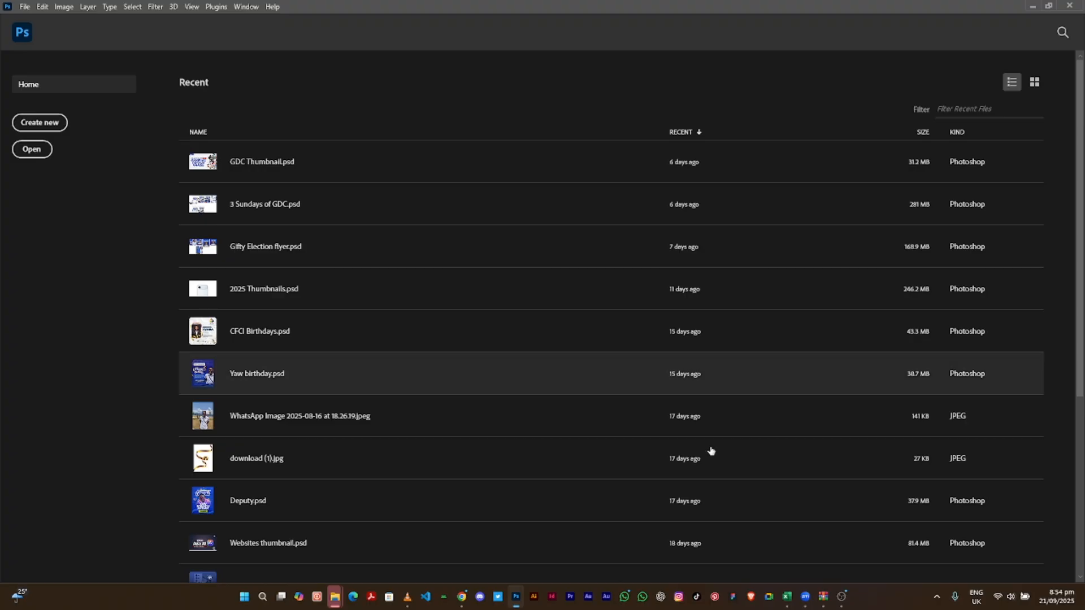
- Bring the screen recorder forward, then hide it and return to Photoshop
{"action": "left_click", "coordinate": [842, 602]}
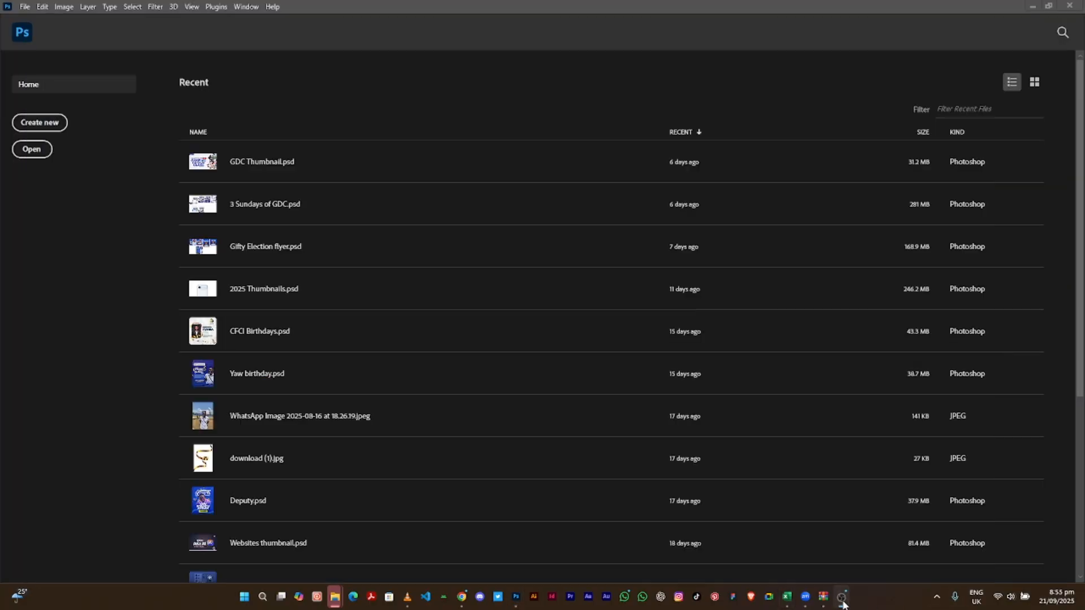
{"action": "left_click", "coordinate": [842, 602]}
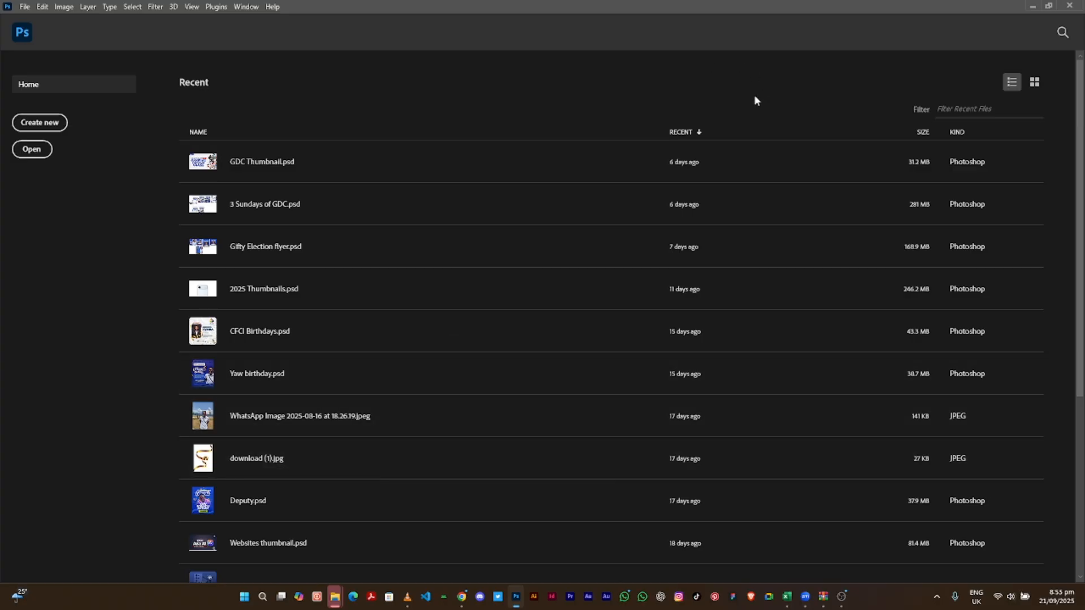
{"action": "scroll", "coordinate": [1083, 136], "scroll_direction": "down", "scroll_amount": 5}
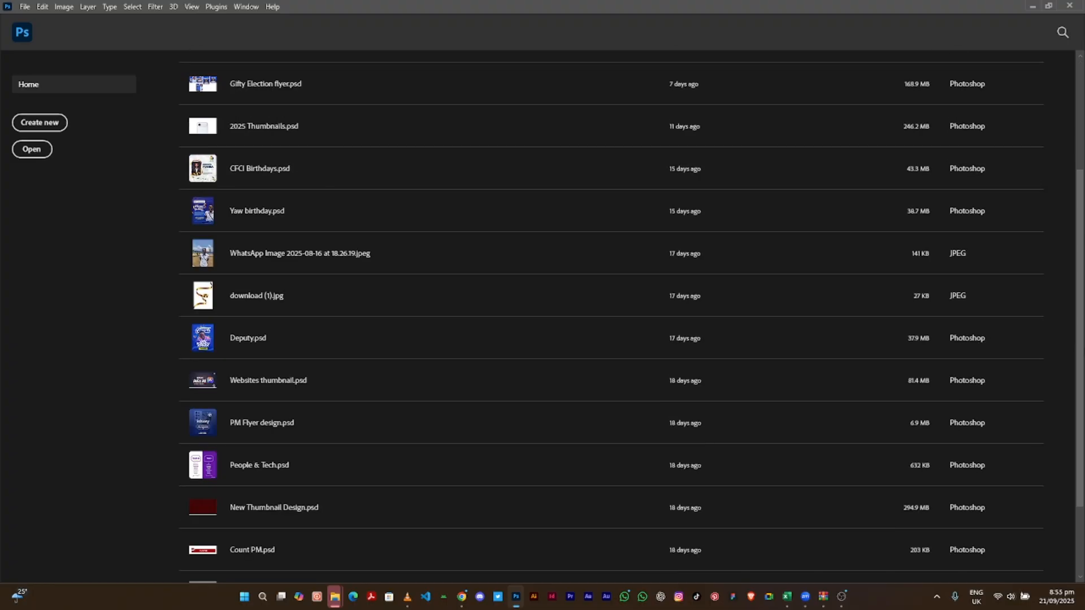
{"action": "scroll", "coordinate": [1082, 337], "scroll_direction": "up", "scroll_amount": 5}
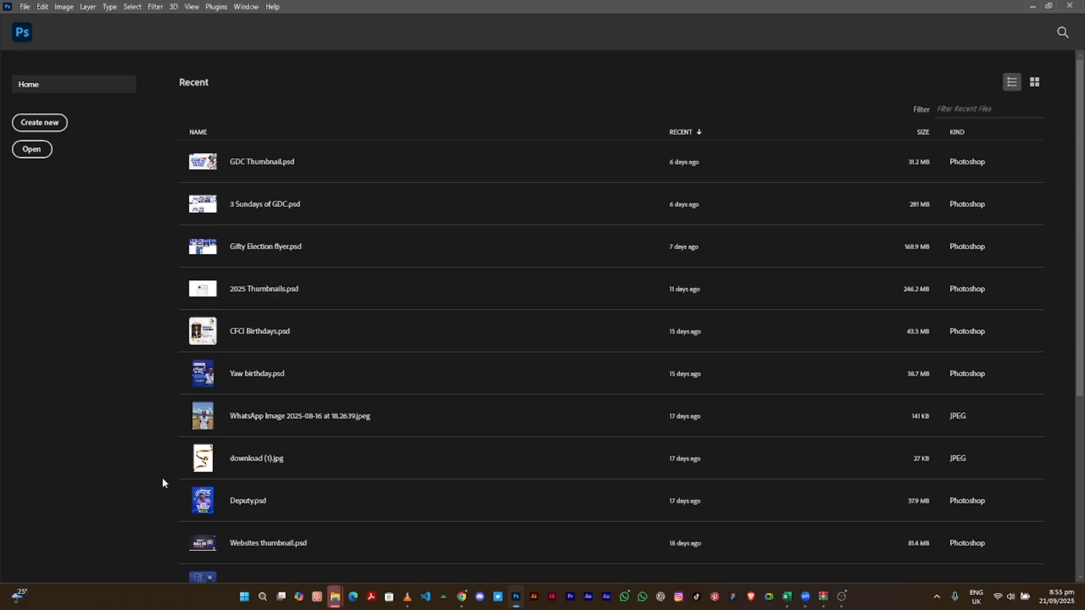
- Start a new document and browse the Saved, Photo and Print presets, ending on Letter 8.5 × 11 in
{"action": "left_click", "coordinate": [56, 128]}
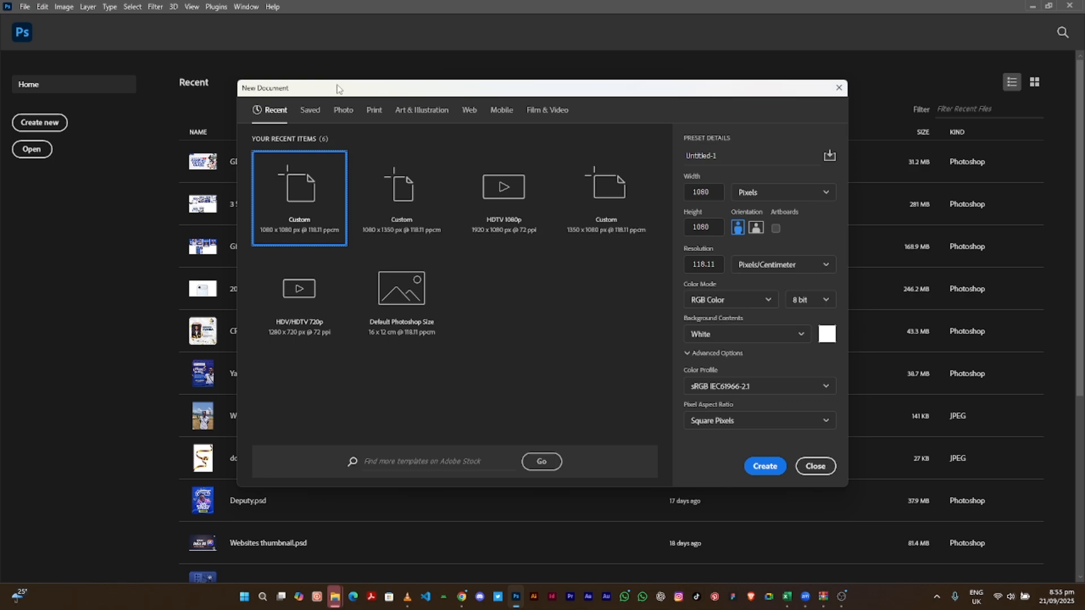
{"action": "mouse_move", "coordinate": [338, 89]}
{"action": "left_mouse_down"}
{"action": "mouse_move", "coordinate": [229, 110]}
{"action": "mouse_move", "coordinate": [308, 107]}
{"action": "mouse_move", "coordinate": [339, 88]}
{"action": "mouse_move", "coordinate": [337, 97]}
{"action": "left_mouse_up"}
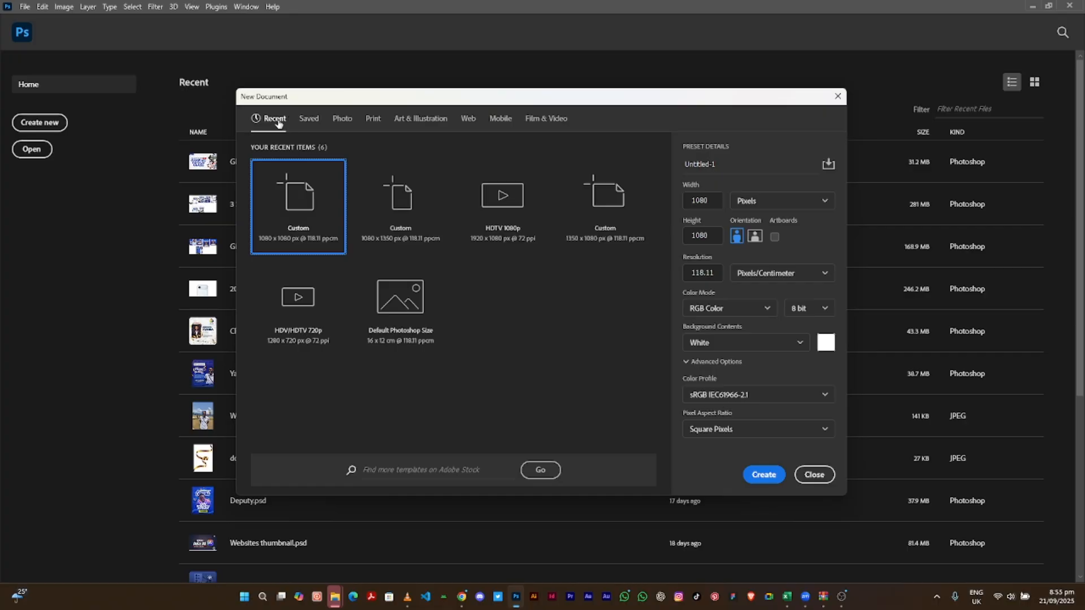
{"action": "left_click", "coordinate": [304, 124]}
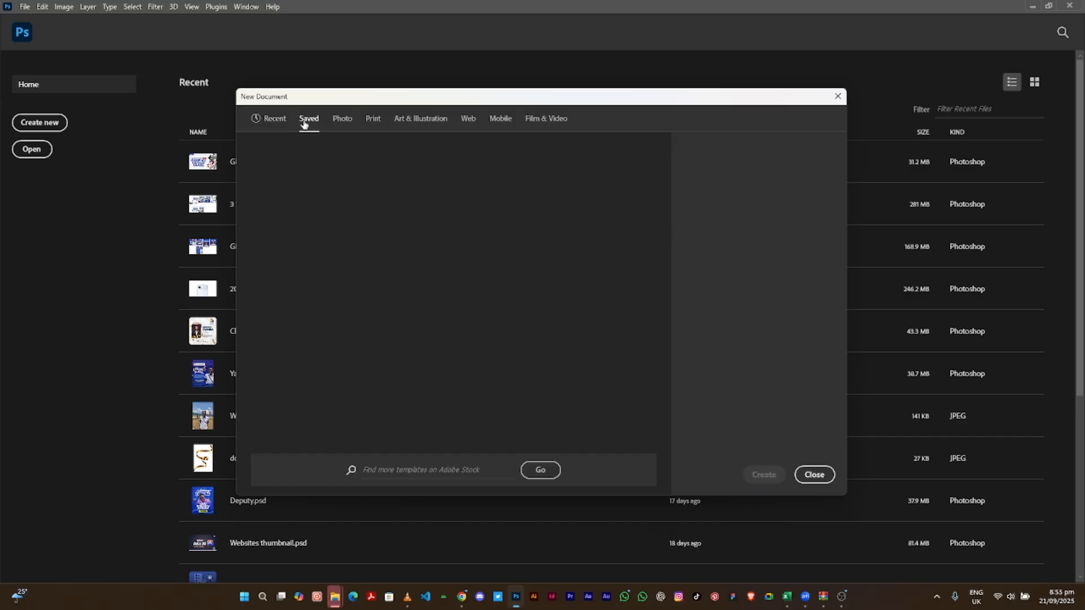
{"action": "left_click", "coordinate": [348, 125]}
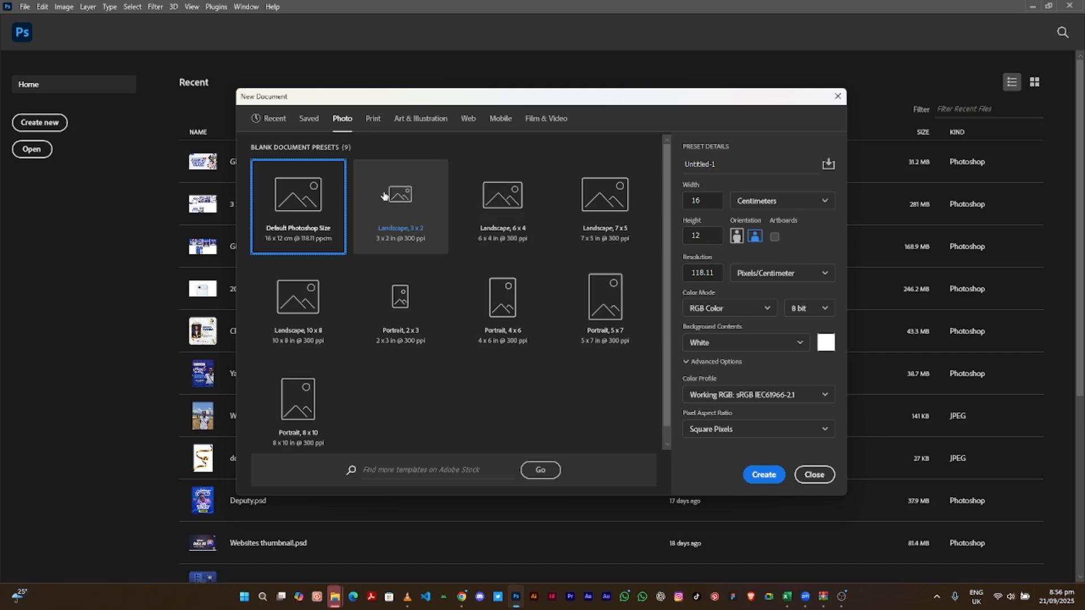
{"action": "left_click", "coordinate": [372, 119]}
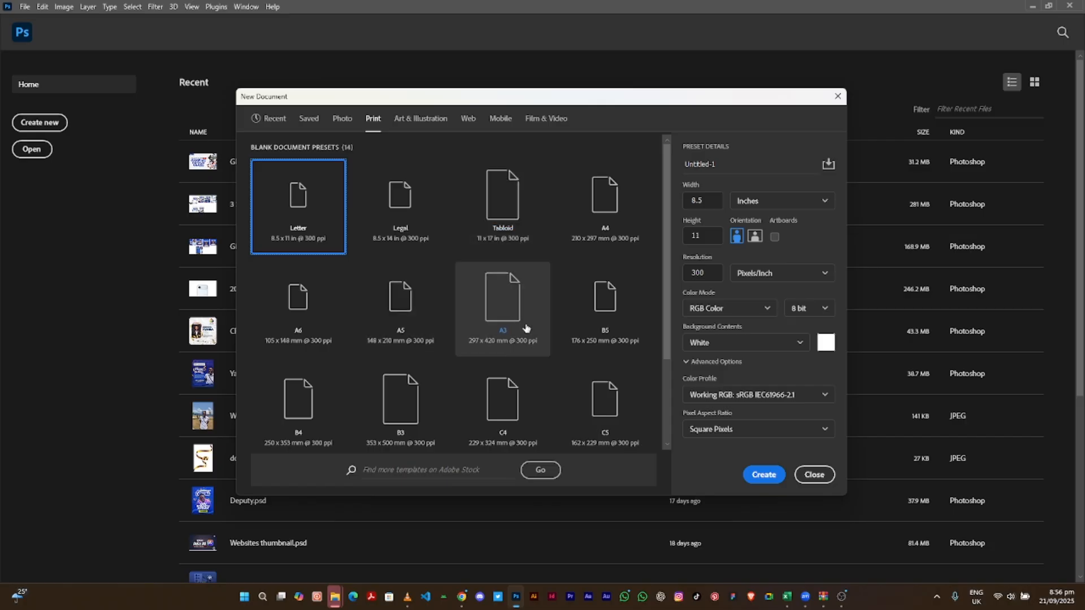
{"action": "left_click_drag", "start_coordinate": [665, 257], "coordinate": [653, 335]}
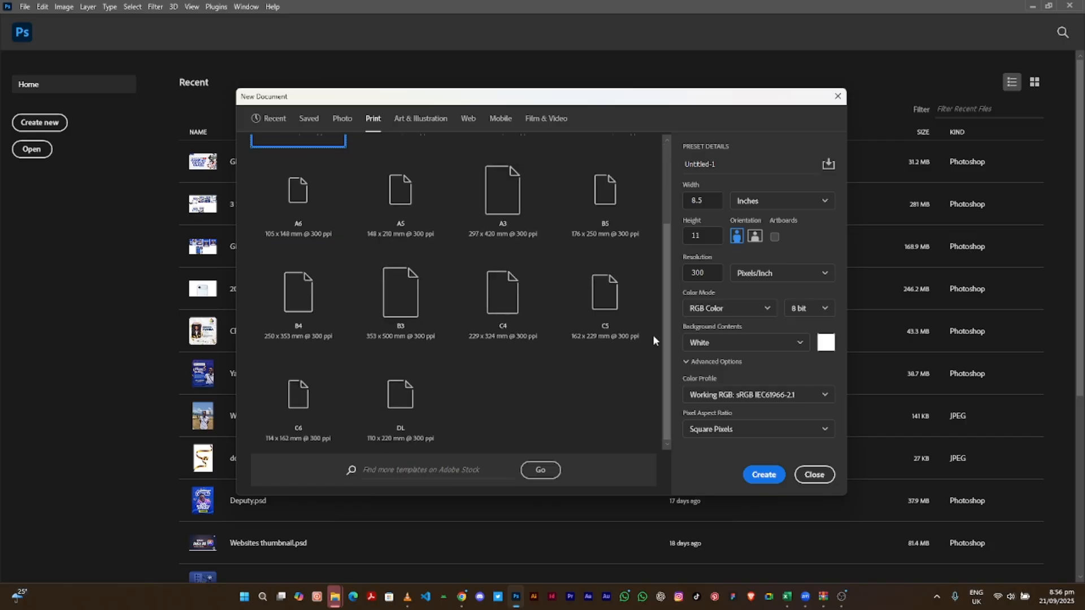
{"action": "scroll", "coordinate": [649, 339], "scroll_direction": "up", "scroll_amount": 3}
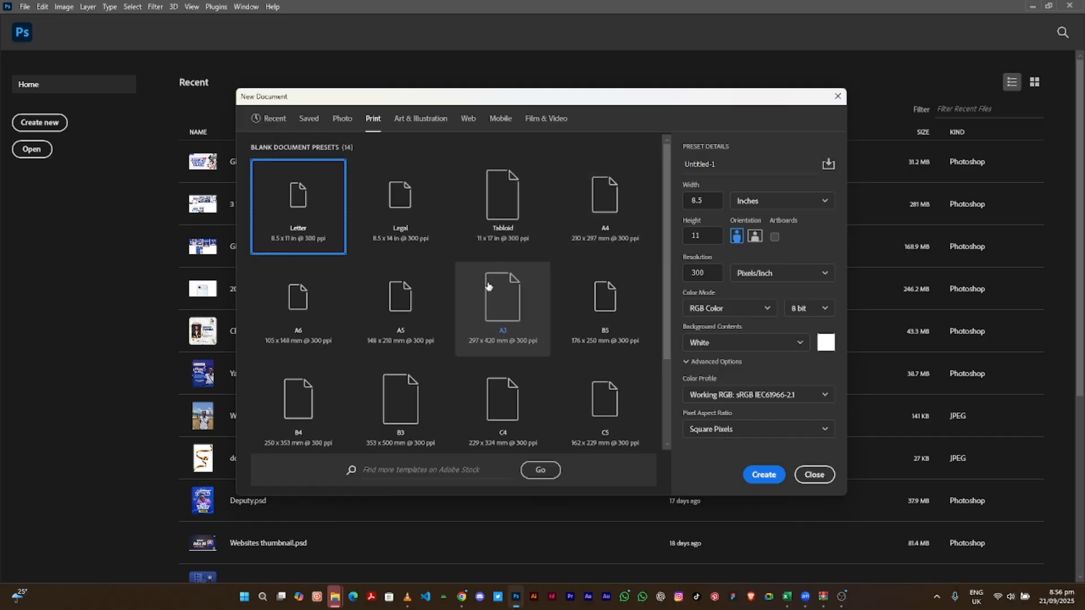
- Browse the Art & Illustration and Web presets, then scroll the Mobile presets to iPhone X (1125 × 2436 px)
{"action": "left_click", "coordinate": [418, 122]}
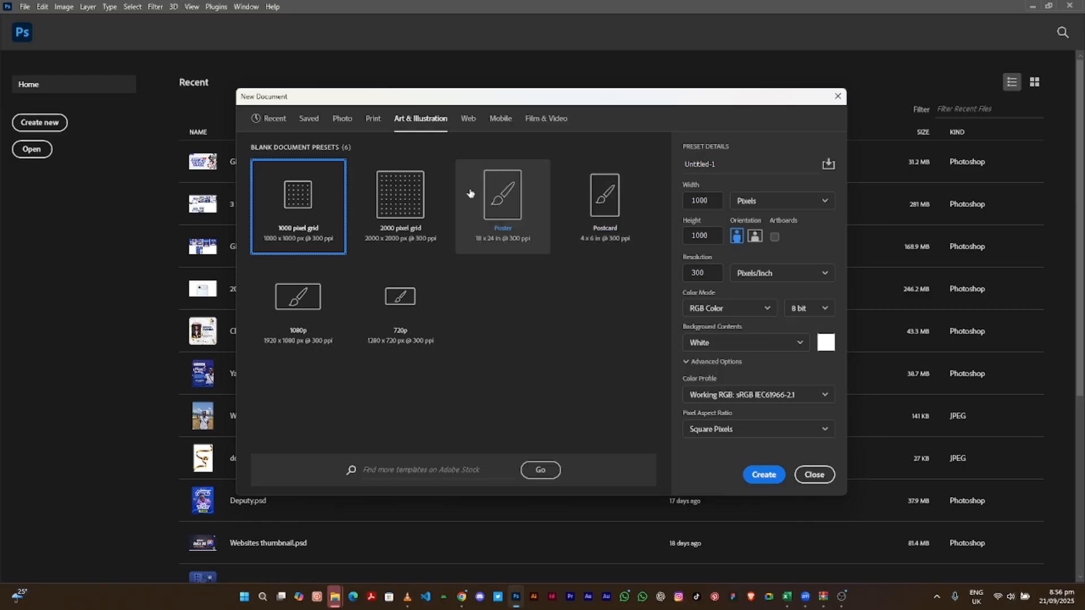
{"action": "left_click", "coordinate": [468, 121]}
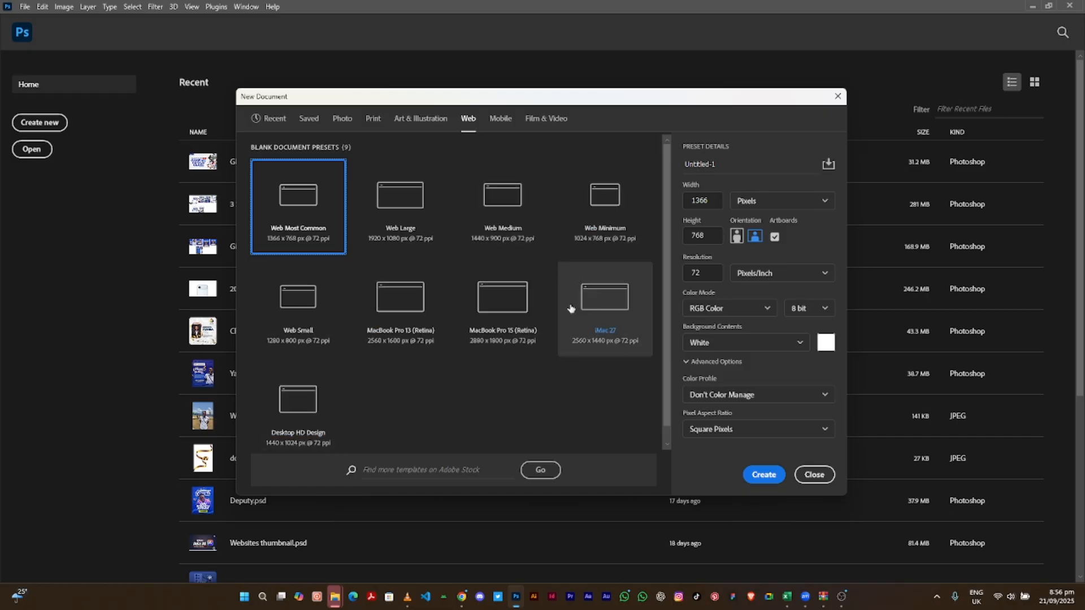
{"action": "left_click", "coordinate": [497, 119]}
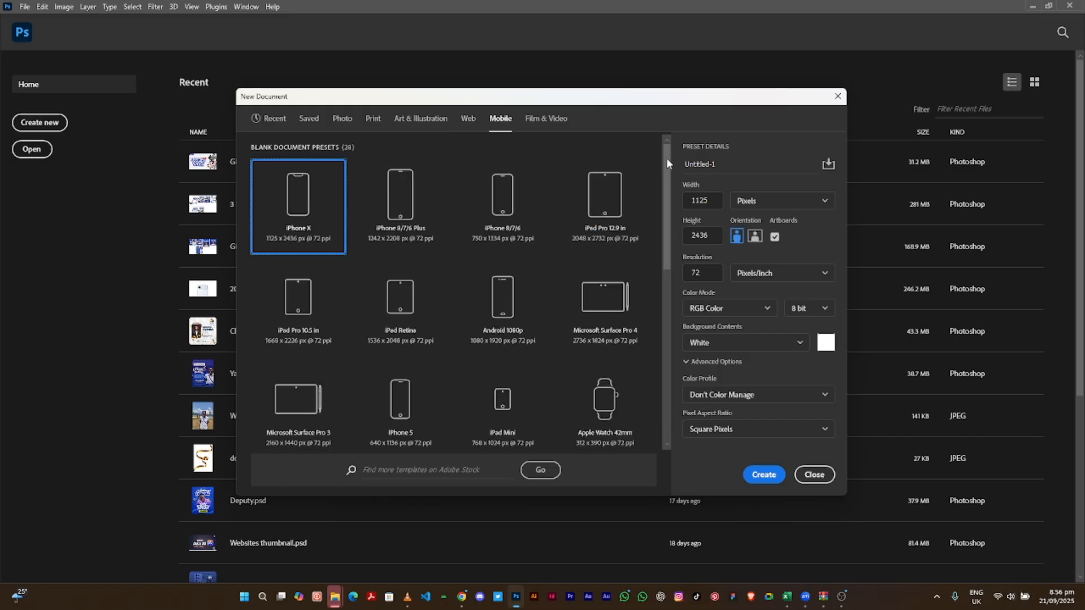
{"action": "left_click_drag", "start_coordinate": [666, 157], "coordinate": [663, 230]}
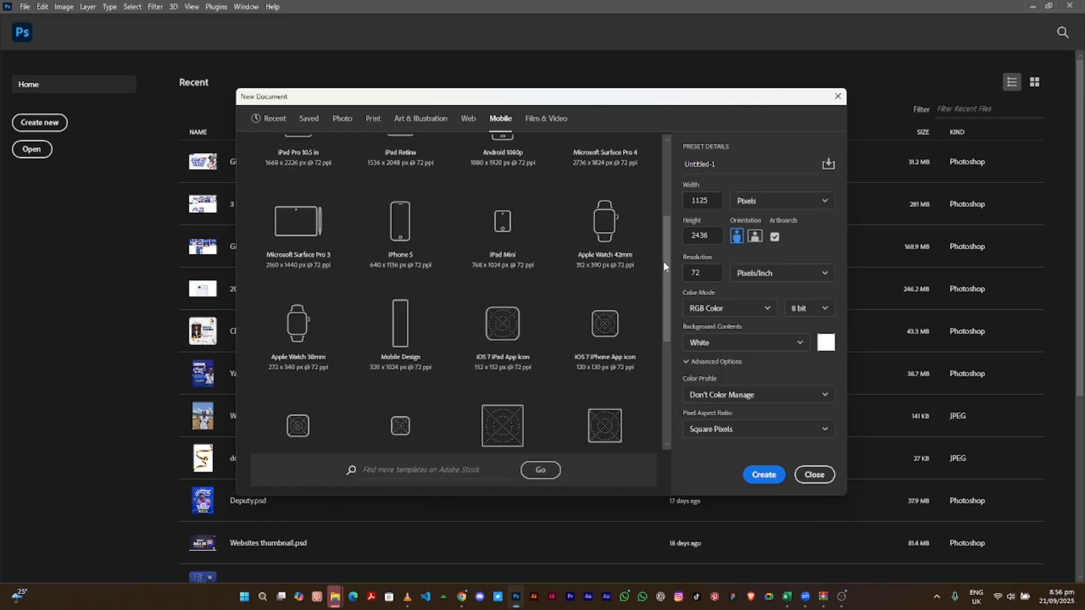
{"action": "left_click_drag", "start_coordinate": [664, 265], "coordinate": [659, 323]}
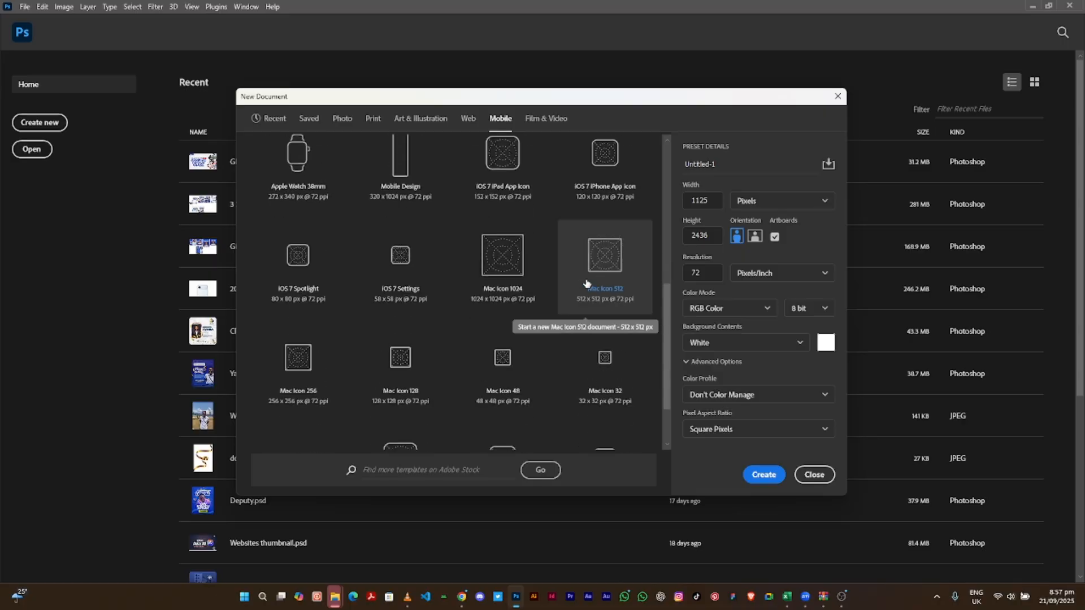
{"action": "left_click", "coordinate": [666, 246]}
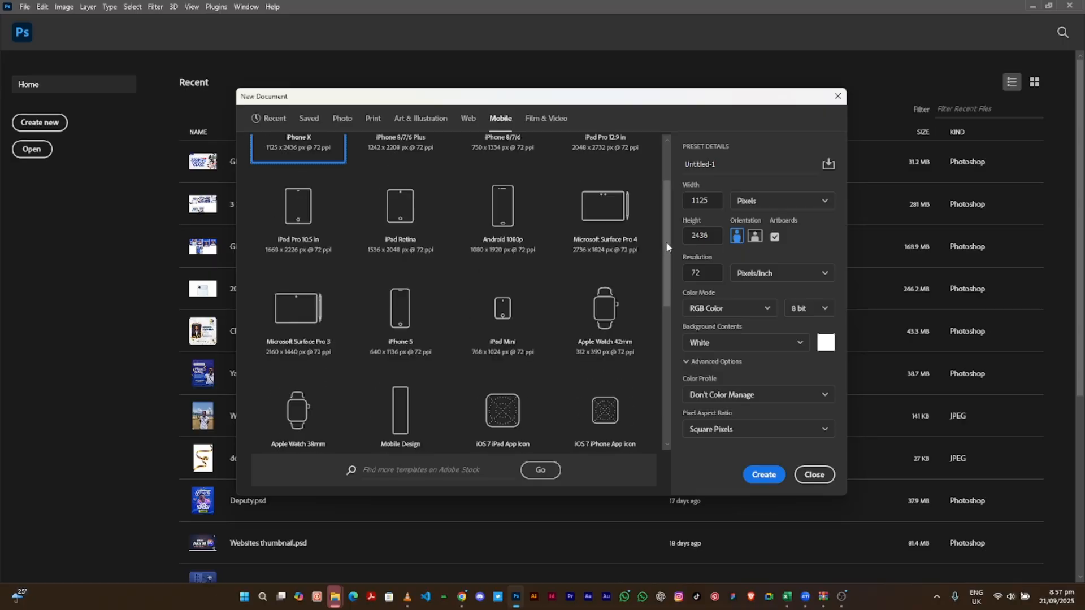
{"action": "left_click_drag", "start_coordinate": [666, 244], "coordinate": [666, 163]}
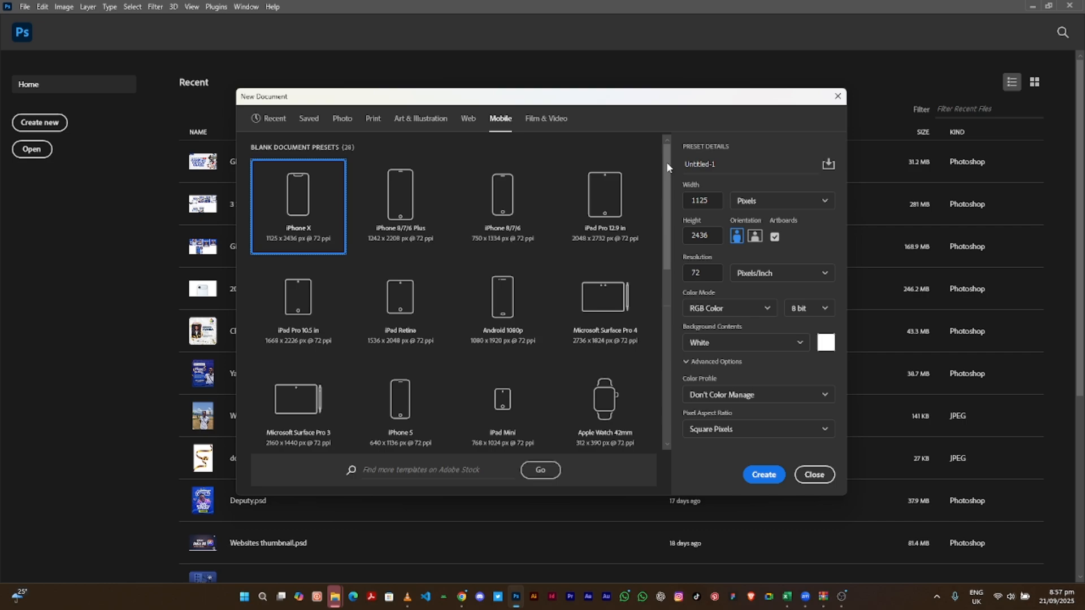
- Scroll through the Film & Video presets, leaving HDTV 1080p (1920 × 1080 px) current
{"action": "left_click", "coordinate": [549, 122]}
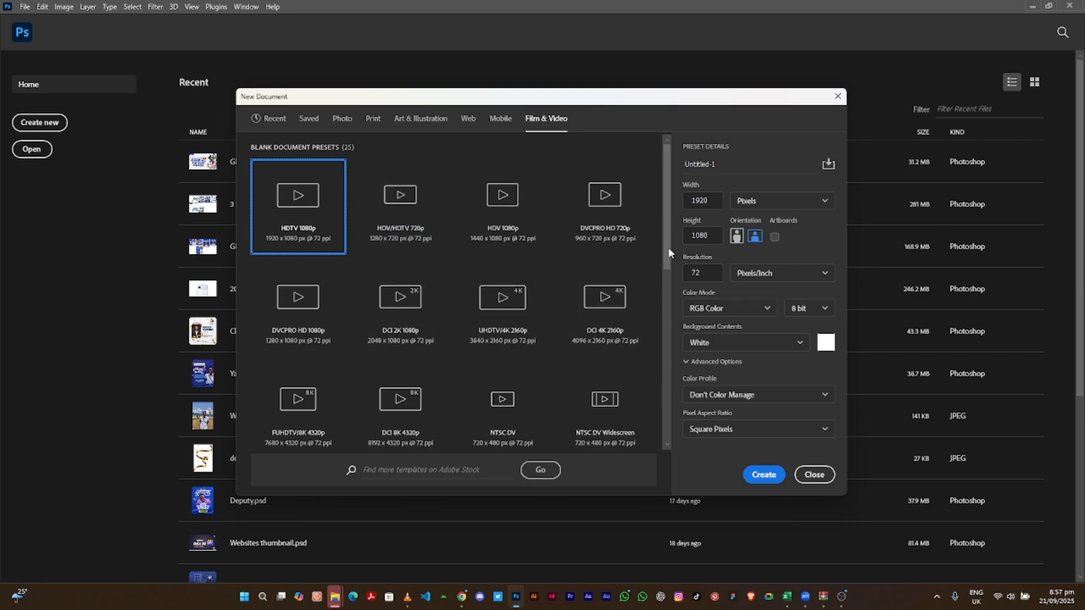
{"action": "left_click_drag", "start_coordinate": [669, 252], "coordinate": [662, 442]}
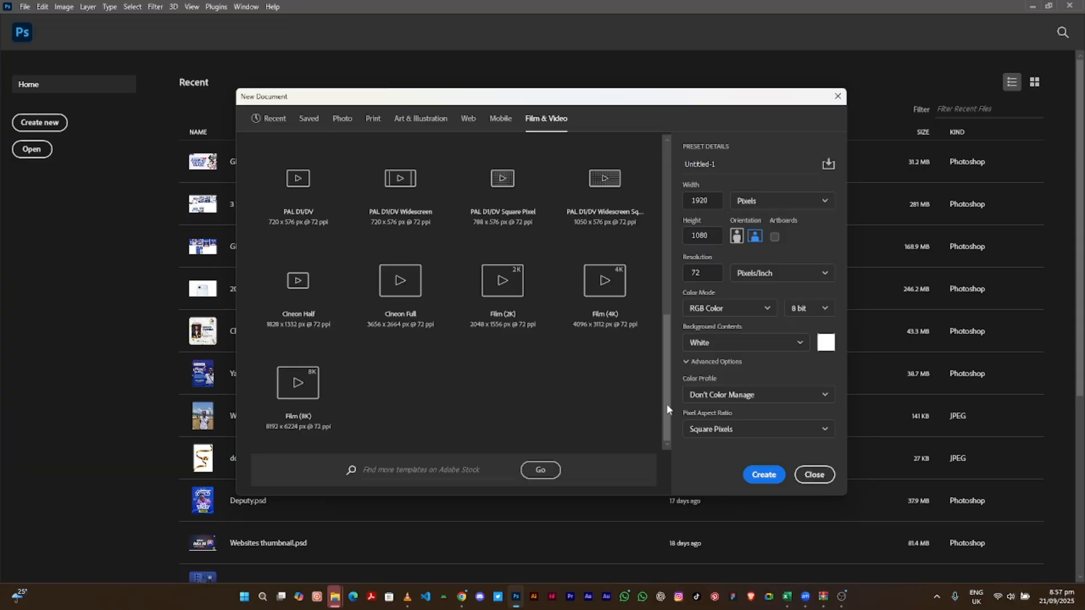
{"action": "left_click_drag", "start_coordinate": [666, 403], "coordinate": [653, 235]}
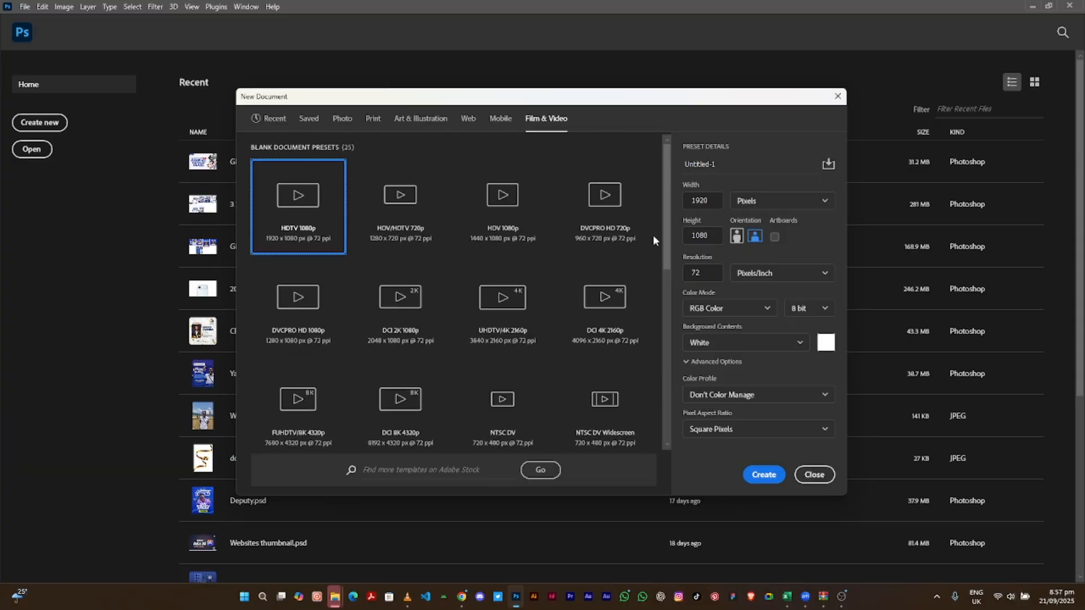
- Set the width to 1080 in Pixels and create the 1080 × 1080 px document
{"action": "double_click", "coordinate": [704, 203]}
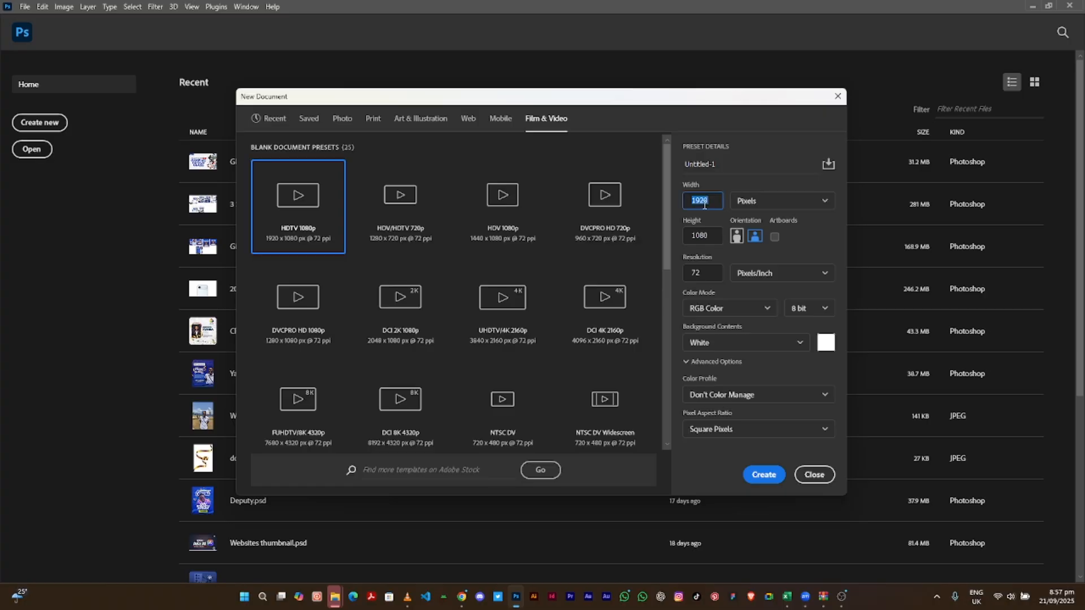
{"action": "type", "text": "1"}
{"action": "left_click", "coordinate": [756, 204]}
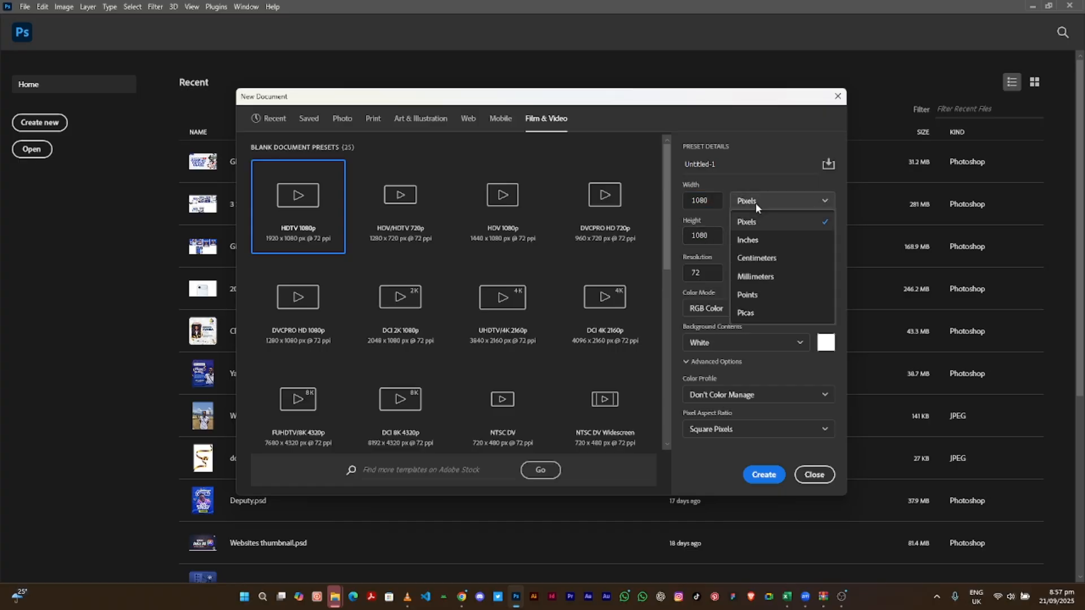
{"action": "left_click", "coordinate": [758, 224]}
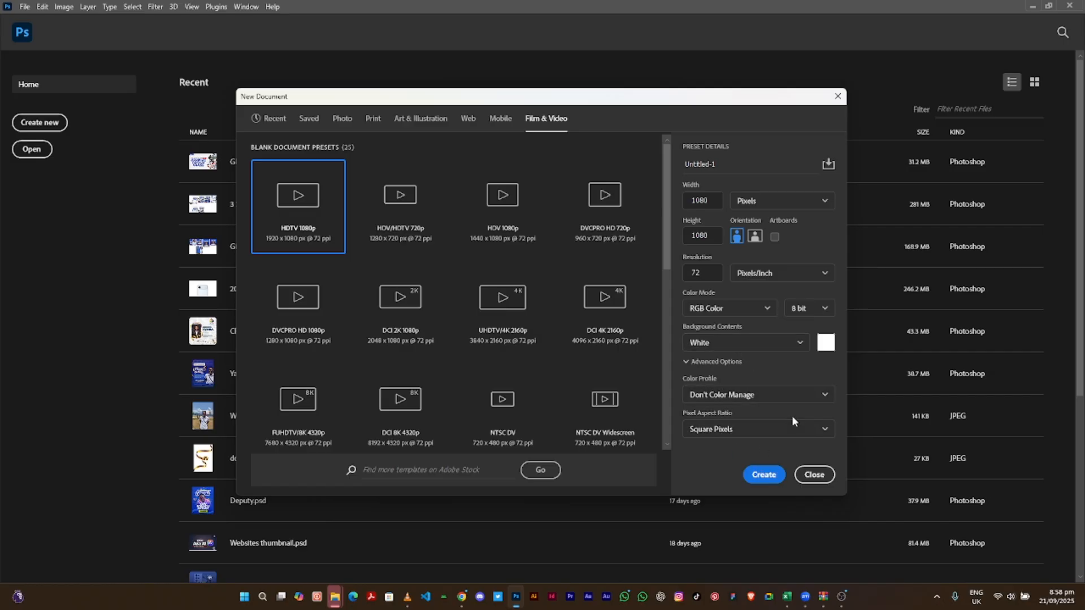
{"action": "left_click", "coordinate": [763, 475]}
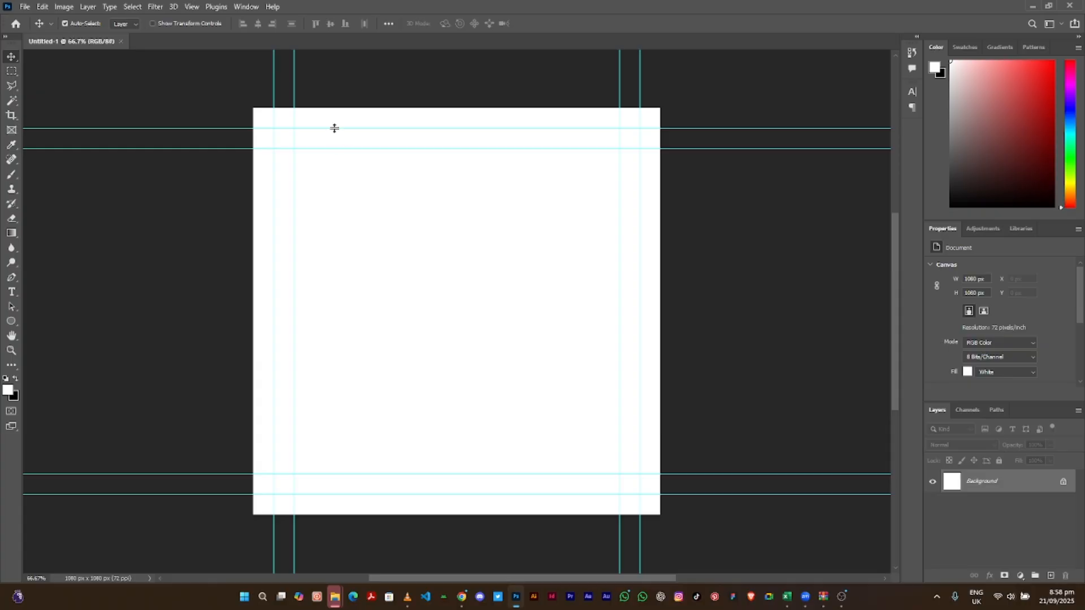
- Drag the top, bottom, left and right guides off the canvas to delete them
{"action": "left_click_drag", "start_coordinate": [335, 130], "coordinate": [327, 4]}
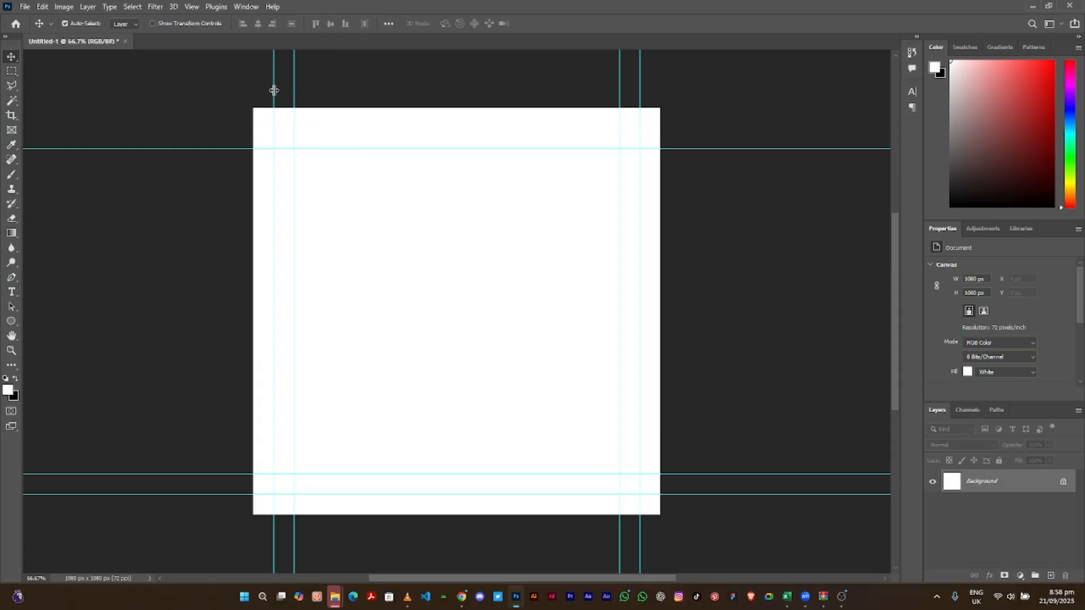
{"action": "left_click_drag", "start_coordinate": [274, 89], "coordinate": [1, 144]}
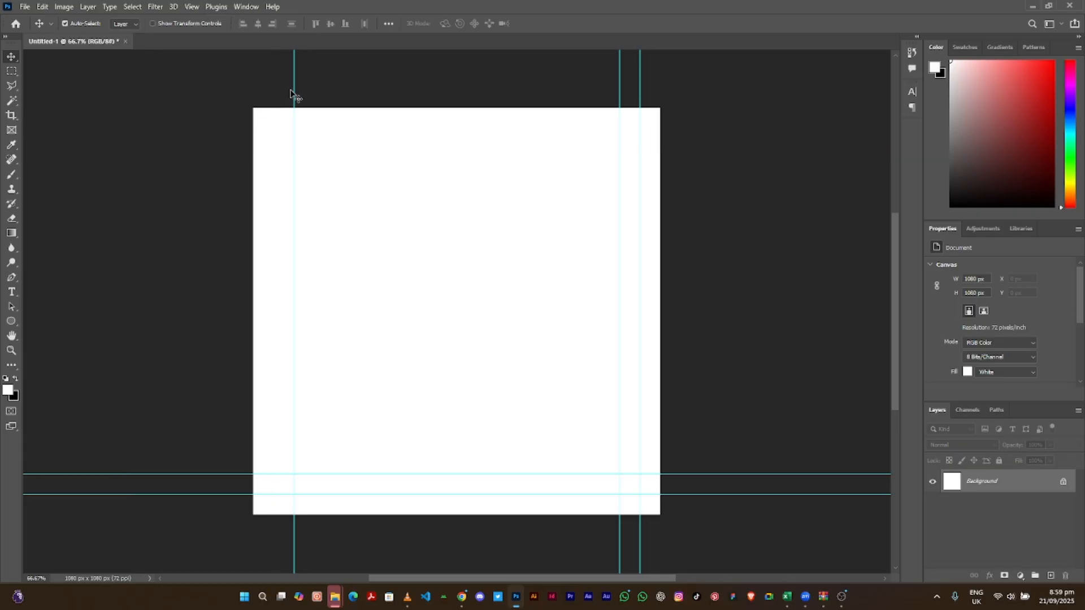
{"action": "left_click_drag", "start_coordinate": [293, 97], "coordinate": [3, 108]}
{"action": "left_click_drag", "start_coordinate": [235, 495], "coordinate": [253, 18]}
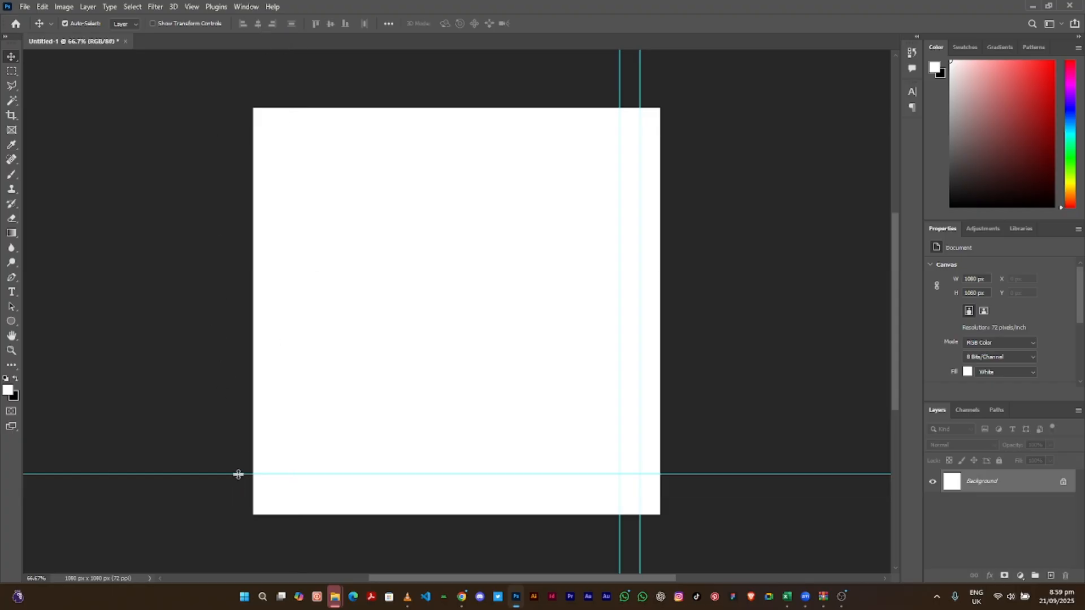
{"action": "left_click_drag", "start_coordinate": [238, 473], "coordinate": [228, 2]}
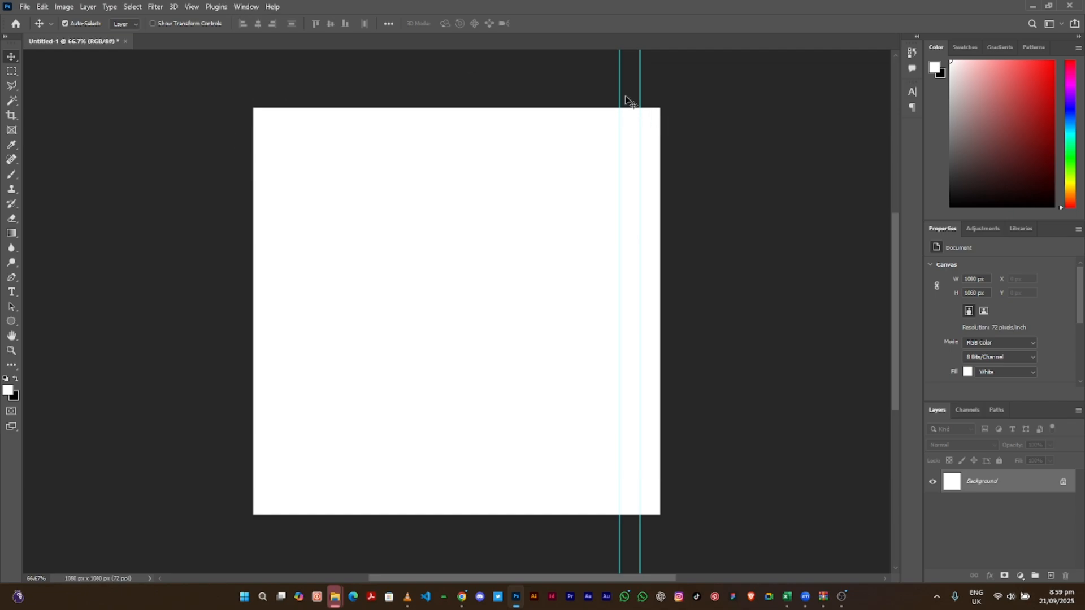
{"action": "left_click_drag", "start_coordinate": [620, 92], "coordinate": [972, 108]}
{"action": "left_click_drag", "start_coordinate": [640, 69], "coordinate": [1017, 116]}
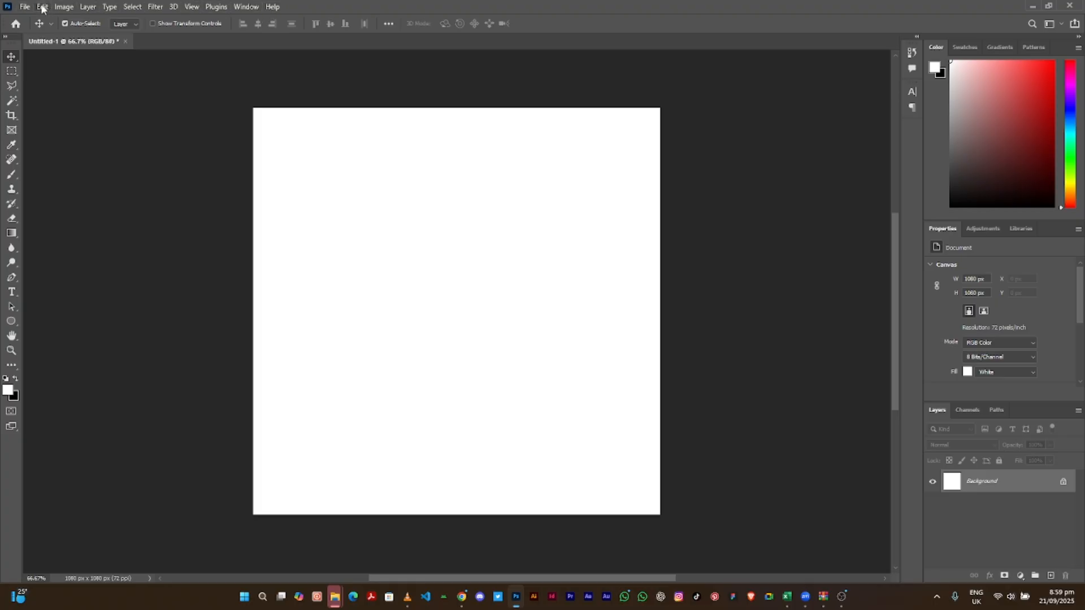
- Browse the File menu and its Open Recent file list, then bring up the Edit menu
{"action": "left_click", "coordinate": [24, 7]}
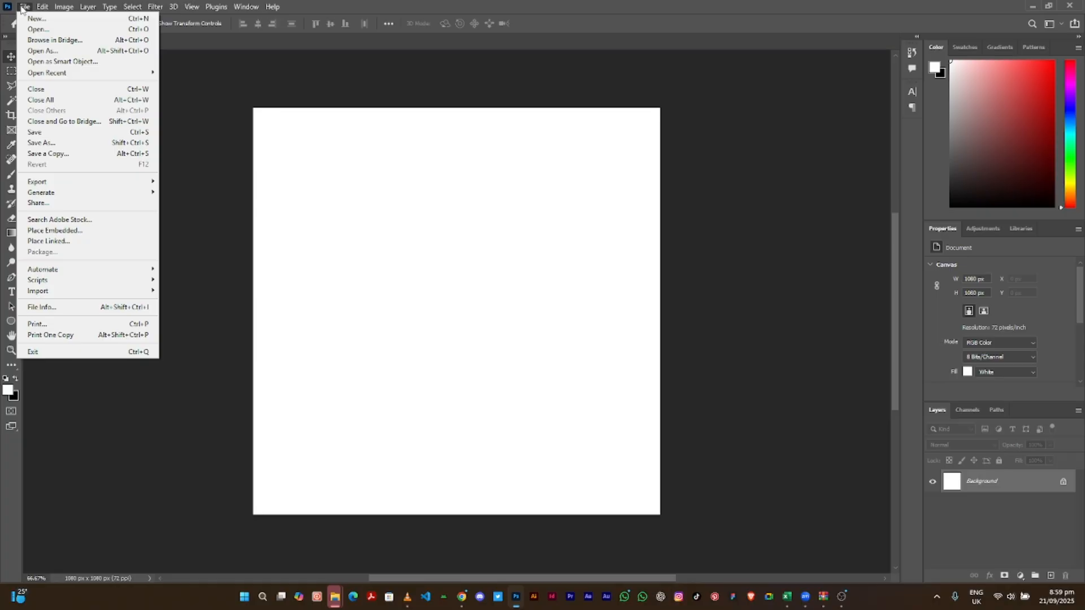
{"action": "left_click", "coordinate": [23, 9]}
{"action": "left_click", "coordinate": [23, 9]}
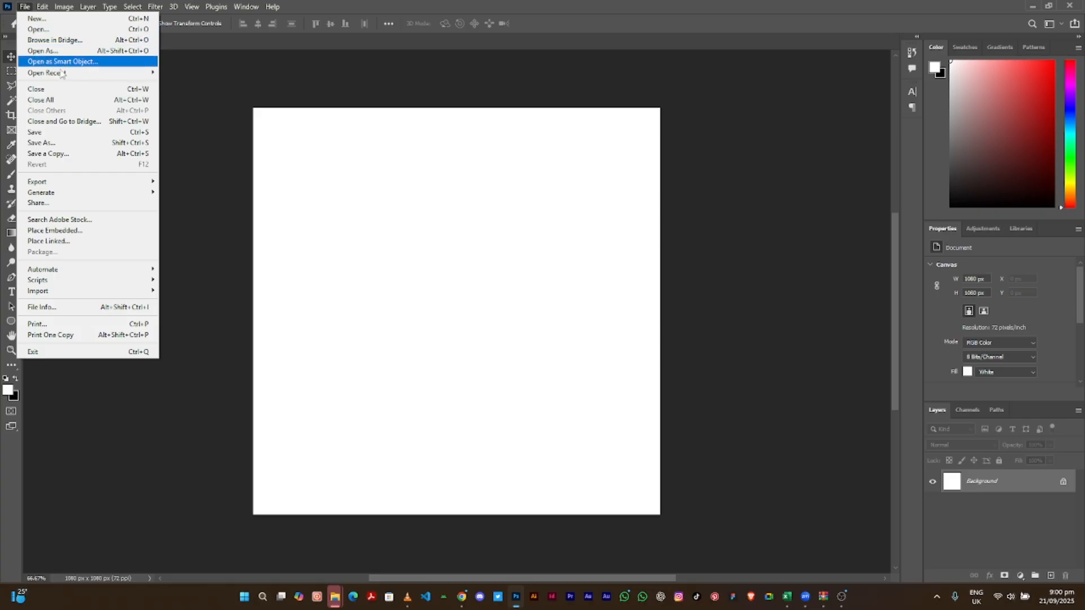
{"action": "left_click", "coordinate": [84, 75]}
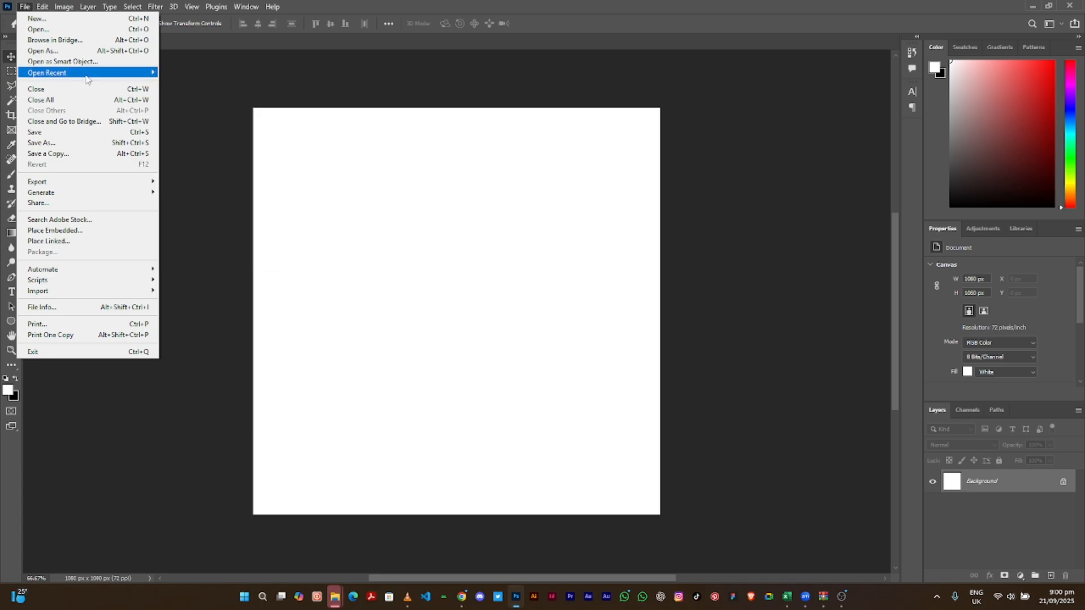
{"action": "left_click", "coordinate": [85, 78]}
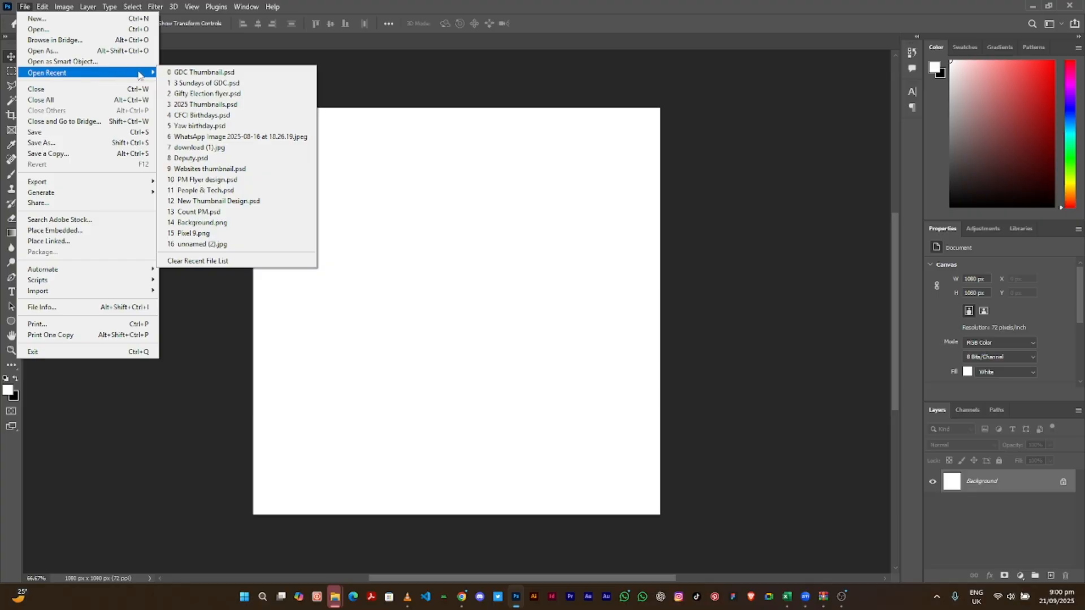
{"action": "left_click", "coordinate": [91, 75]}
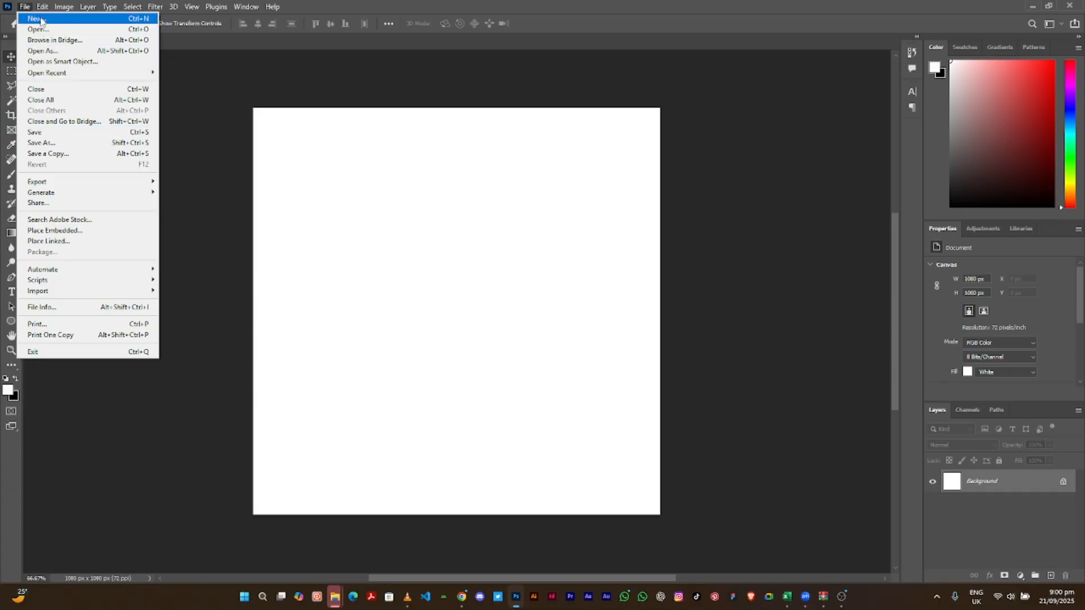
{"action": "mouse_move", "coordinate": [43, 10]}
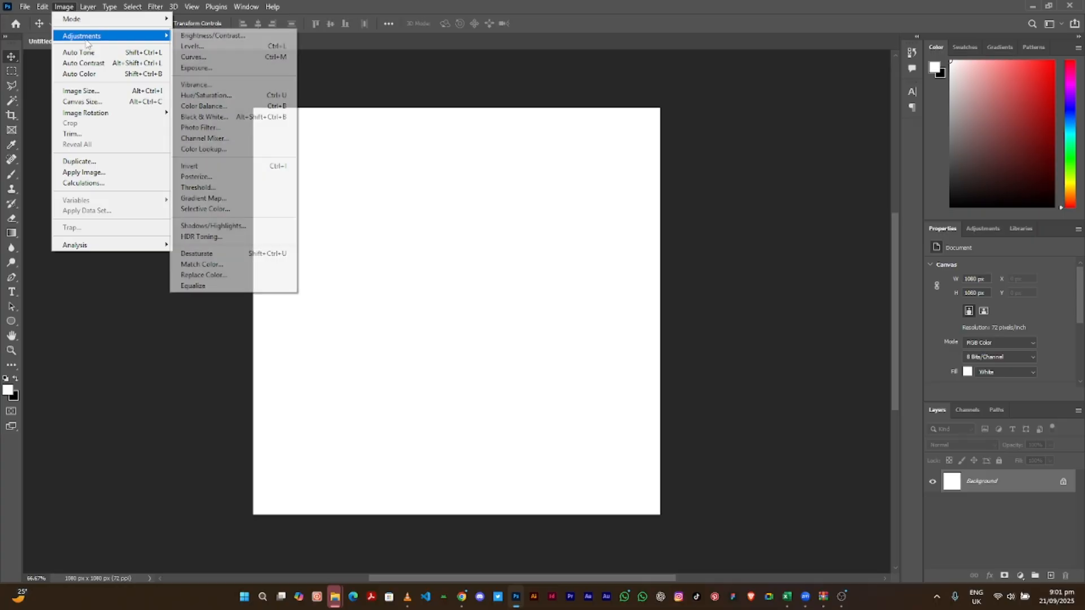
- Browse the Image, Select, Filter, 3D, View and Window menus, then close them
{"action": "mouse_move", "coordinate": [114, 43]}
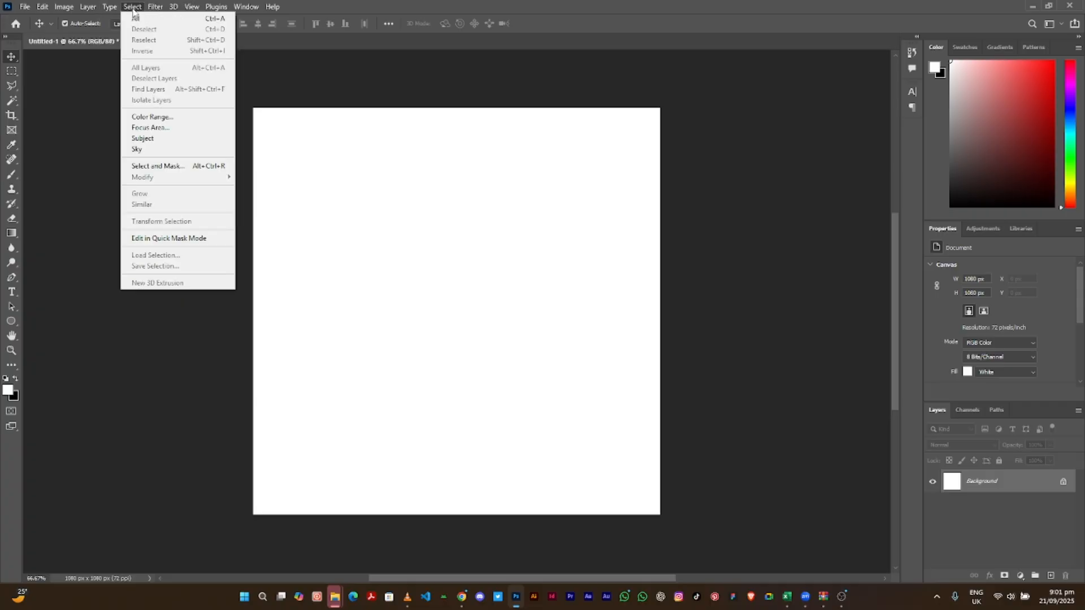
{"action": "mouse_move", "coordinate": [155, 7]}
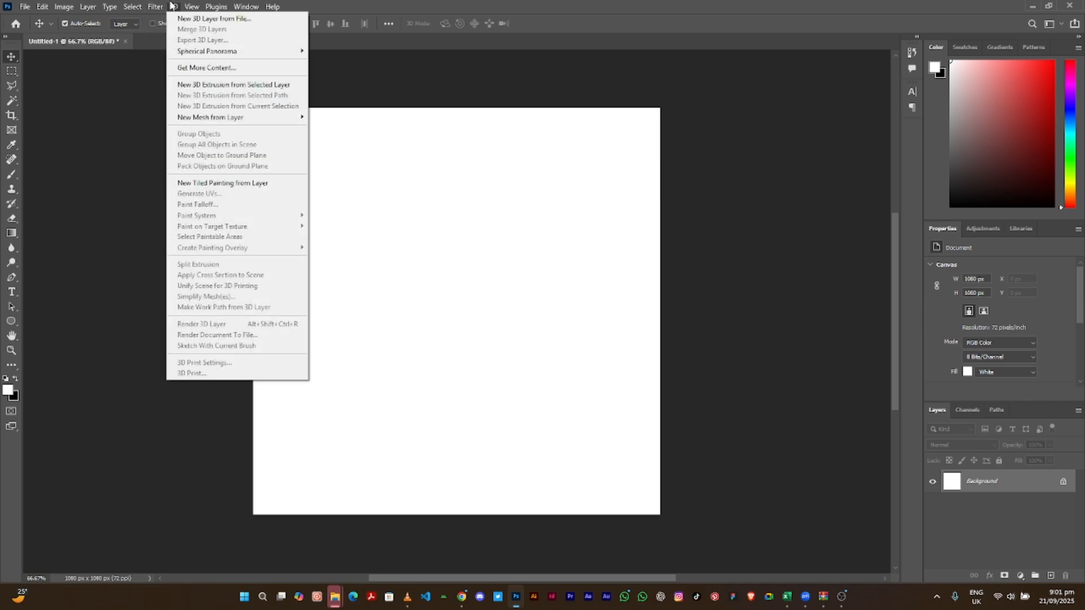
{"action": "left_click", "coordinate": [191, 7]}
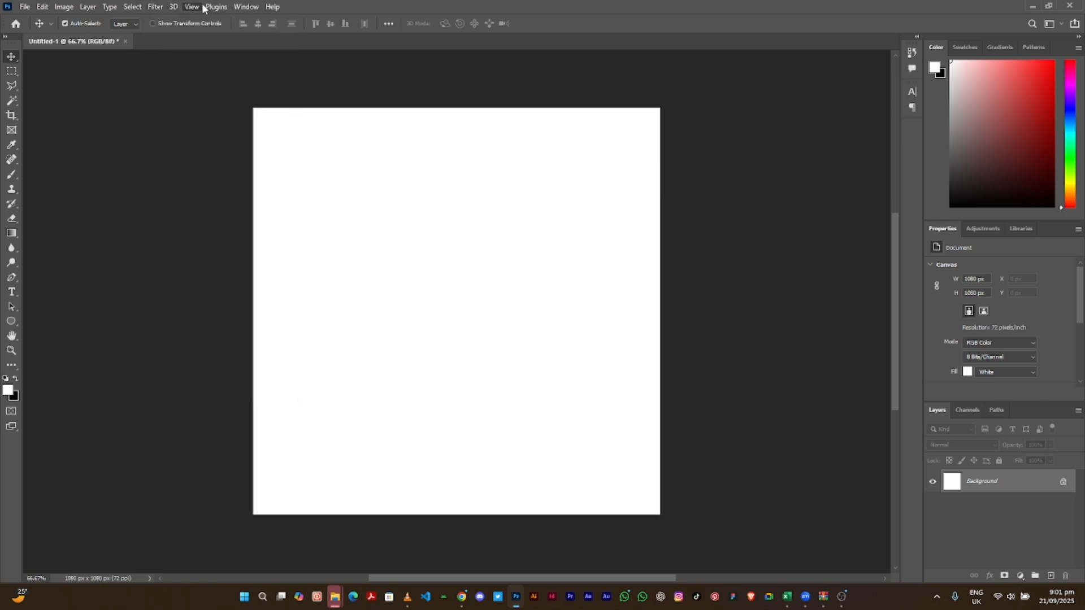
{"action": "left_click", "coordinate": [243, 6]}
{"action": "mouse_move", "coordinate": [267, 10]}
{"action": "left_click", "coordinate": [192, 7]}
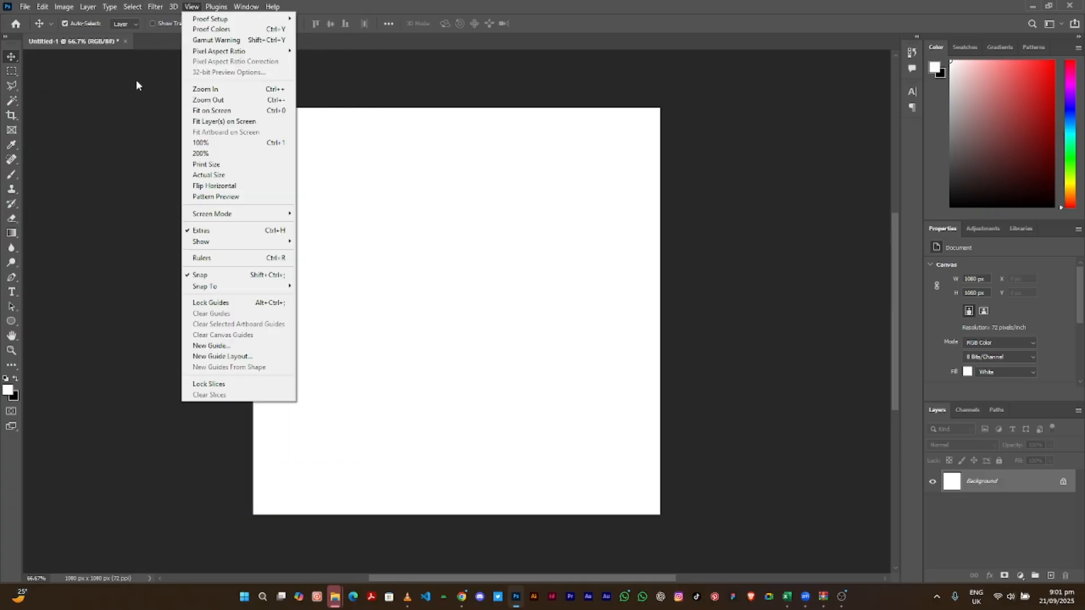
{"action": "left_click", "coordinate": [8, 63]}
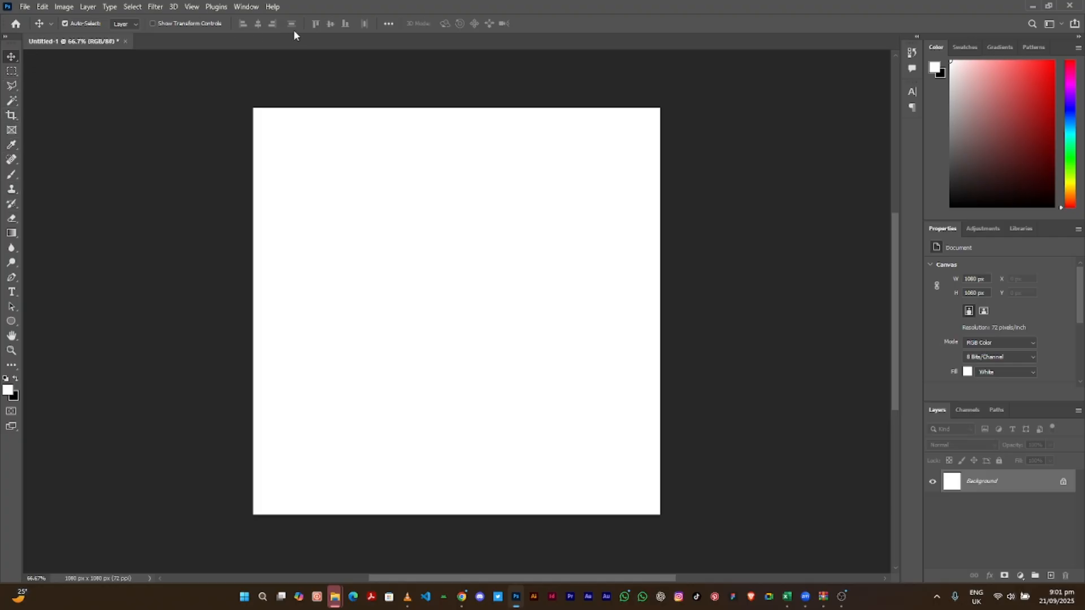
- Check the Move and Ellipse tool flyouts, then select the Horizontal Type Tool
{"action": "left_click", "coordinate": [13, 60]}
{"action": "left_click", "coordinate": [12, 60]}
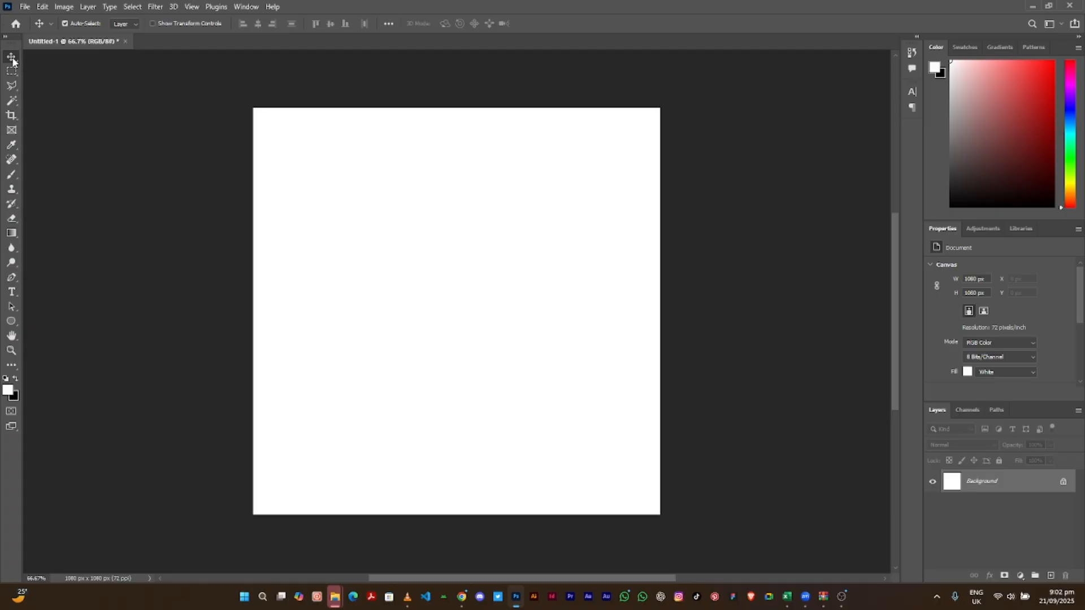
{"action": "left_click", "coordinate": [11, 322]}
{"action": "left_click", "coordinate": [11, 322]}
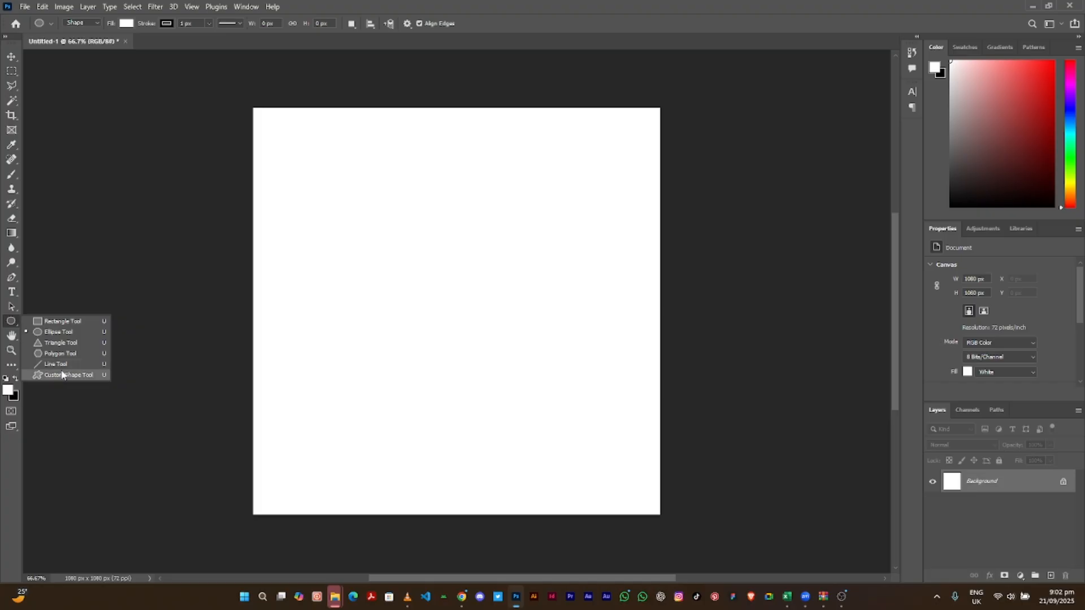
{"action": "left_click", "coordinate": [13, 325]}
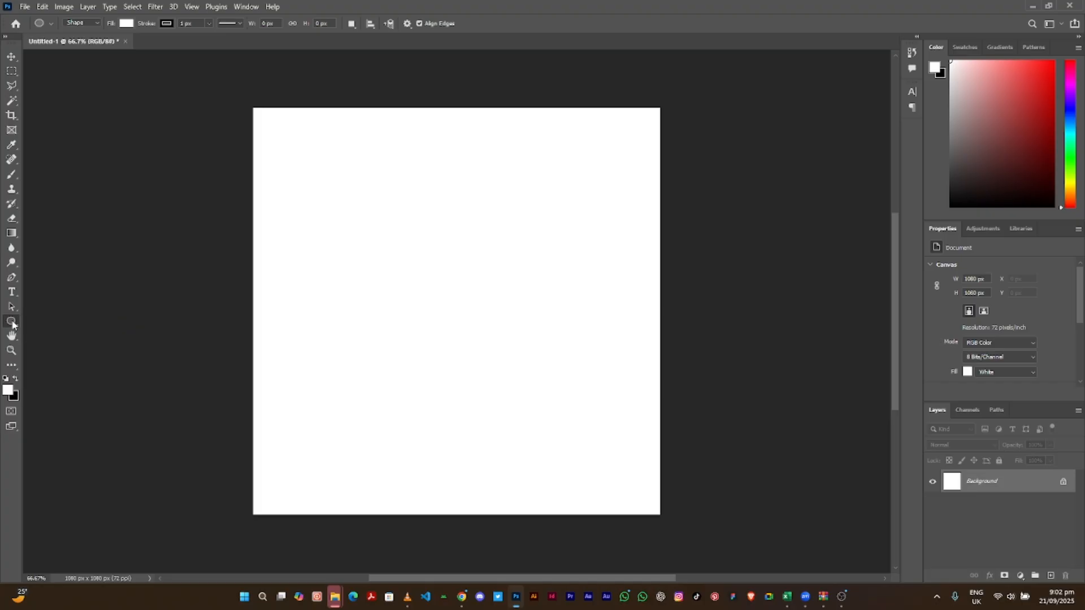
{"action": "left_click", "coordinate": [13, 292]}
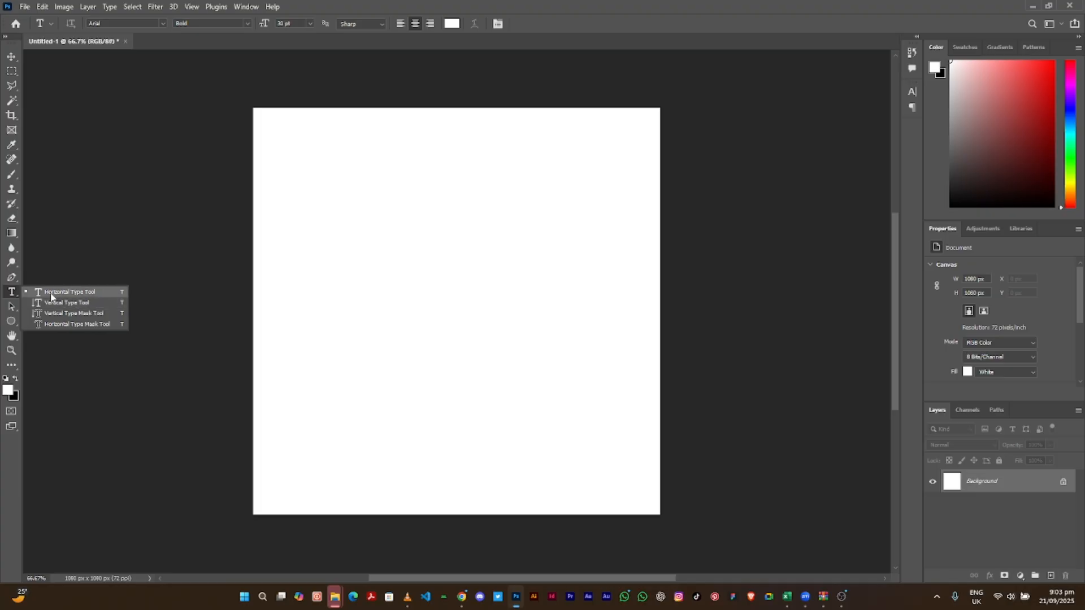
- Close the type flyout, reselect the Ellipse tool, then switch to the Move tool
{"action": "left_click", "coordinate": [12, 292]}
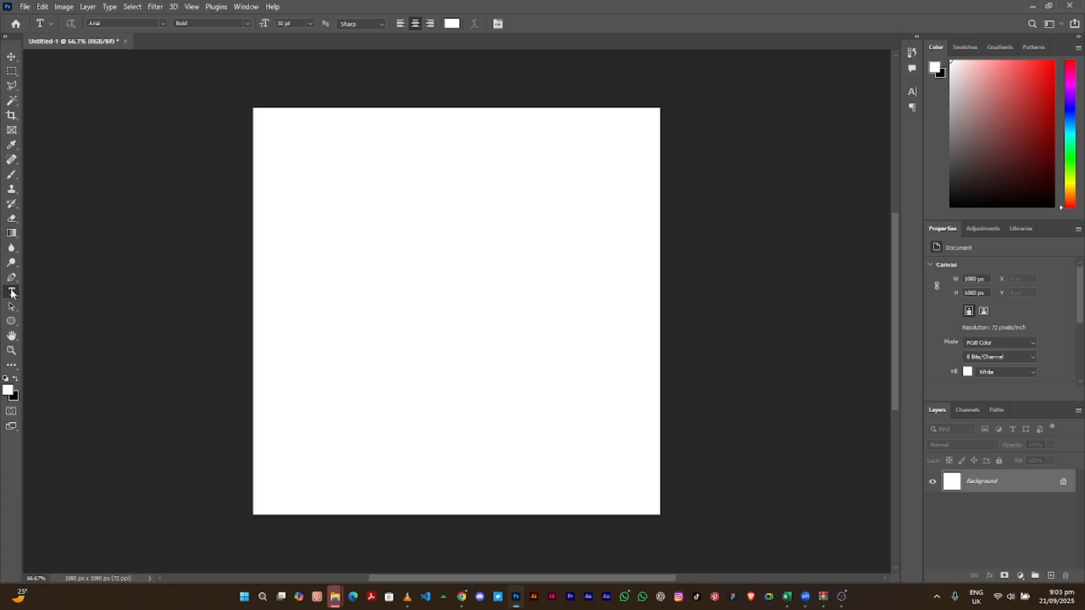
{"action": "left_click", "coordinate": [16, 325]}
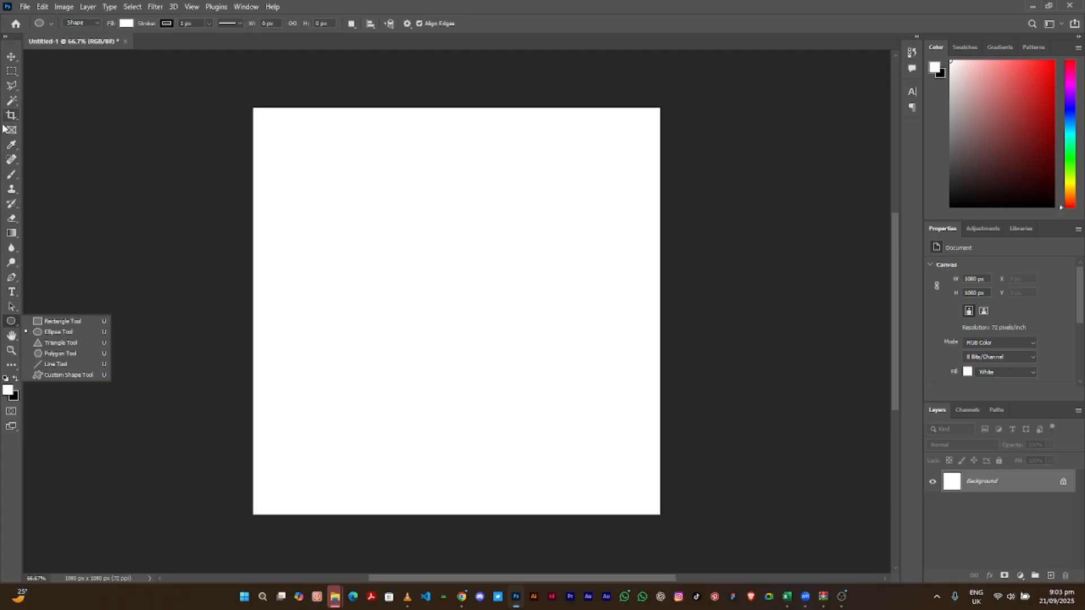
{"action": "left_click", "coordinate": [10, 56]}
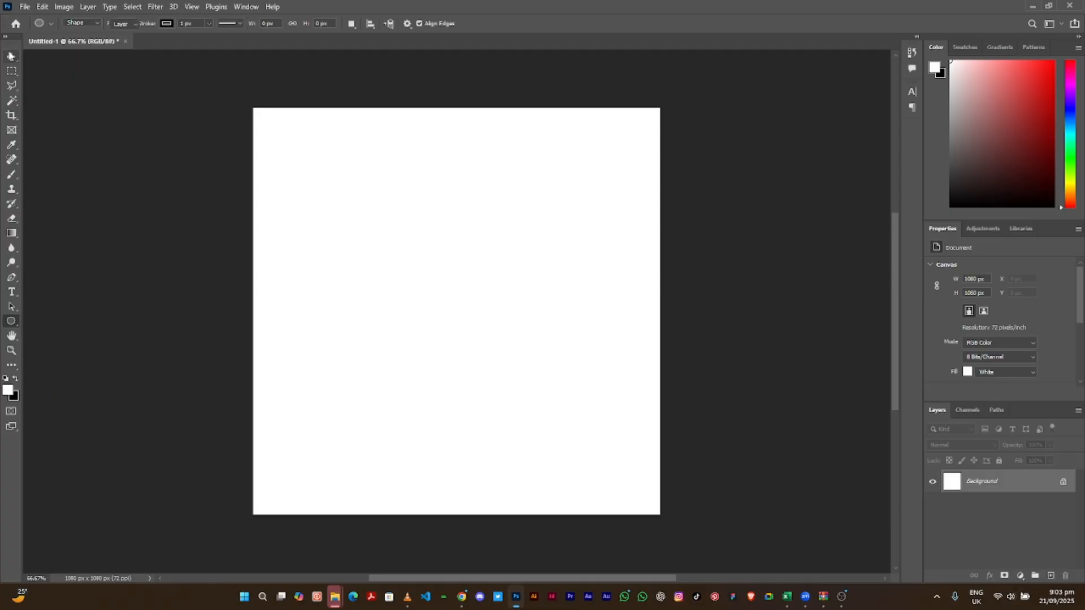
{"action": "left_click", "coordinate": [12, 59]}
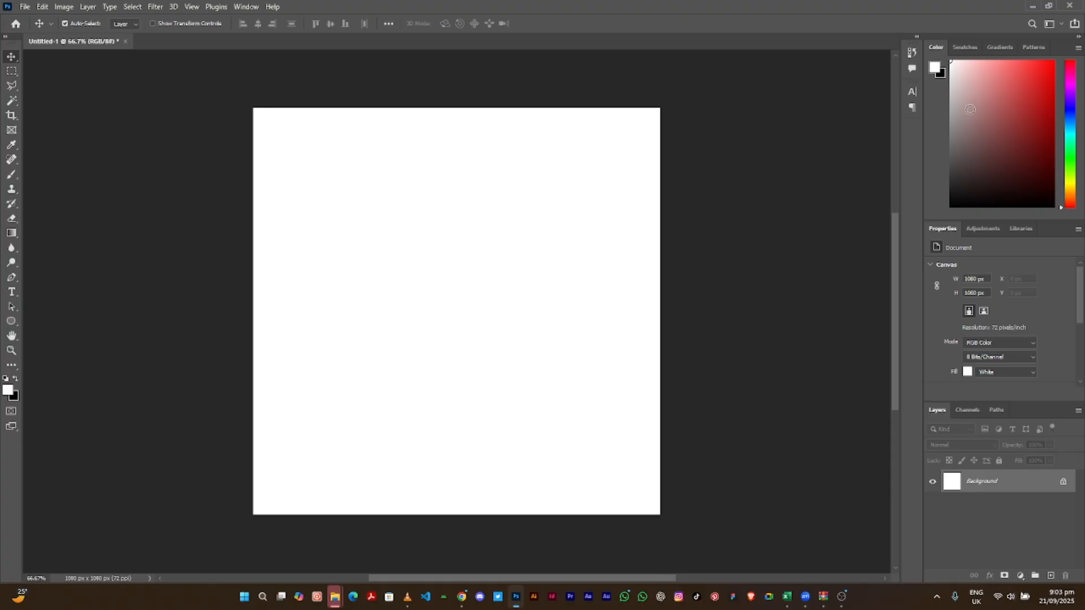
{"action": "left_click", "coordinate": [964, 47]}
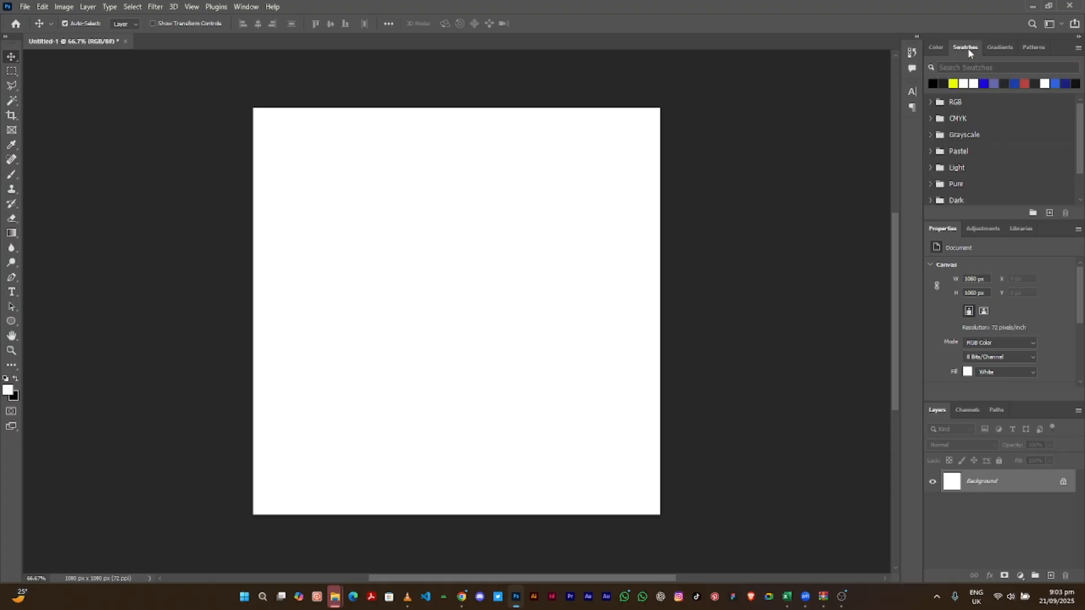
{"action": "left_click", "coordinate": [998, 47]}
{"action": "left_click", "coordinate": [1033, 46]}
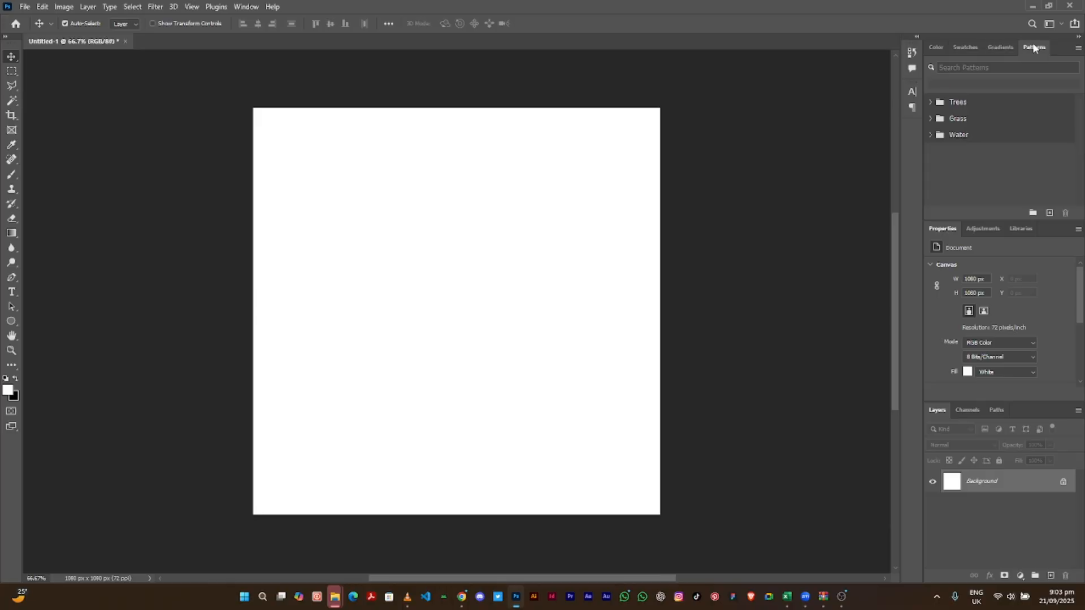
{"action": "left_click", "coordinate": [935, 48]}
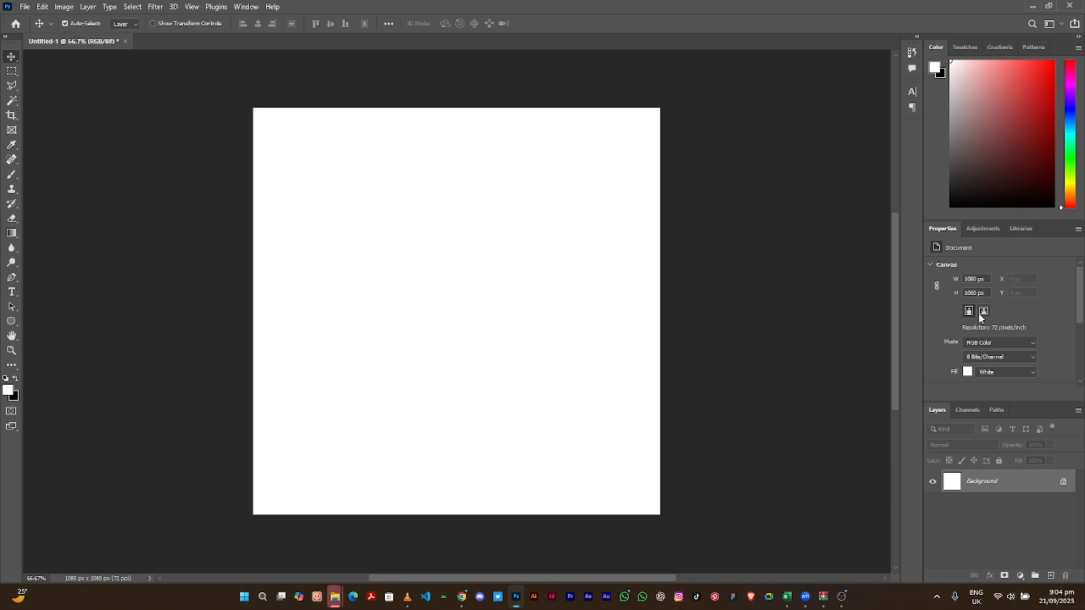
- Re-show the Properties panel from Window, glance at Adjustments and Libraries, then view Rulers & Grids
{"action": "left_click", "coordinate": [251, 7]}
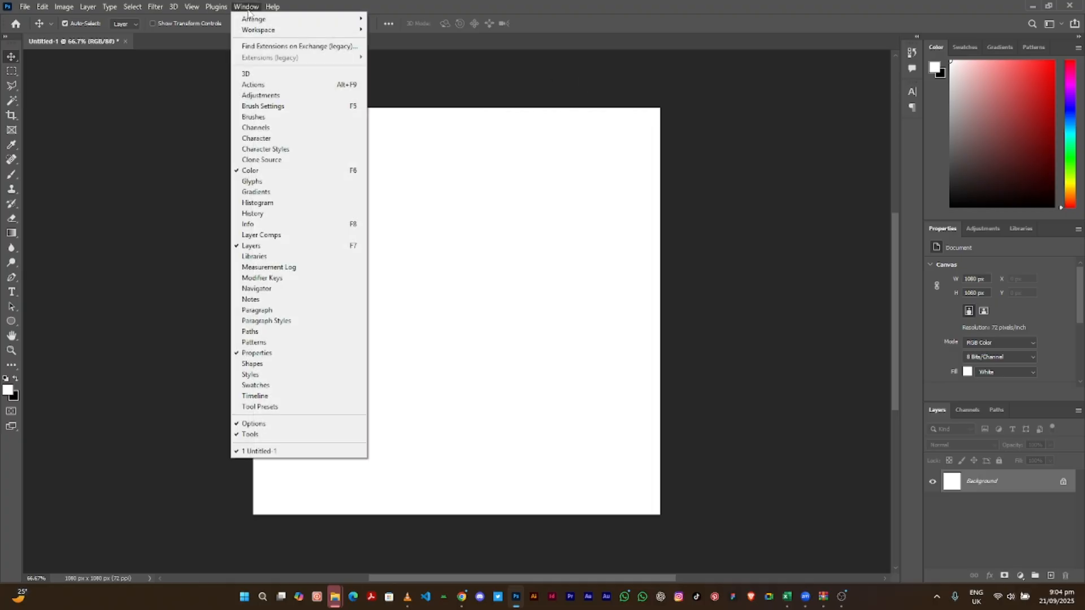
{"action": "left_click", "coordinate": [283, 351]}
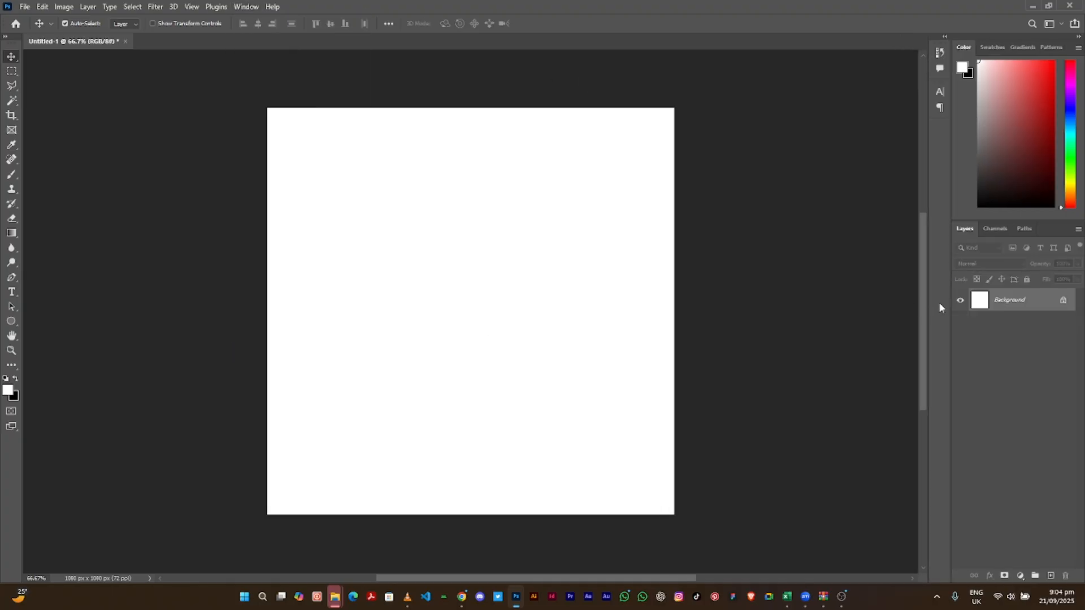
{"action": "left_click", "coordinate": [253, 8]}
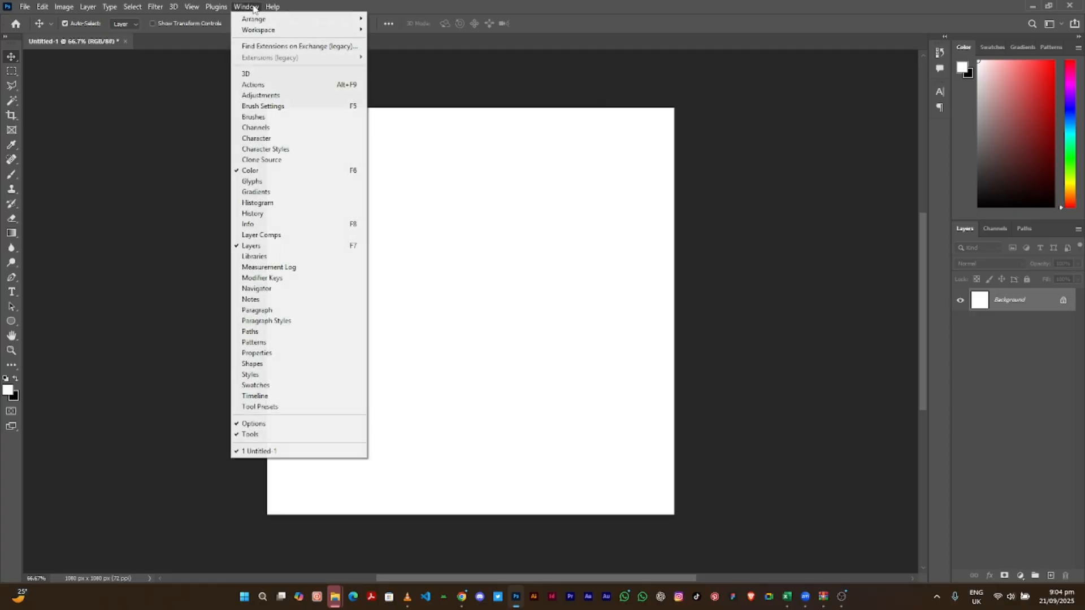
{"action": "left_click", "coordinate": [273, 353]}
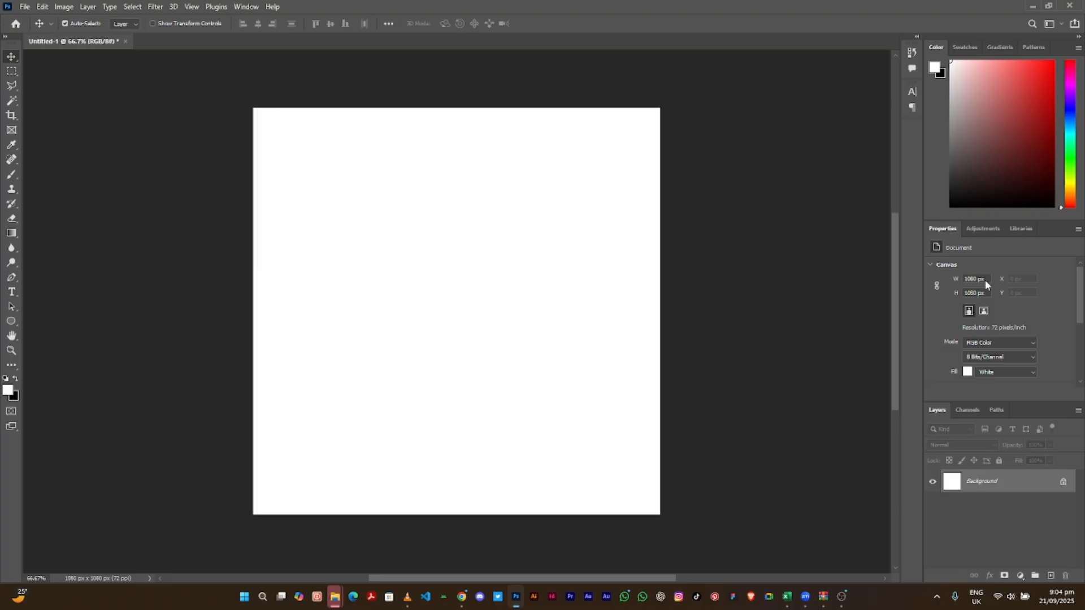
{"action": "left_click", "coordinate": [972, 232]}
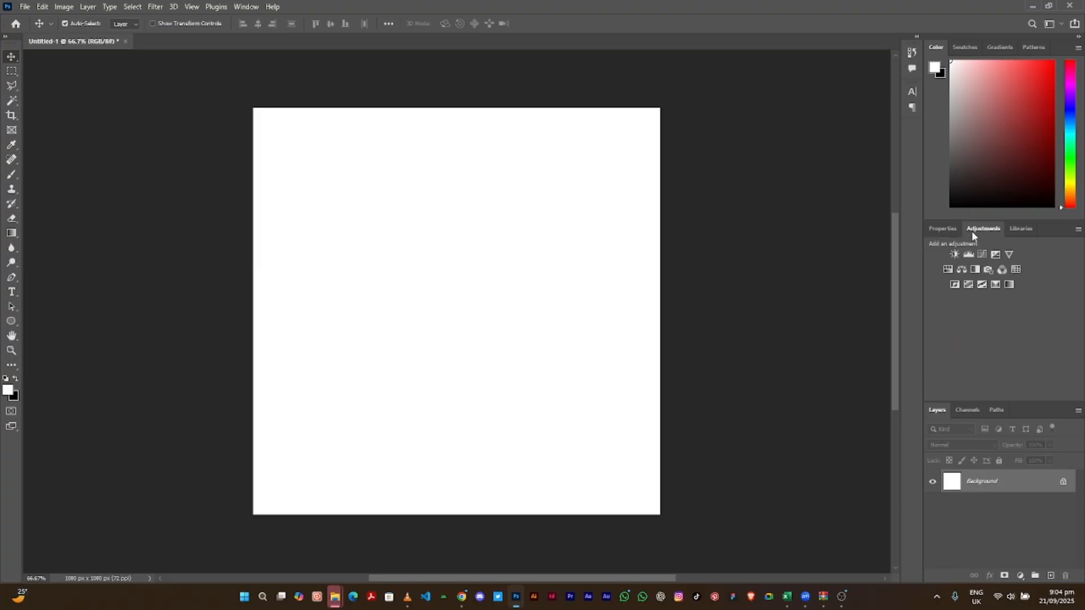
{"action": "left_click", "coordinate": [1016, 228]}
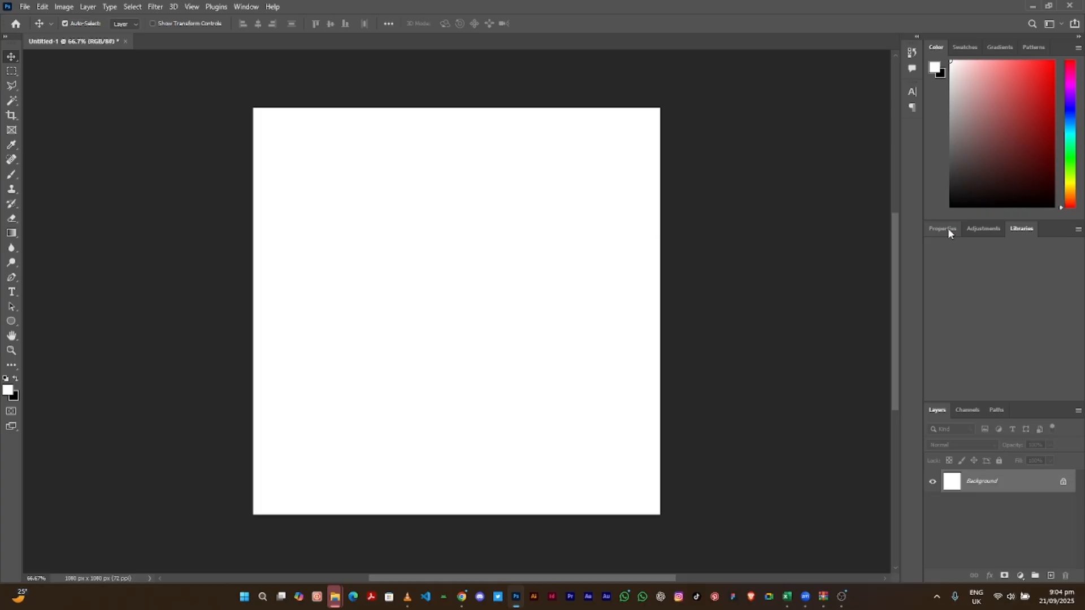
{"action": "left_click", "coordinate": [947, 229]}
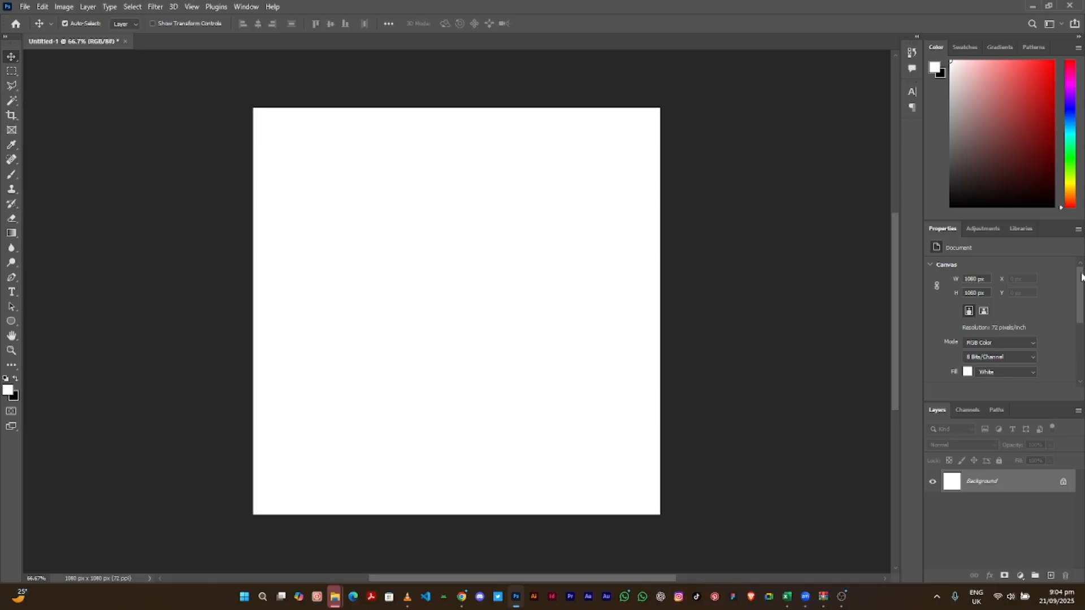
{"action": "left_click_drag", "start_coordinate": [1081, 277], "coordinate": [1080, 314]}
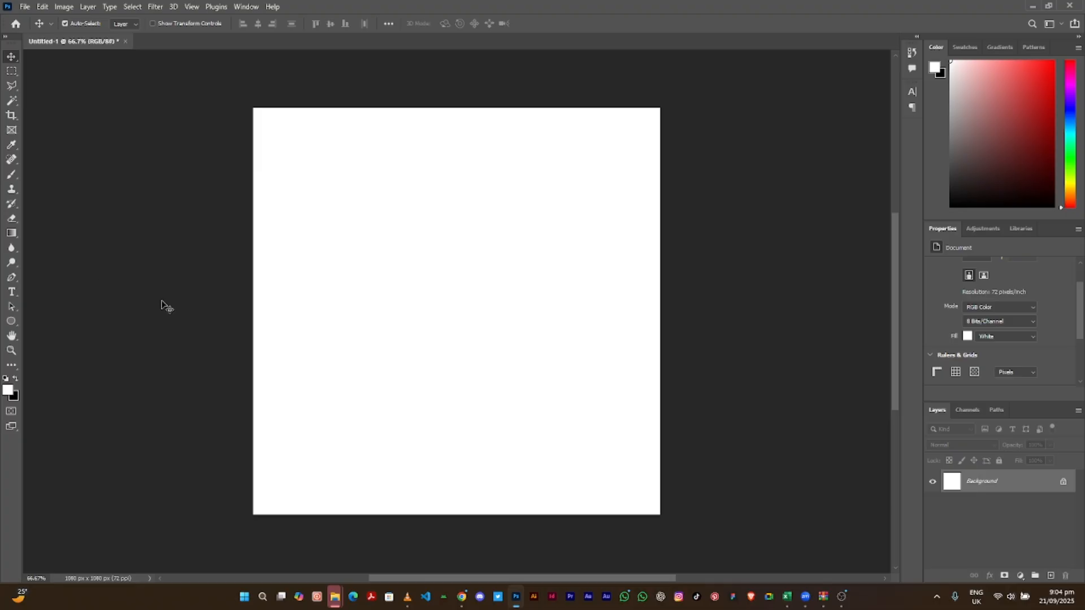
- Draw a white 937 × 918 px rectangle across most of the canvas with the Rectangle Tool
{"action": "left_click", "coordinate": [16, 322]}
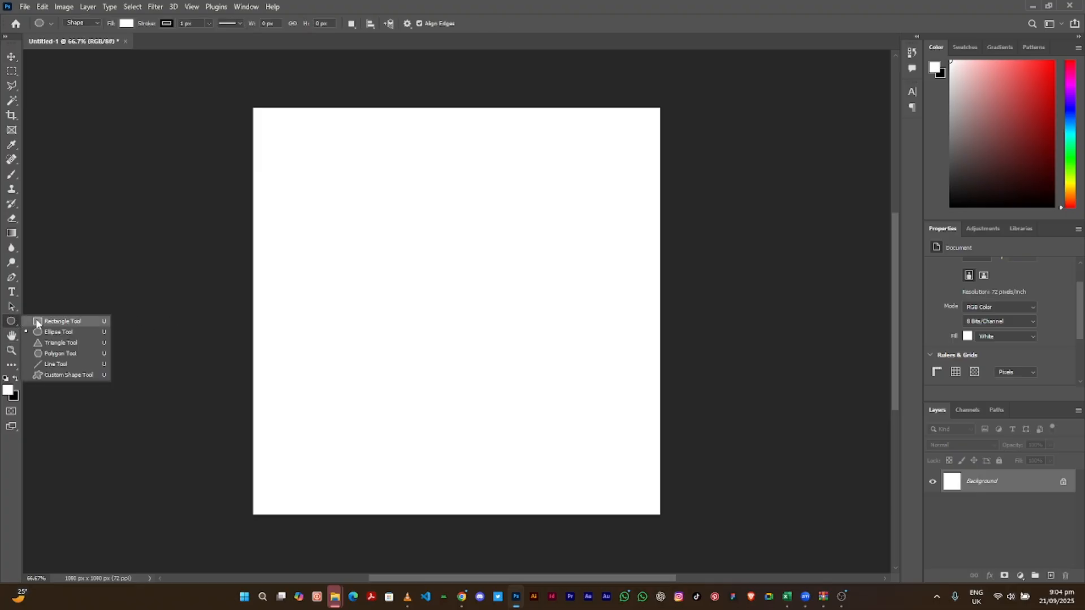
{"action": "left_click", "coordinate": [38, 323]}
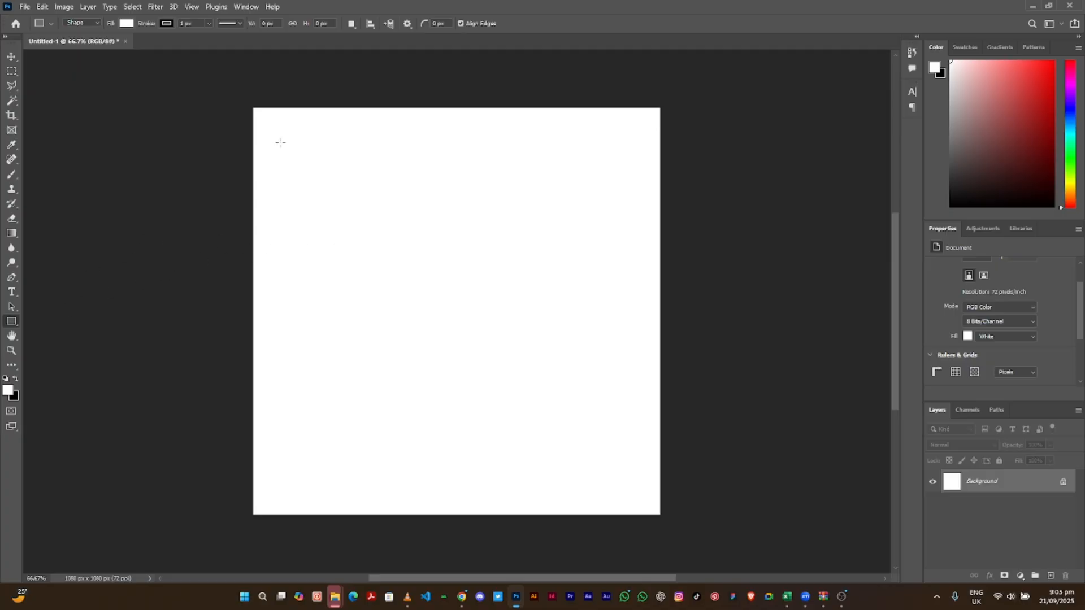
{"action": "left_click_drag", "start_coordinate": [280, 142], "coordinate": [633, 487]}
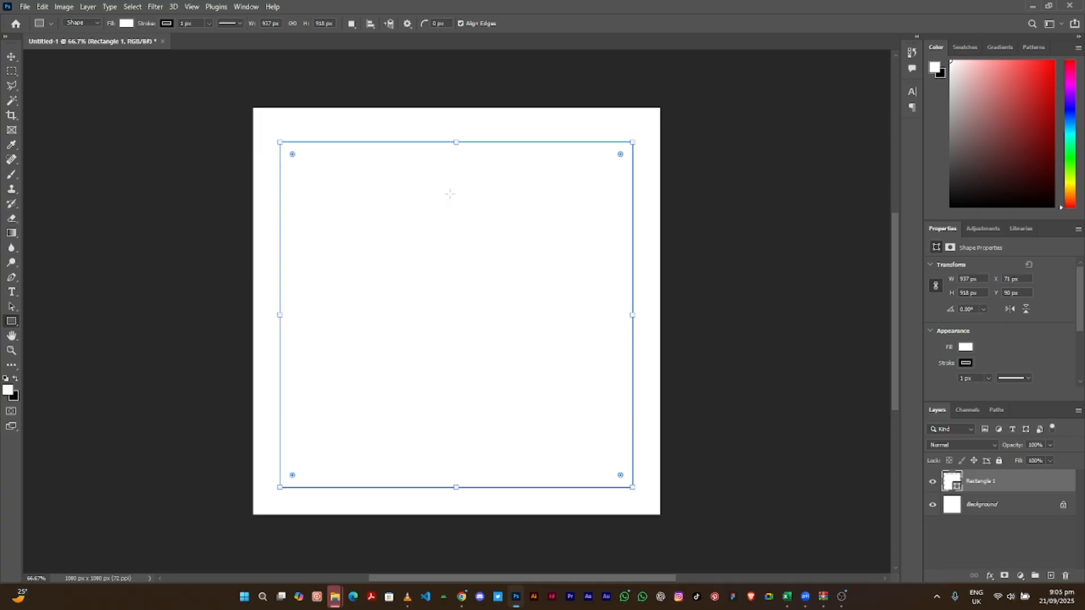
- Fill the rectangle with blue, then shift the custom fill colour's hue toward red
{"action": "left_click", "coordinate": [127, 29]}
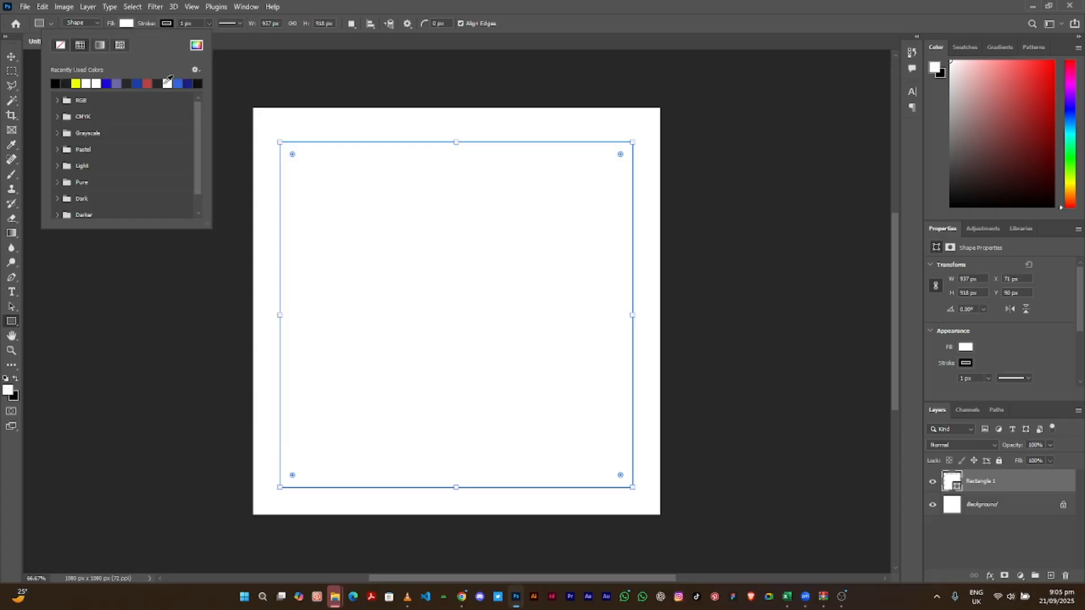
{"action": "left_click", "coordinate": [118, 84]}
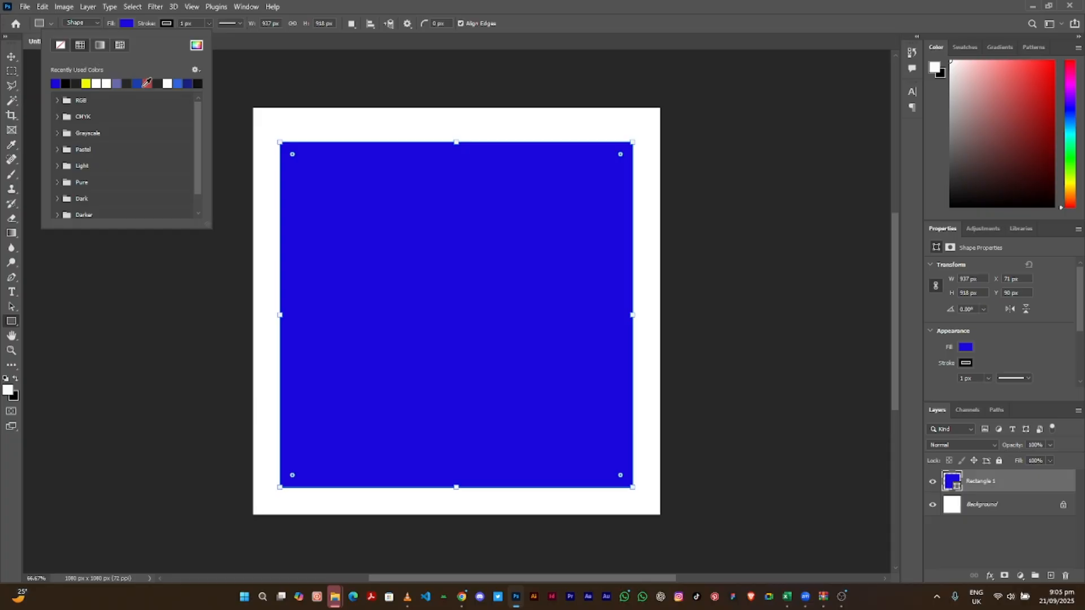
{"action": "left_click", "coordinate": [197, 47]}
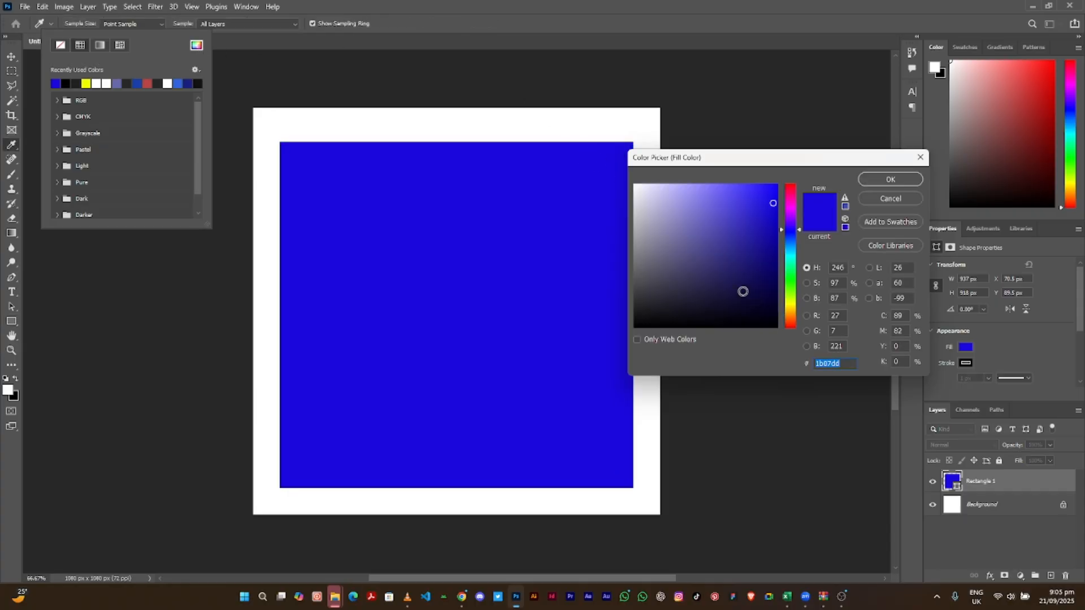
{"action": "left_click", "coordinate": [702, 245]}
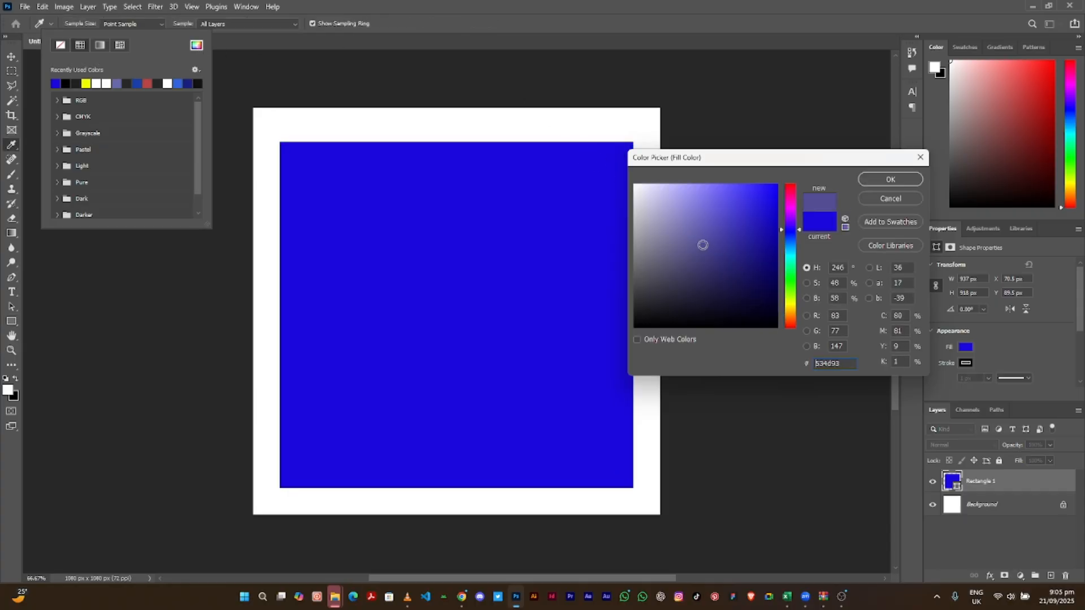
{"action": "left_click", "coordinate": [748, 214]}
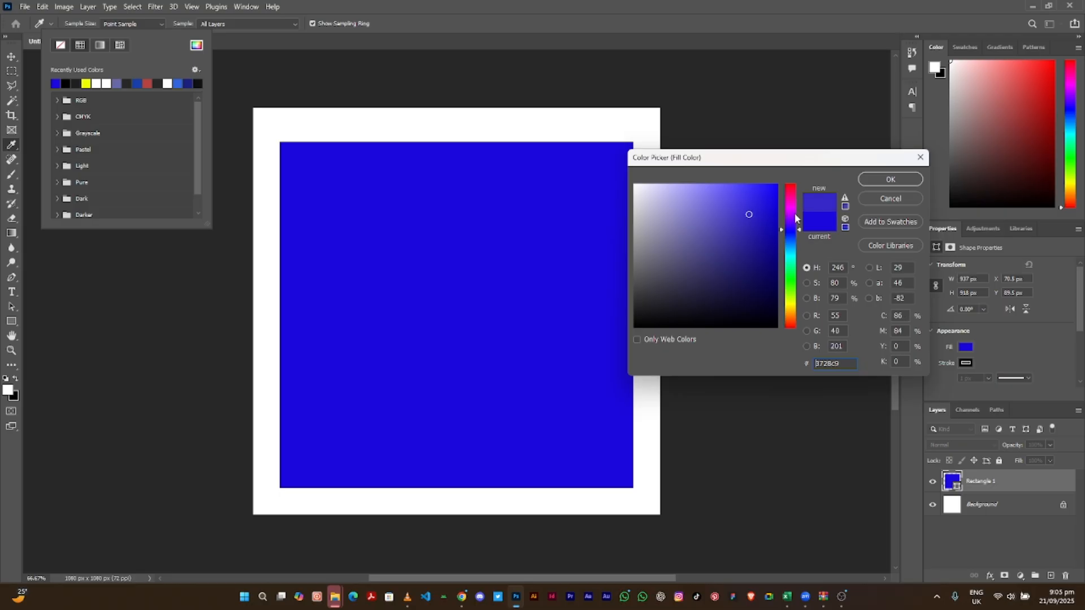
{"action": "mouse_move", "coordinate": [794, 238]}
{"action": "left_mouse_down"}
{"action": "mouse_move", "coordinate": [794, 184]}
{"action": "mouse_move", "coordinate": [772, 195]}
{"action": "mouse_move", "coordinate": [779, 185]}
{"action": "mouse_move", "coordinate": [766, 250]}
{"action": "mouse_move", "coordinate": [748, 232]}
{"action": "mouse_move", "coordinate": [757, 281]}
{"action": "mouse_move", "coordinate": [708, 279]}
{"action": "left_mouse_up"}
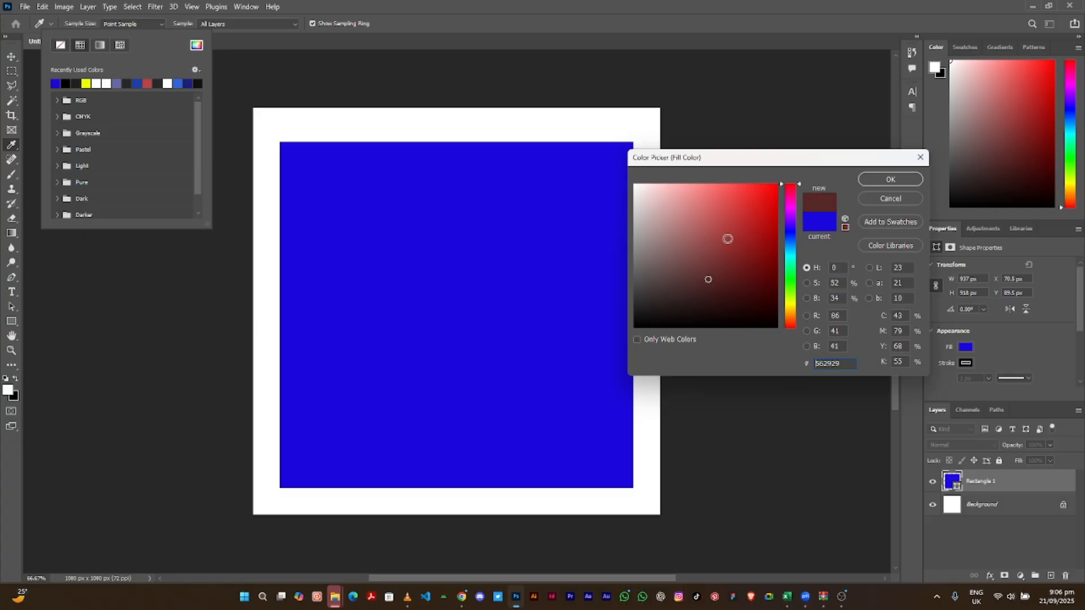
- Refine the fill to a fully bright, saturated red (ff0f0f) and apply it
{"action": "left_click_drag", "start_coordinate": [728, 238], "coordinate": [730, 275]}
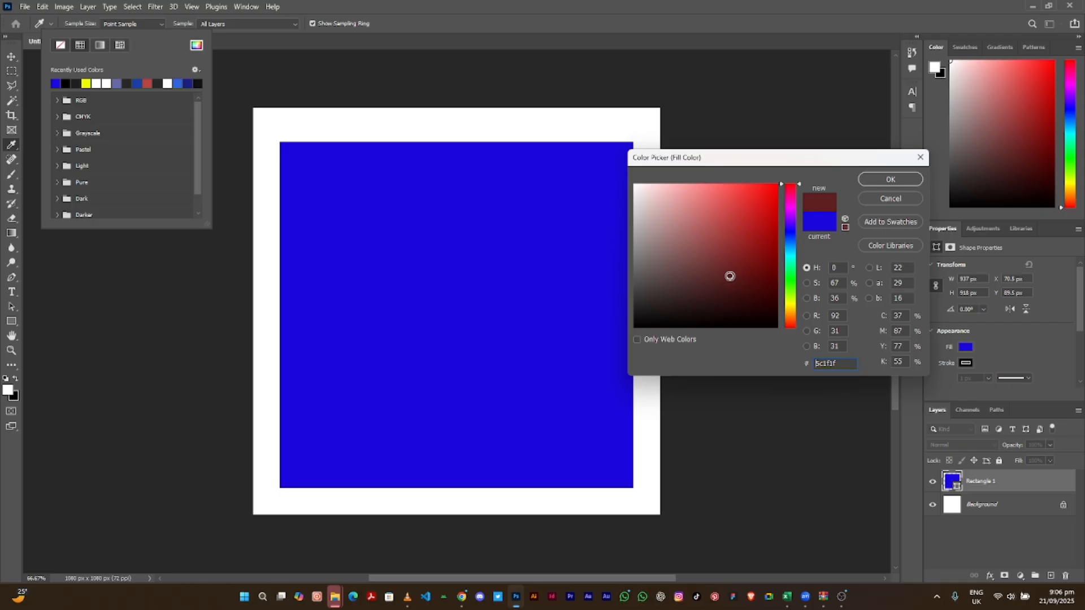
{"action": "left_click", "coordinate": [681, 251]}
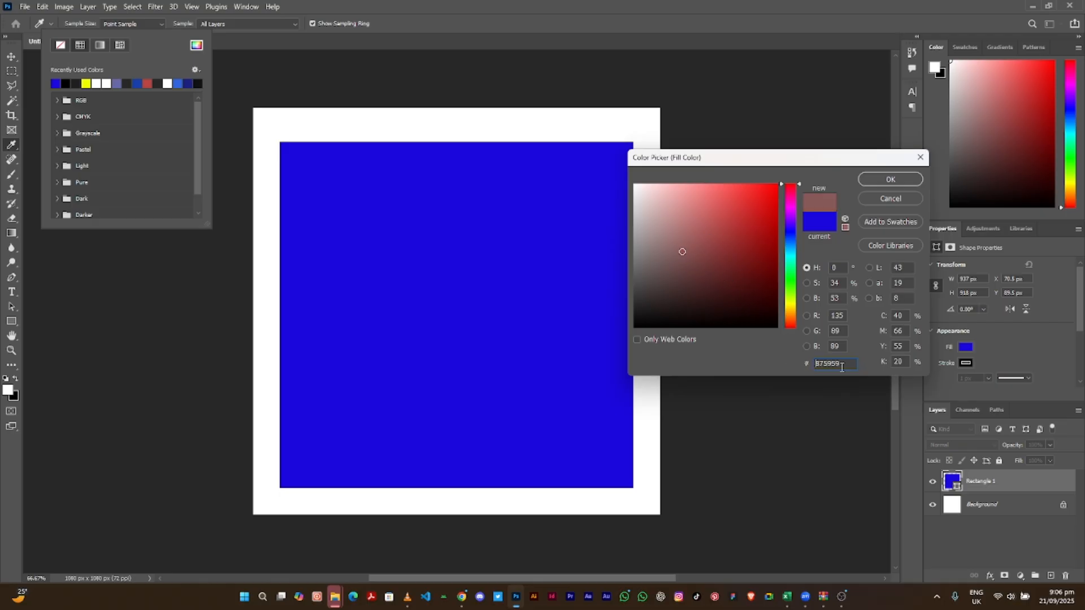
{"action": "mouse_move", "coordinate": [726, 284]}
{"action": "left_mouse_down"}
{"action": "mouse_move", "coordinate": [740, 232]}
{"action": "mouse_move", "coordinate": [749, 248]}
{"action": "left_mouse_up"}
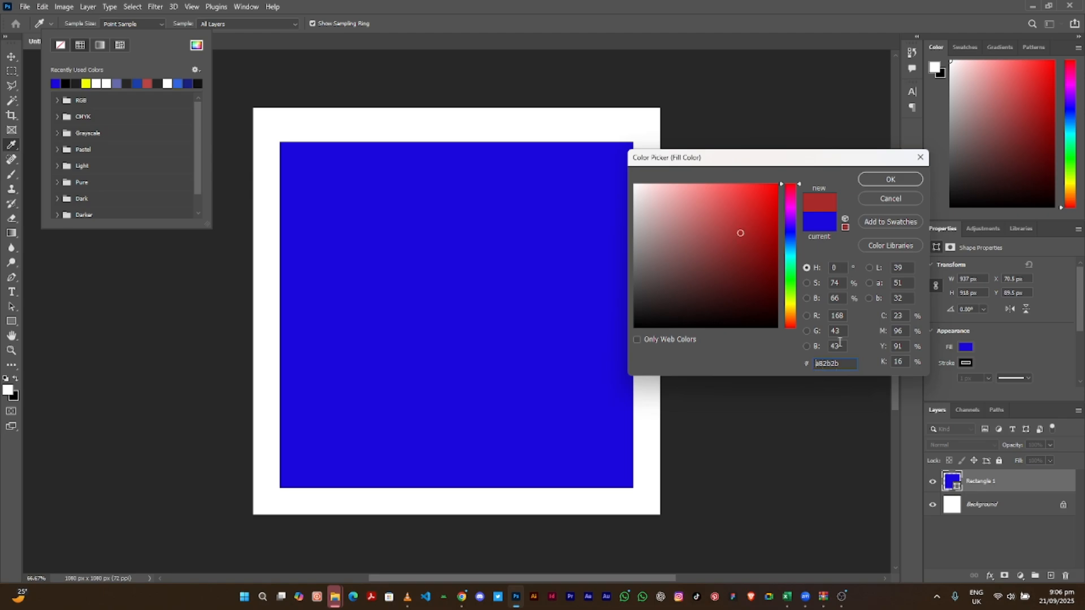
{"action": "left_click", "coordinate": [732, 272]}
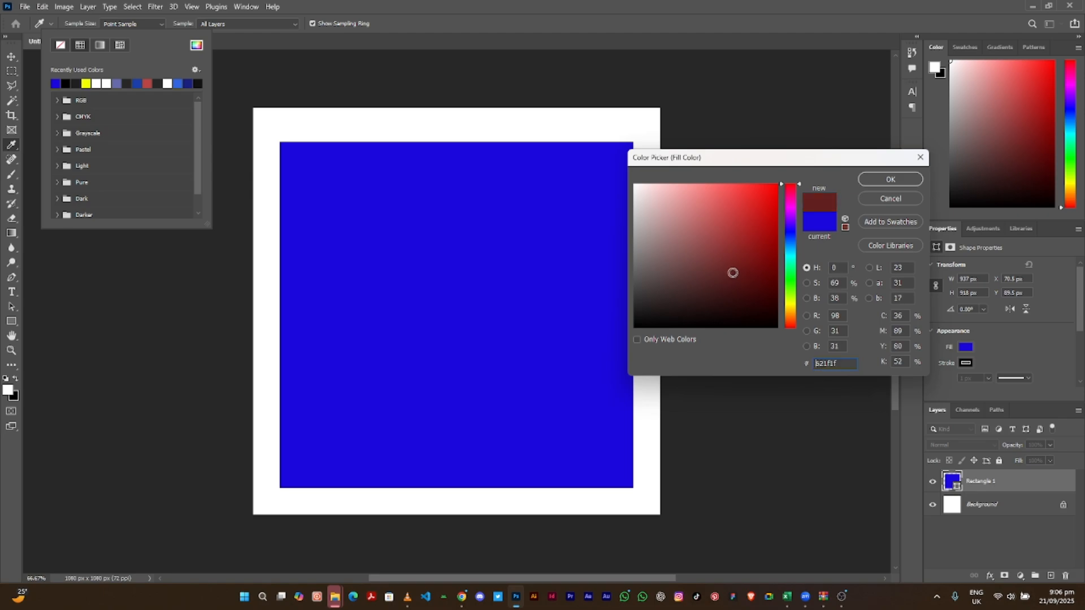
{"action": "left_click_drag", "start_coordinate": [680, 236], "coordinate": [703, 222]}
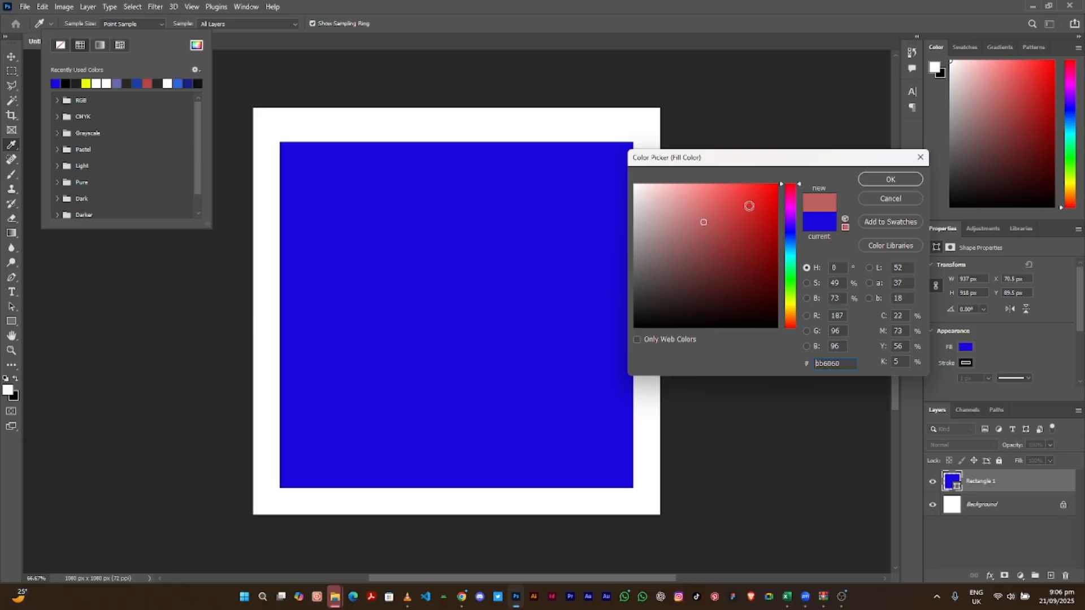
{"action": "left_click", "coordinate": [762, 211]}
{"action": "left_click", "coordinate": [734, 249]}
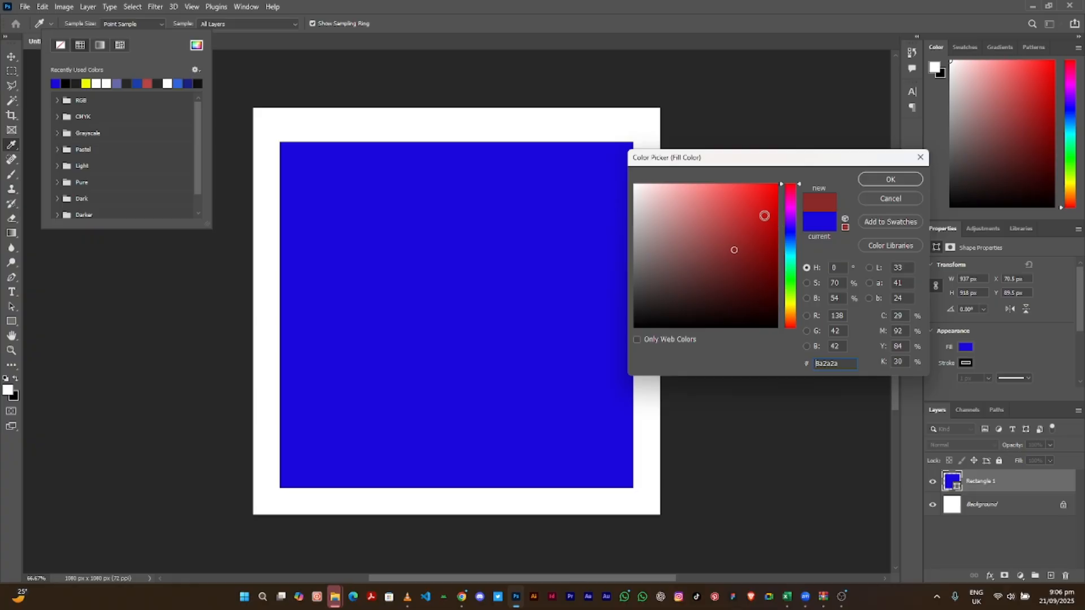
{"action": "left_click_drag", "start_coordinate": [764, 215], "coordinate": [769, 178]}
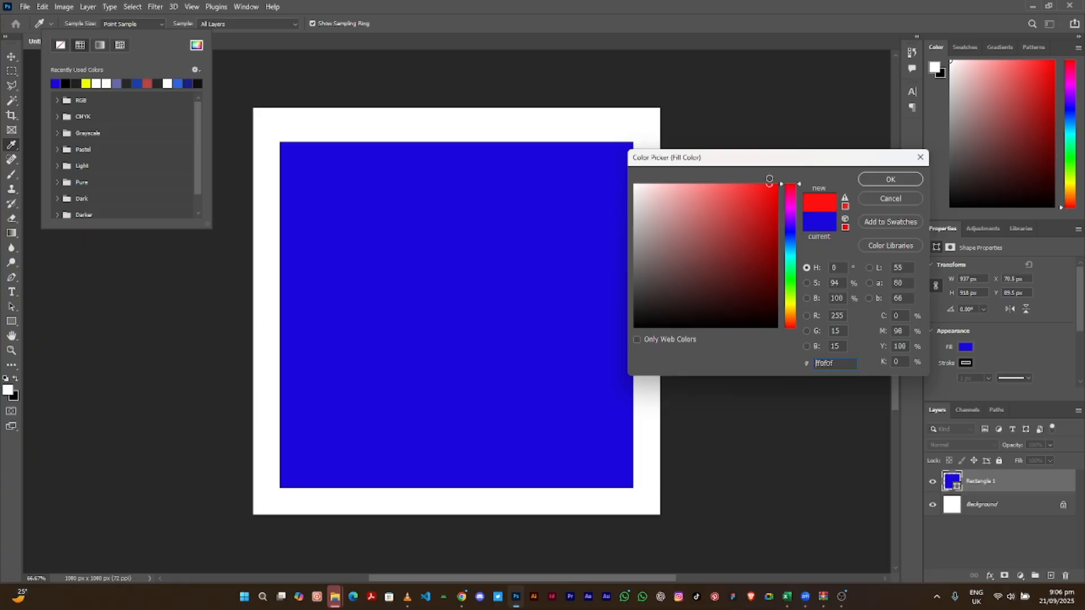
{"action": "left_click", "coordinate": [873, 179]}
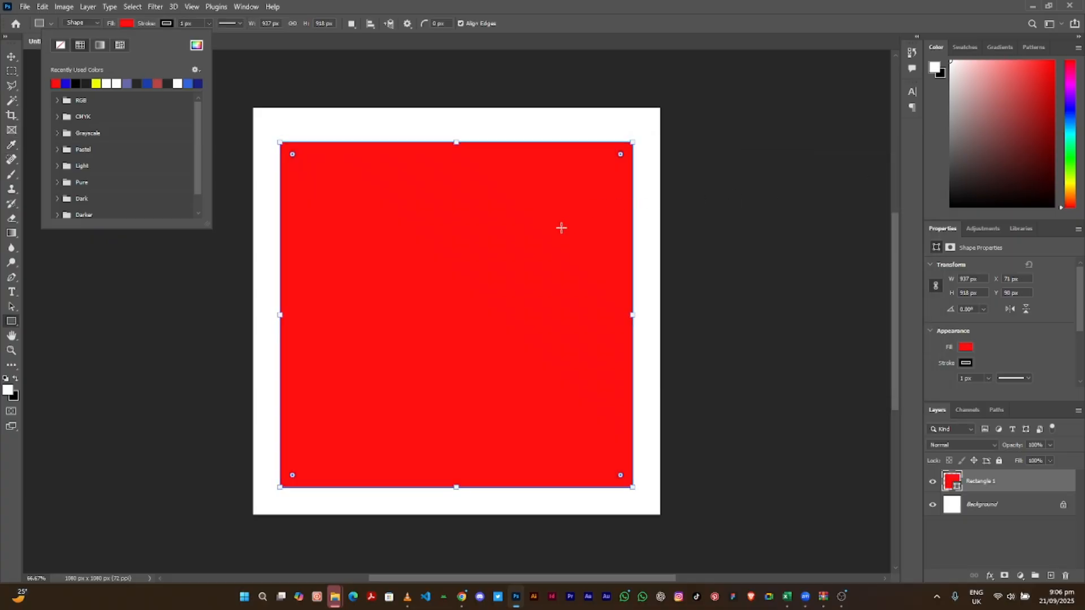
- Give the red rectangle a blue stroke from the recent colours, about 15.48 px wide
{"action": "left_click", "coordinate": [166, 23]}
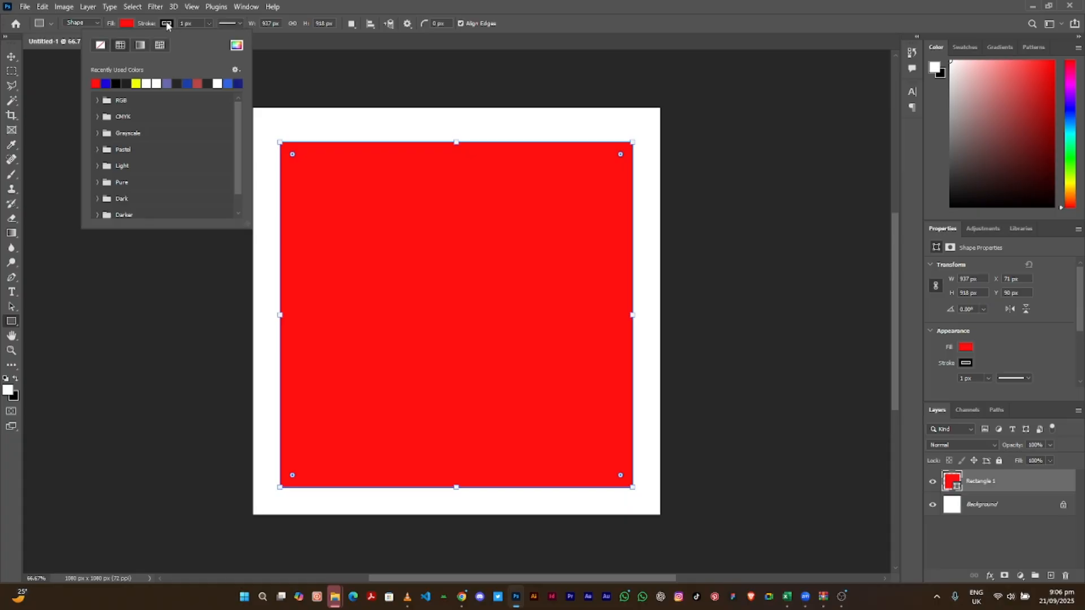
{"action": "left_click", "coordinate": [106, 83]}
{"action": "left_click", "coordinate": [209, 24]}
{"action": "left_click", "coordinate": [209, 24]}
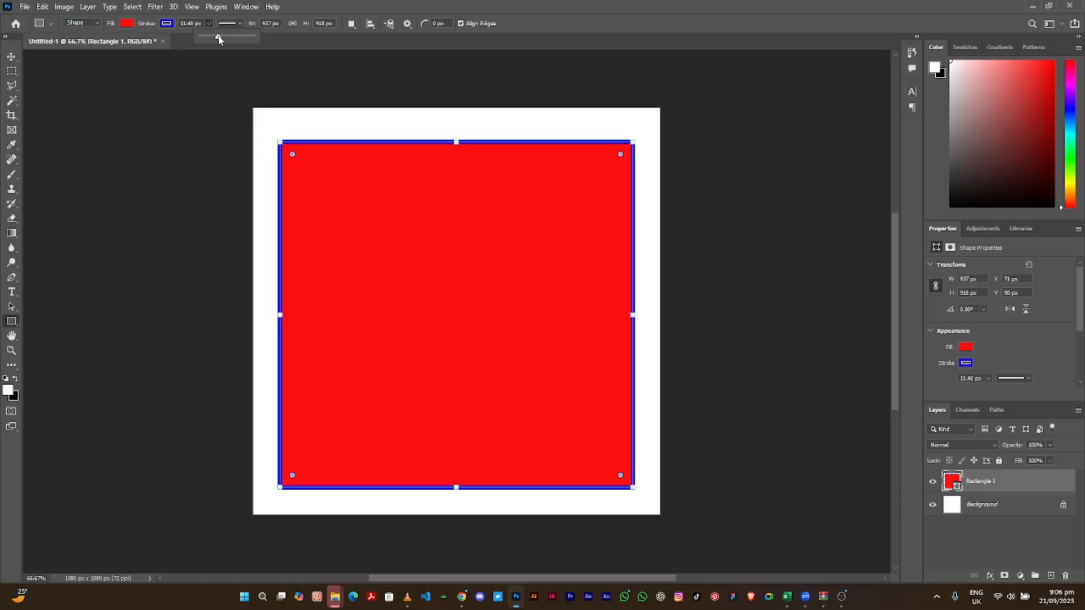
- Widen the rectangle's blue stroke to 17.89 px
{"action": "left_click_drag", "start_coordinate": [224, 39], "coordinate": [223, 38]}
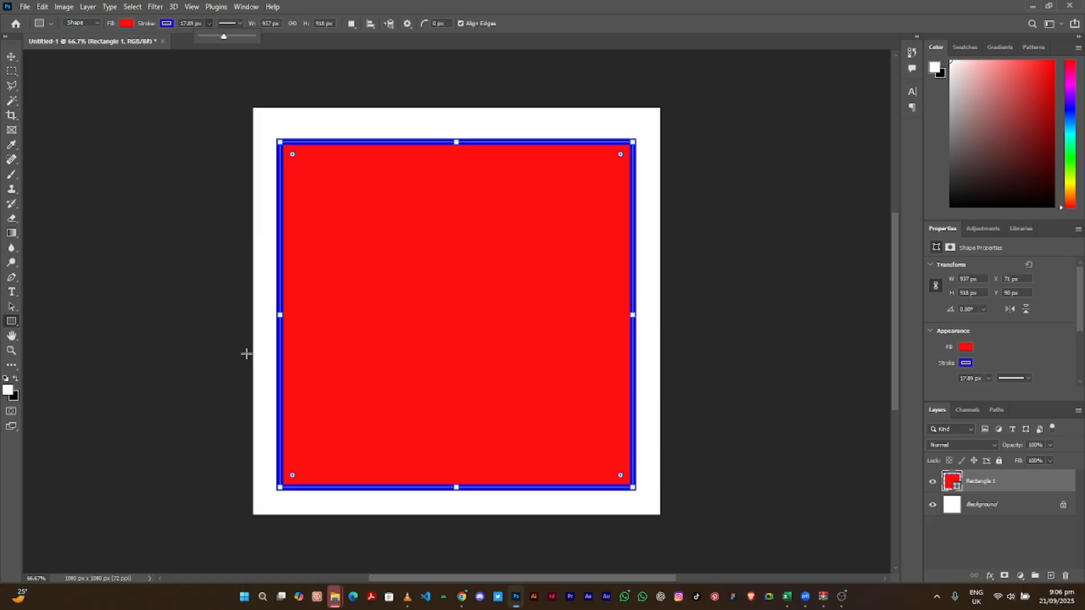
{"action": "left_click", "coordinate": [176, 25]}
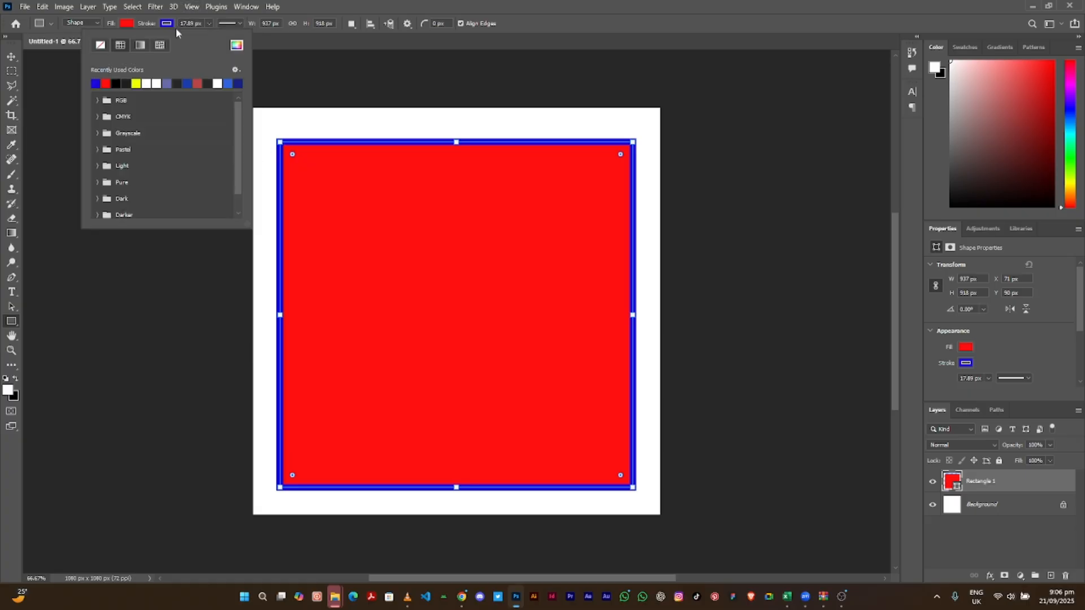
{"action": "left_click", "coordinate": [176, 23]}
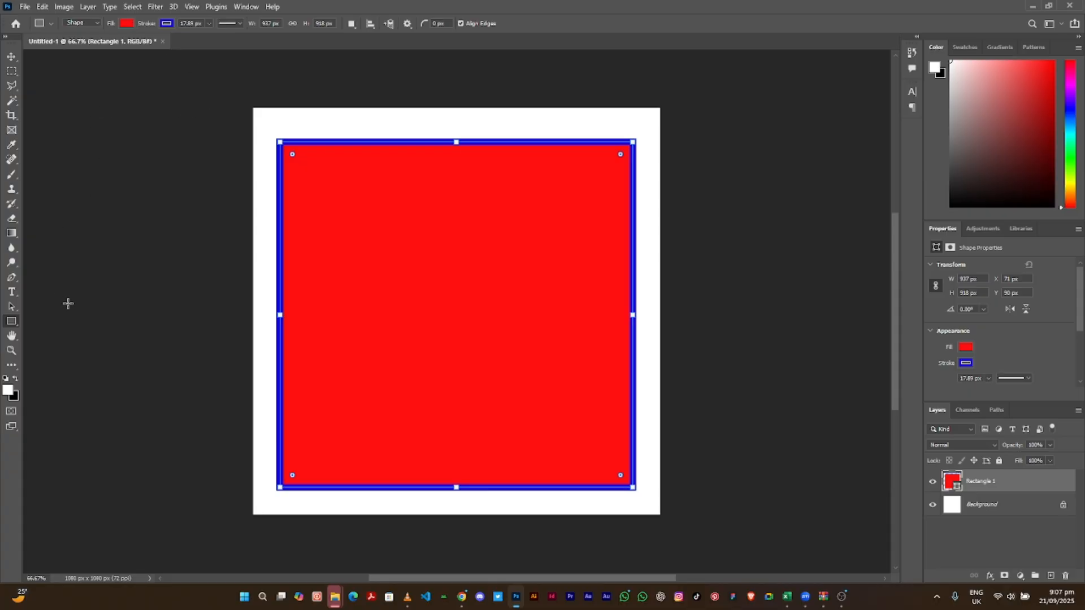
{"action": "left_click", "coordinate": [11, 322]}
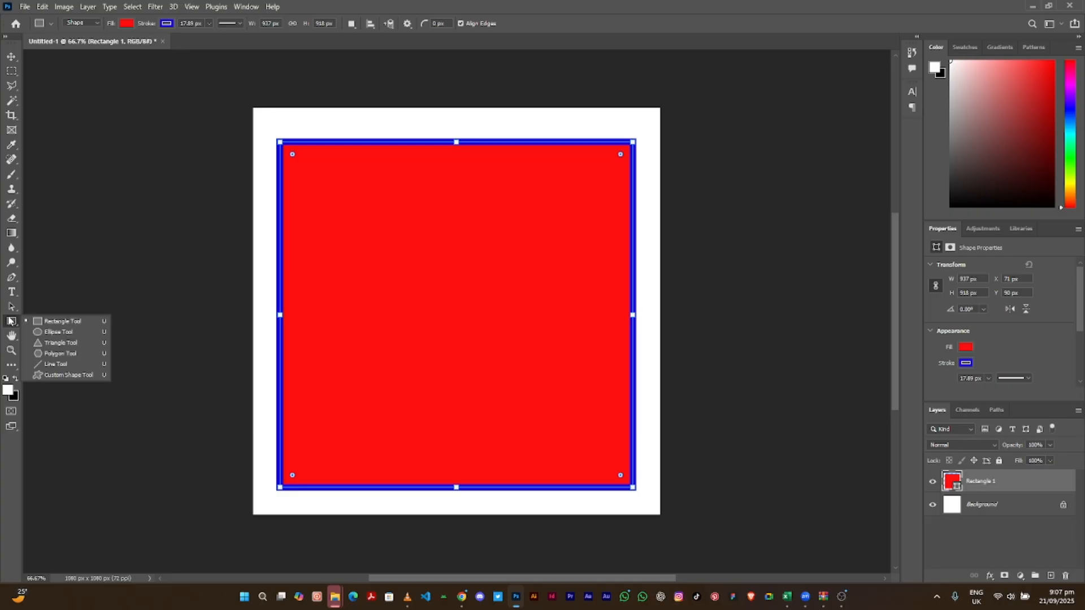
- Draw a 549 × 562 px circle in the red square with white fill and black outline
{"action": "left_click", "coordinate": [37, 333]}
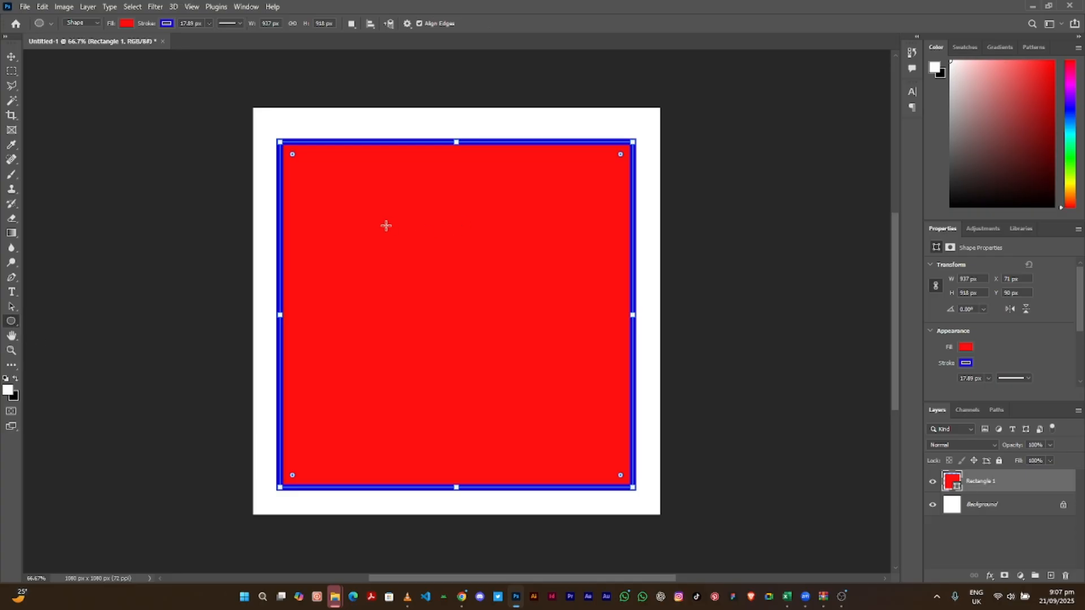
{"action": "mouse_move", "coordinate": [348, 215]}
{"action": "left_mouse_down"}
{"action": "mouse_move", "coordinate": [476, 330]}
{"action": "mouse_move", "coordinate": [522, 410]}
{"action": "mouse_move", "coordinate": [554, 427]}
{"action": "left_mouse_up"}
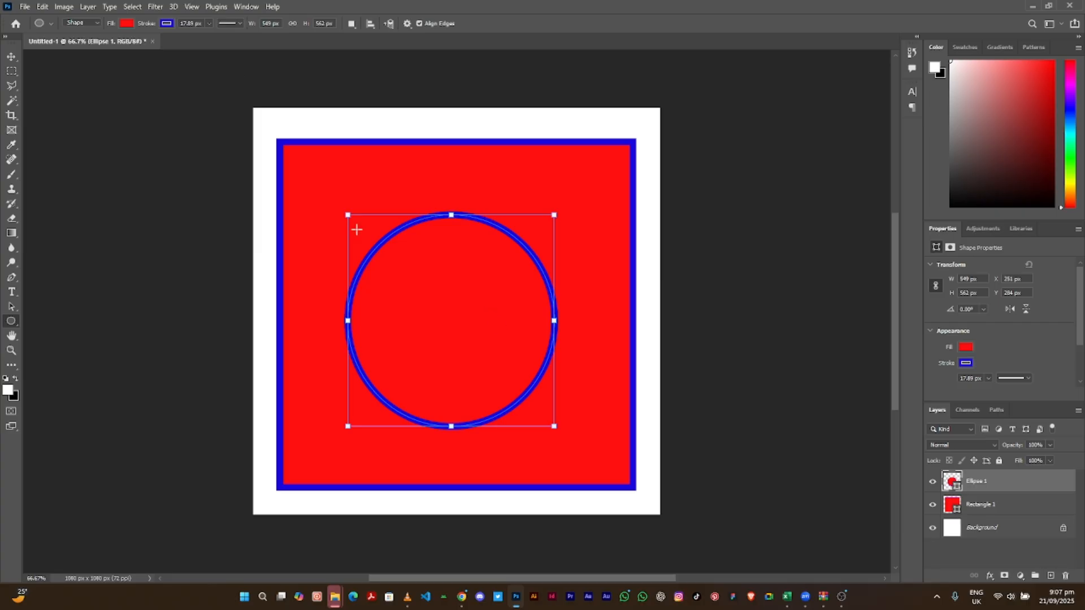
{"action": "left_click", "coordinate": [124, 26]}
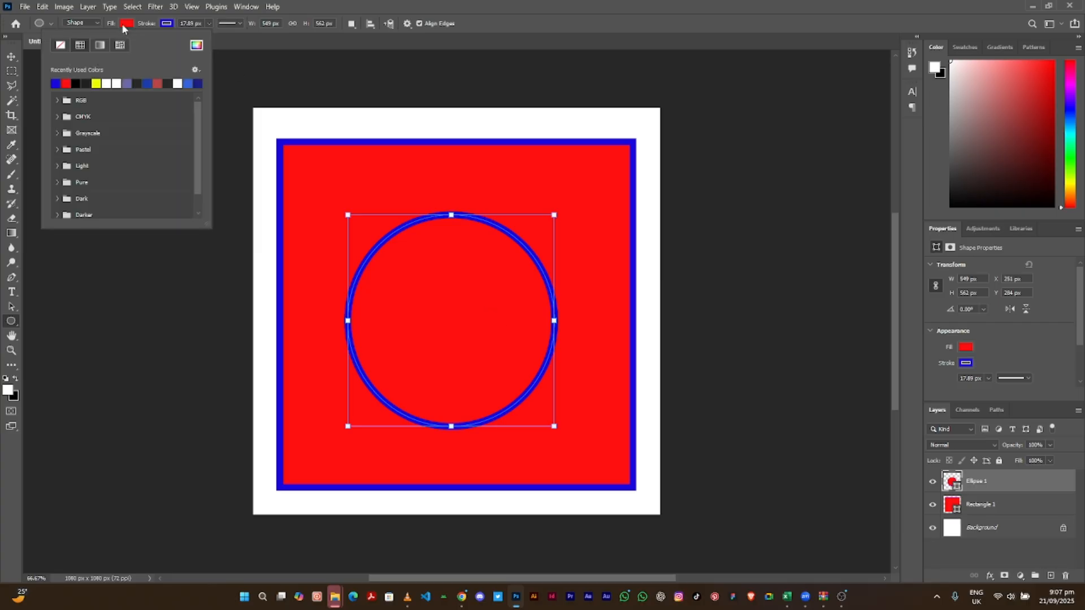
{"action": "left_click", "coordinate": [120, 83]}
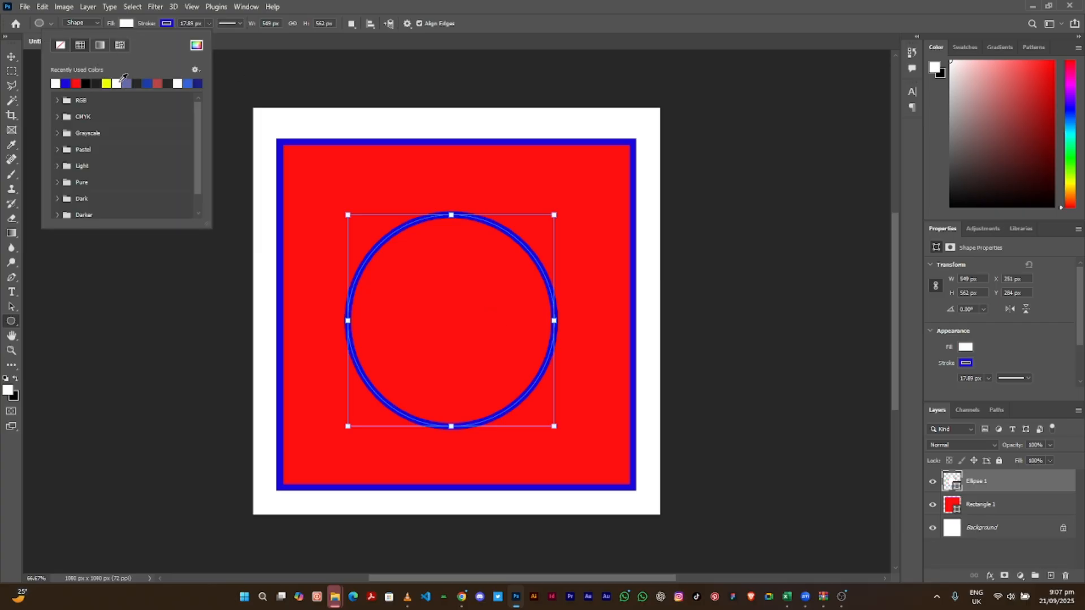
{"action": "left_click", "coordinate": [167, 25]}
{"action": "left_click", "coordinate": [167, 26]}
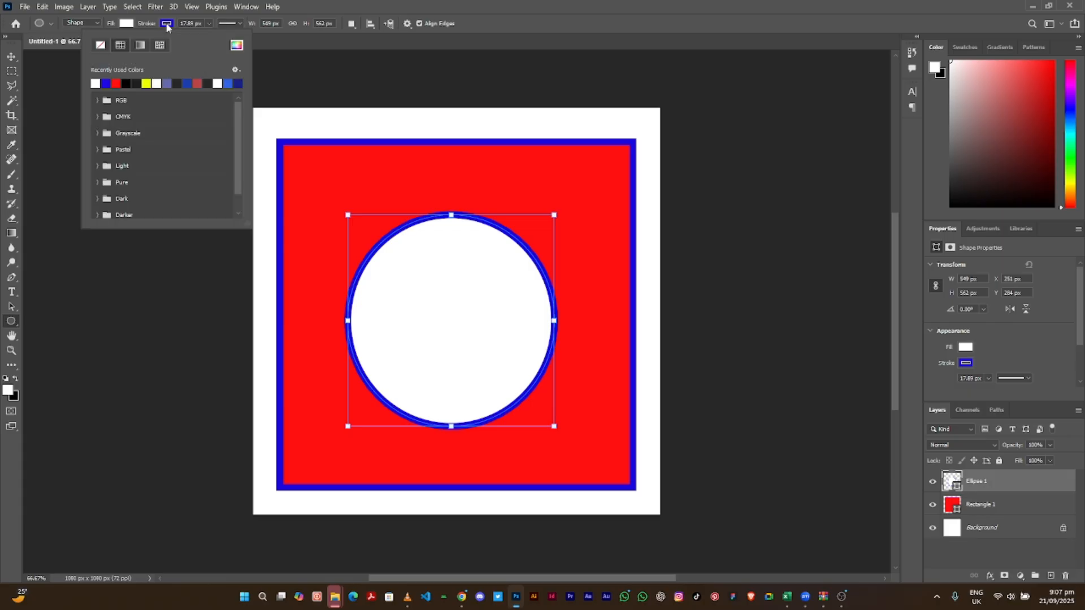
{"action": "left_click", "coordinate": [127, 83]}
{"action": "left_click", "coordinate": [12, 56]}
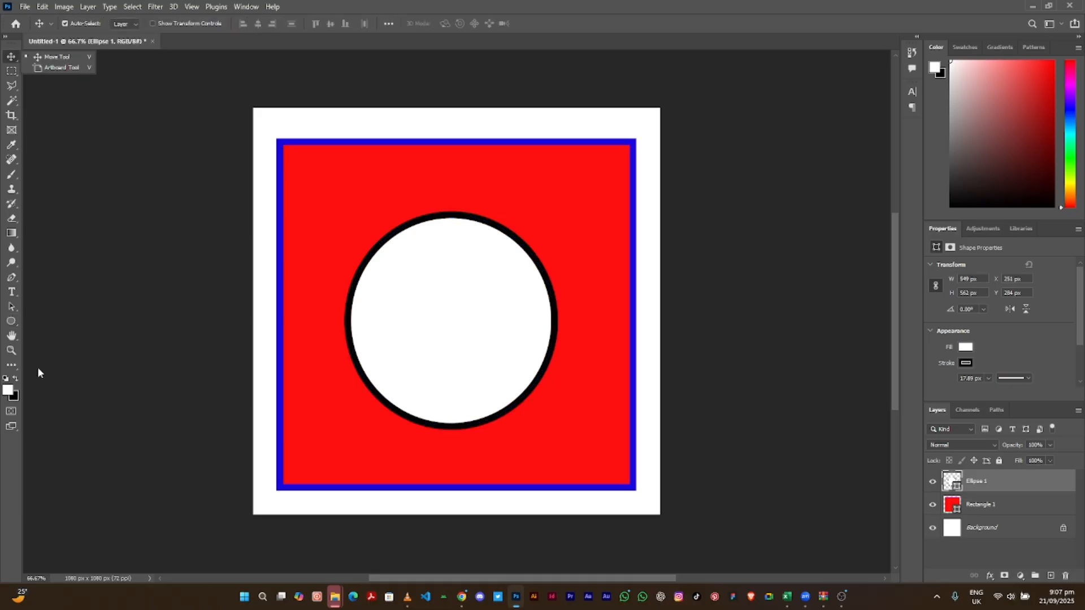
- Draw two triangles near the red square's top-left and top-right corners
{"action": "left_click", "coordinate": [12, 328]}
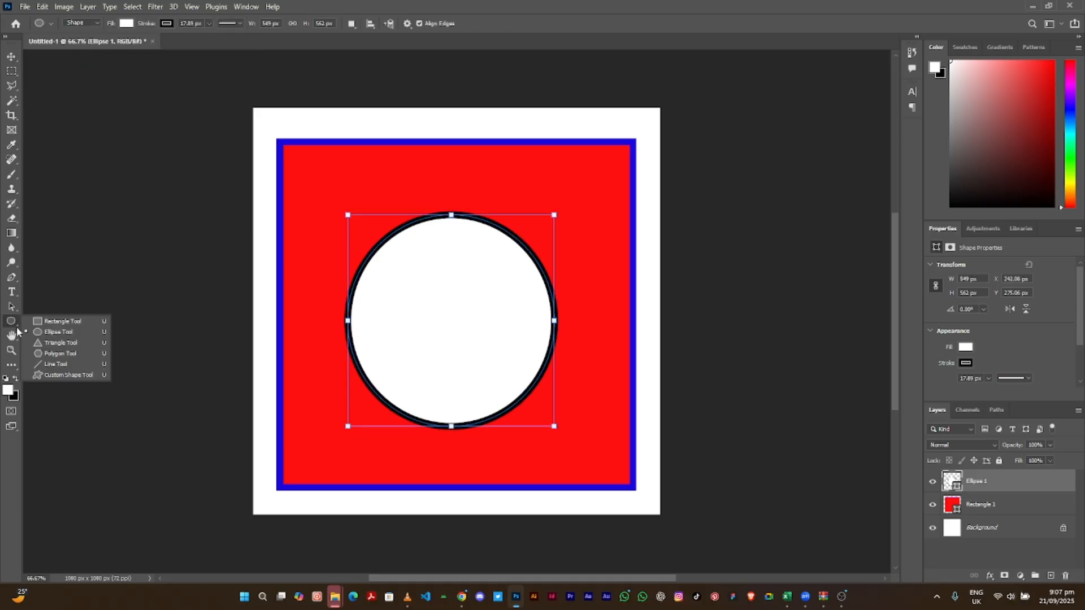
{"action": "left_click", "coordinate": [42, 345]}
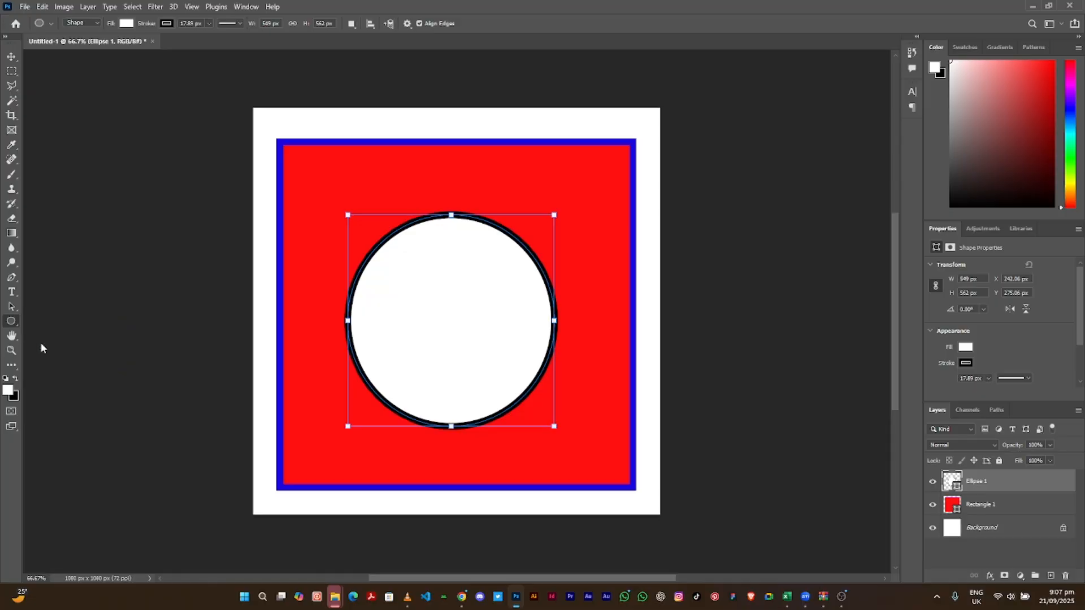
{"action": "left_click_drag", "start_coordinate": [299, 159], "coordinate": [365, 231]}
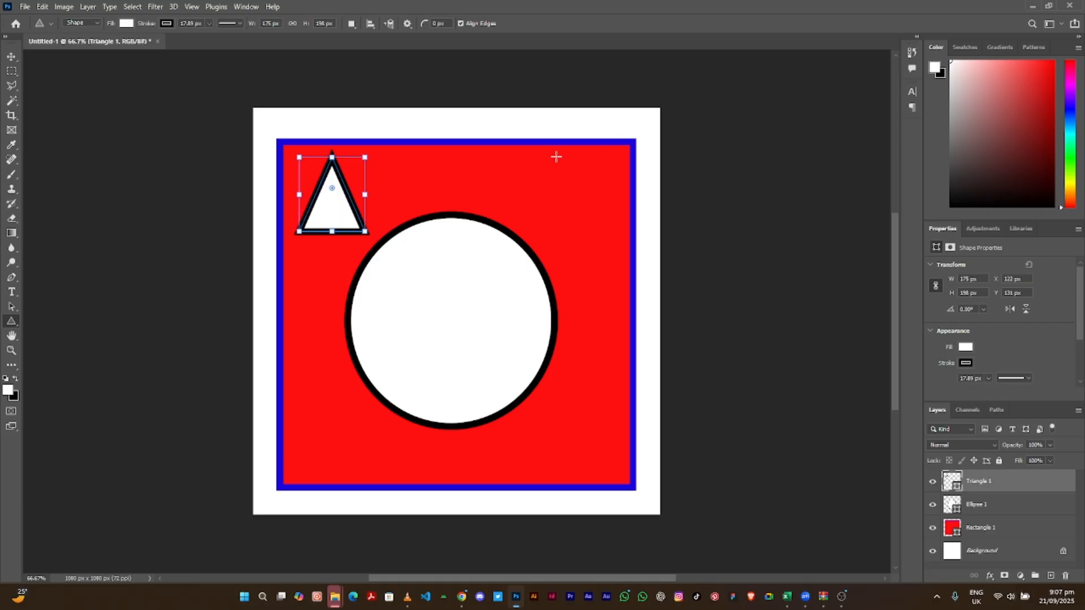
{"action": "left_click_drag", "start_coordinate": [555, 156], "coordinate": [610, 236]}
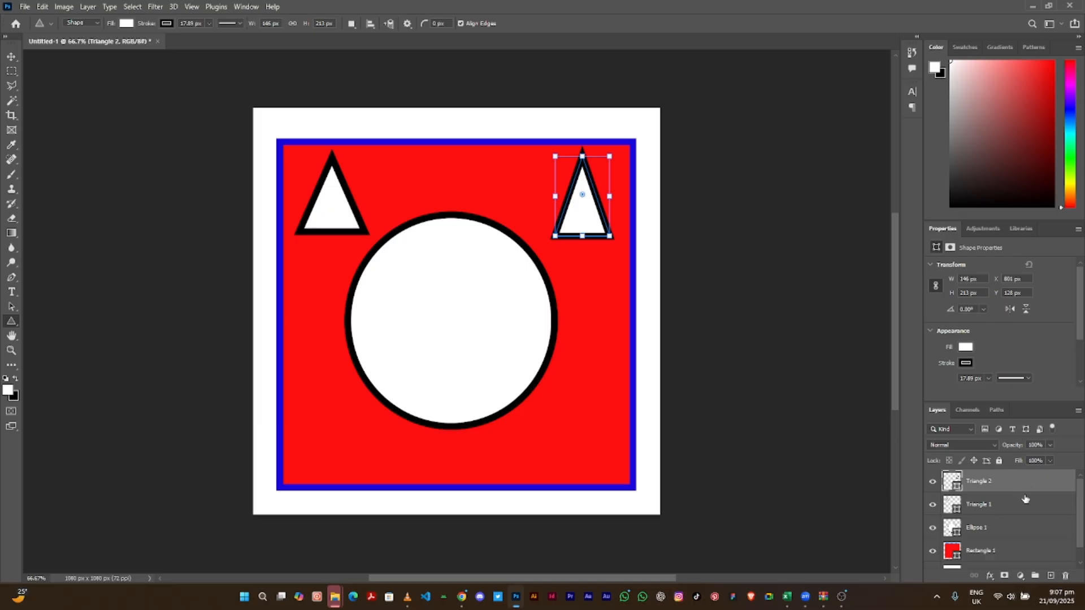
- Draw two five-sided polygons in the red square's bottom-left and bottom-right corners
{"action": "right_click", "coordinate": [11, 321]}
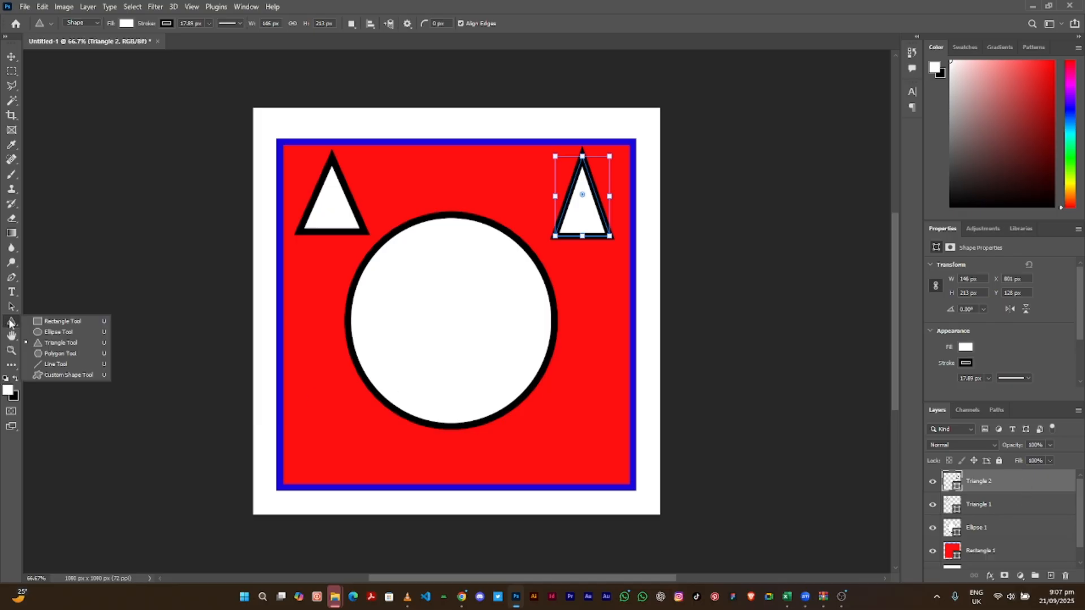
{"action": "left_click", "coordinate": [51, 355]}
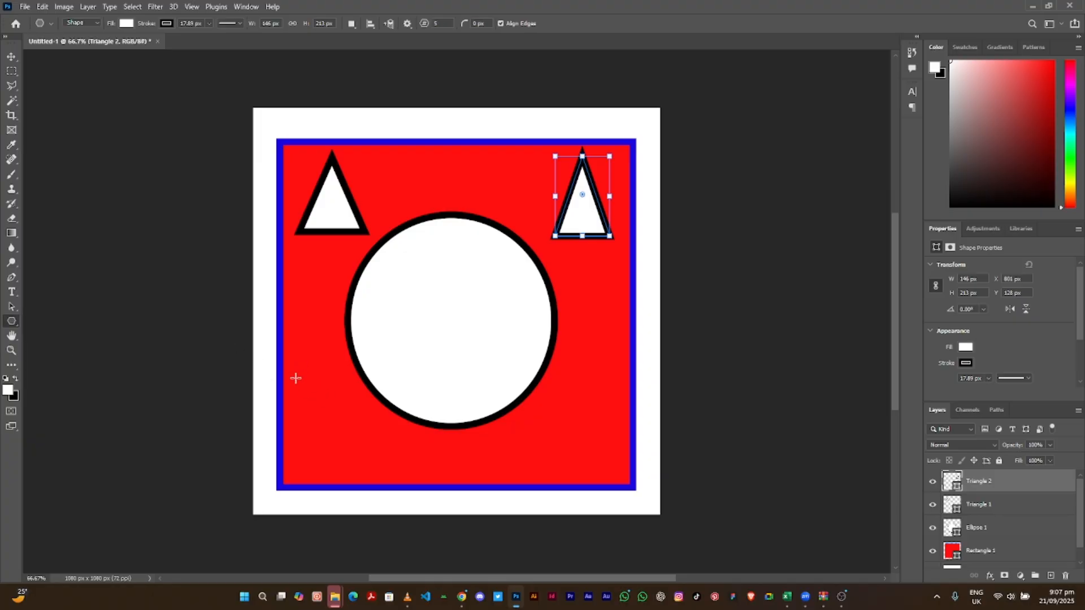
{"action": "left_click_drag", "start_coordinate": [295, 378], "coordinate": [390, 482]}
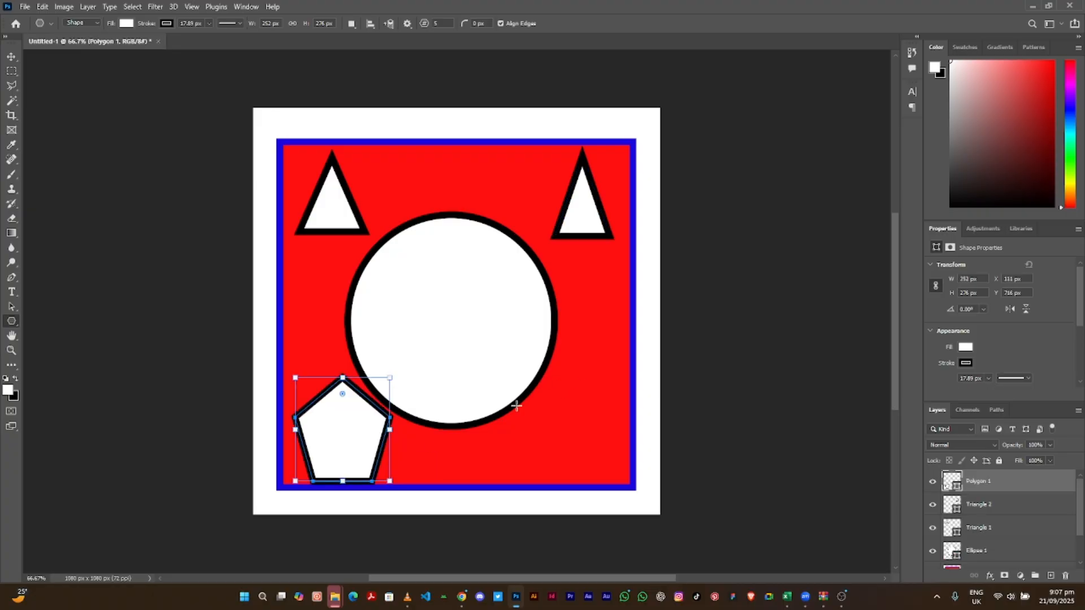
{"action": "left_click_drag", "start_coordinate": [535, 393], "coordinate": [614, 479]}
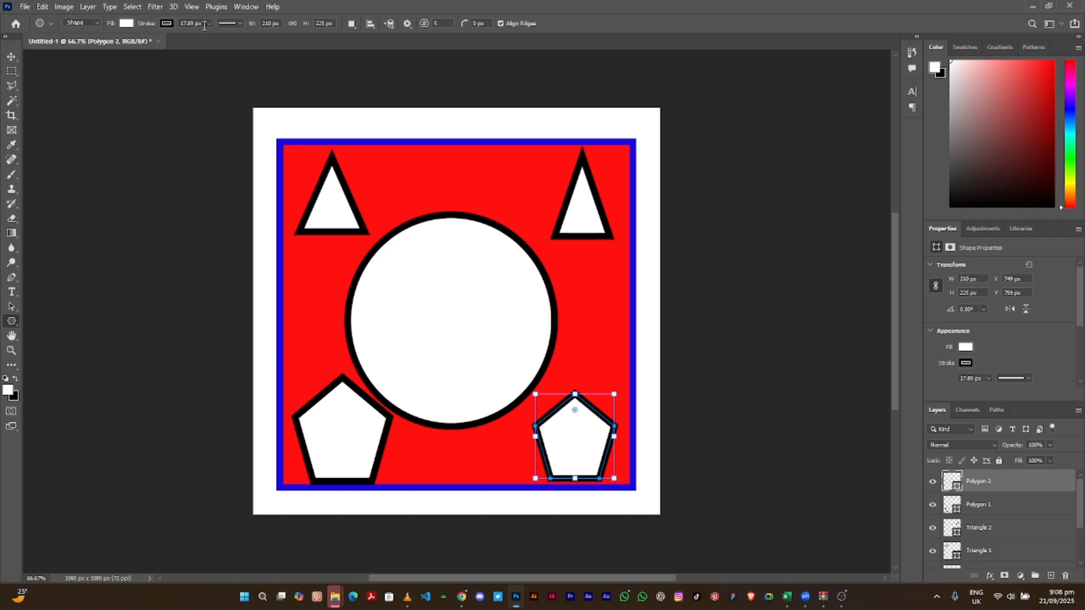
- Draw two lines across the circle and a horizontal line below the red square
{"action": "right_click", "coordinate": [11, 321]}
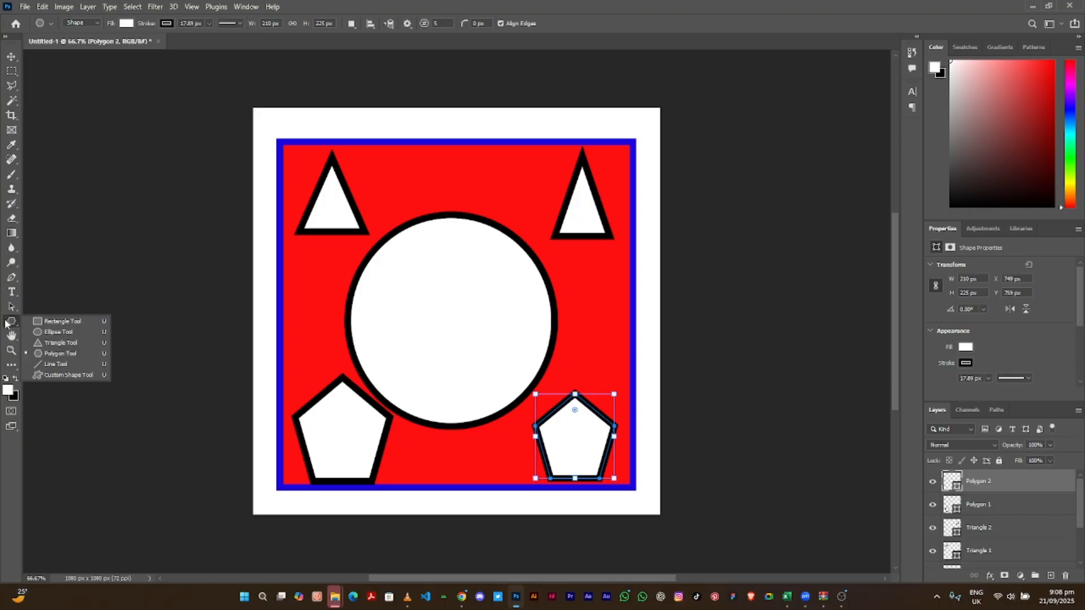
{"action": "left_click", "coordinate": [43, 365]}
{"action": "left_click_drag", "start_coordinate": [373, 162], "coordinate": [602, 344]}
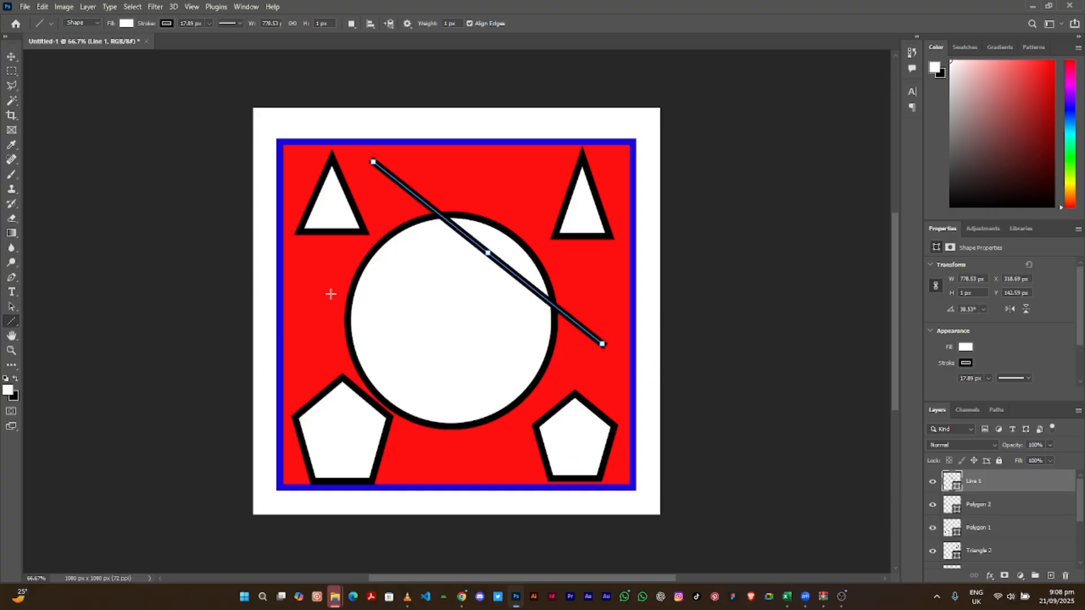
{"action": "left_click_drag", "start_coordinate": [264, 351], "coordinate": [467, 327]}
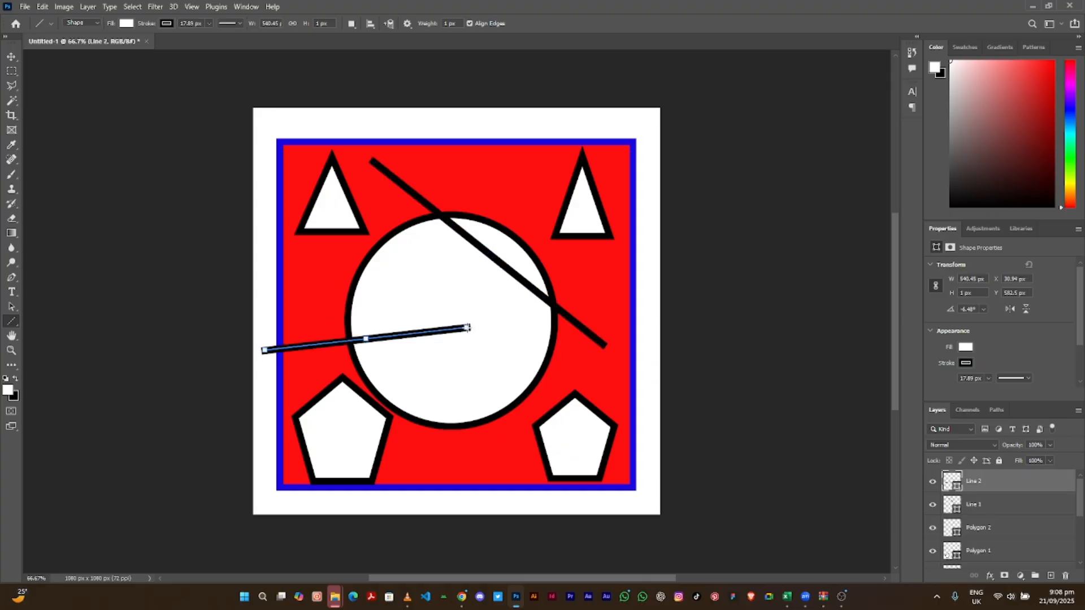
{"action": "left_click_drag", "start_coordinate": [342, 500], "coordinate": [563, 505]}
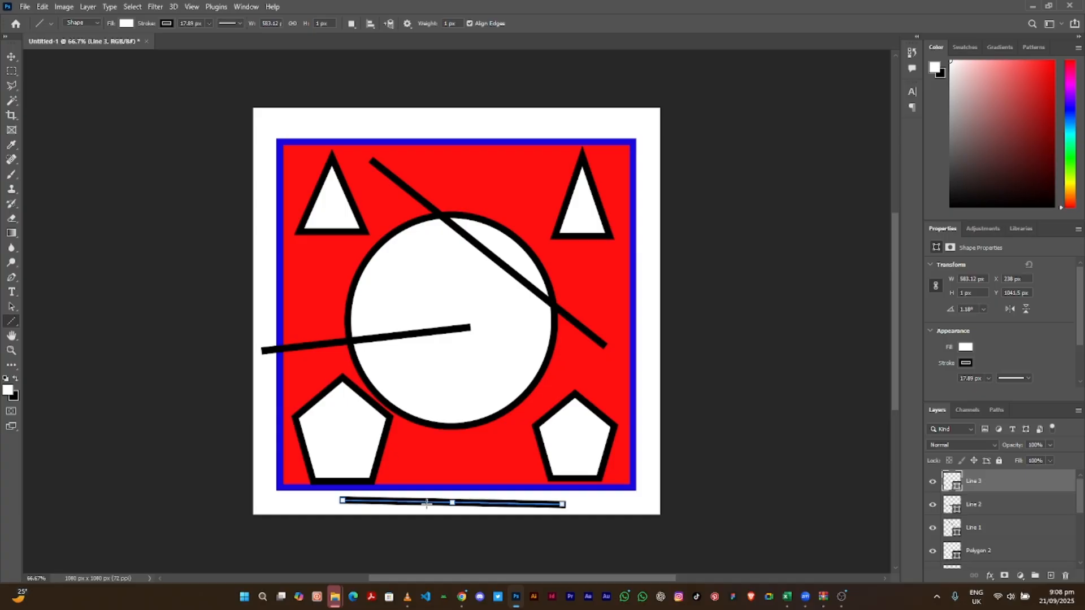
- Change the bottom line's stroke colour to yellow
{"action": "left_click", "coordinate": [166, 23]}
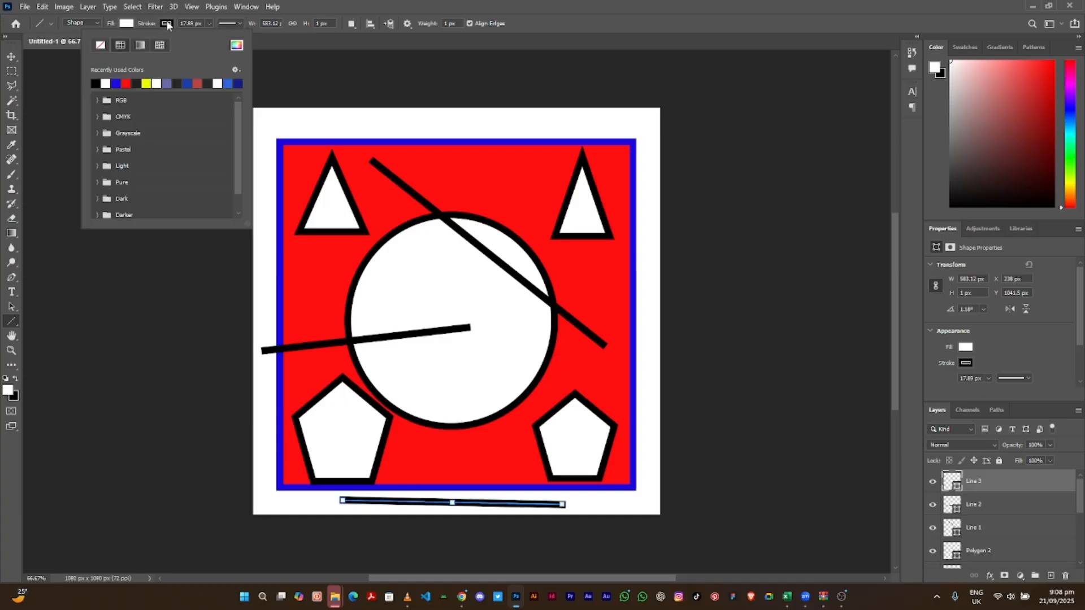
{"action": "left_click", "coordinate": [148, 83]}
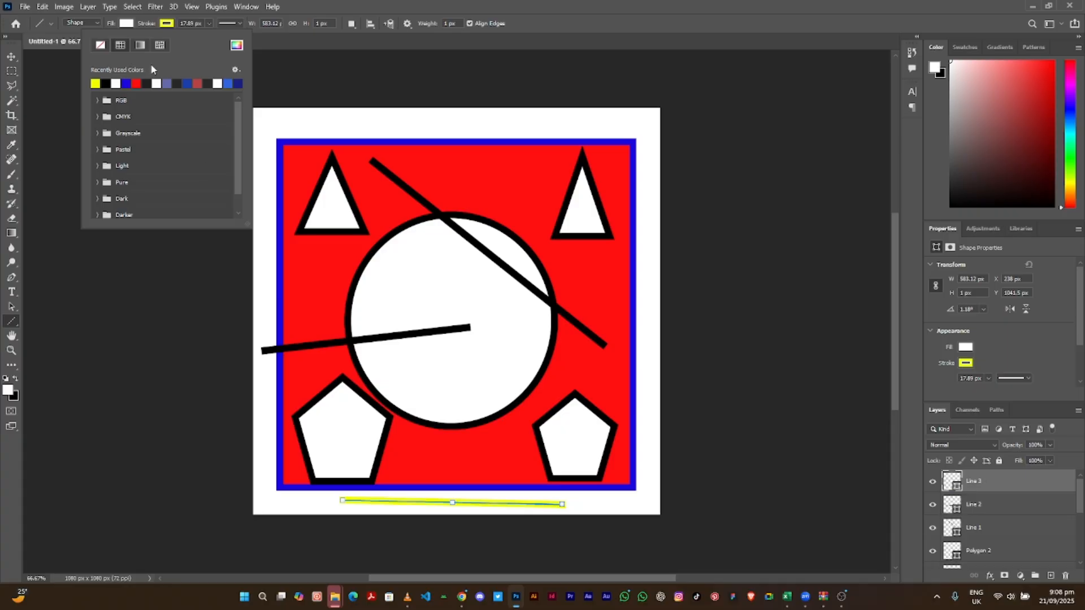
{"action": "left_click", "coordinate": [165, 26]}
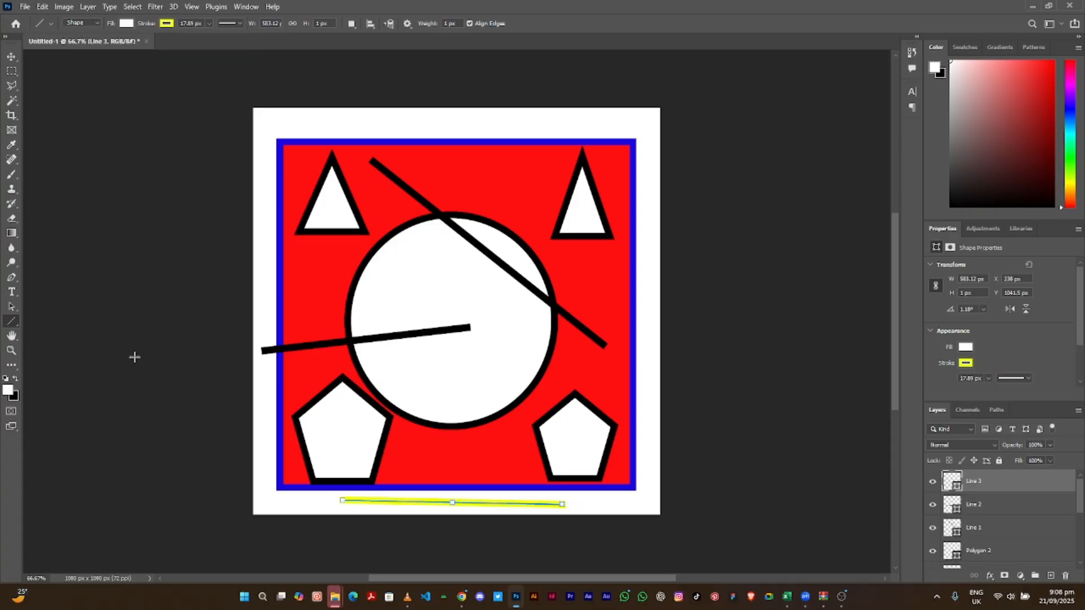
- Choose the lion from the Wild Animals presets in the Custom Shape Tool
{"action": "right_click", "coordinate": [11, 321]}
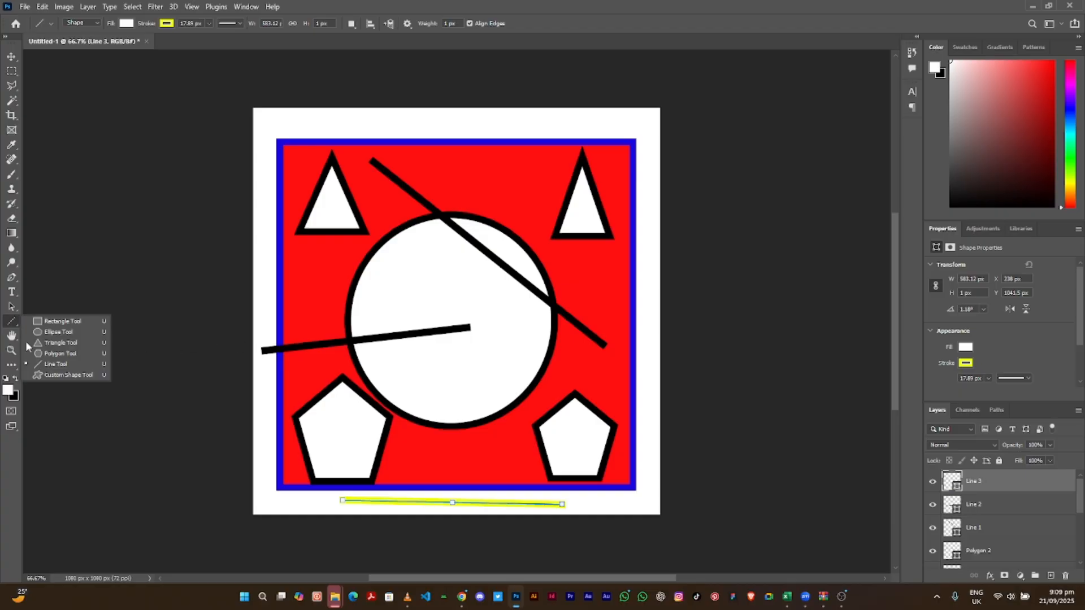
{"action": "left_click", "coordinate": [60, 375]}
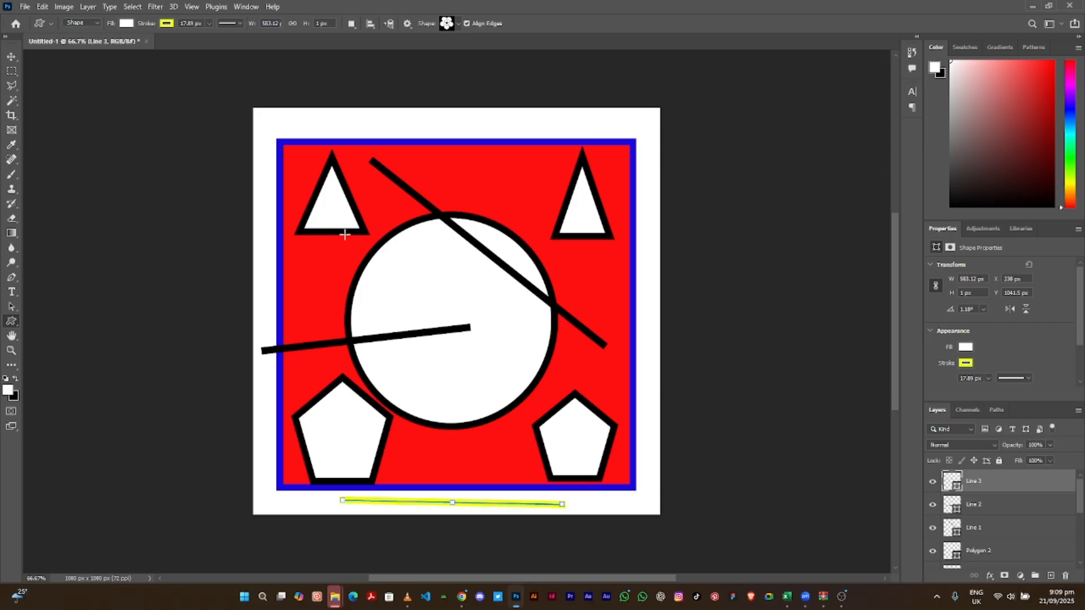
{"action": "left_click", "coordinate": [458, 28]}
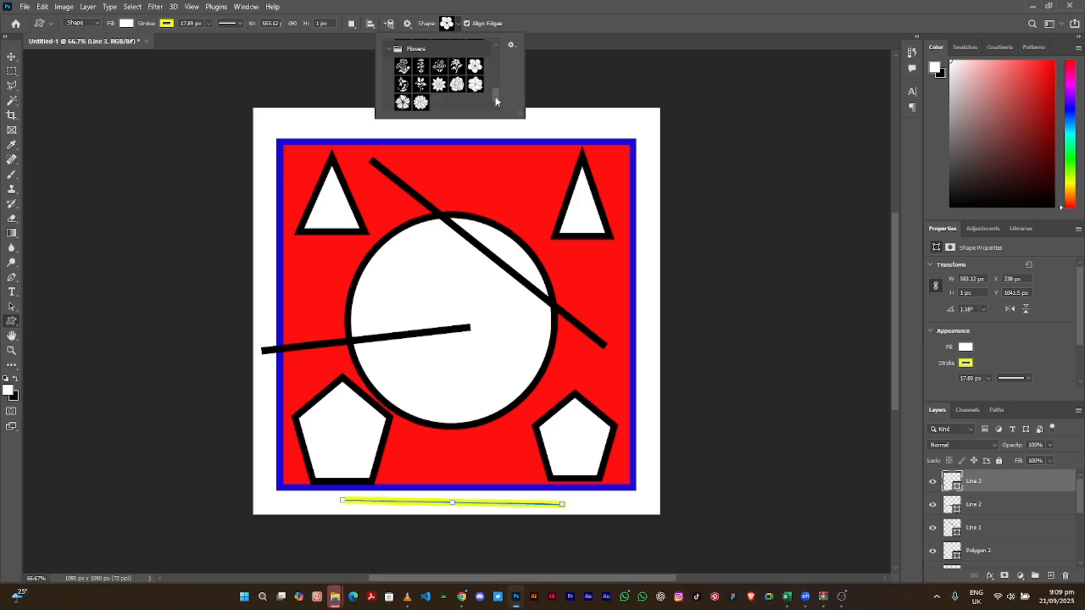
{"action": "left_click_drag", "start_coordinate": [495, 101], "coordinate": [493, 54]}
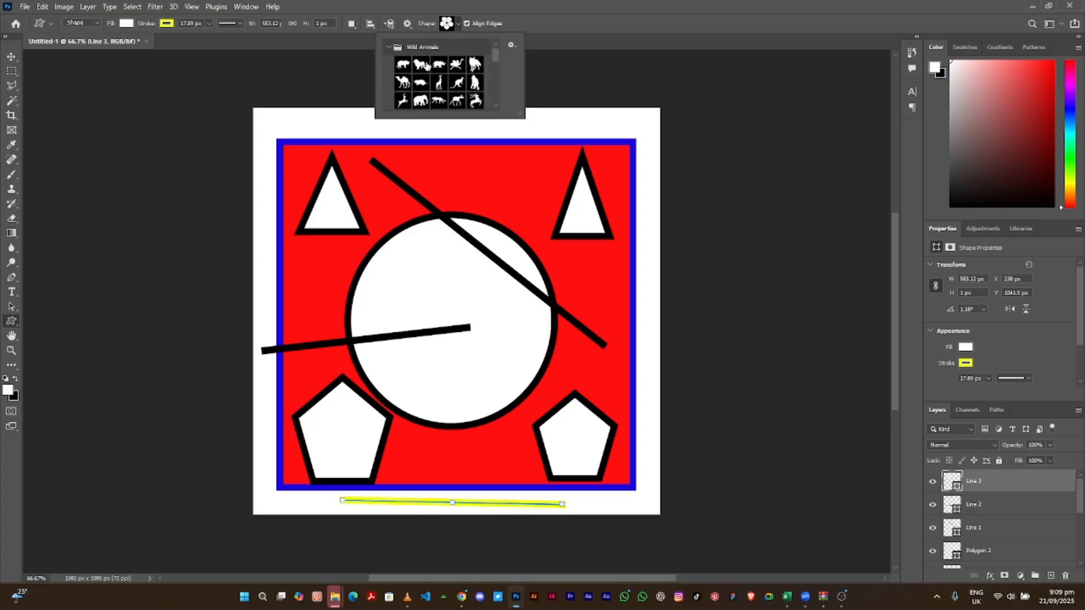
{"action": "left_click", "coordinate": [421, 66]}
- Draw a large lion over the circle and a camel shape above it
{"action": "left_click", "coordinate": [353, 226]}
{"action": "mouse_move", "coordinate": [352, 226]}
{"action": "left_mouse_down"}
{"action": "mouse_move", "coordinate": [500, 370]}
{"action": "mouse_move", "coordinate": [623, 445]}
{"action": "left_mouse_up"}
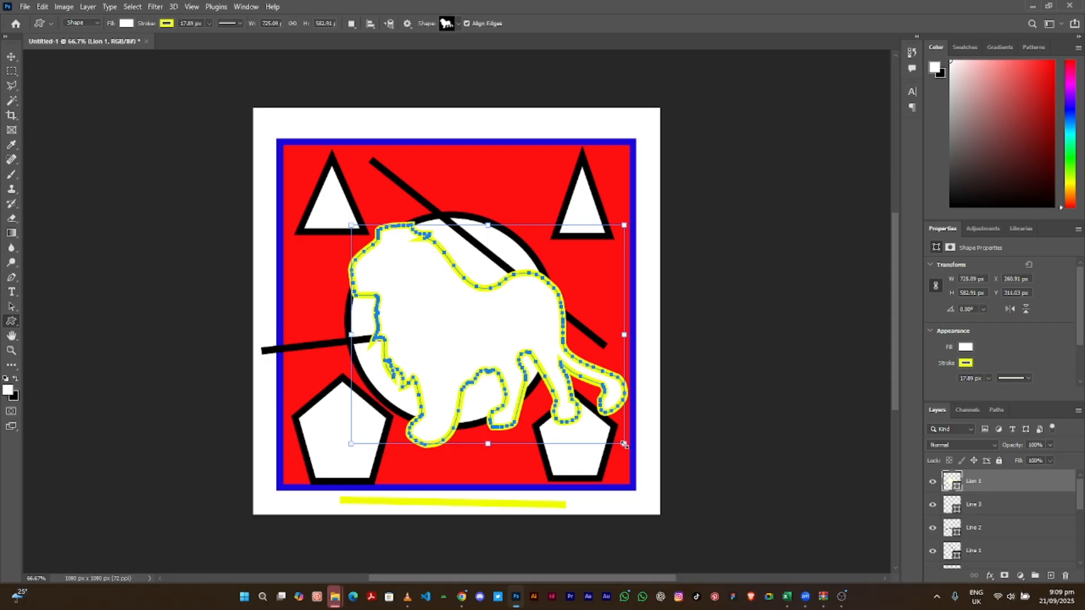
{"action": "left_click", "coordinate": [457, 24]}
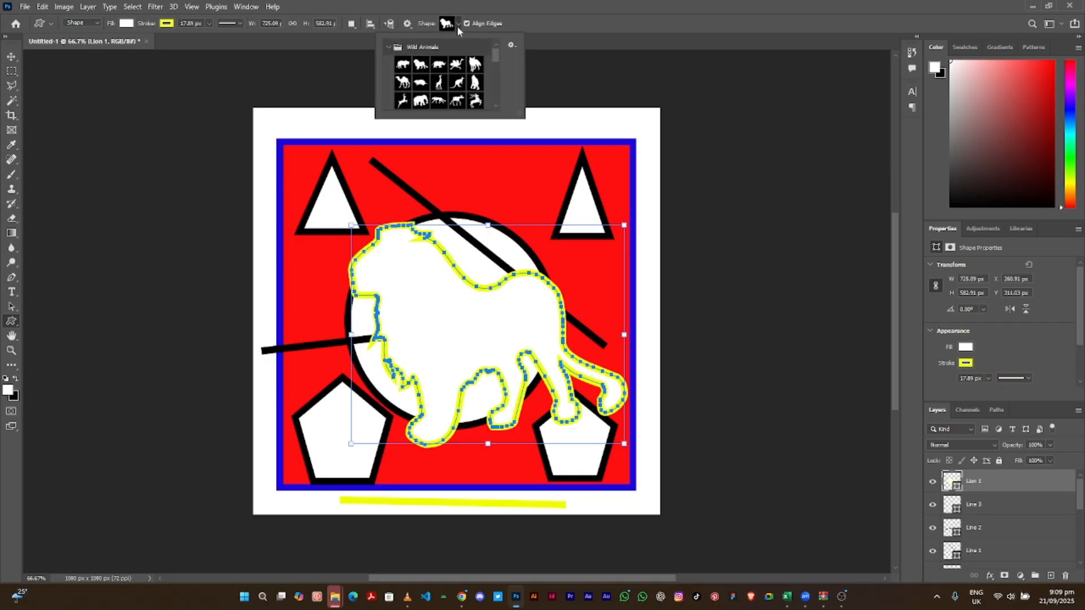
{"action": "left_click", "coordinate": [403, 83]}
{"action": "left_click_drag", "start_coordinate": [345, 119], "coordinate": [468, 210]}
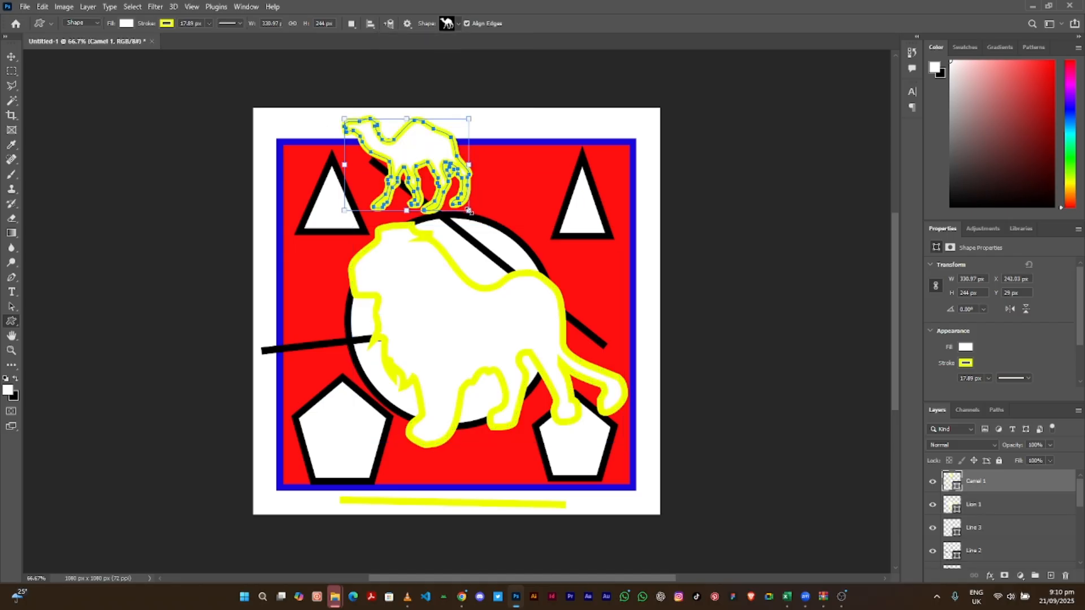
- Draw a 174 × 198 px Buffalo Thorn Tree beside the right triangle and commit it
{"action": "left_click", "coordinate": [446, 25]}
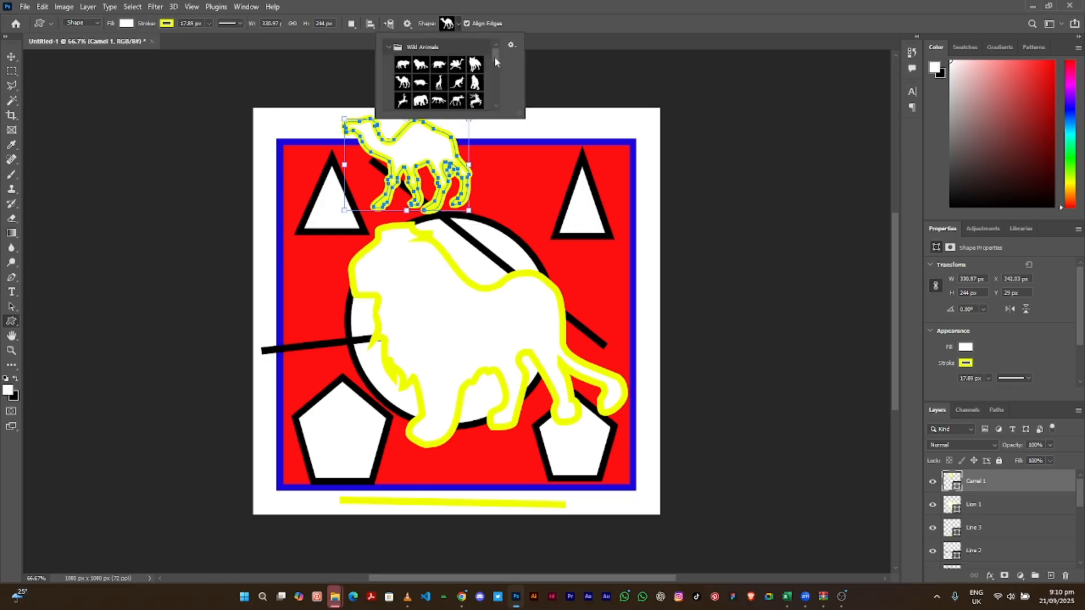
{"action": "left_click_drag", "start_coordinate": [494, 57], "coordinate": [493, 71]}
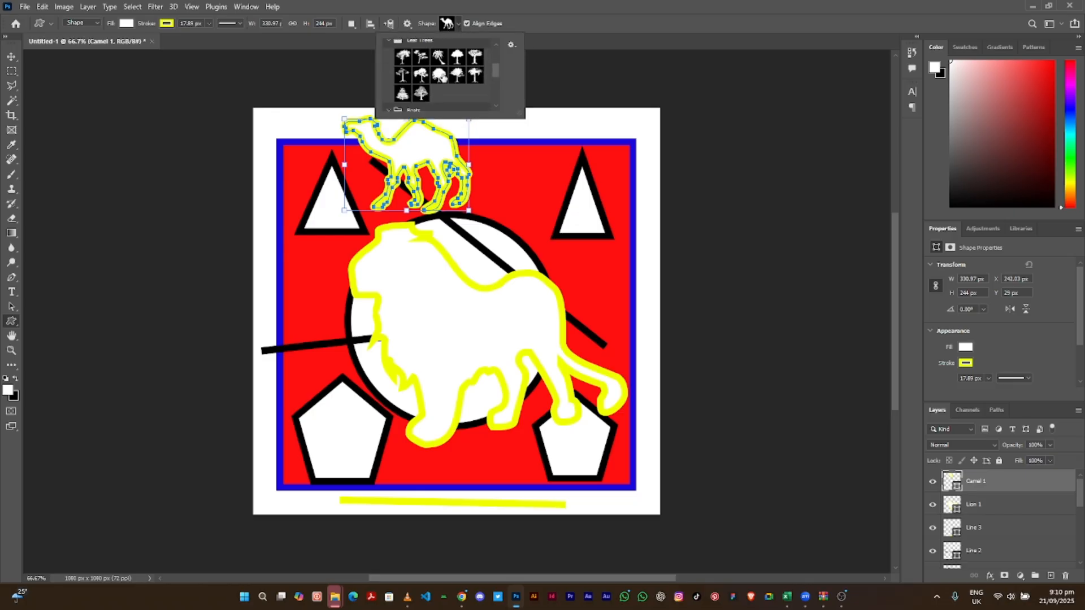
{"action": "left_click", "coordinate": [402, 56]}
{"action": "left_click_drag", "start_coordinate": [490, 156], "coordinate": [556, 228]}
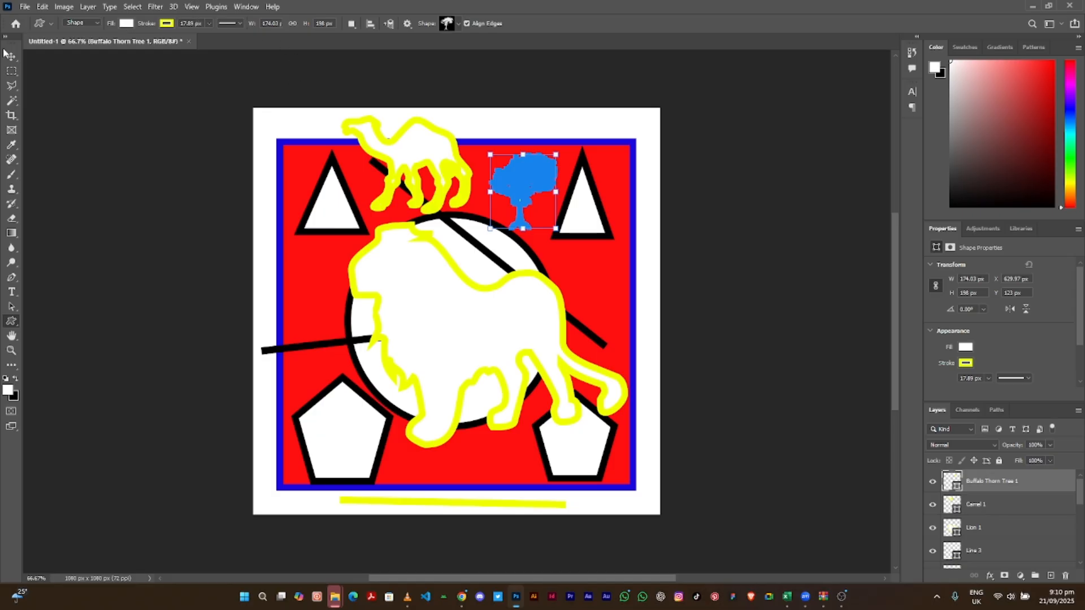
{"action": "key", "text": "v"}
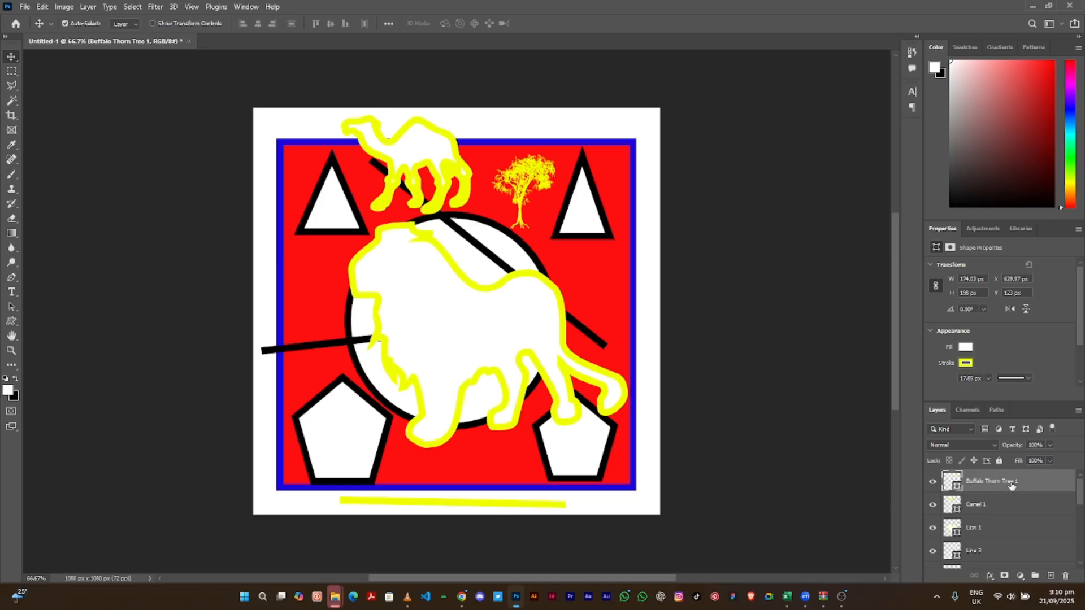
{"action": "left_click", "coordinate": [1015, 510]}
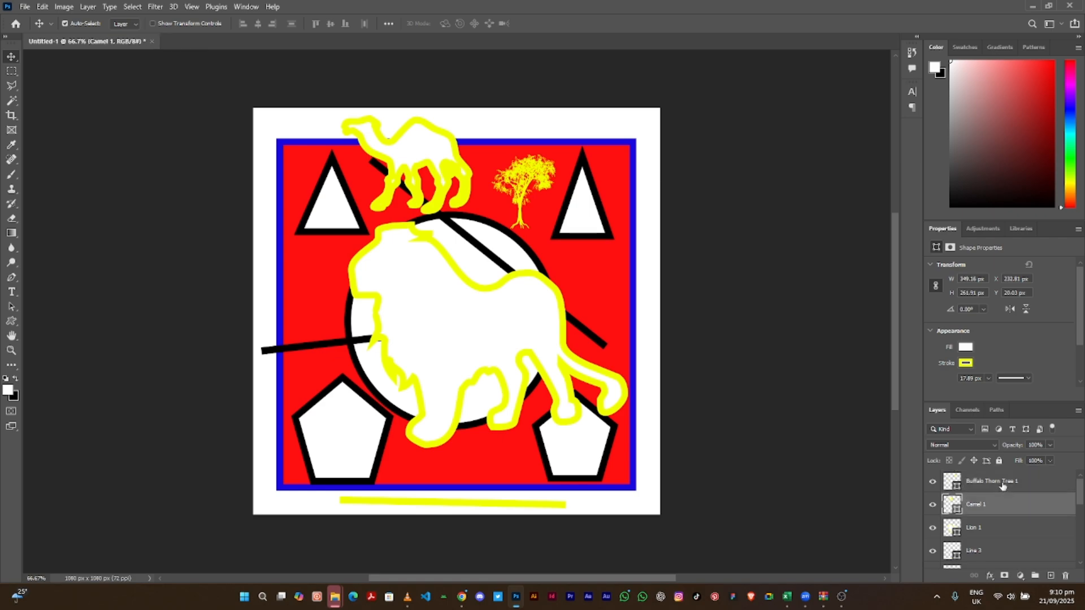
{"action": "left_click", "coordinate": [1002, 483]}
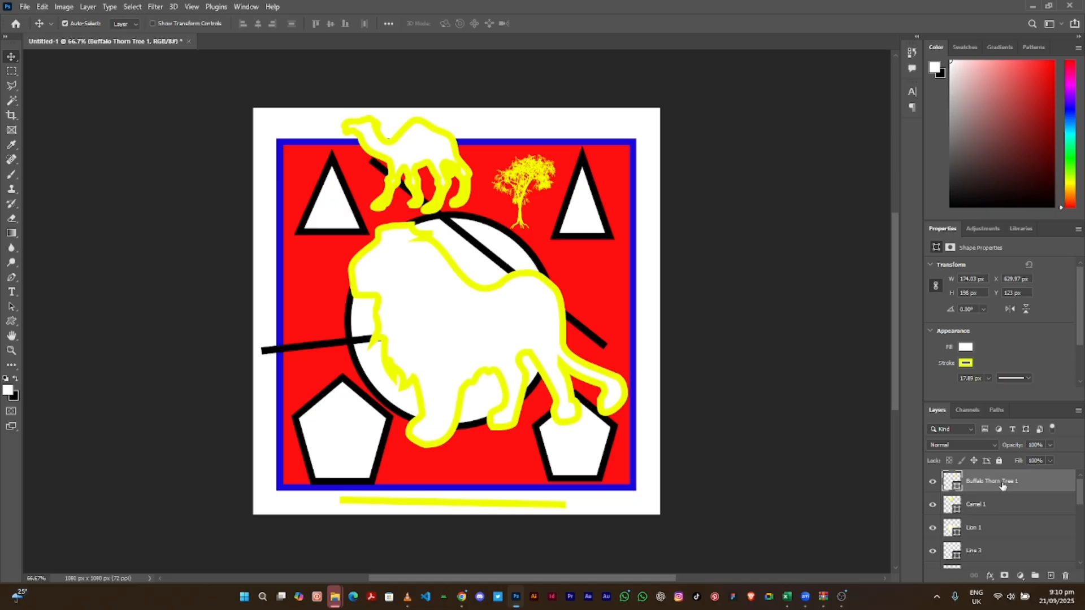
- Delete the tree, camel, lion, the lines, both pentagons and the right triangle
{"action": "key", "text": "Delete"}
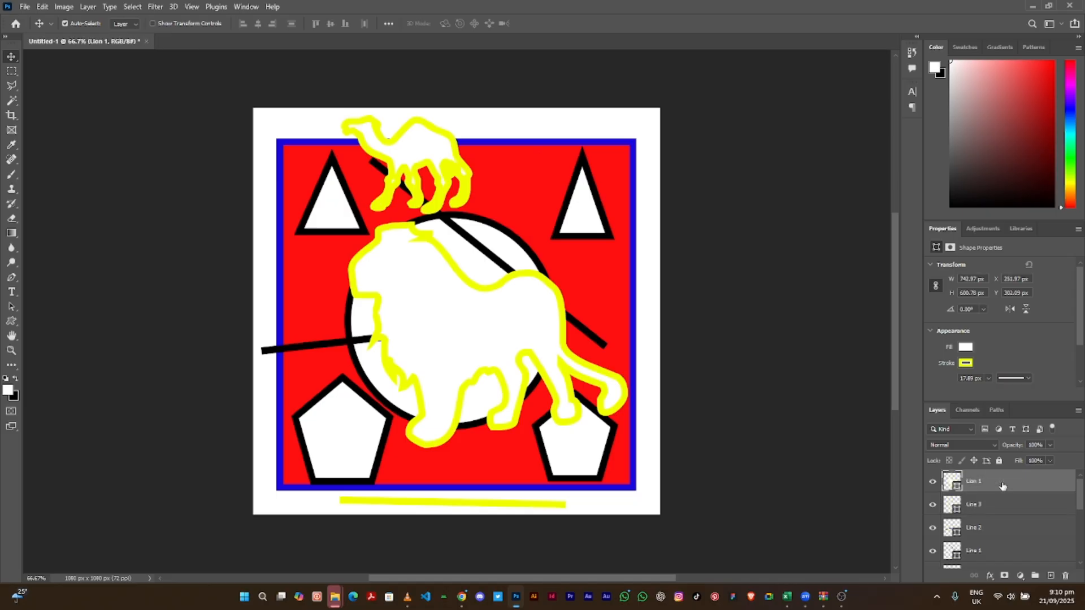
{"action": "key", "text": "Delete"}
{"action": "key", "text": "Delete"}
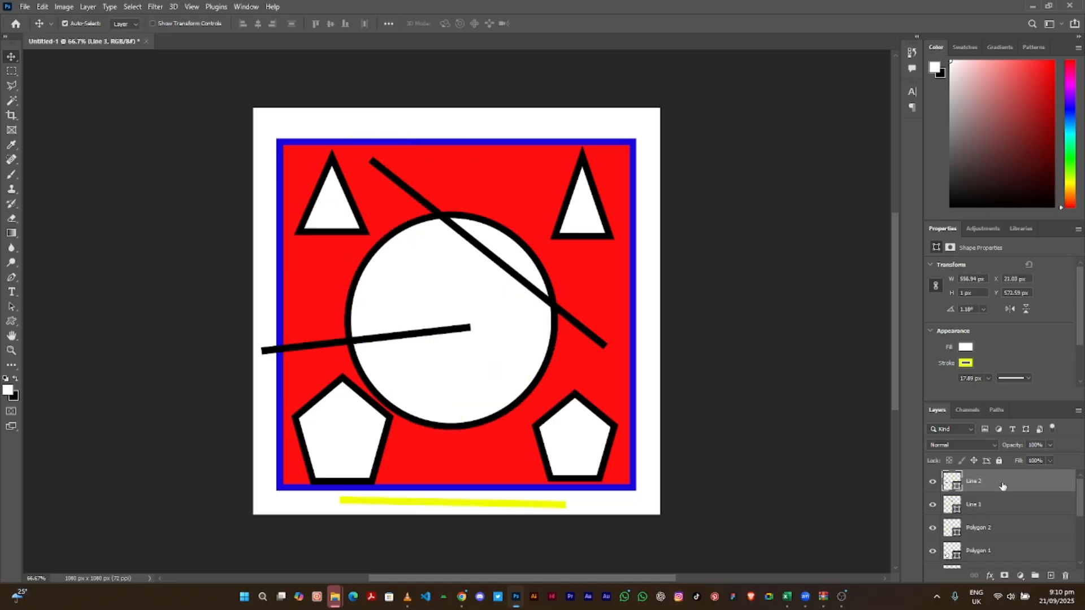
{"action": "key", "text": "Delete"}
{"action": "key", "text": "Delete"}
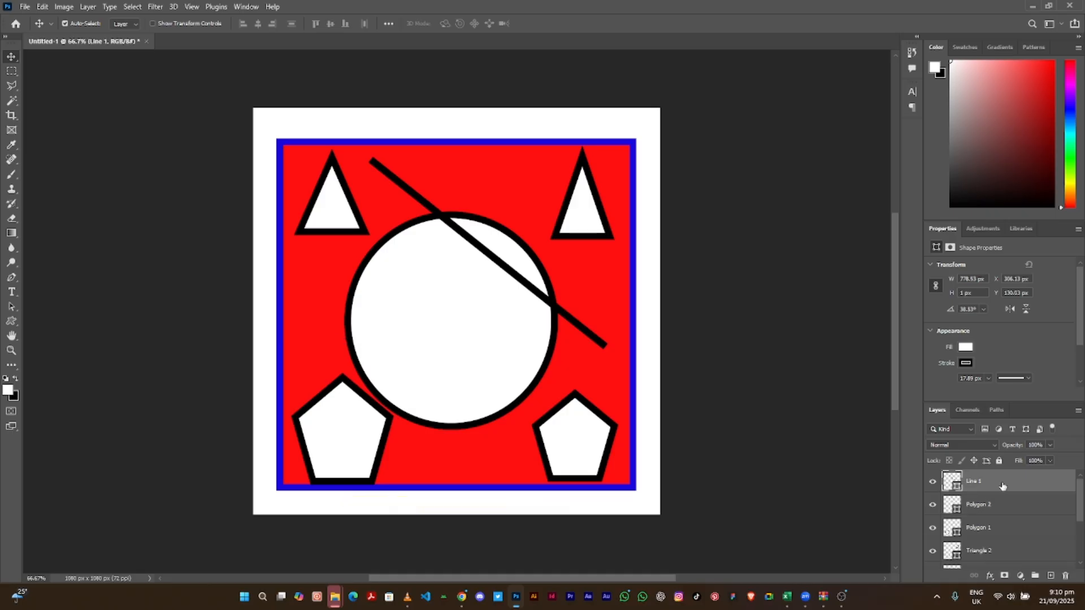
{"action": "key", "text": "Delete"}
{"action": "key", "text": "Delete"}
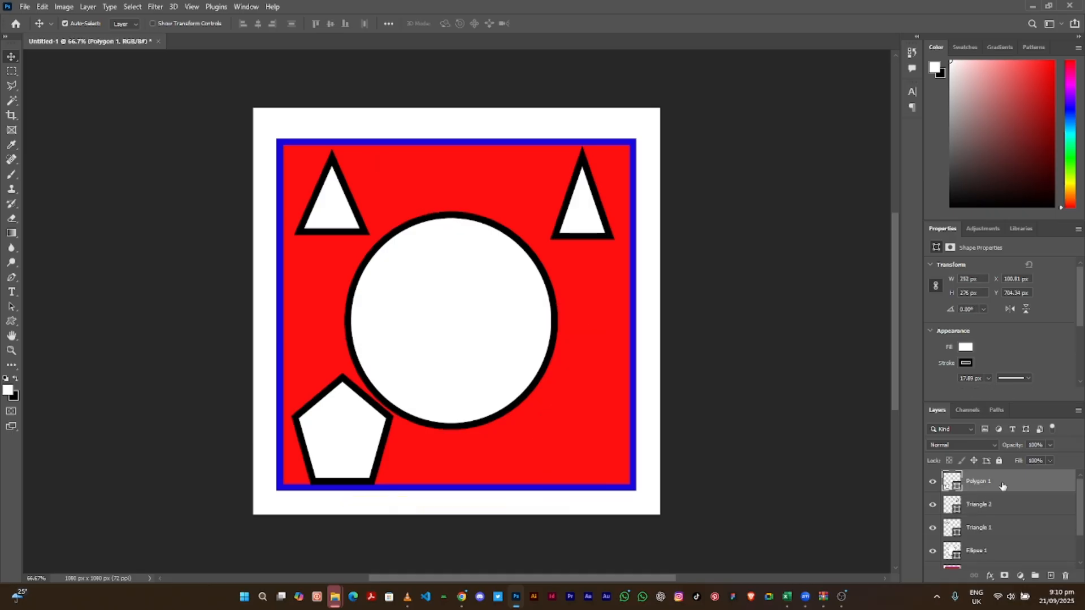
{"action": "key", "text": "Delete"}
{"action": "key", "text": "Delete"}
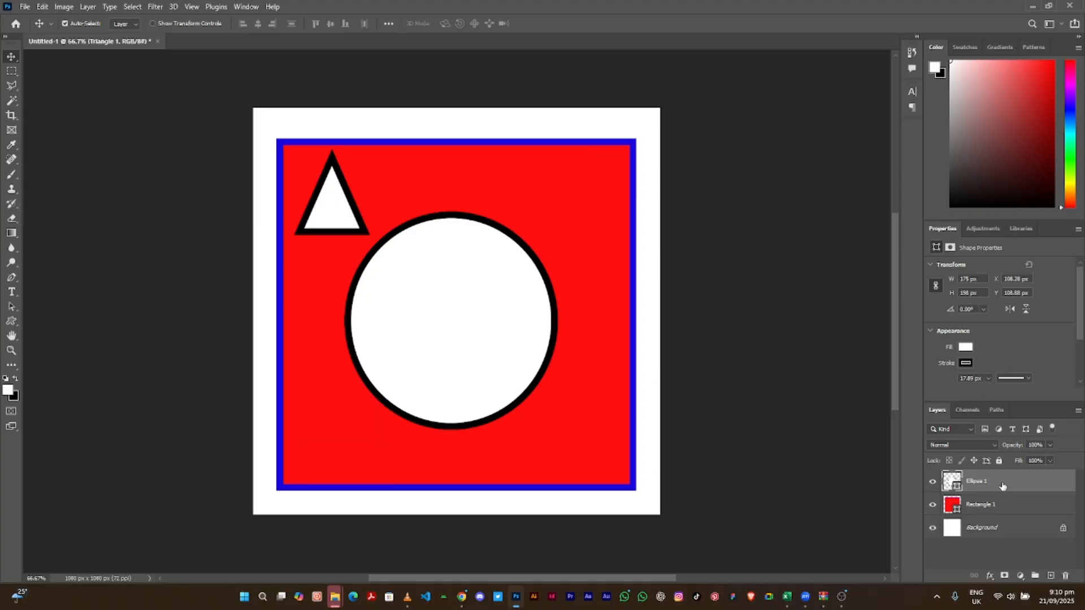
{"action": "key", "text": "Delete"}
{"action": "key", "text": "Delete"}
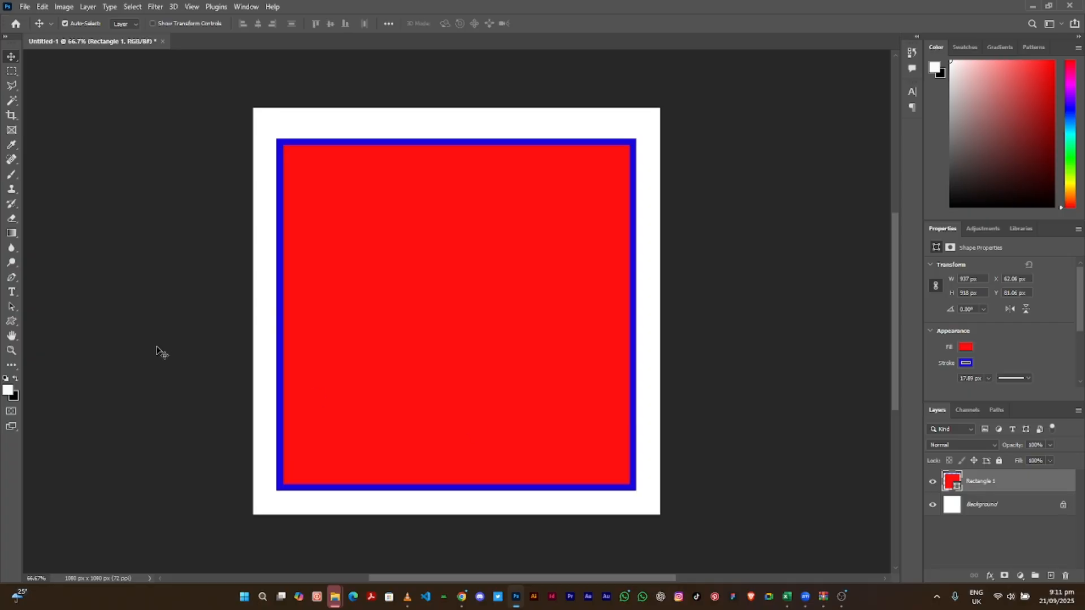
- Start a horizontal text box above the square's top-left corner and select its text
{"action": "left_click", "coordinate": [12, 322]}
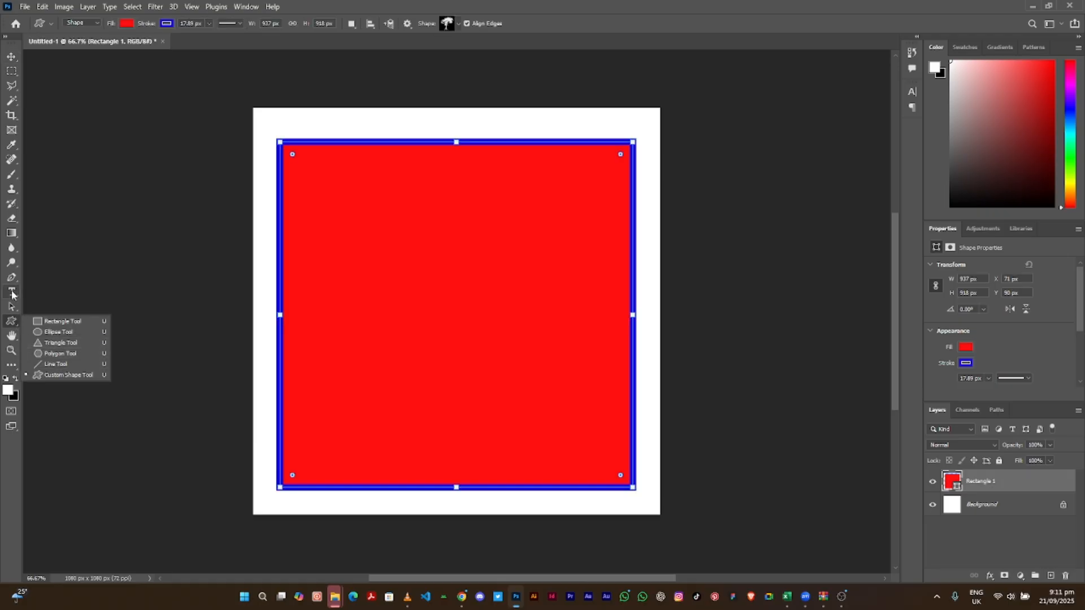
{"action": "left_click", "coordinate": [12, 292]}
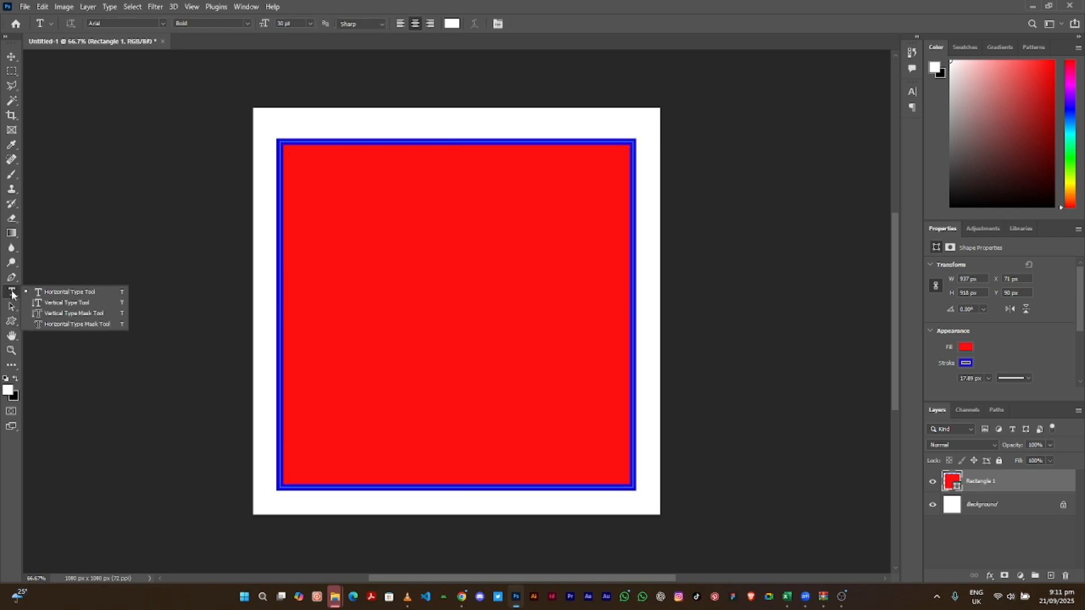
{"action": "left_click", "coordinate": [62, 293]}
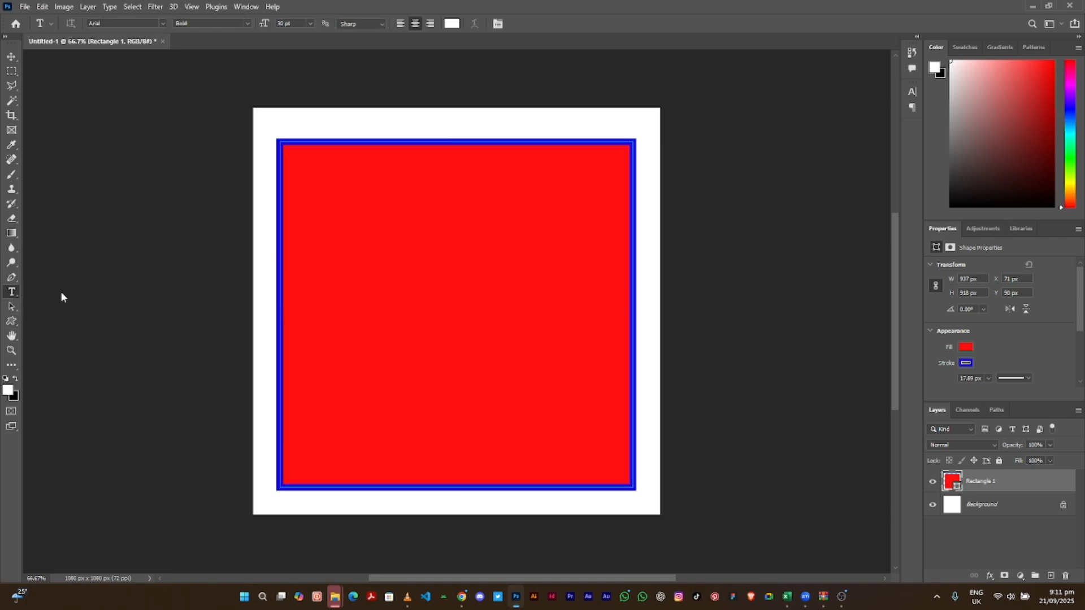
{"action": "left_click", "coordinate": [327, 120]}
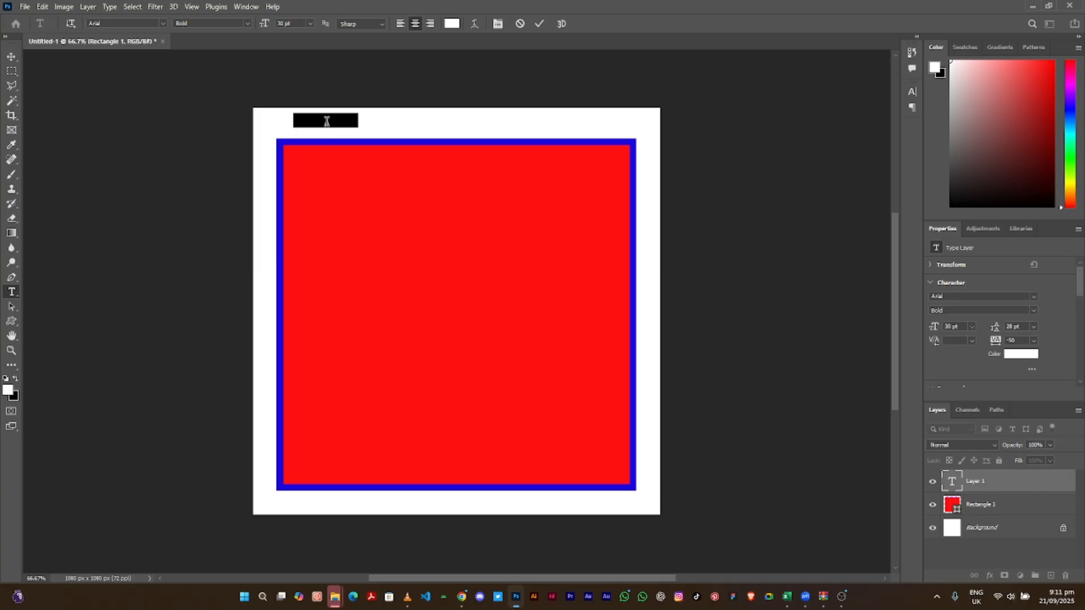
{"action": "key", "text": "BackSpace"}
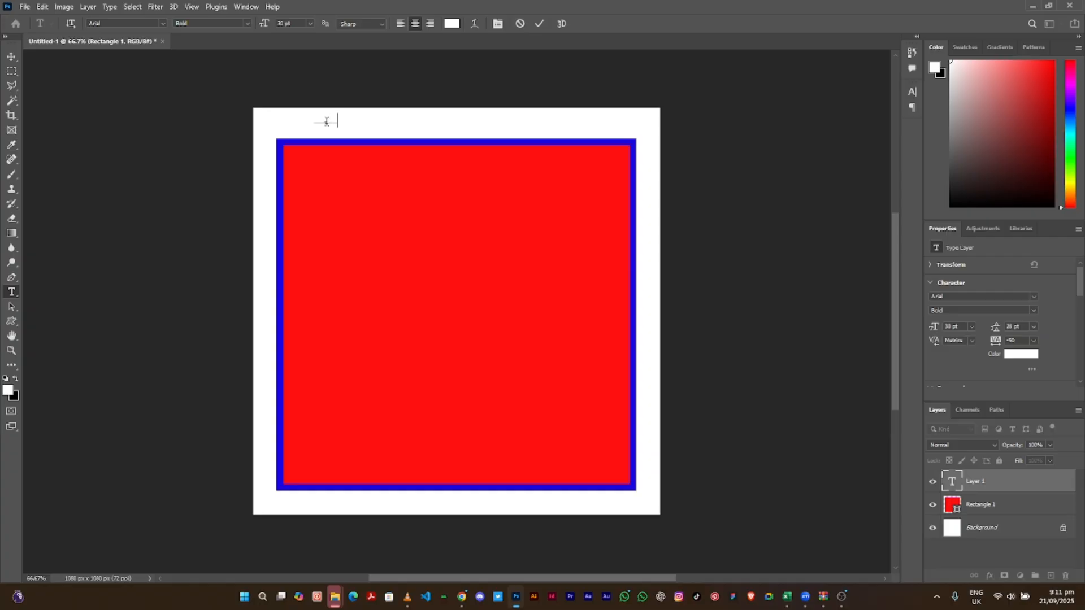
{"action": "key", "text": "ctrl+a"}
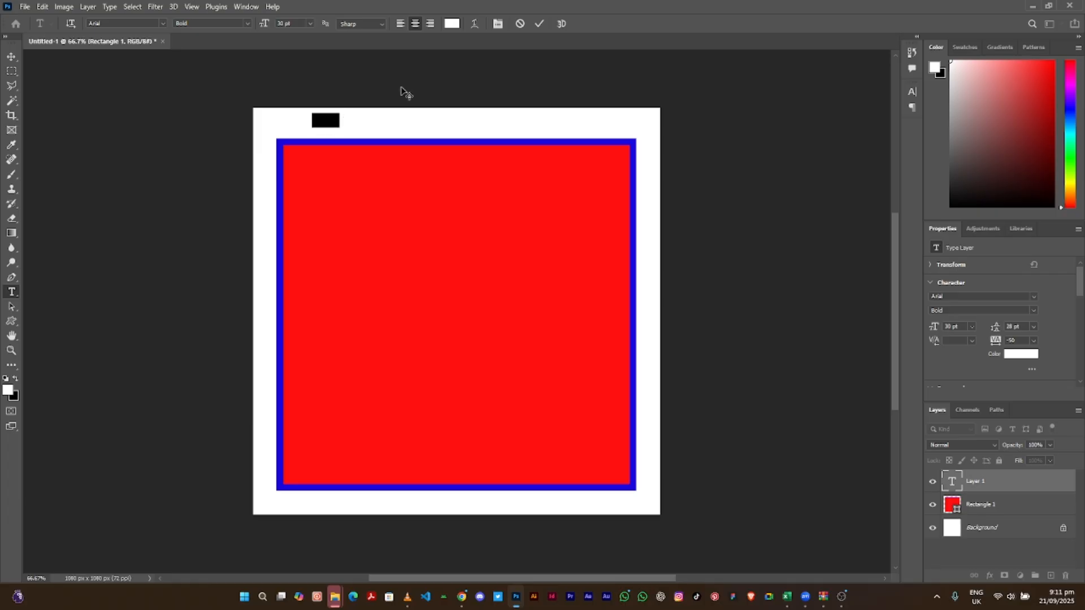
- Set the Delali text colour to black and reselect the word
{"action": "left_click", "coordinate": [452, 24]}
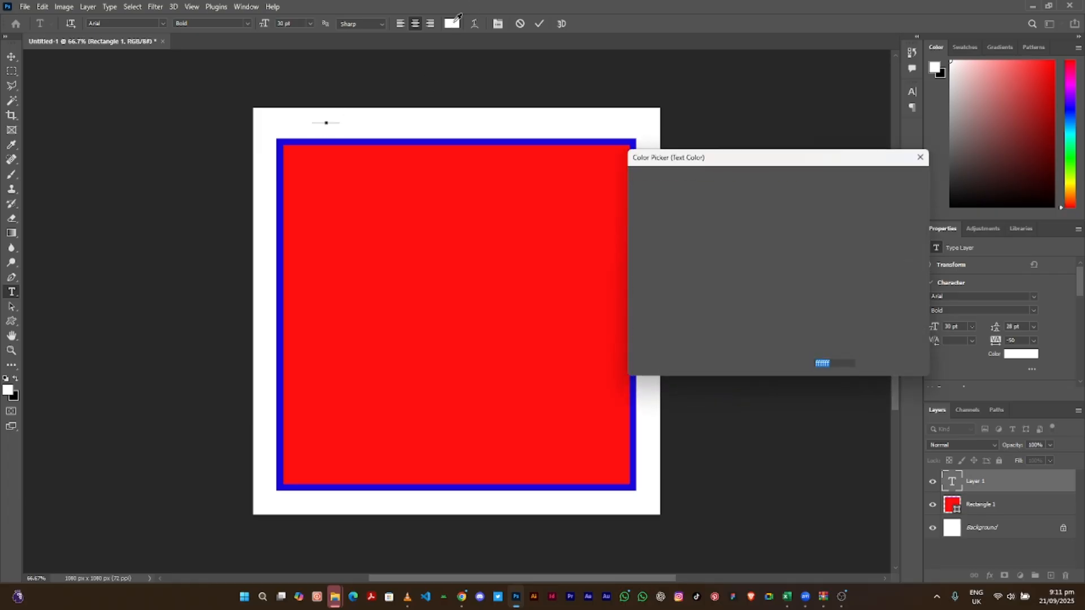
{"action": "left_click_drag", "start_coordinate": [647, 318], "coordinate": [618, 337]}
{"action": "left_click", "coordinate": [890, 179]}
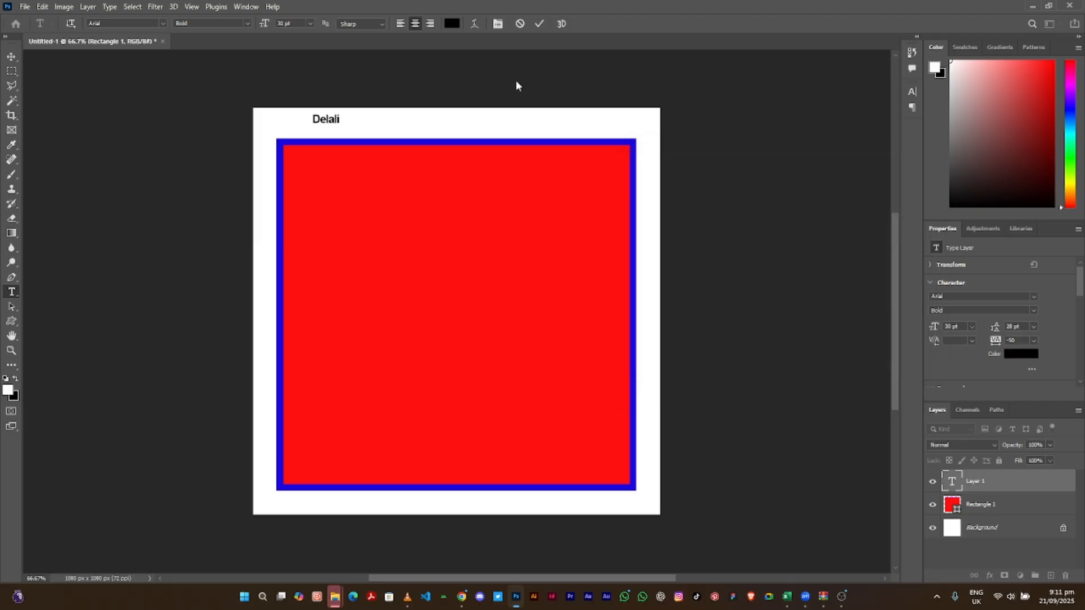
{"action": "left_click", "coordinate": [321, 120]}
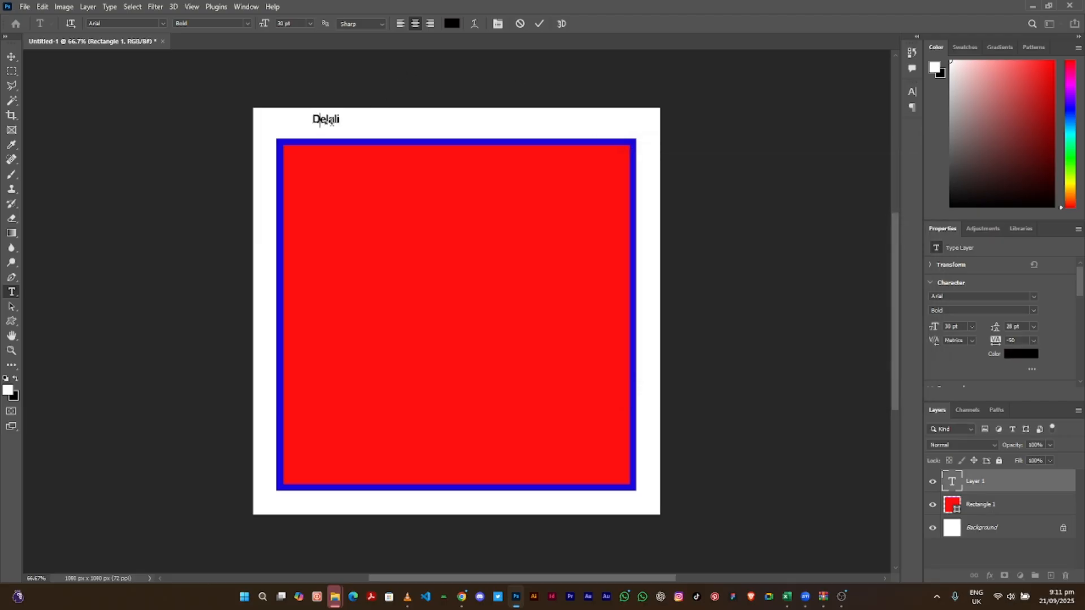
{"action": "double_click", "coordinate": [332, 119]}
{"action": "left_click", "coordinate": [326, 120]}
{"action": "double_click", "coordinate": [326, 120]}
{"action": "left_click", "coordinate": [162, 26]}
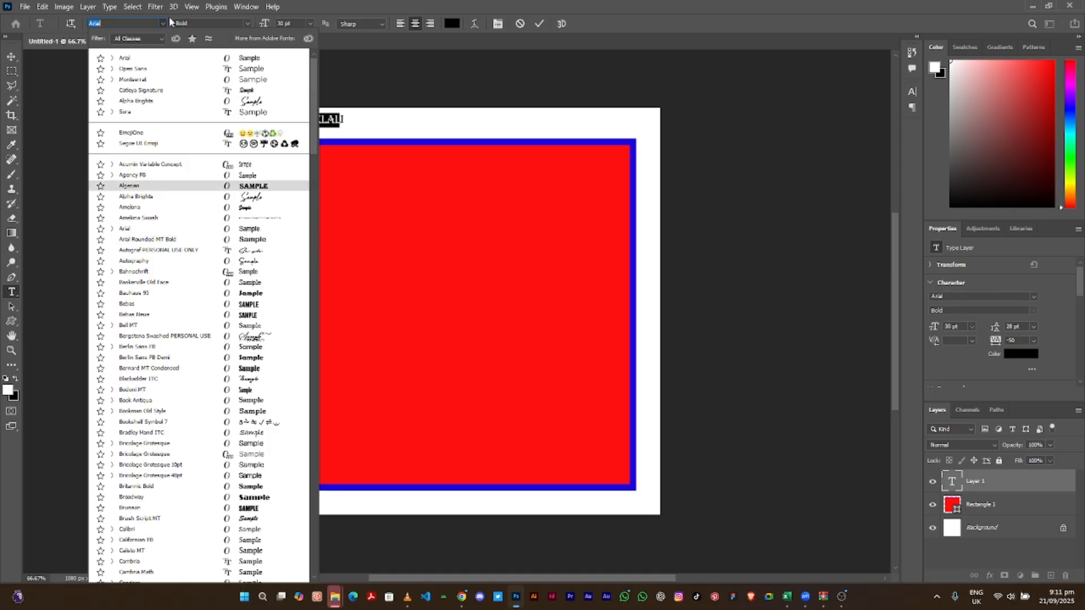
- Set the Delali text to Arial Bold at 60 pt
{"action": "left_click", "coordinate": [140, 59]}
{"action": "left_click", "coordinate": [247, 24]}
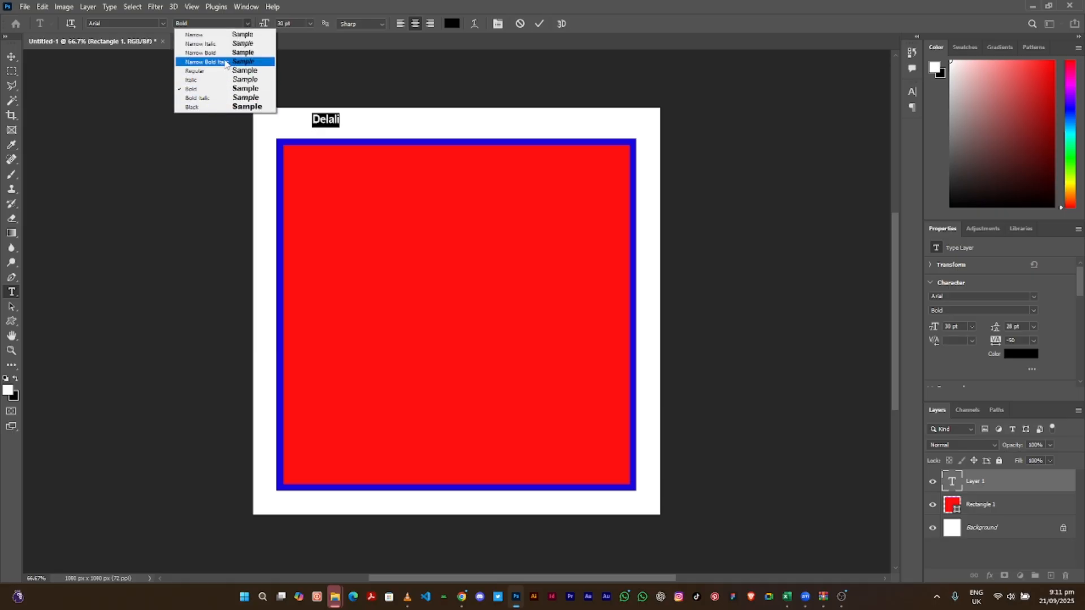
{"action": "left_click", "coordinate": [226, 88]}
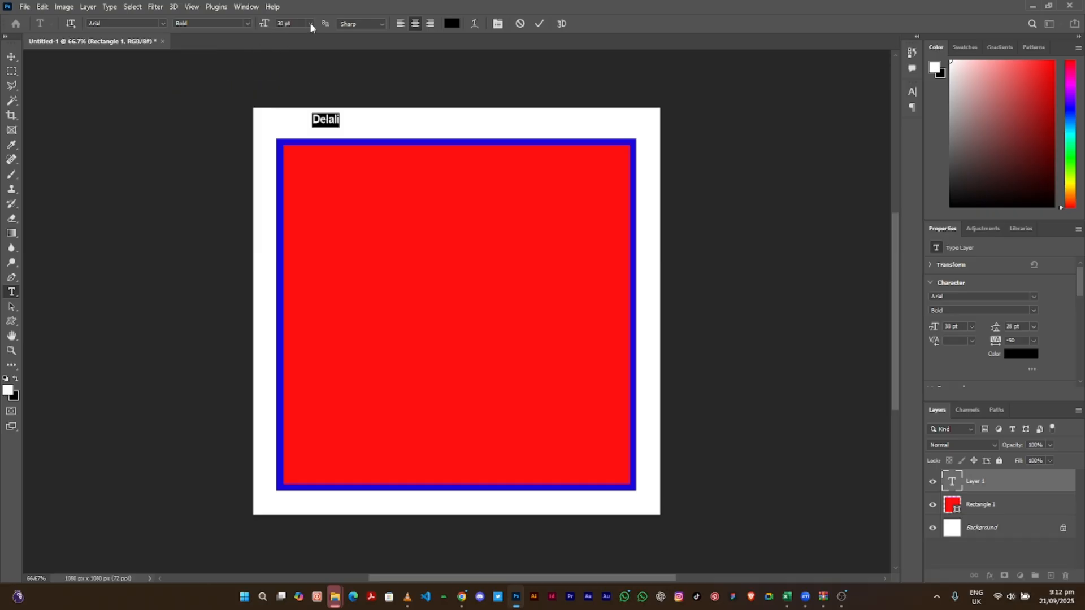
{"action": "left_click", "coordinate": [311, 24]}
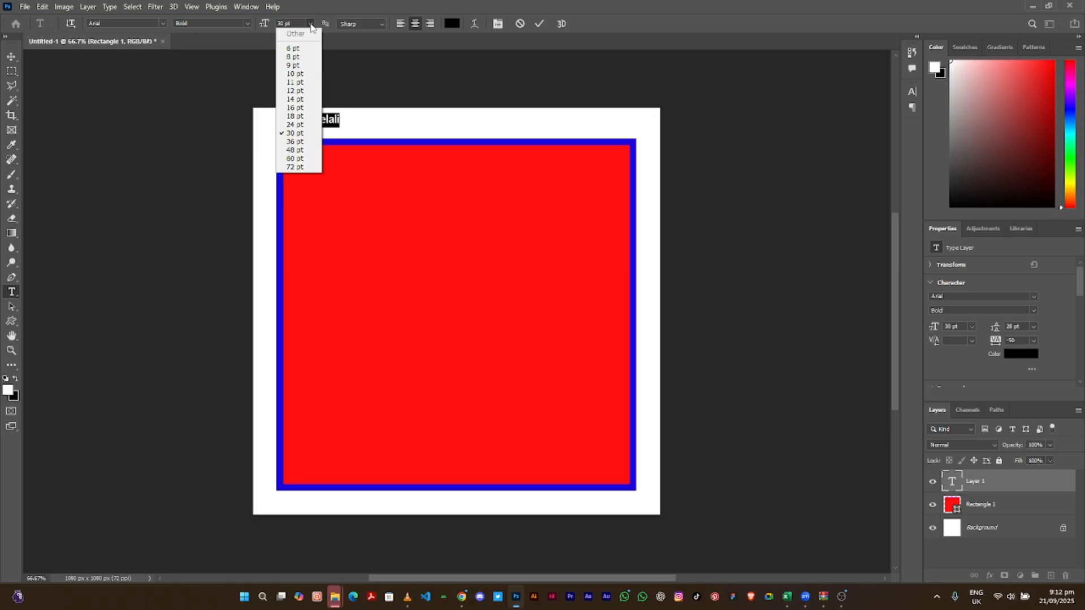
{"action": "left_click", "coordinate": [300, 159]}
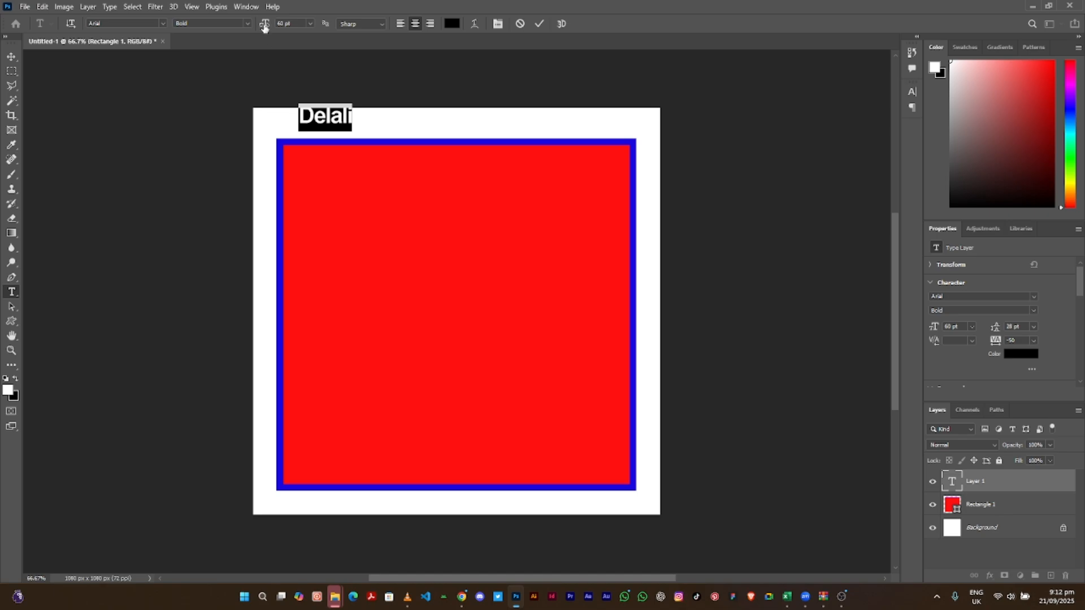
- Enlarge the Delali text to about 162 pt and commit the type layer
{"action": "left_click_drag", "start_coordinate": [264, 27], "coordinate": [323, 27]}
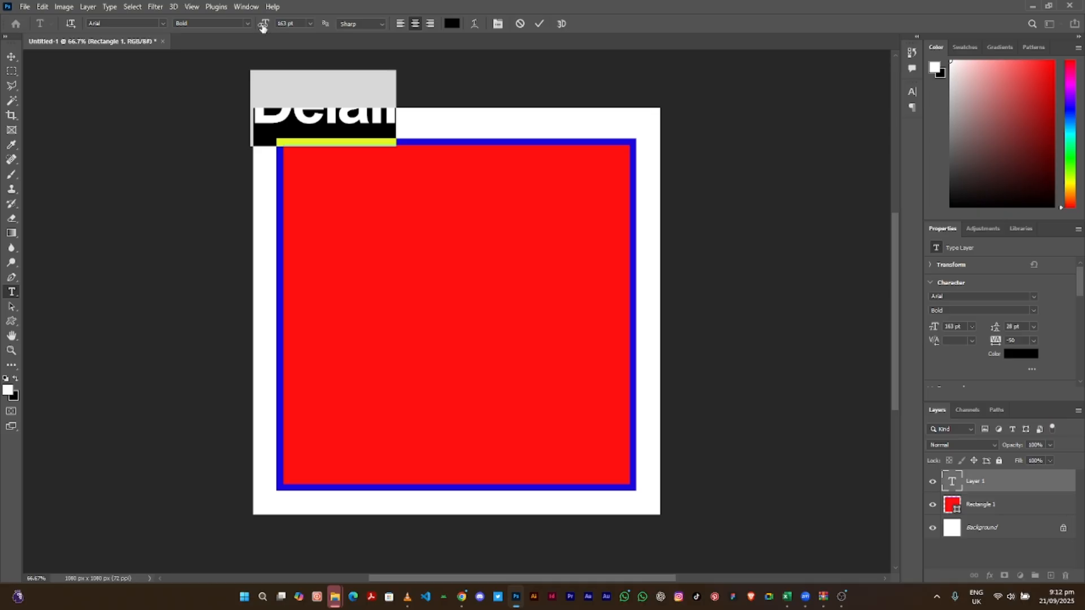
{"action": "left_click_drag", "start_coordinate": [262, 28], "coordinate": [384, 27]}
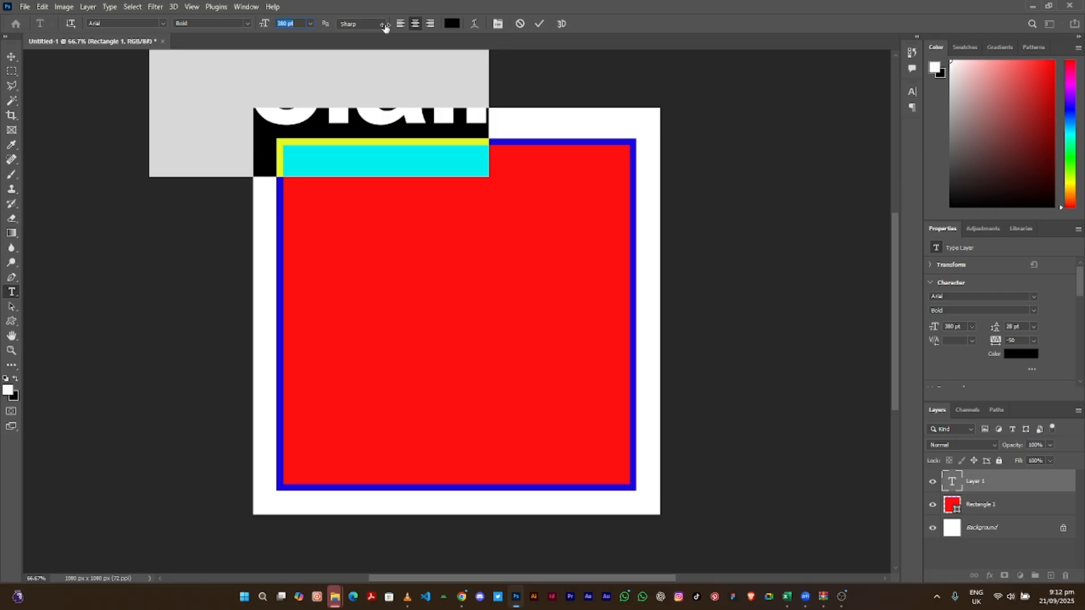
{"action": "left_click_drag", "start_coordinate": [385, 27], "coordinate": [323, 24]}
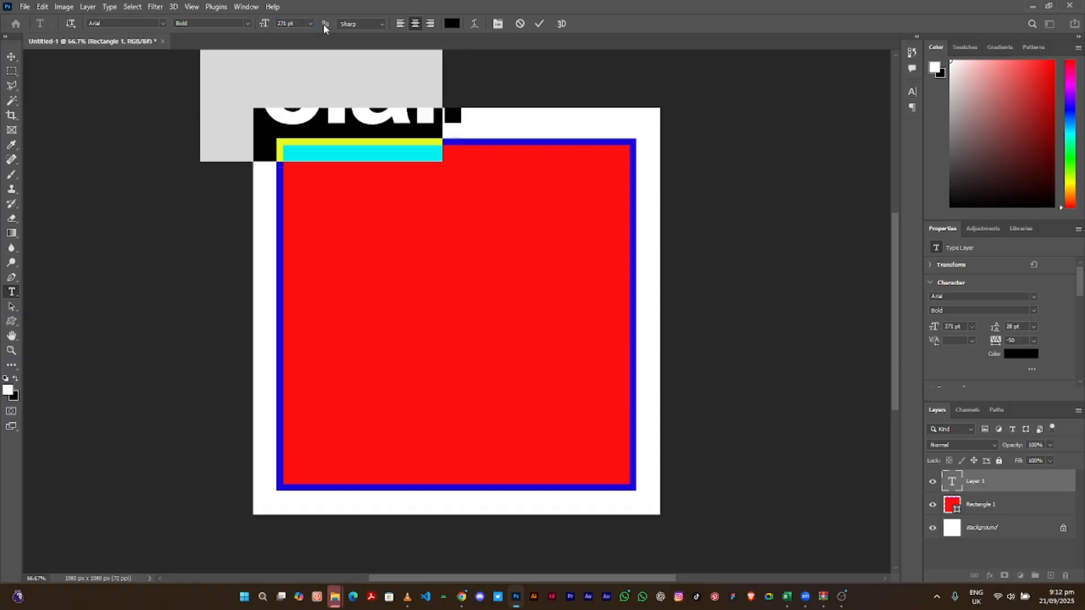
{"action": "left_click", "coordinate": [10, 57]}
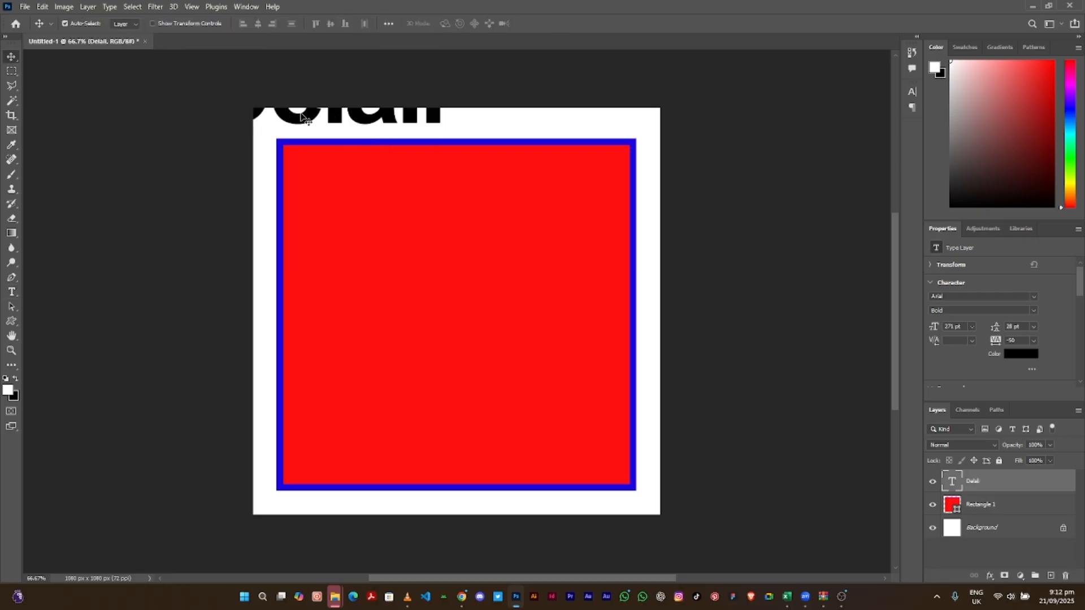
- Drag the large Delali text down so it sits centred in the red square
{"action": "left_click_drag", "start_coordinate": [302, 118], "coordinate": [435, 341]}
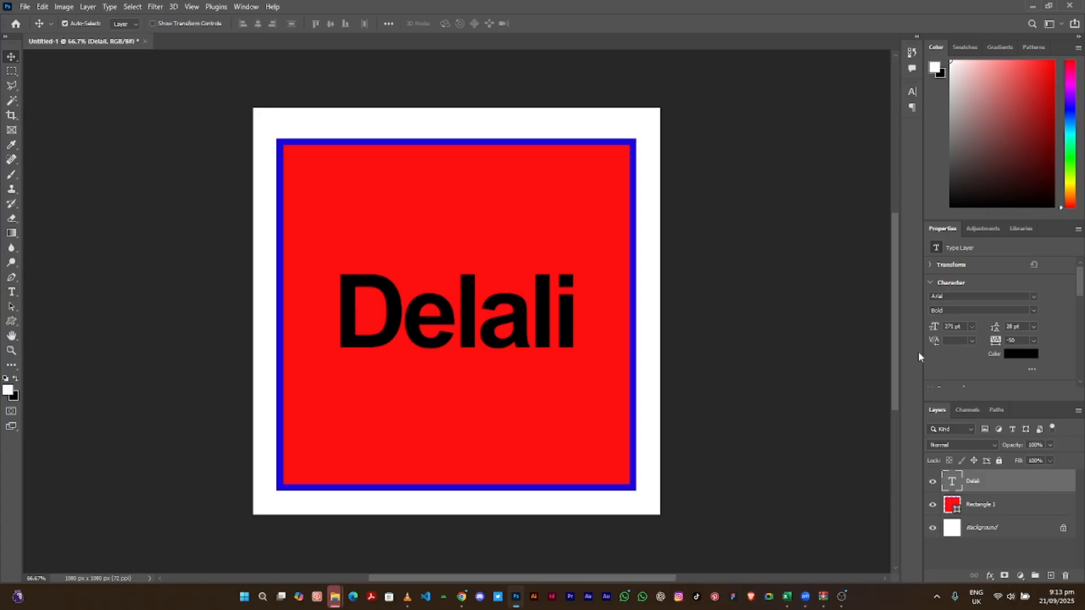
{"action": "left_click", "coordinate": [1015, 360]}
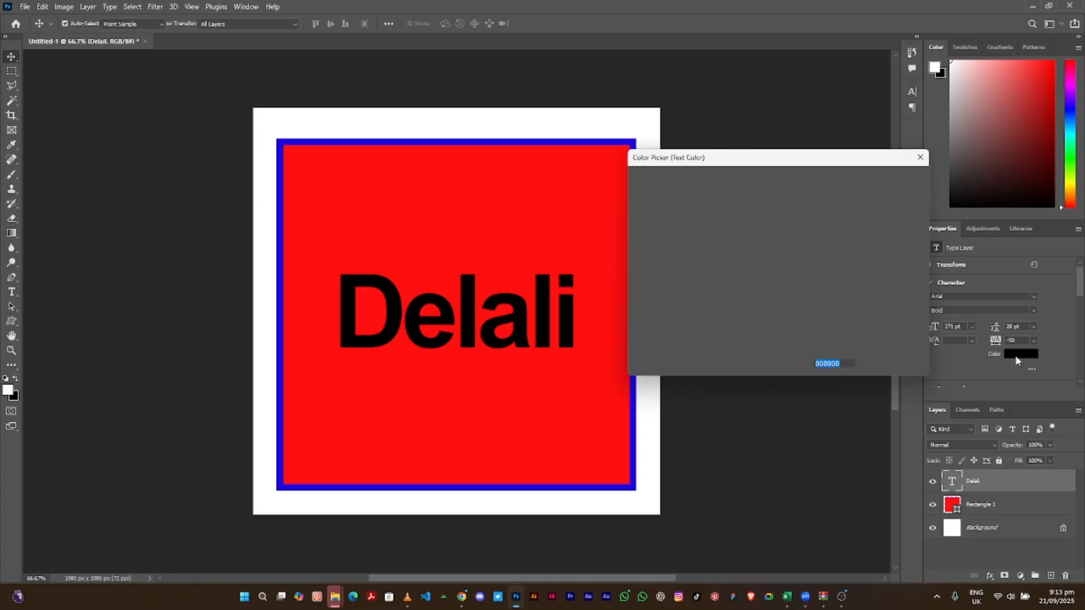
{"action": "type", "text": "ffffff"}
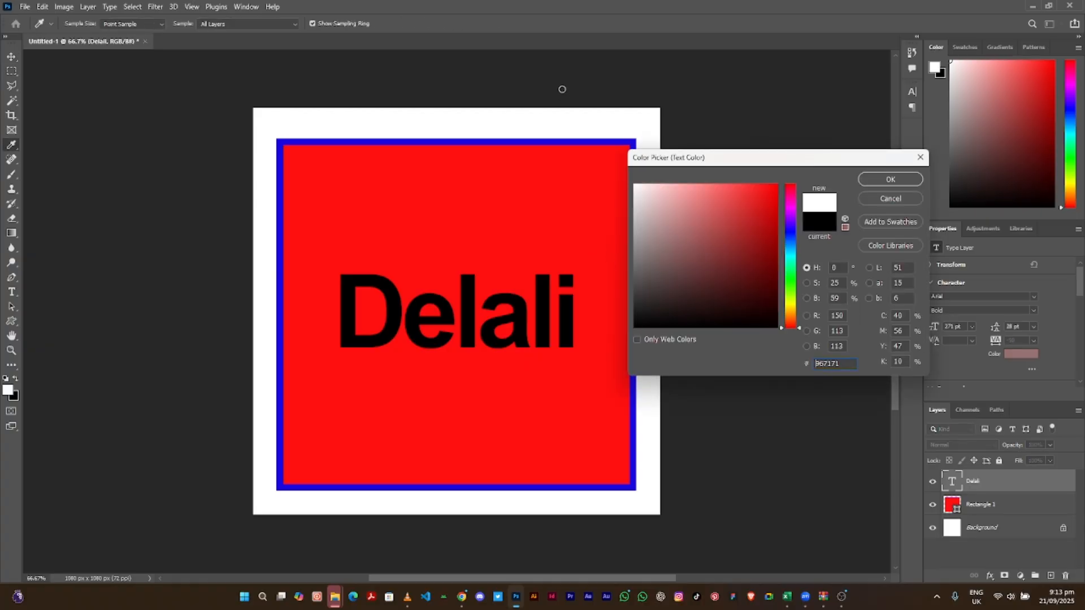
{"action": "left_click", "coordinate": [737, 229]}
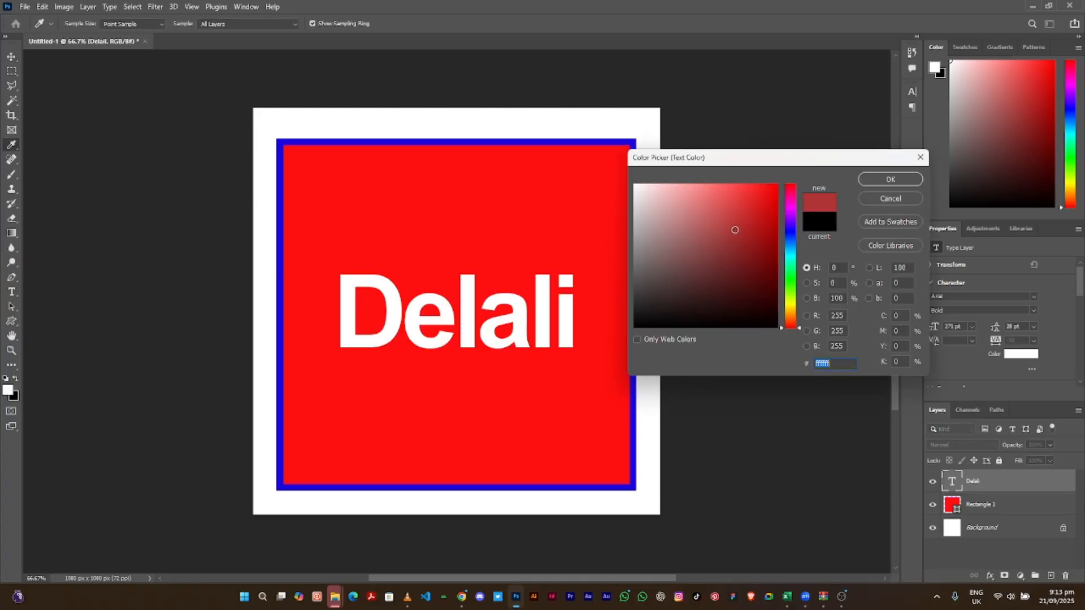
{"action": "left_click", "coordinate": [734, 263]}
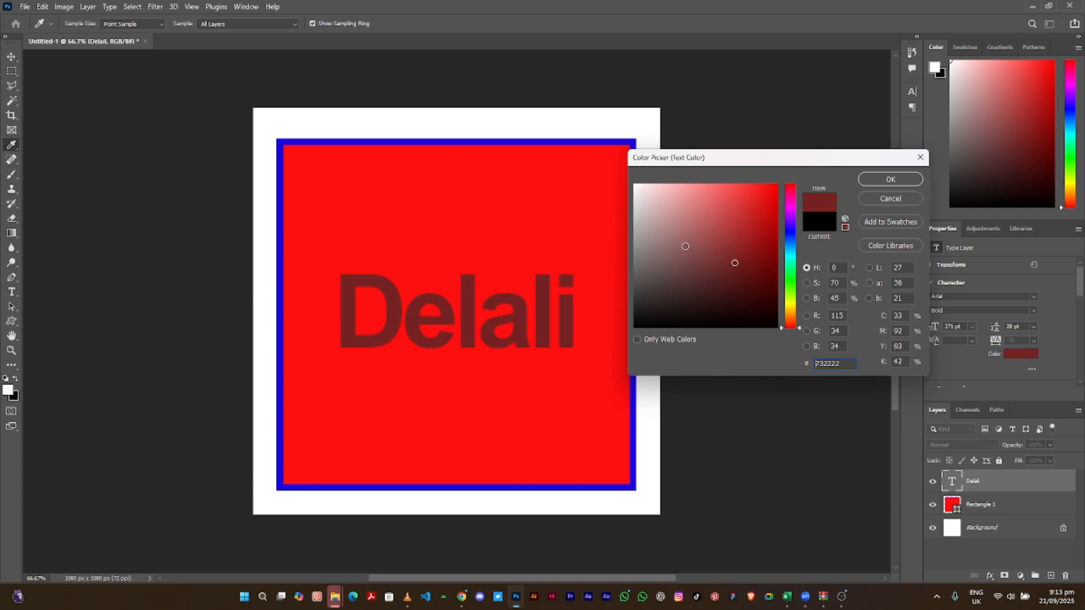
{"action": "left_click", "coordinate": [685, 246]}
{"action": "type", "text": "000000"}
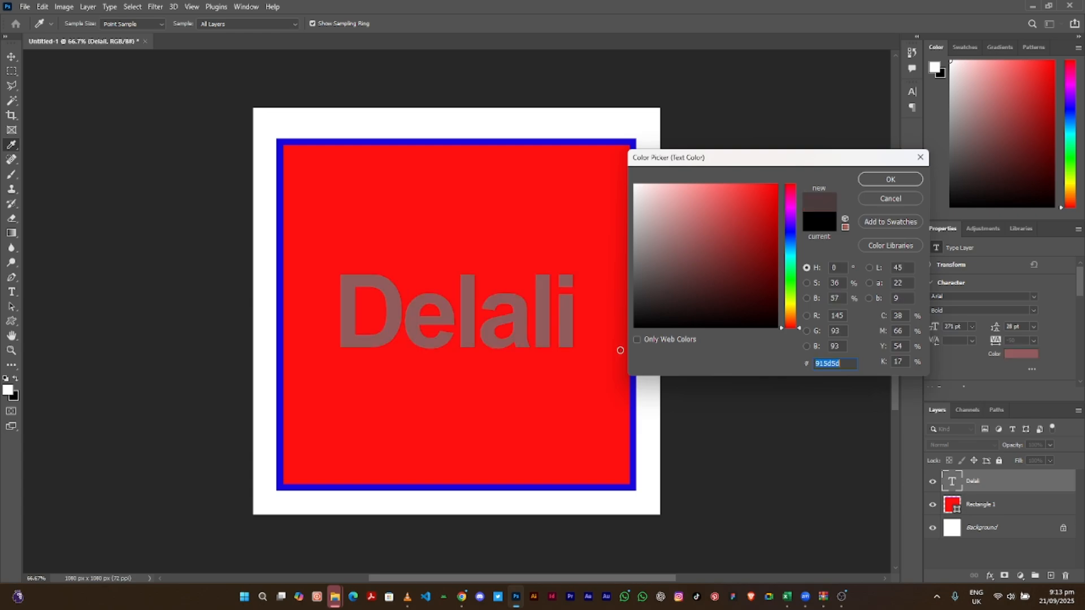
{"action": "left_click", "coordinate": [870, 178]}
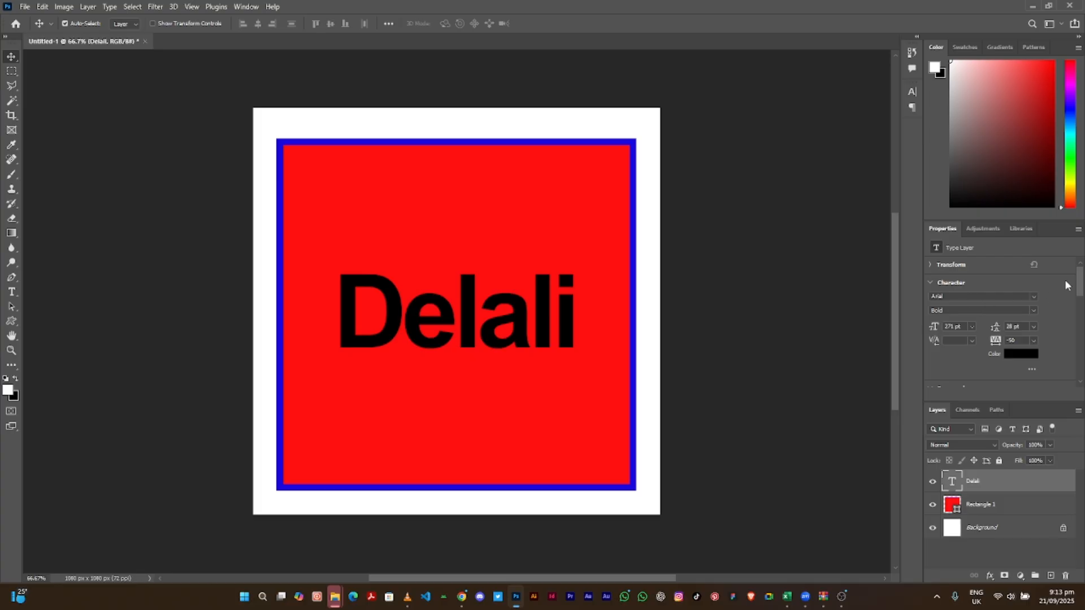
- Scroll the Properties panel and move Delali up about 250 px within the square
{"action": "left_click_drag", "start_coordinate": [1081, 285], "coordinate": [1080, 309]}
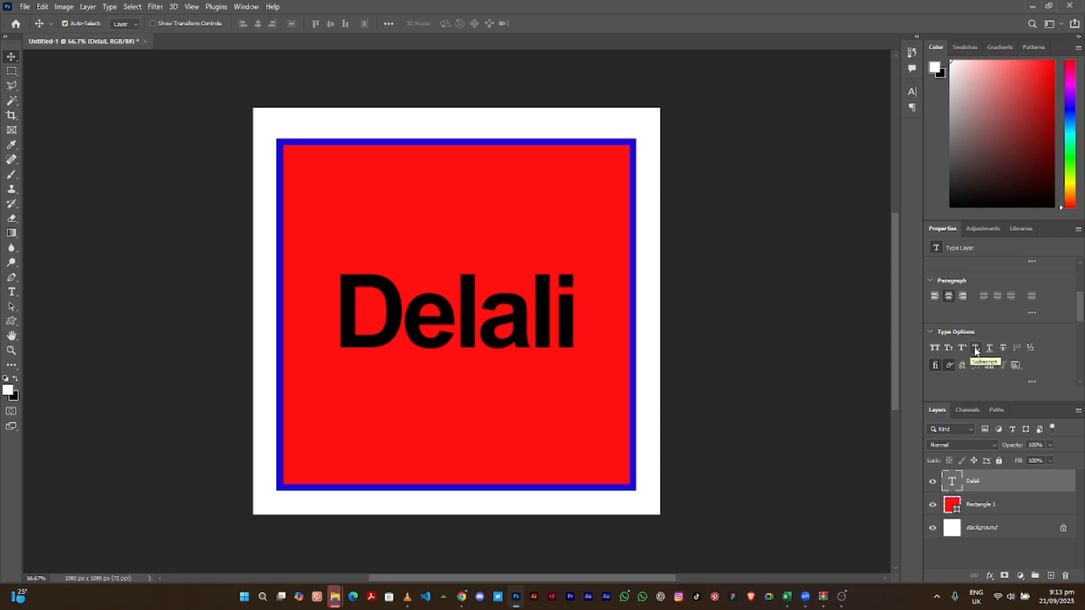
{"action": "left_click_drag", "start_coordinate": [1080, 310], "coordinate": [1081, 277]}
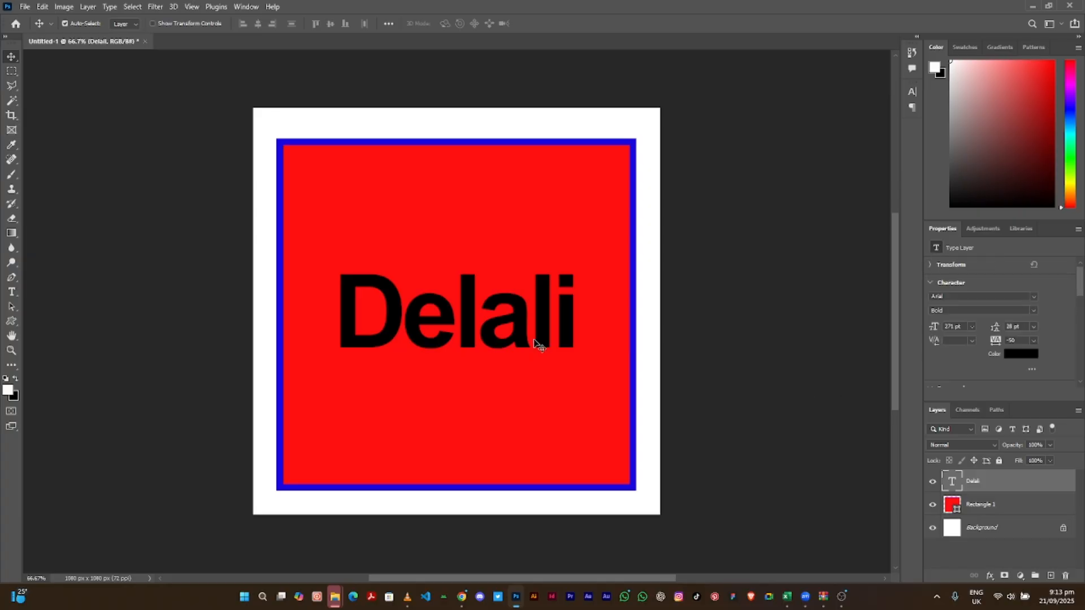
{"action": "left_click_drag", "start_coordinate": [524, 332], "coordinate": [523, 247]}
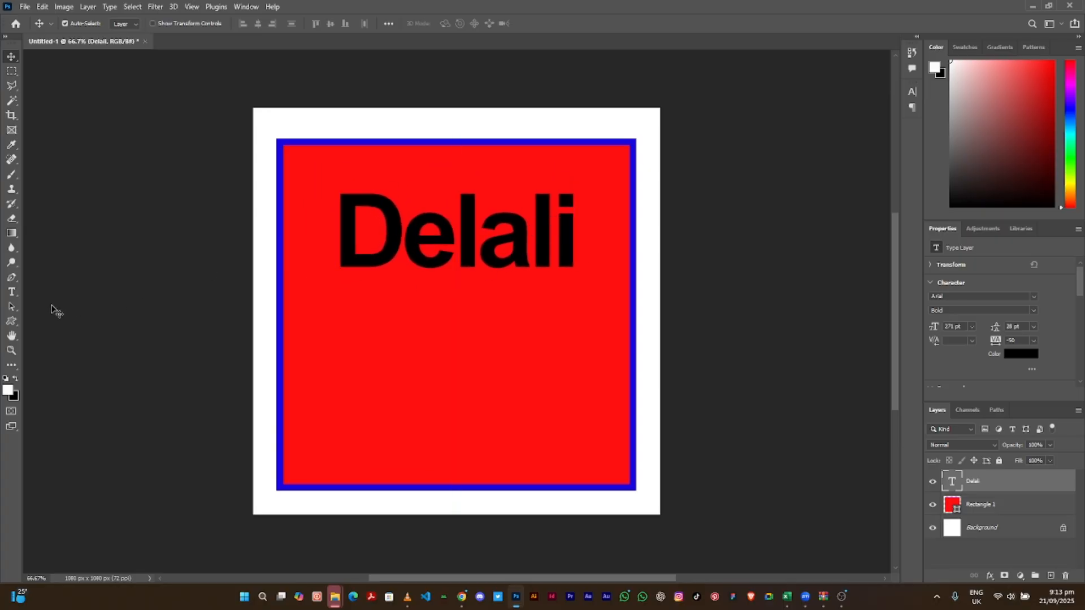
- Draw a yellow-filled ellipse with a 10 px outline at the square's bottom-left corner
{"action": "left_click", "coordinate": [16, 324]}
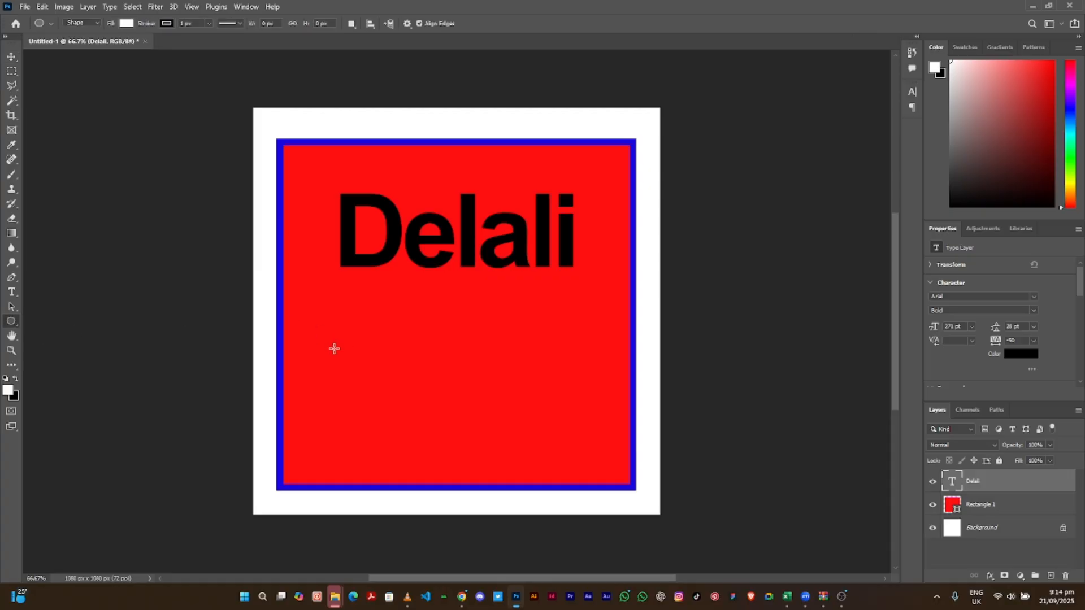
{"action": "left_click_drag", "start_coordinate": [263, 385], "coordinate": [376, 507]}
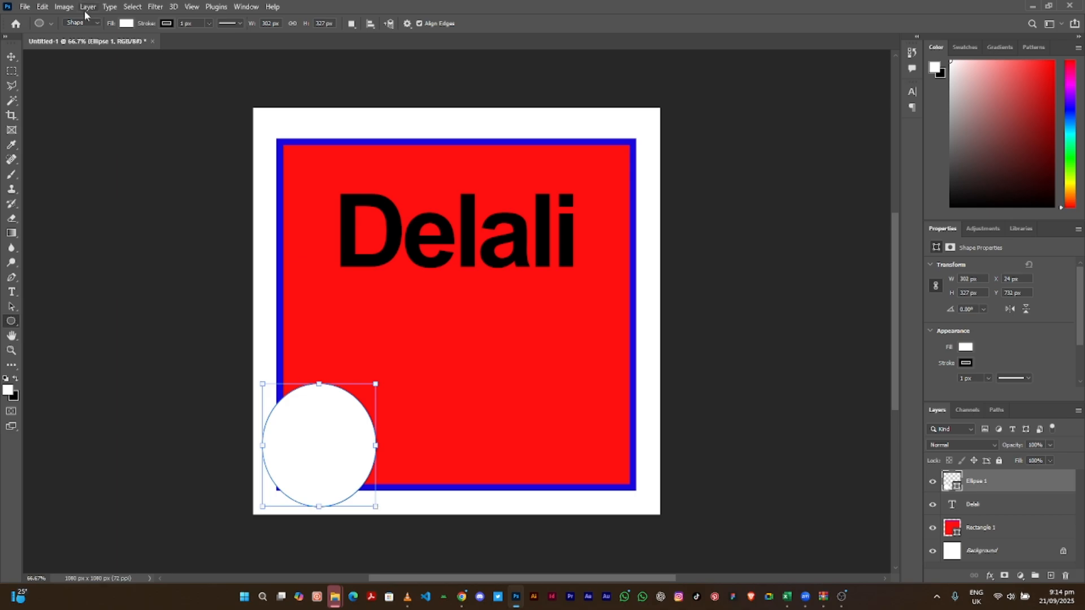
{"action": "left_click", "coordinate": [126, 24]}
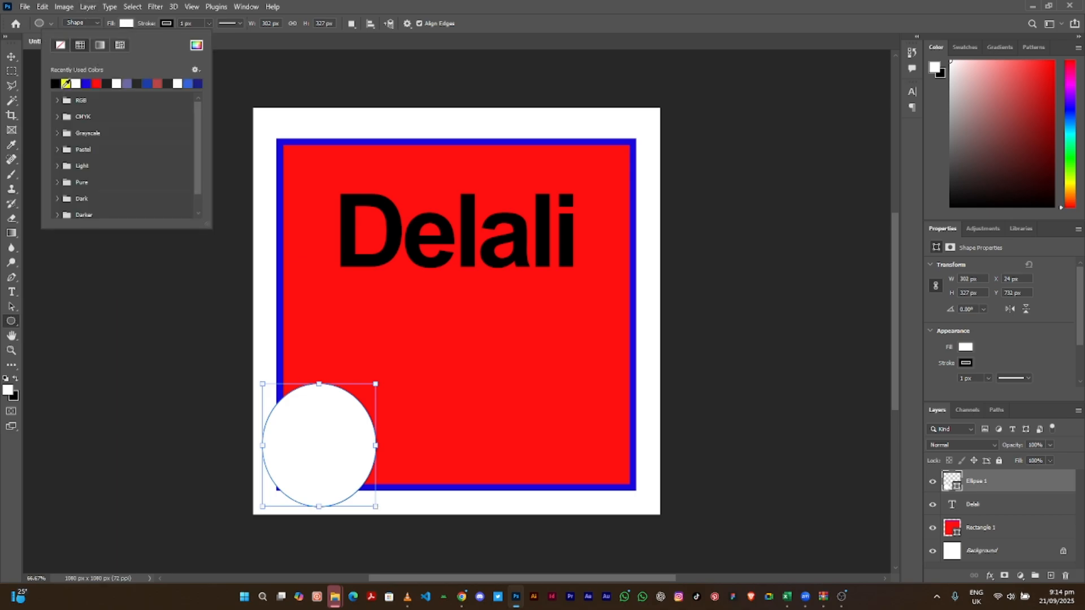
{"action": "left_click", "coordinate": [66, 83]}
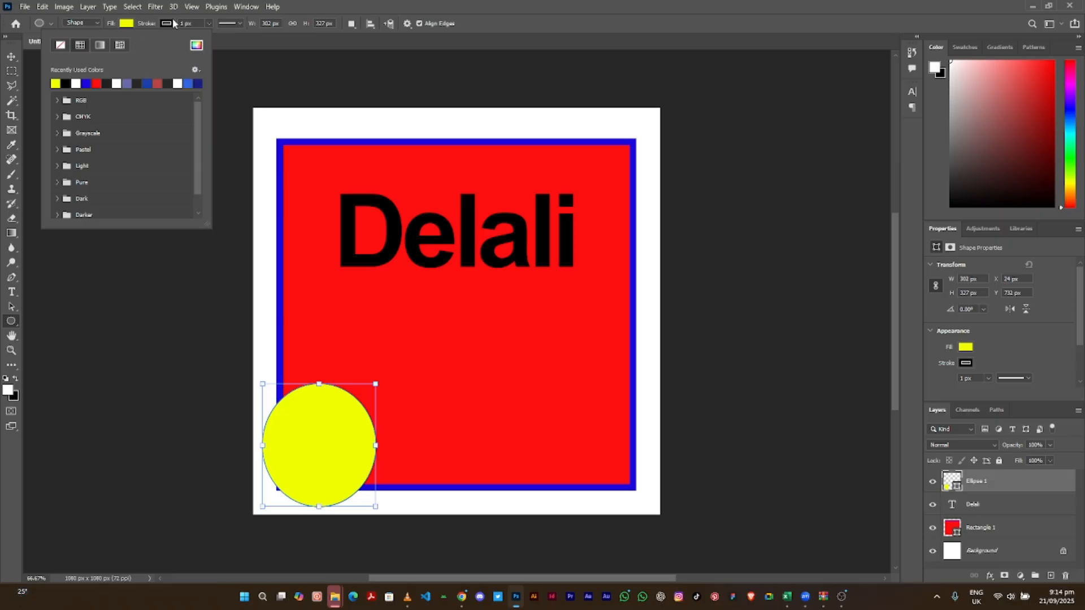
{"action": "left_click", "coordinate": [202, 30]}
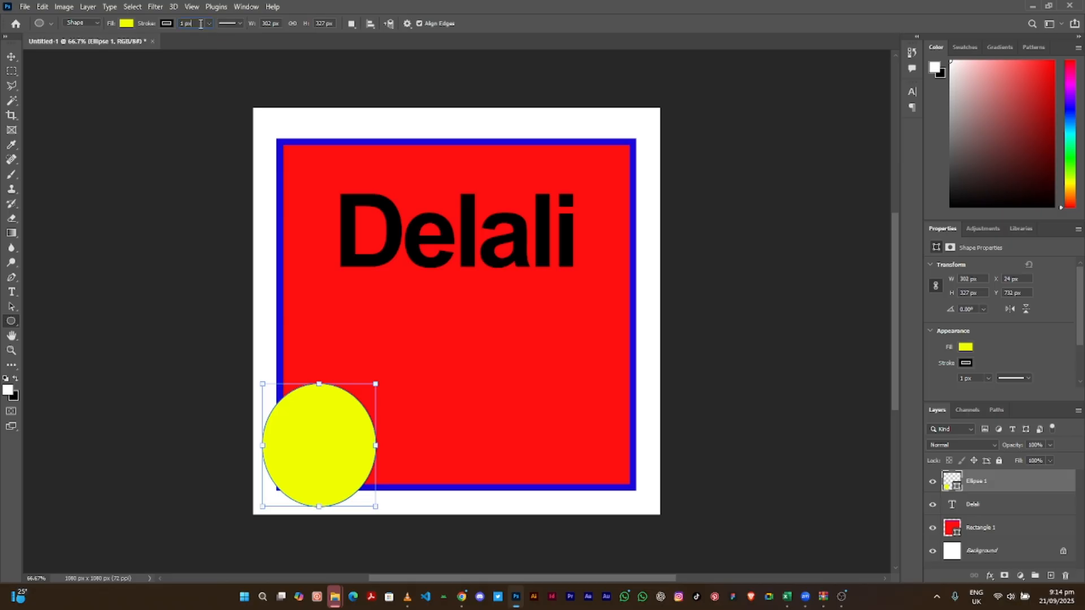
{"action": "left_click", "coordinate": [201, 23]}
{"action": "type", "text": "1"}
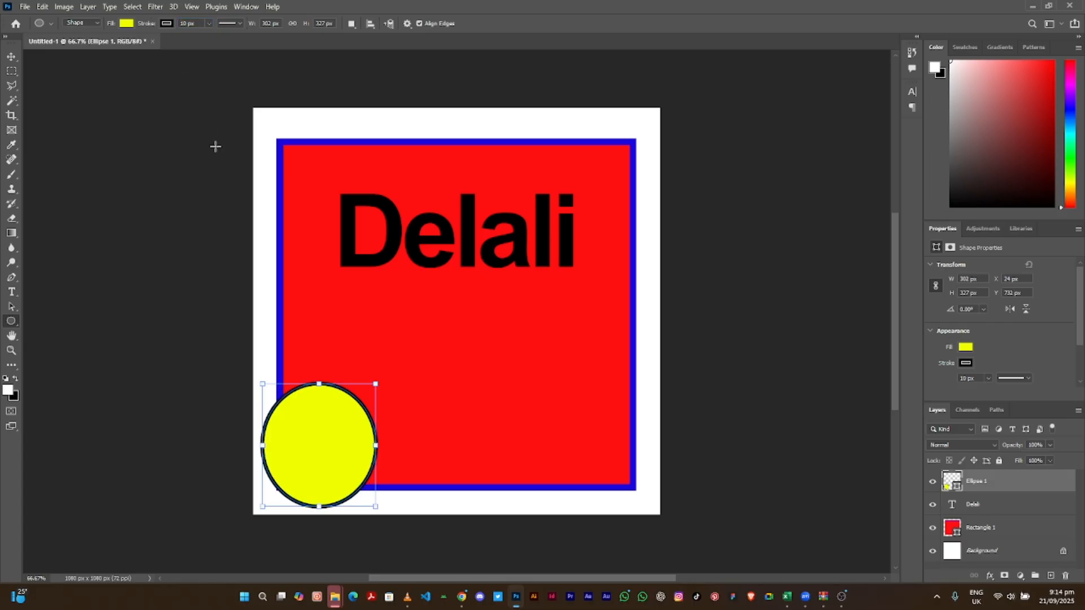
{"action": "left_click", "coordinate": [11, 56]}
- Place the yellow circle in the square's lower left behind Delali, and nudge Delali up-left
{"action": "left_click_drag", "start_coordinate": [319, 424], "coordinate": [600, 432]}
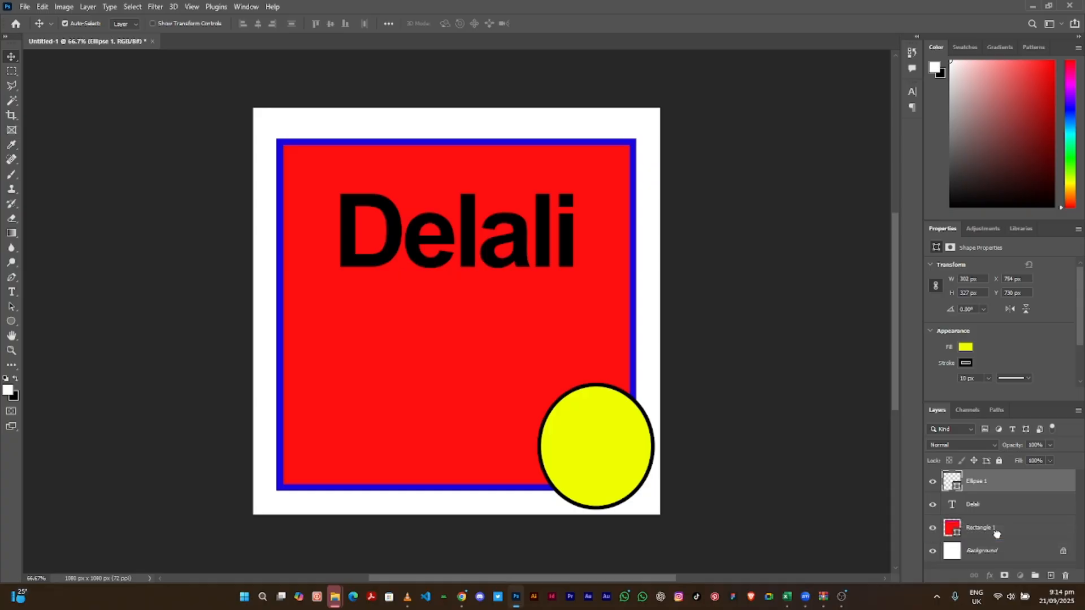
{"action": "left_click_drag", "start_coordinate": [997, 533], "coordinate": [998, 537]}
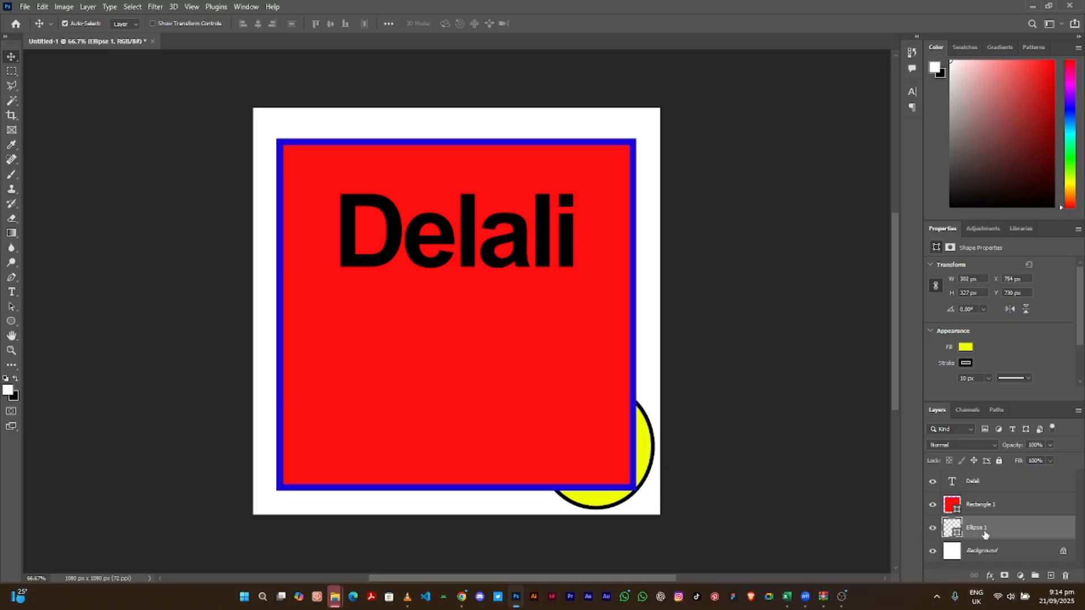
{"action": "left_click_drag", "start_coordinate": [984, 534], "coordinate": [993, 500]}
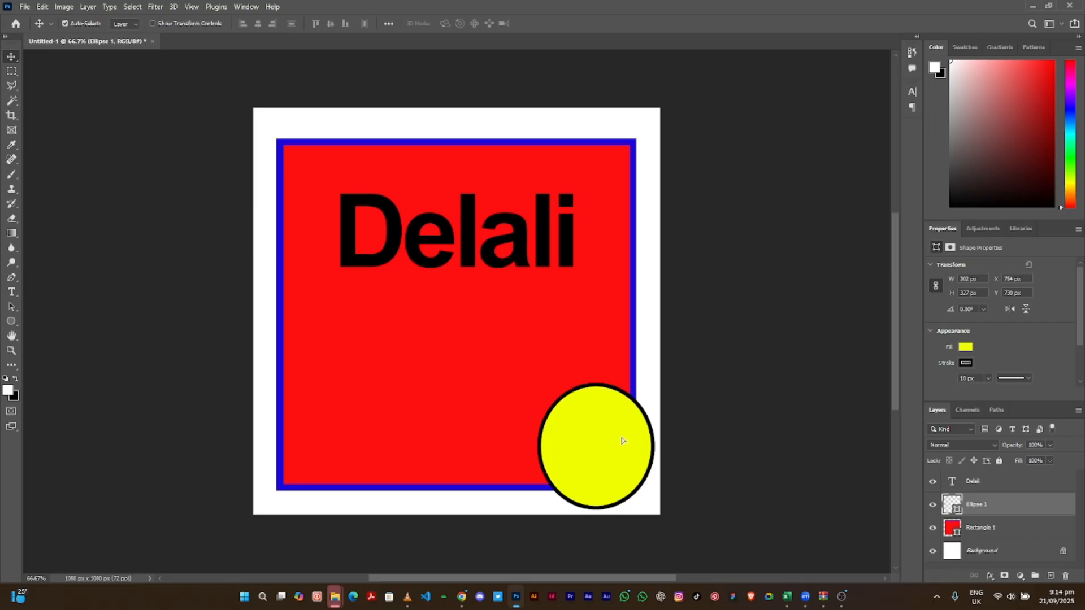
{"action": "left_click_drag", "start_coordinate": [622, 440], "coordinate": [487, 237]}
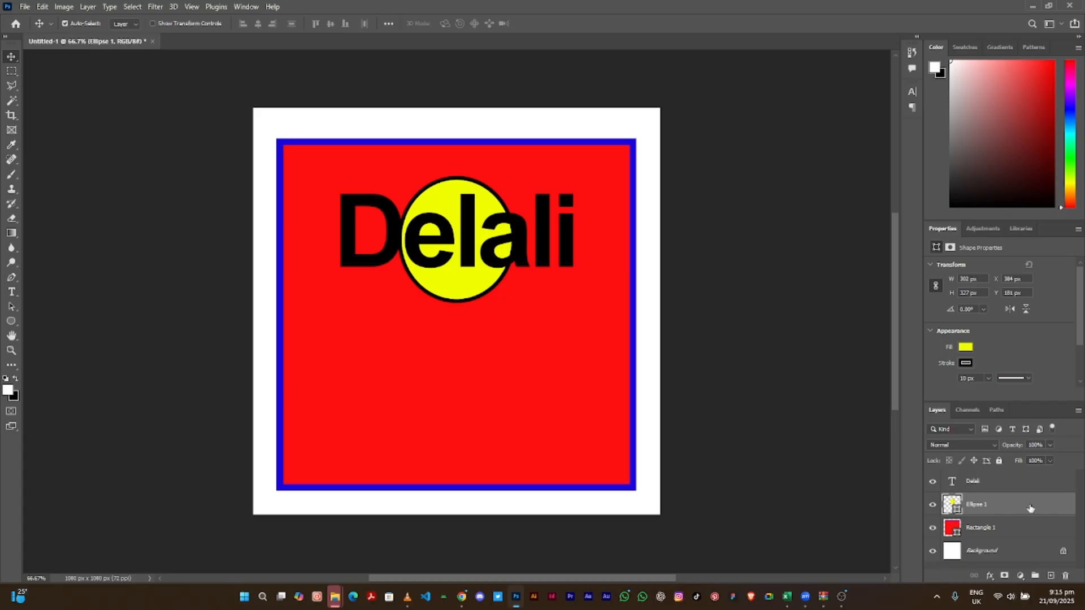
{"action": "left_click_drag", "start_coordinate": [1030, 508], "coordinate": [1014, 480]}
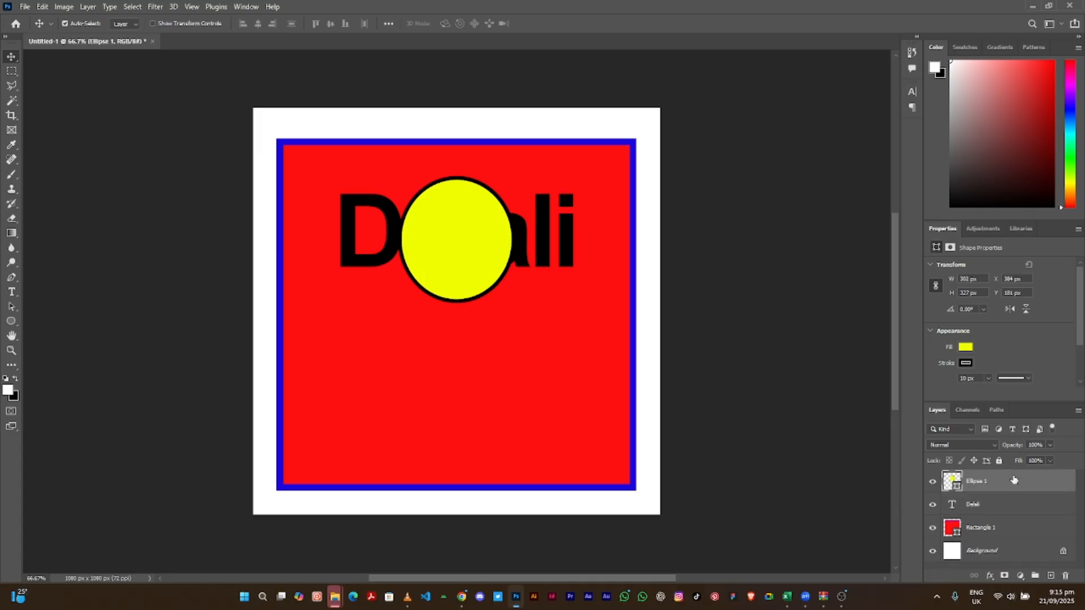
{"action": "left_click_drag", "start_coordinate": [1013, 484], "coordinate": [1000, 516]}
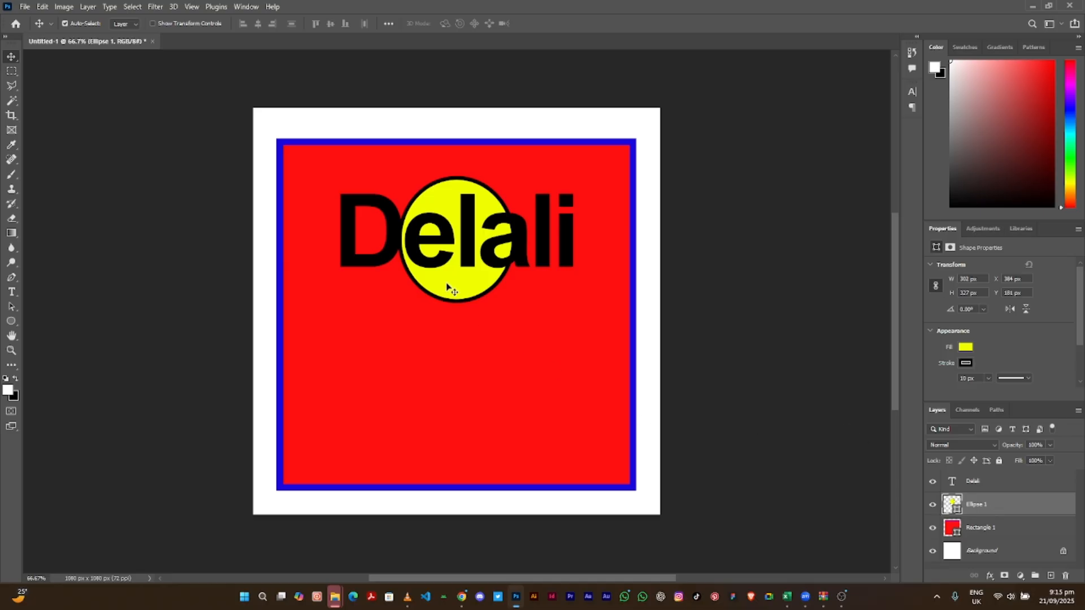
{"action": "left_click_drag", "start_coordinate": [450, 288], "coordinate": [348, 431]}
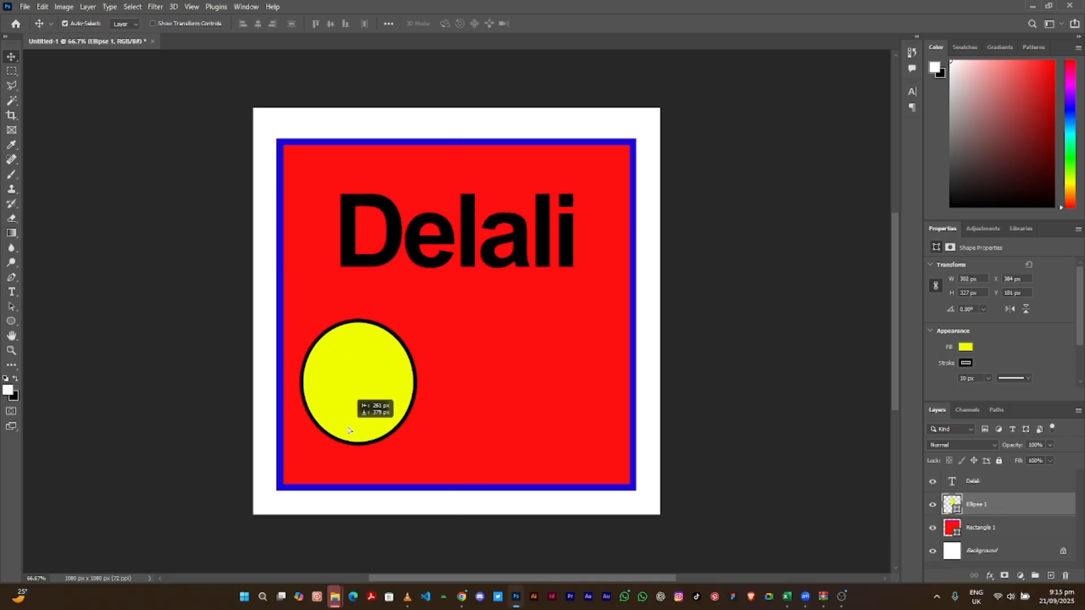
{"action": "left_click_drag", "start_coordinate": [418, 243], "coordinate": [386, 218]}
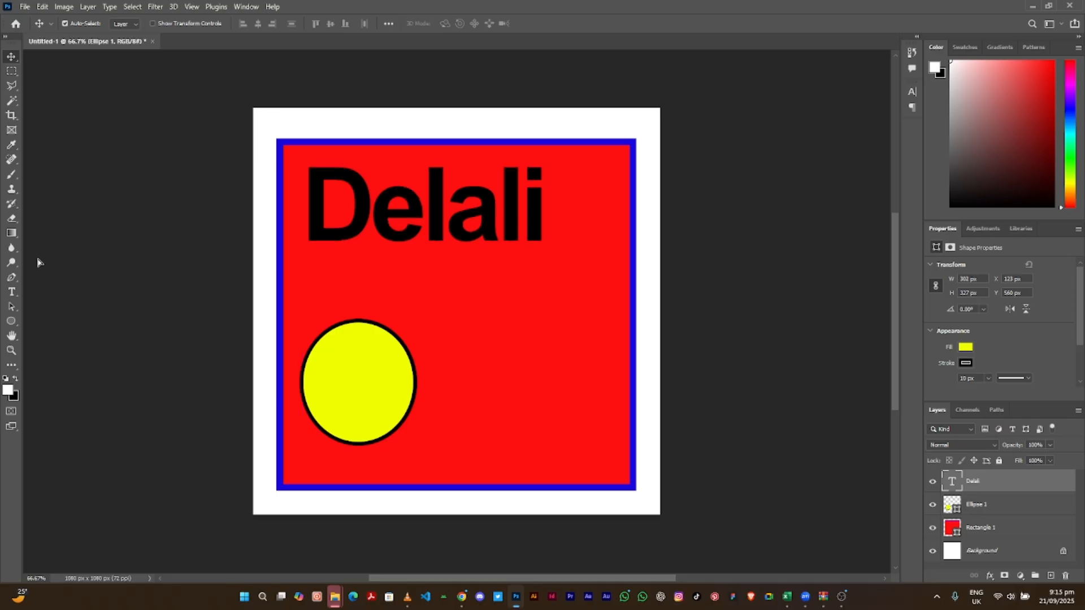
- Type 'Ekar' as a new text layer and move it under Delali
{"action": "left_click", "coordinate": [11, 294]}
{"action": "left_click", "coordinate": [11, 294]}
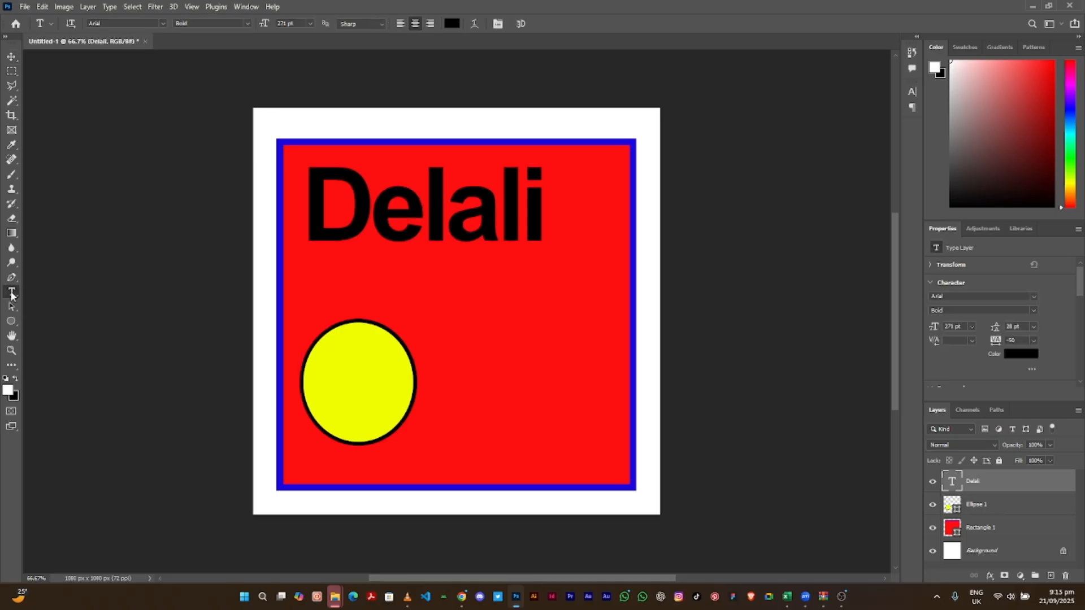
{"action": "left_click", "coordinate": [460, 298]}
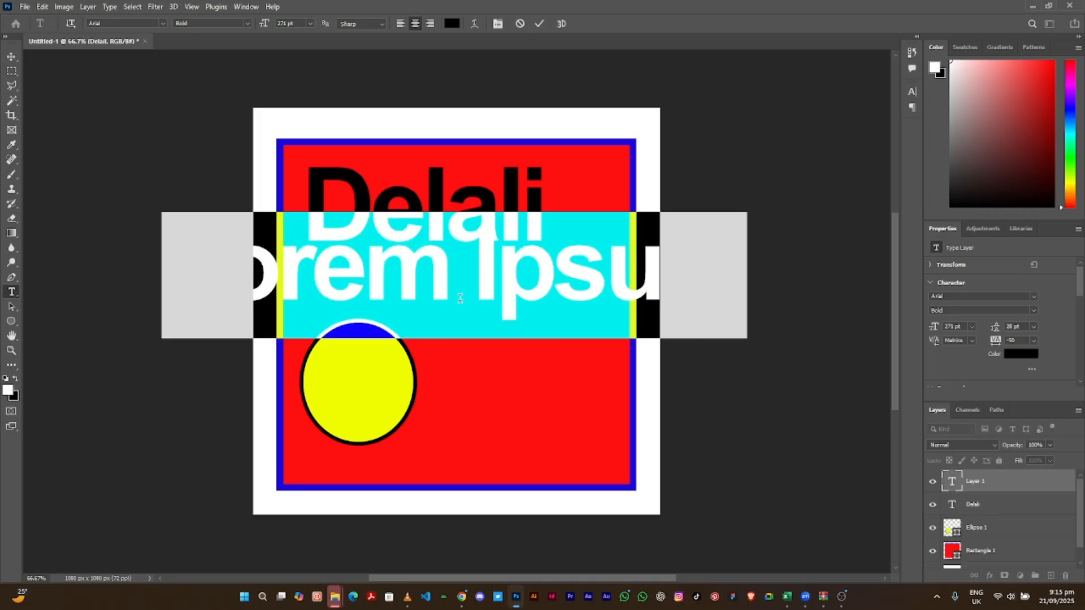
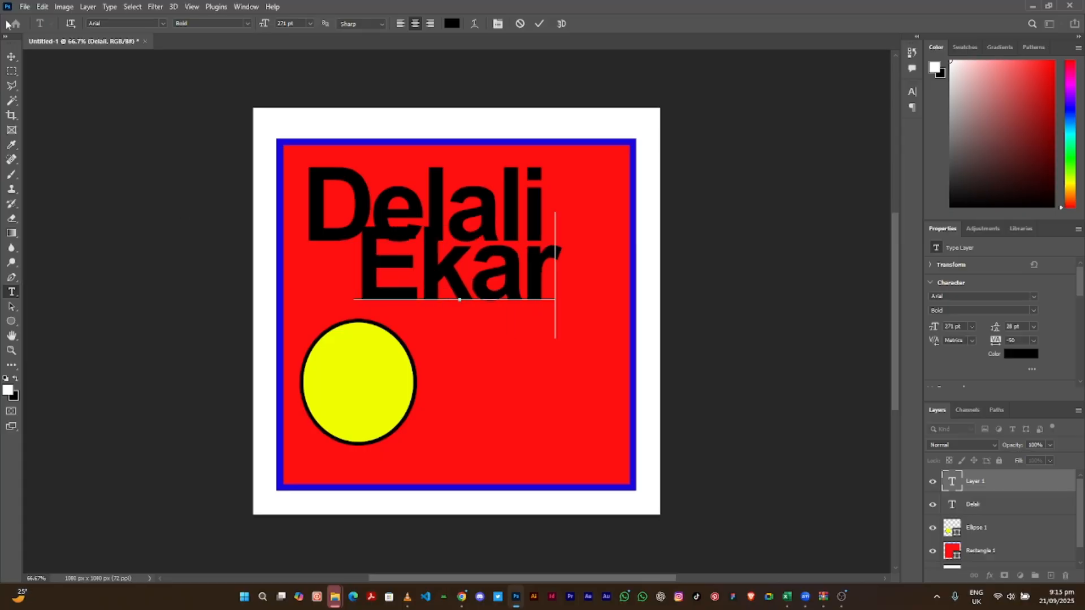
{"action": "key", "text": "ctrl+Return"}
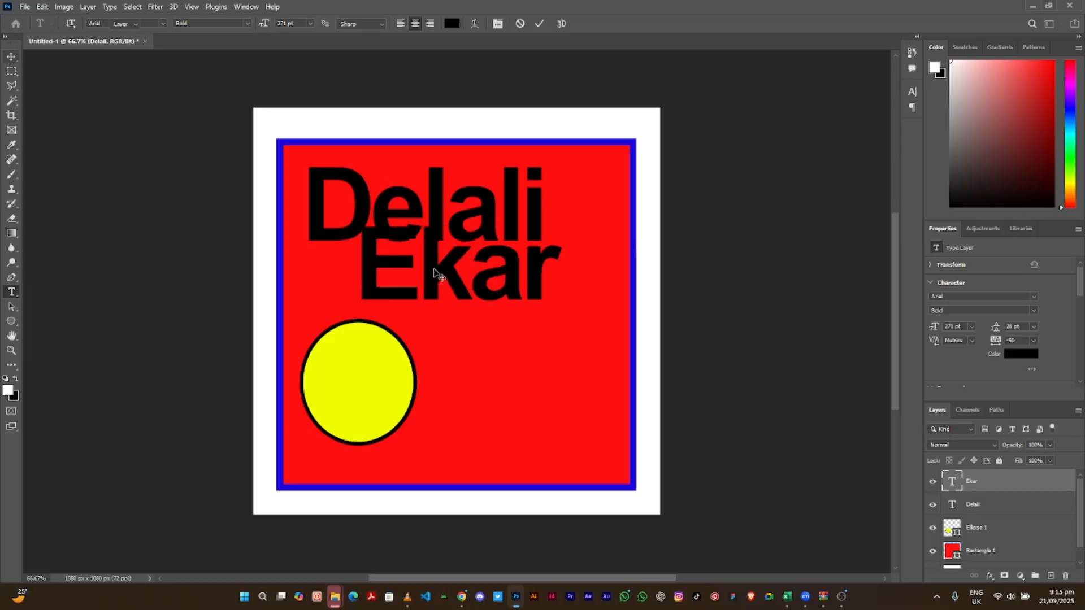
{"action": "key", "text": "v"}
{"action": "left_click_drag", "start_coordinate": [435, 274], "coordinate": [379, 298]}
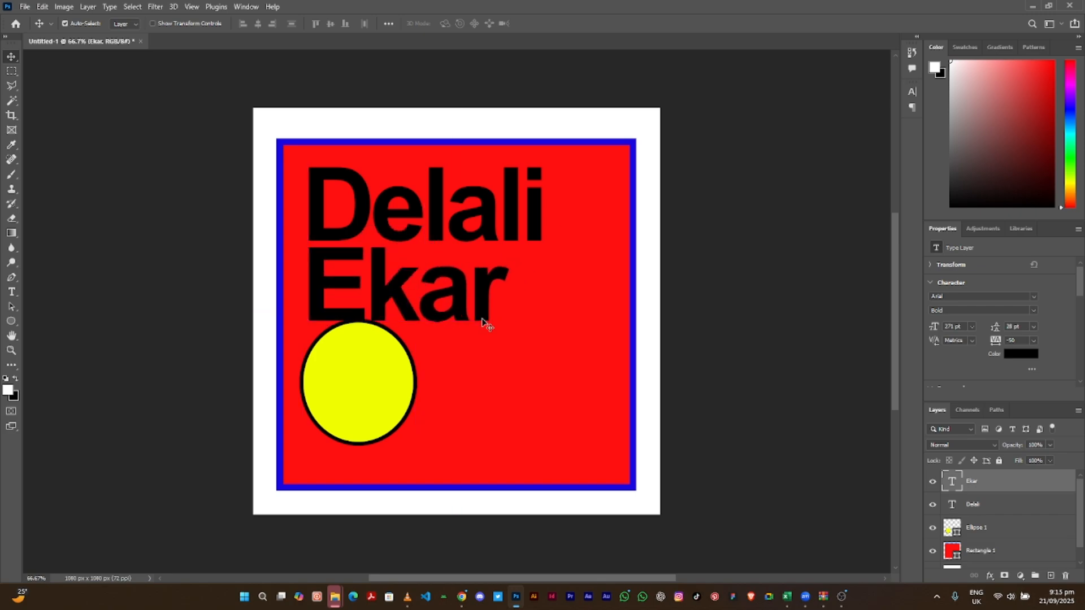
- Make the Ekar text white and shift the yellow circle slightly lower
{"action": "left_click", "coordinate": [1020, 355]}
{"action": "left_click", "coordinate": [665, 219]}
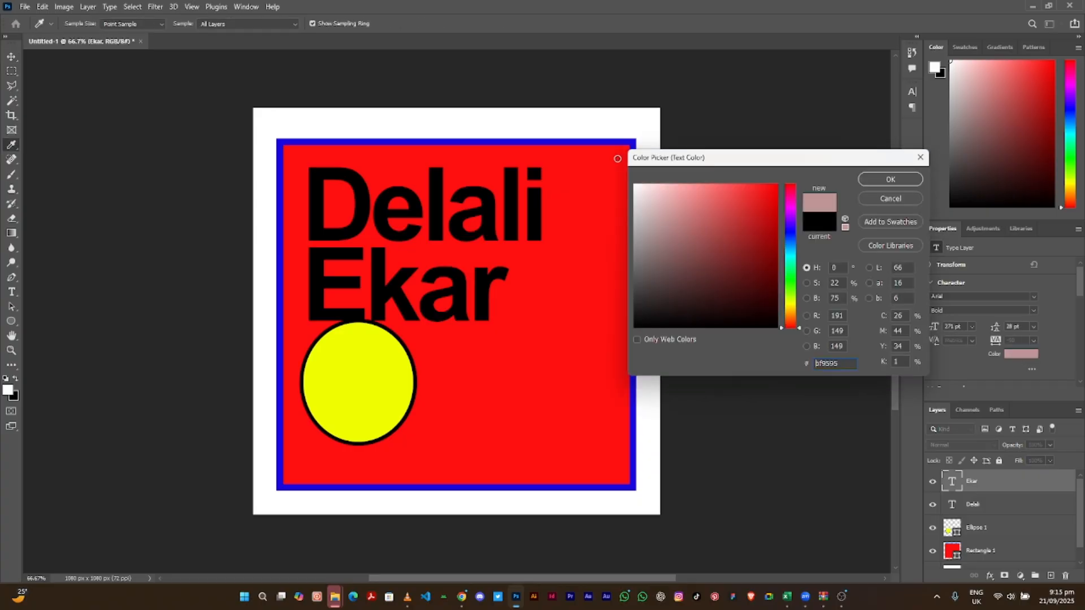
{"action": "left_click_drag", "start_coordinate": [617, 159], "coordinate": [616, 157]}
{"action": "left_click", "coordinate": [875, 175]}
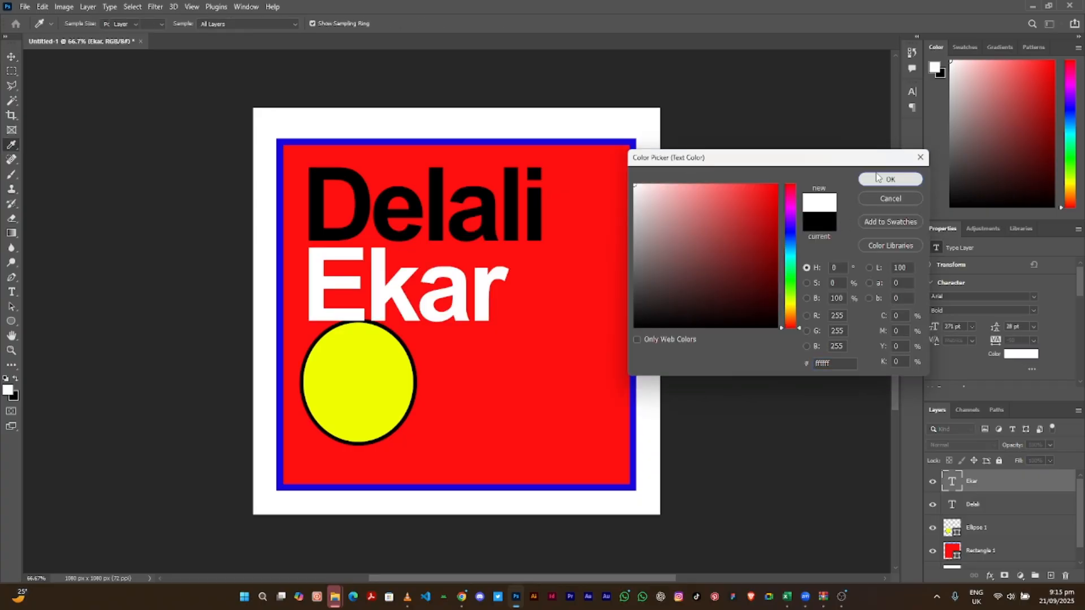
{"action": "left_click_drag", "start_coordinate": [386, 380], "coordinate": [387, 400]}
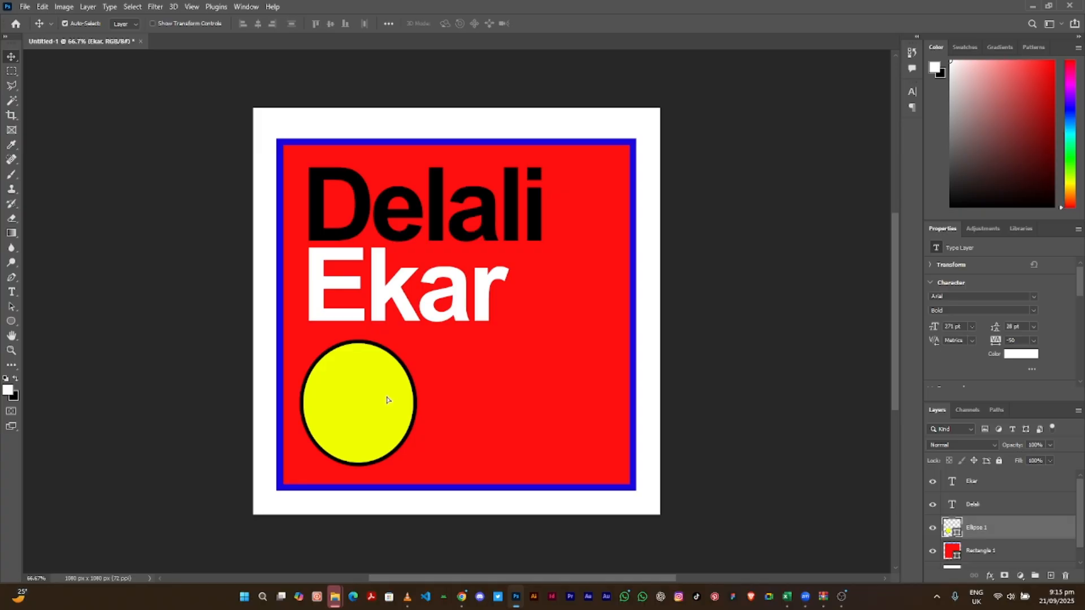
- Nudge the Ekar text lower and fine-tune the yellow circle's position
{"action": "left_click_drag", "start_coordinate": [466, 308], "coordinate": [465, 315]}
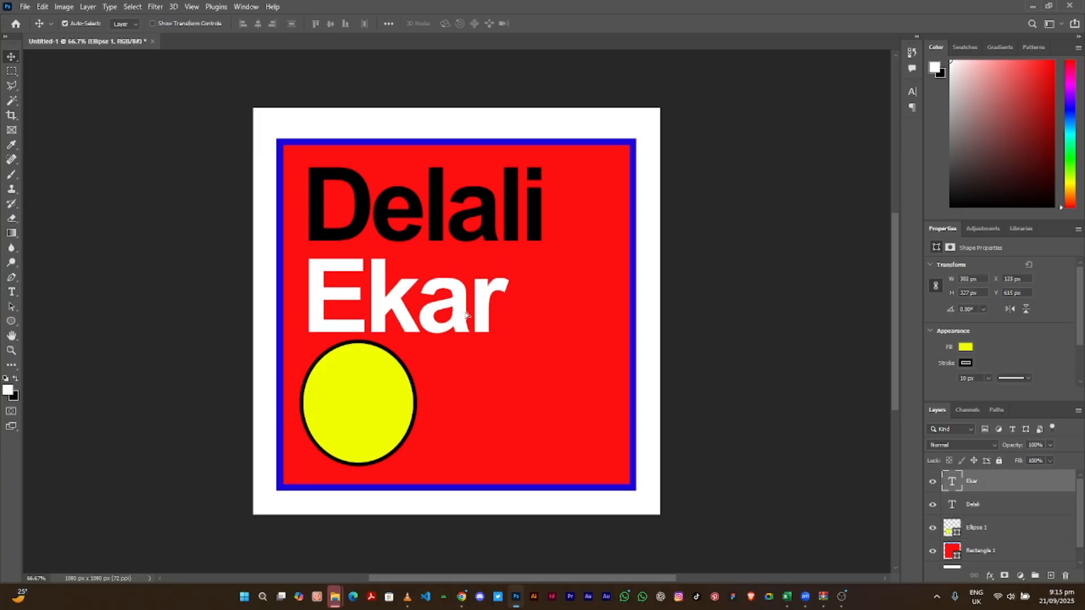
{"action": "left_click", "coordinate": [350, 413]}
{"action": "left_click_drag", "start_coordinate": [350, 413], "coordinate": [354, 418]}
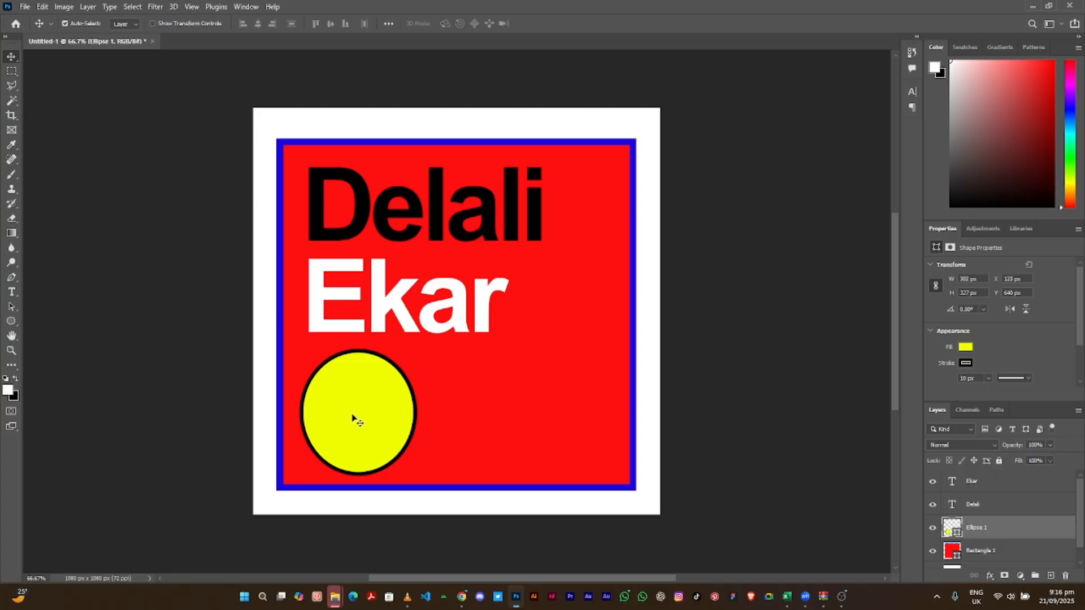
{"action": "left_click_drag", "start_coordinate": [354, 419], "coordinate": [352, 416]}
- Scale the yellow circle up to about 322 × 348 px and commit the transform
{"action": "key", "text": "ctrl+t"}
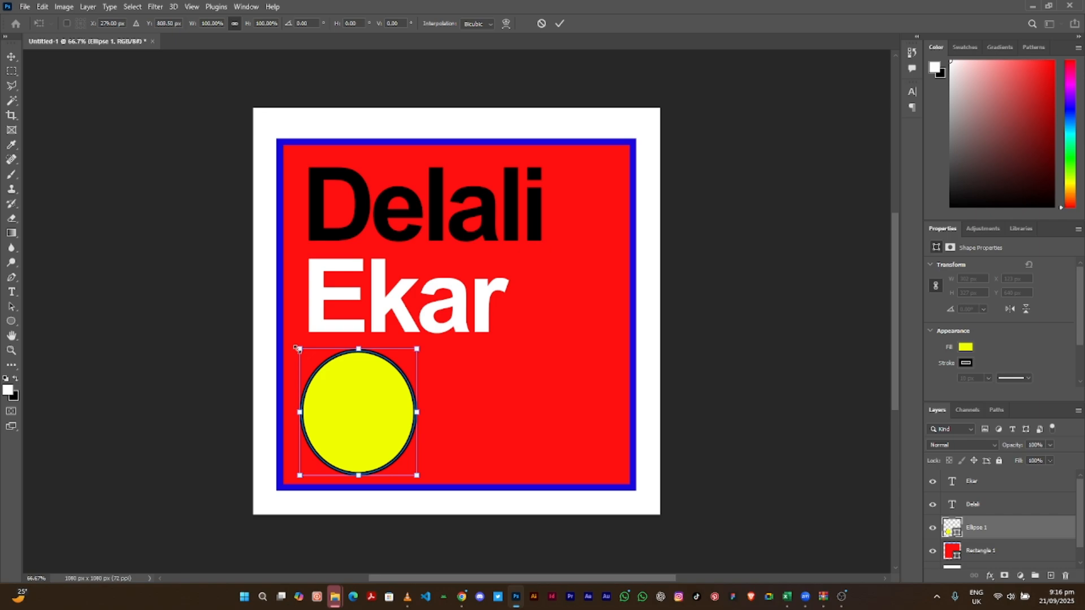
{"action": "left_click_drag", "start_coordinate": [298, 348], "coordinate": [291, 374]}
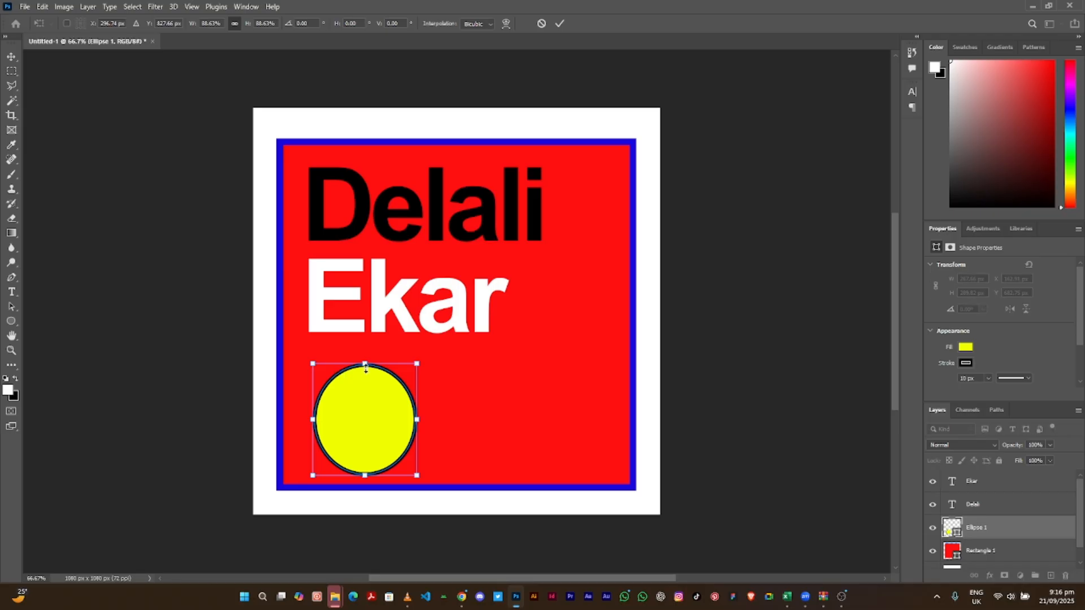
{"action": "left_click_drag", "start_coordinate": [365, 362], "coordinate": [451, 360]}
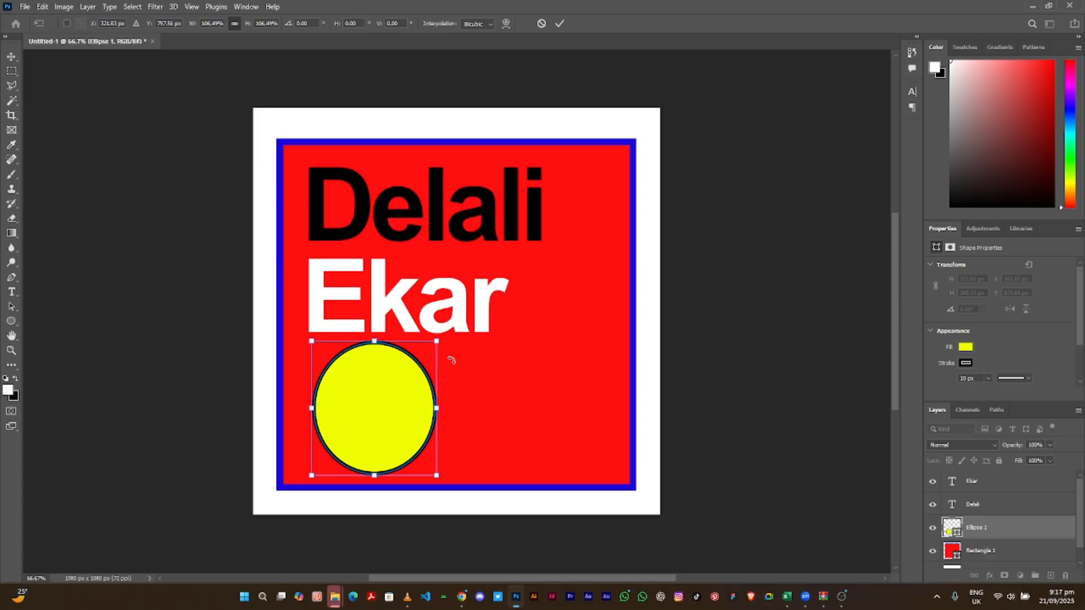
{"action": "key", "text": "Return"}
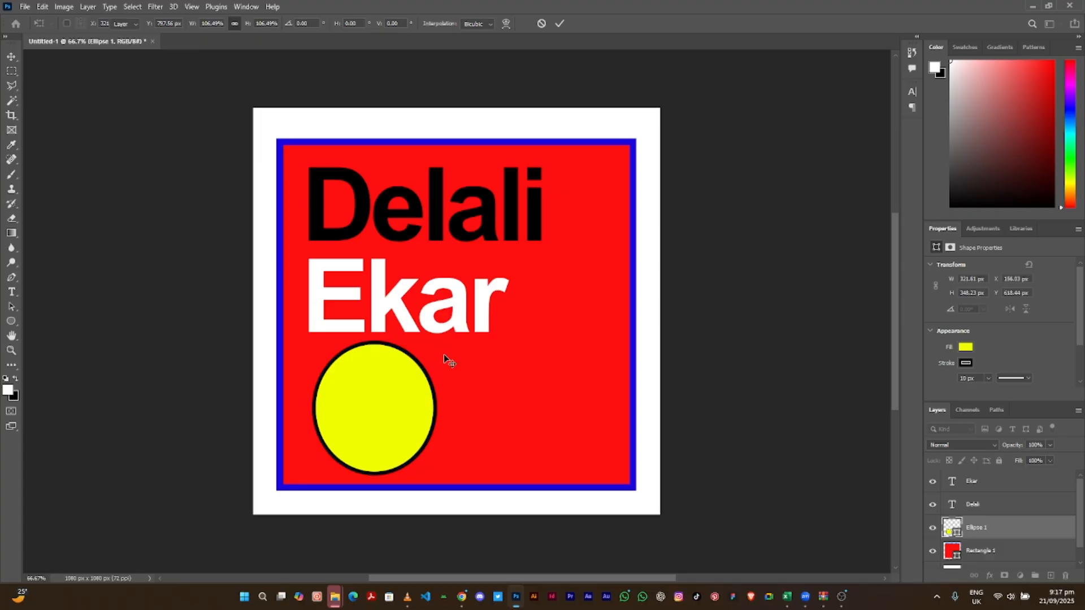
{"action": "left_click", "coordinate": [462, 319]}
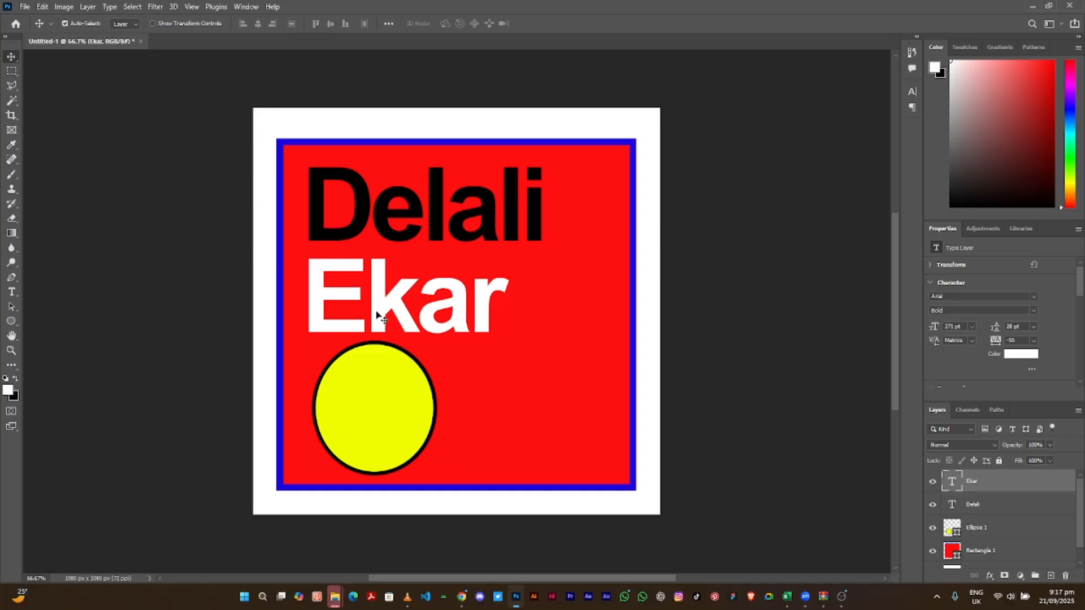
- Scale the white Ekar text down to about 96% (roughly 529 × 321 px)
{"action": "key", "text": "ctrl"}
{"action": "key", "text": "ctrl+t"}
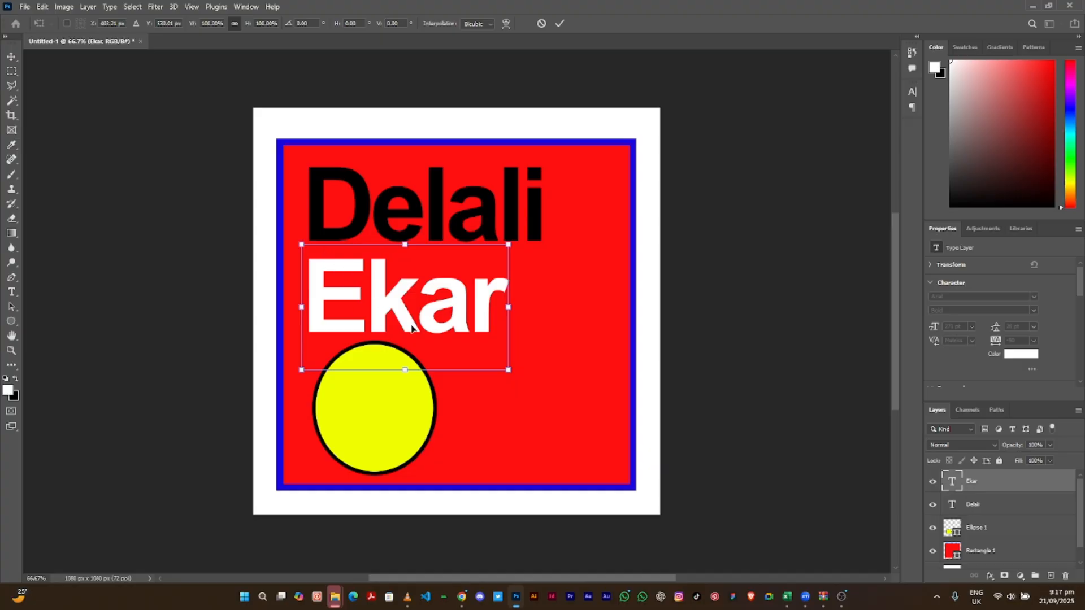
{"action": "mouse_move", "coordinate": [509, 370]}
{"action": "left_mouse_down"}
{"action": "mouse_move", "coordinate": [593, 432]}
{"action": "mouse_move", "coordinate": [497, 375]}
{"action": "left_mouse_up"}
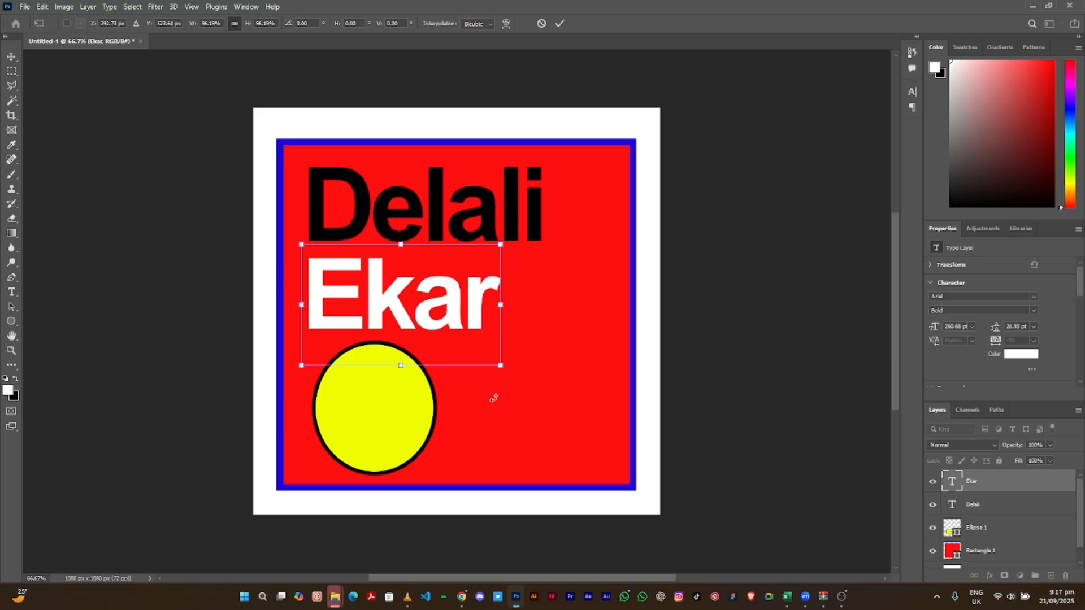
{"action": "key", "text": "Return"}
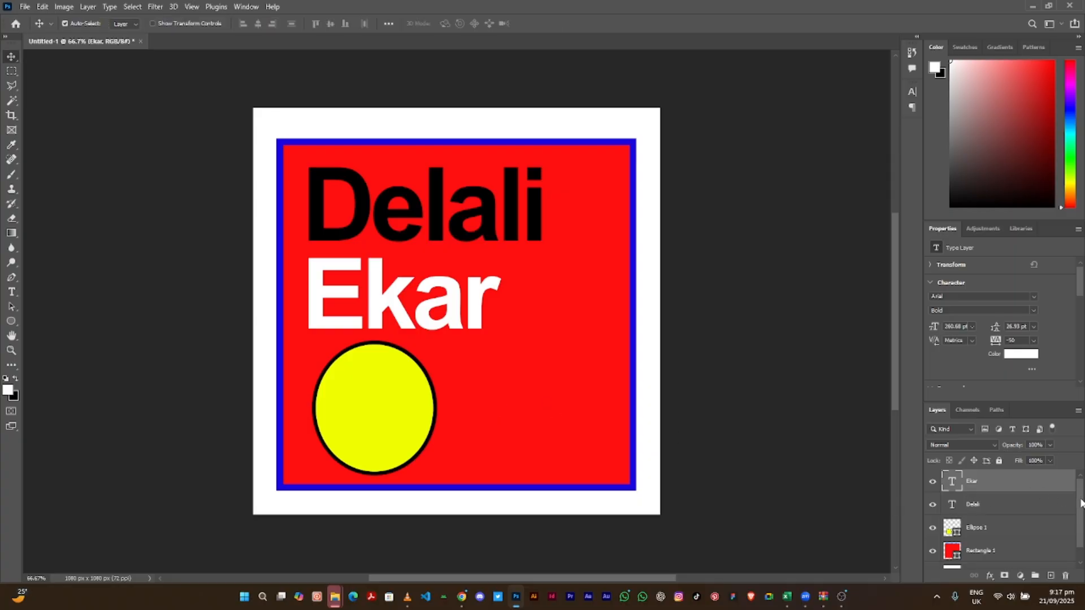
- Move Ekar to the red square's bottom-left with Delali just above it, and the yellow circle to the top-right corner
{"action": "mouse_move", "coordinate": [1081, 503]}
{"action": "left_mouse_down"}
{"action": "mouse_move", "coordinate": [1077, 526]}
{"action": "mouse_move", "coordinate": [1074, 486]}
{"action": "left_mouse_up"}
{"action": "left_click_drag", "start_coordinate": [404, 412], "coordinate": [591, 404]}
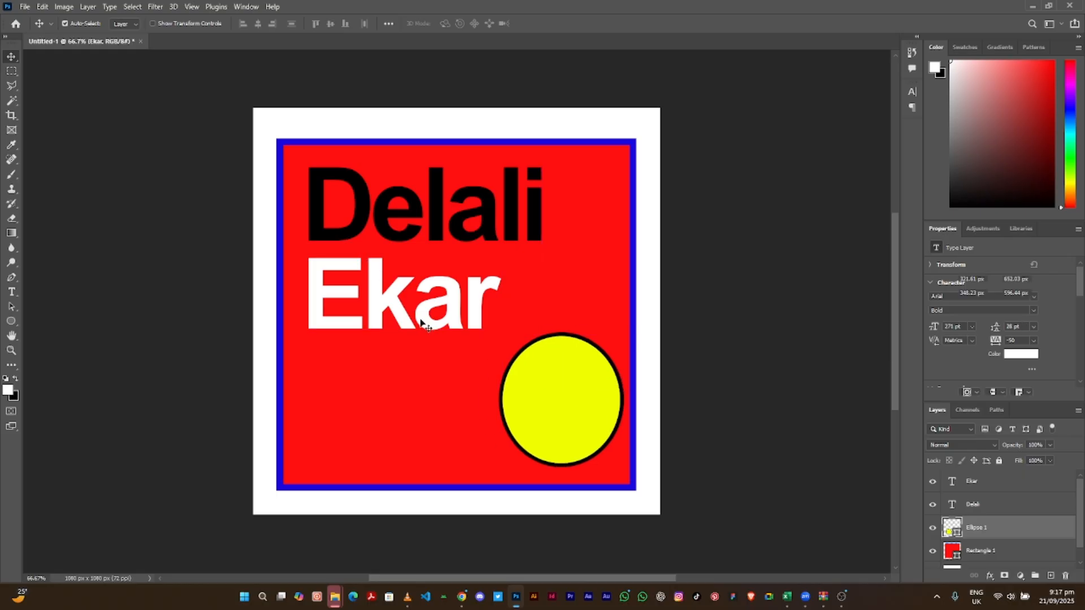
{"action": "left_click_drag", "start_coordinate": [416, 324], "coordinate": [413, 450]}
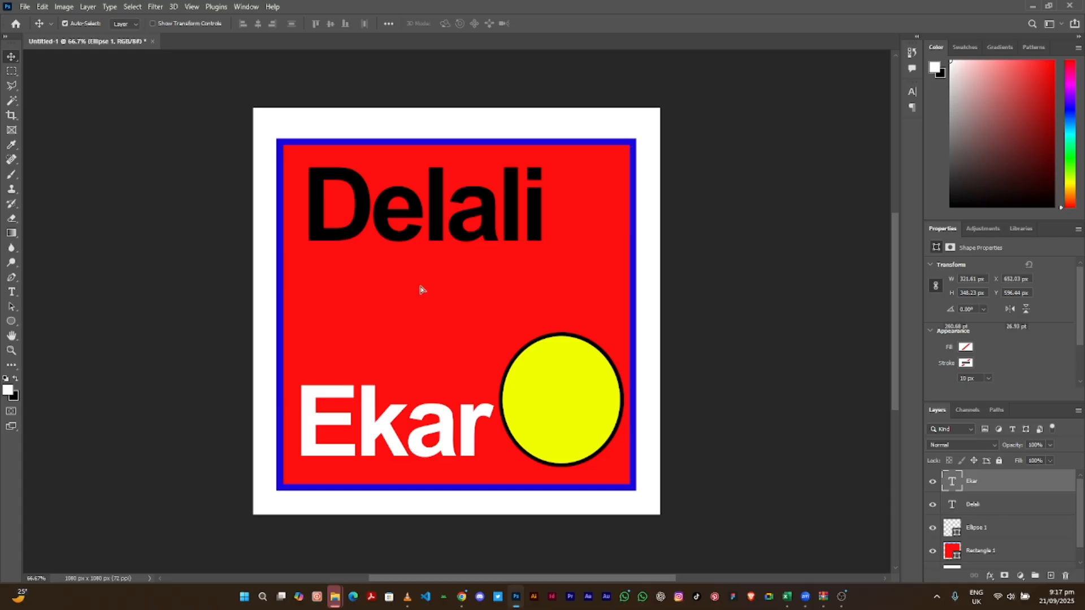
{"action": "left_click_drag", "start_coordinate": [439, 234], "coordinate": [429, 372]}
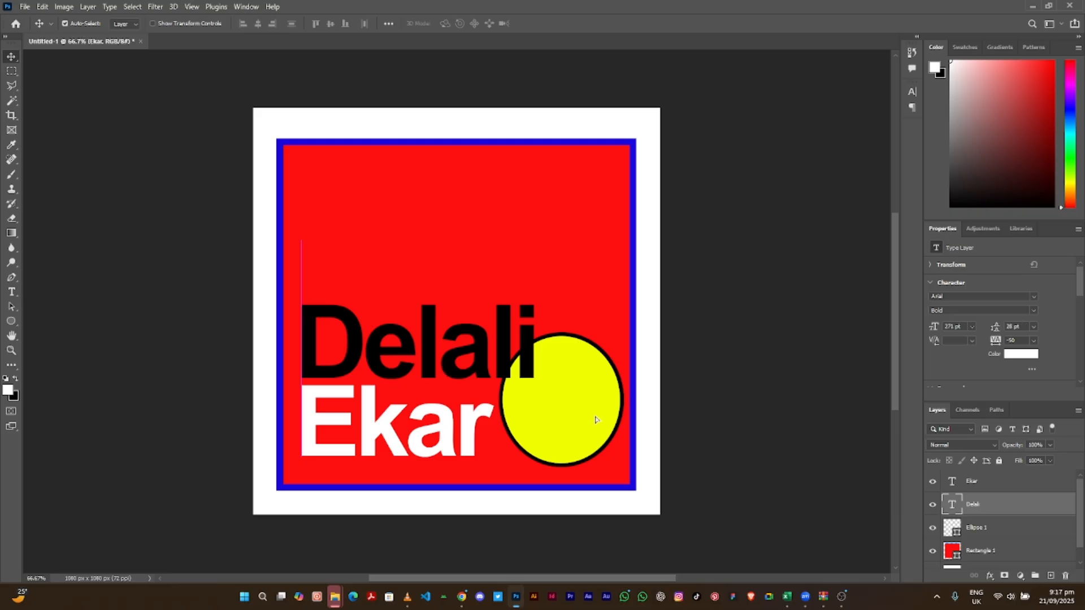
{"action": "left_click_drag", "start_coordinate": [594, 418], "coordinate": [633, 201]}
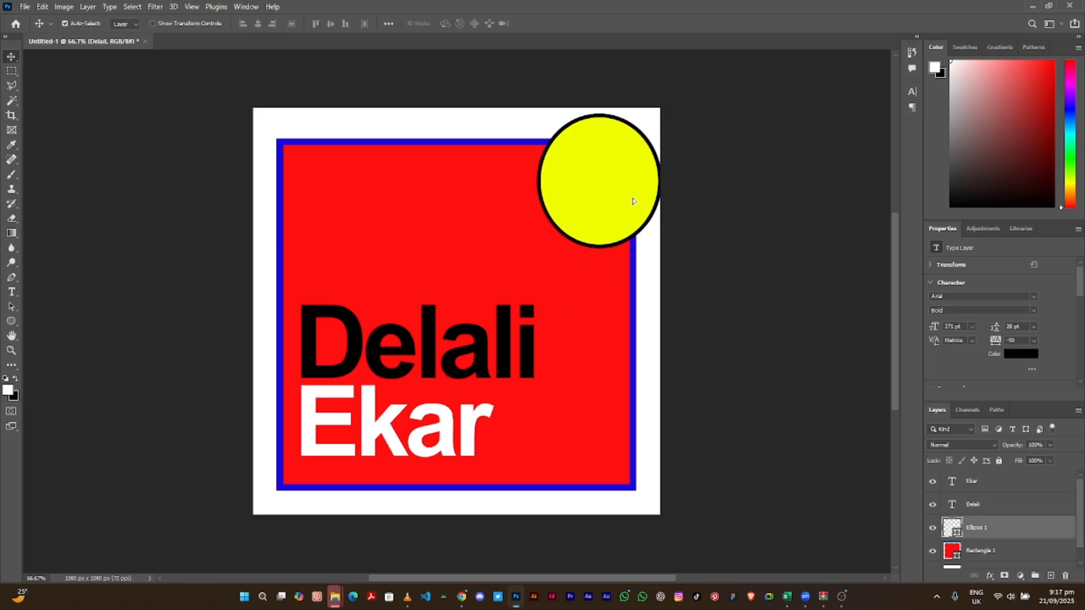
{"action": "left_click", "coordinate": [10, 323]}
{"action": "left_click", "coordinate": [8, 327]}
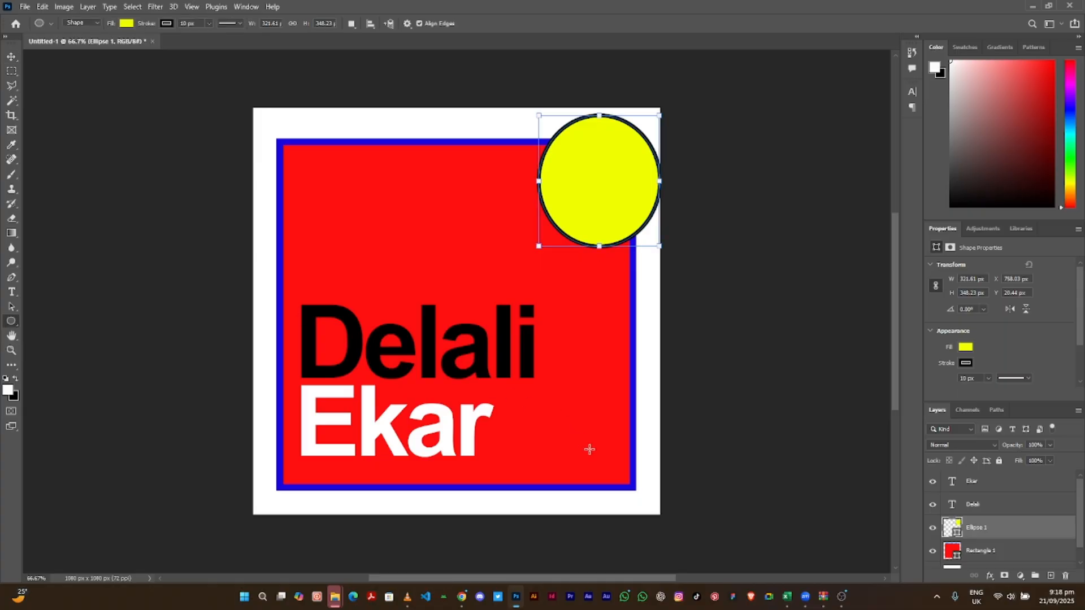
- Draw a small yellow ellipse at the bottom-right corner and a yellow triangle at the top-left corner
{"action": "left_click_drag", "start_coordinate": [589, 449], "coordinate": [646, 507]}
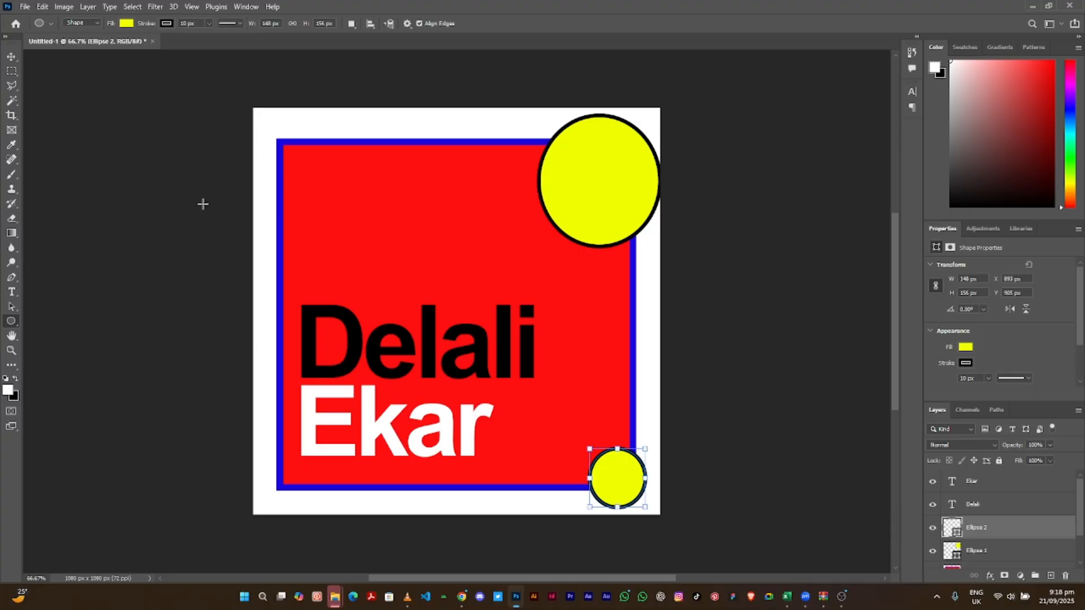
{"action": "right_click", "coordinate": [8, 323]}
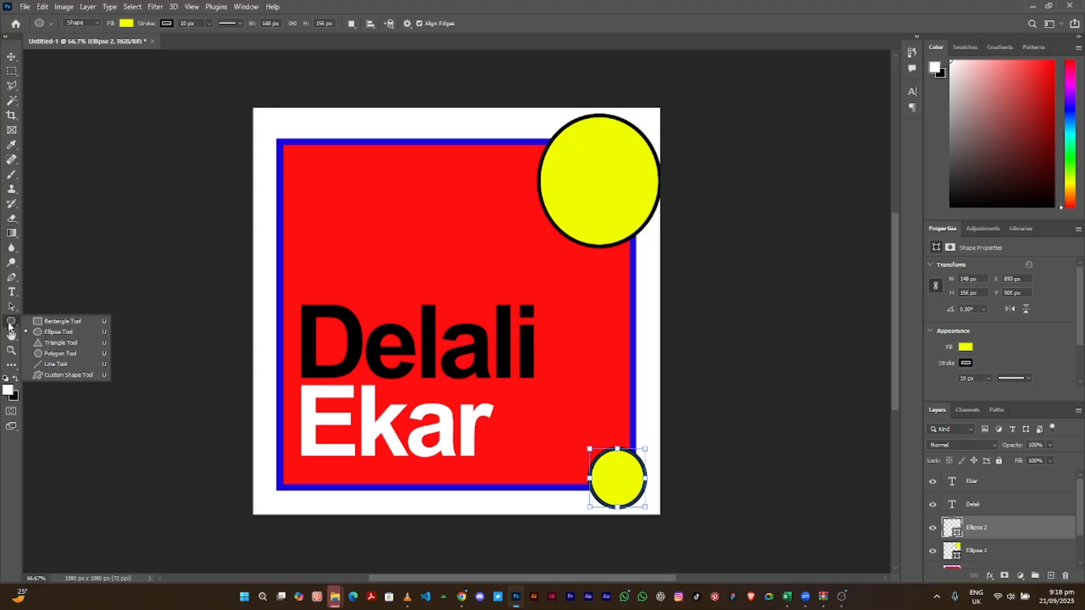
{"action": "left_click", "coordinate": [36, 341]}
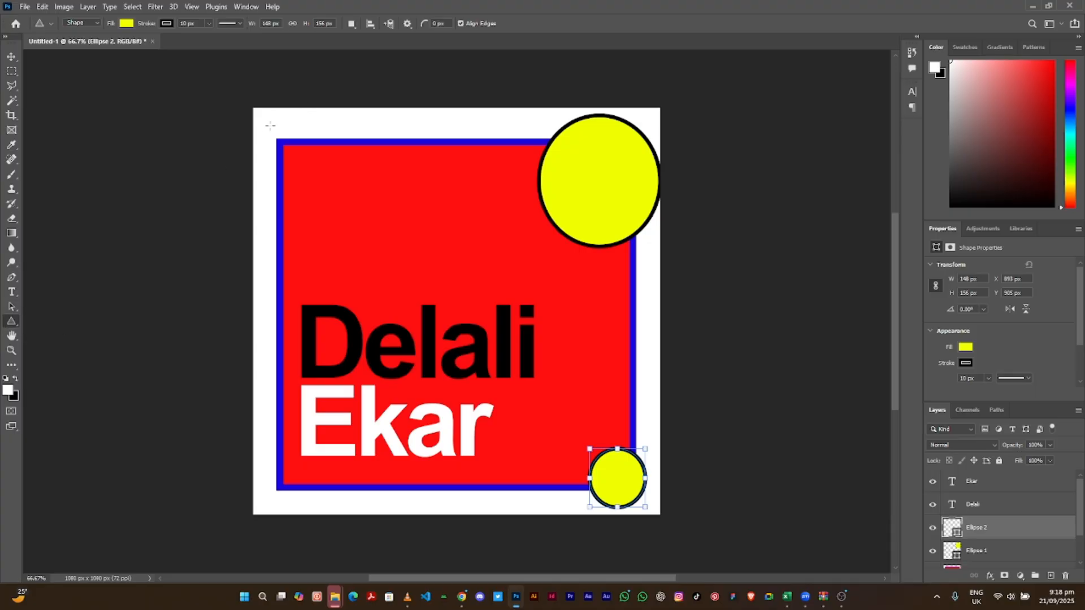
{"action": "left_click_drag", "start_coordinate": [268, 129], "coordinate": [352, 207]}
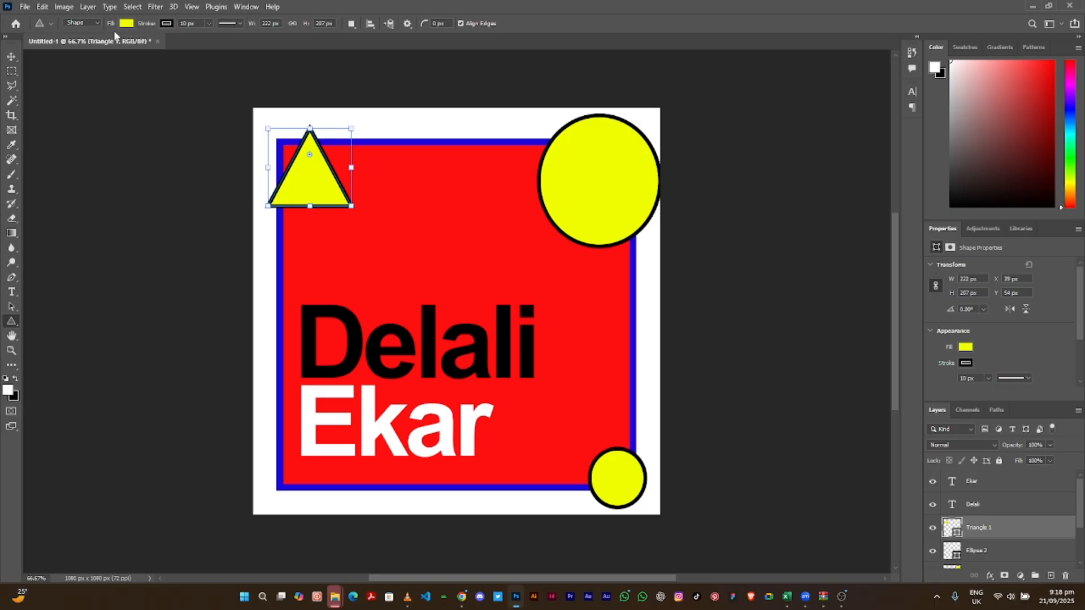
{"action": "left_click", "coordinate": [12, 58]}
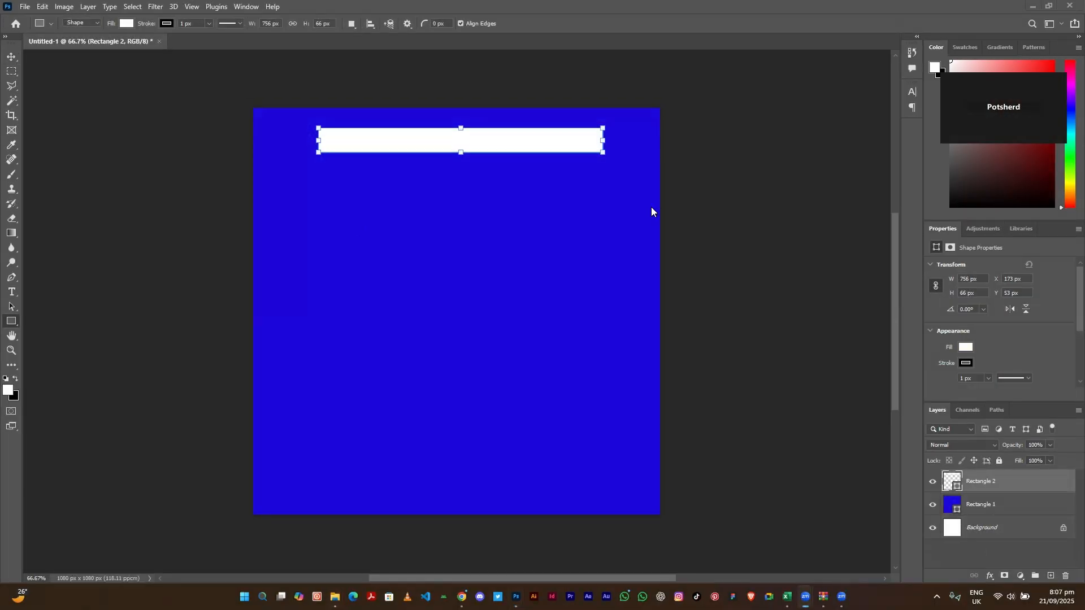
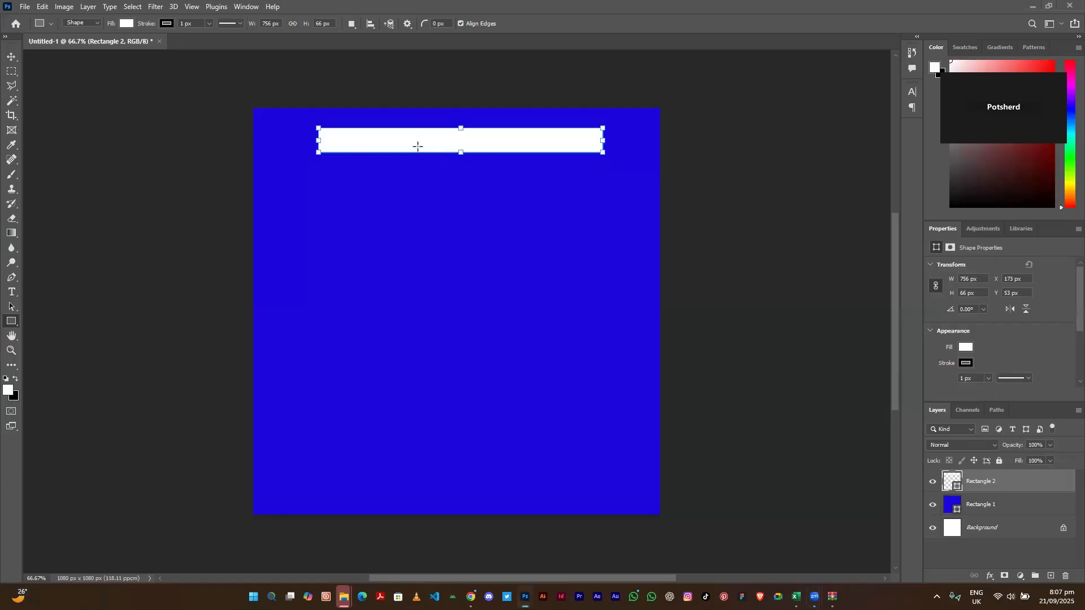
- Shift the white bar slightly left and set its stroke to No Color
{"action": "left_click", "coordinate": [11, 55]}
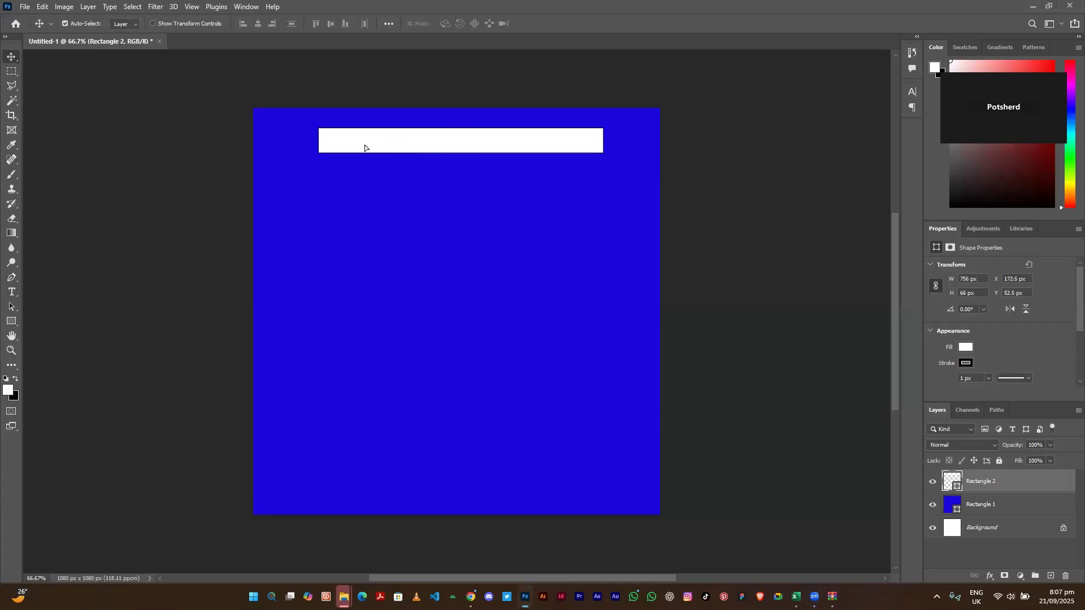
{"action": "left_click_drag", "start_coordinate": [397, 139], "coordinate": [372, 140]}
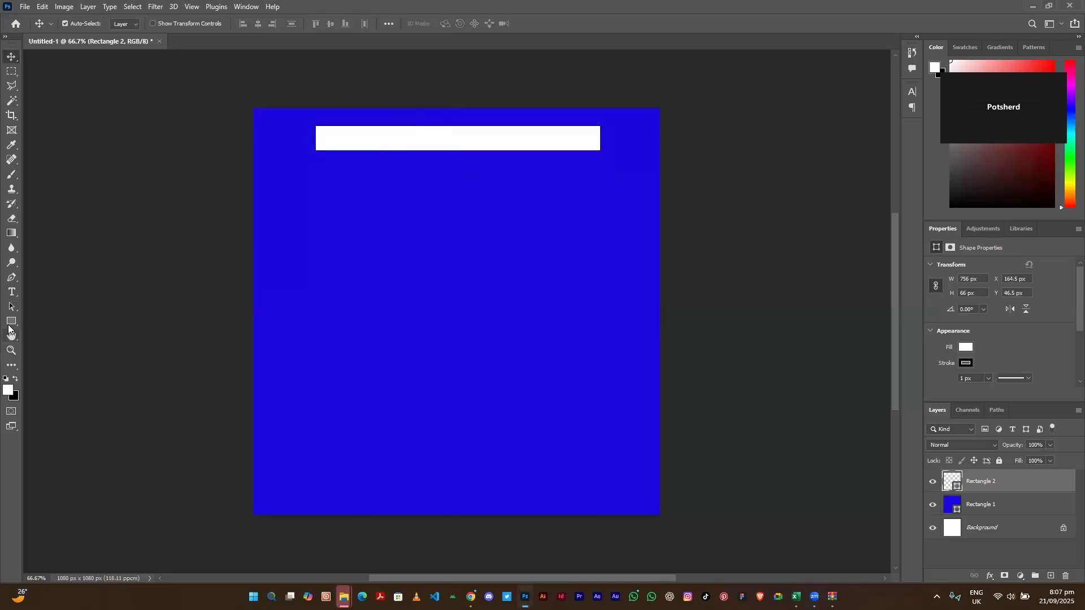
{"action": "left_click", "coordinate": [8, 323]}
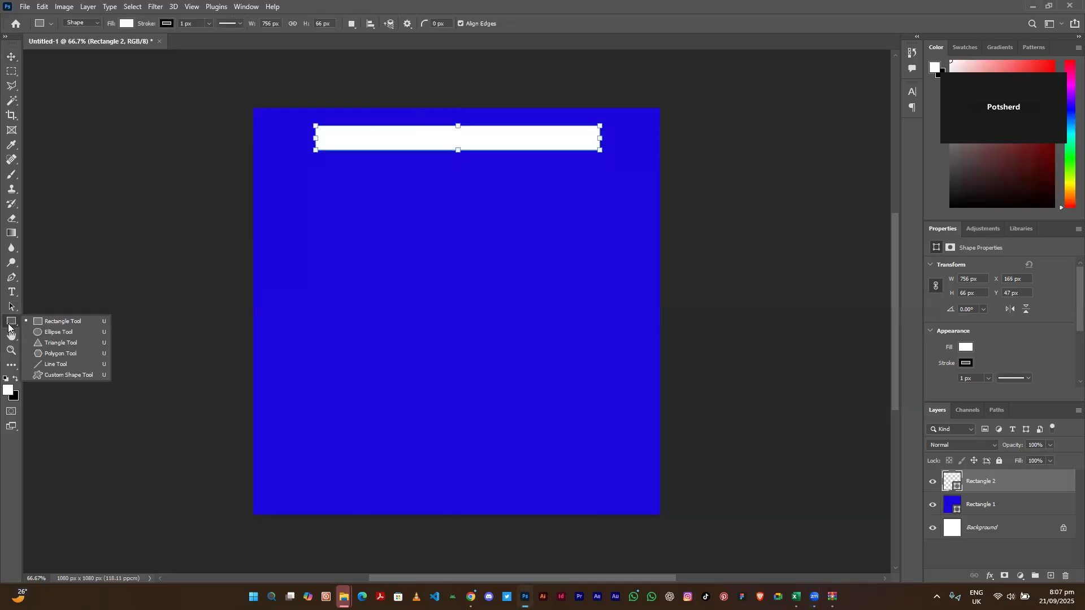
{"action": "left_click", "coordinate": [166, 25]}
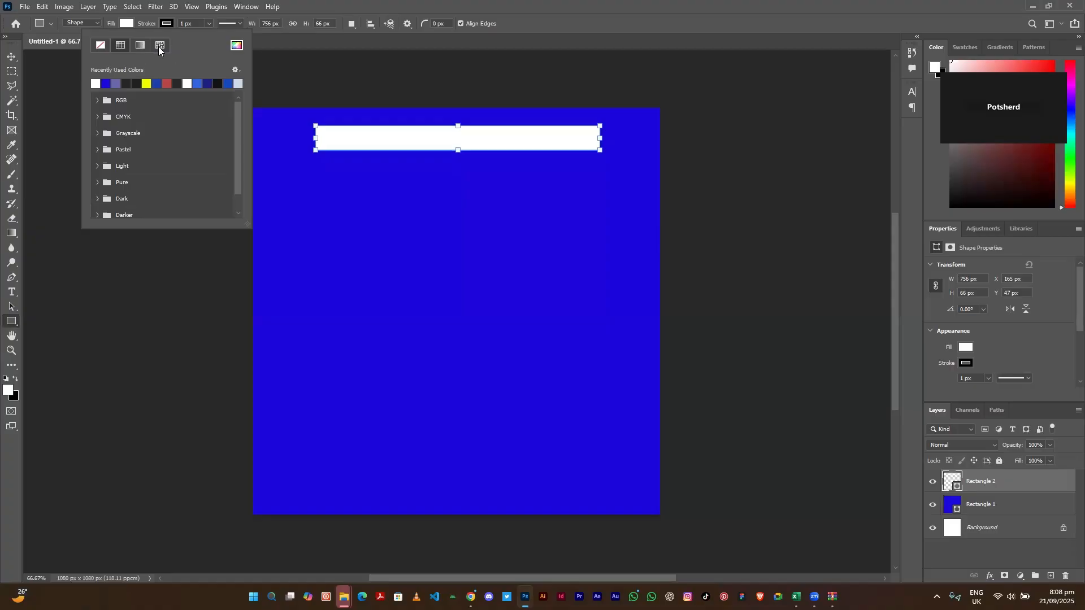
{"action": "left_click", "coordinate": [101, 46]}
- Nudge the stroke-free white bar slightly down to Y 50 px
{"action": "left_click", "coordinate": [11, 56]}
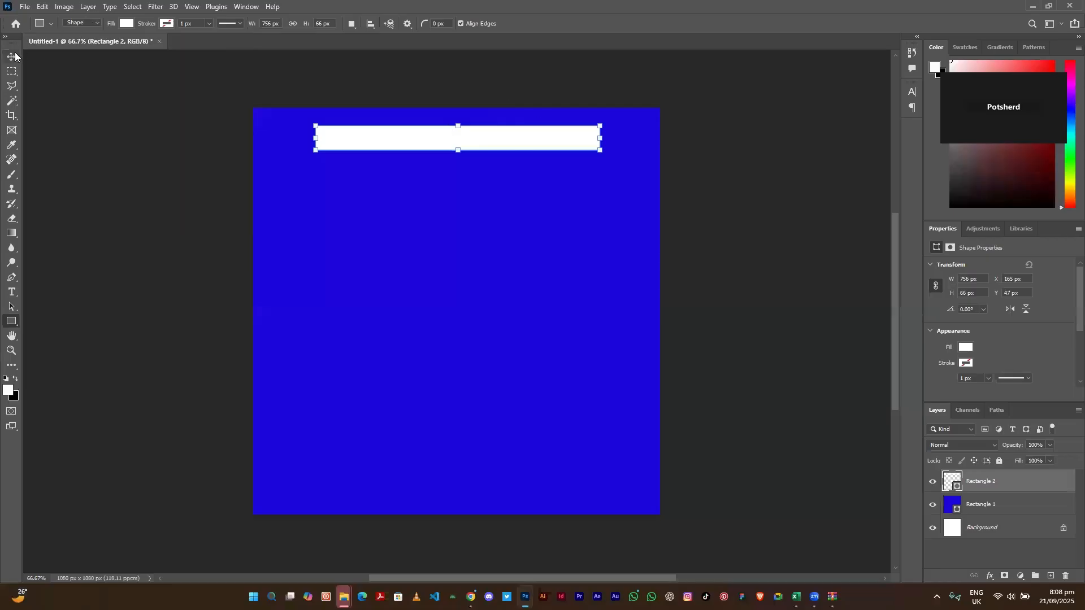
{"action": "left_click", "coordinate": [11, 57]}
{"action": "left_click_drag", "start_coordinate": [560, 141], "coordinate": [560, 143]}
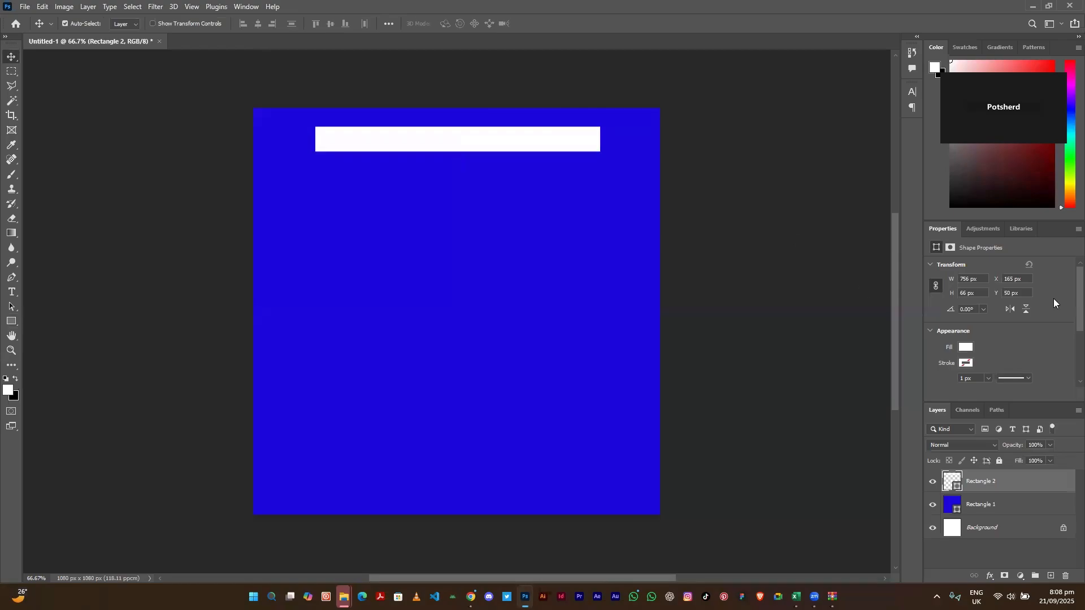
- Give the white bar 30 px rounded corners and drag it into the square's lower part
{"action": "scroll", "coordinate": [1066, 278], "scroll_direction": "down", "scroll_amount": 5}
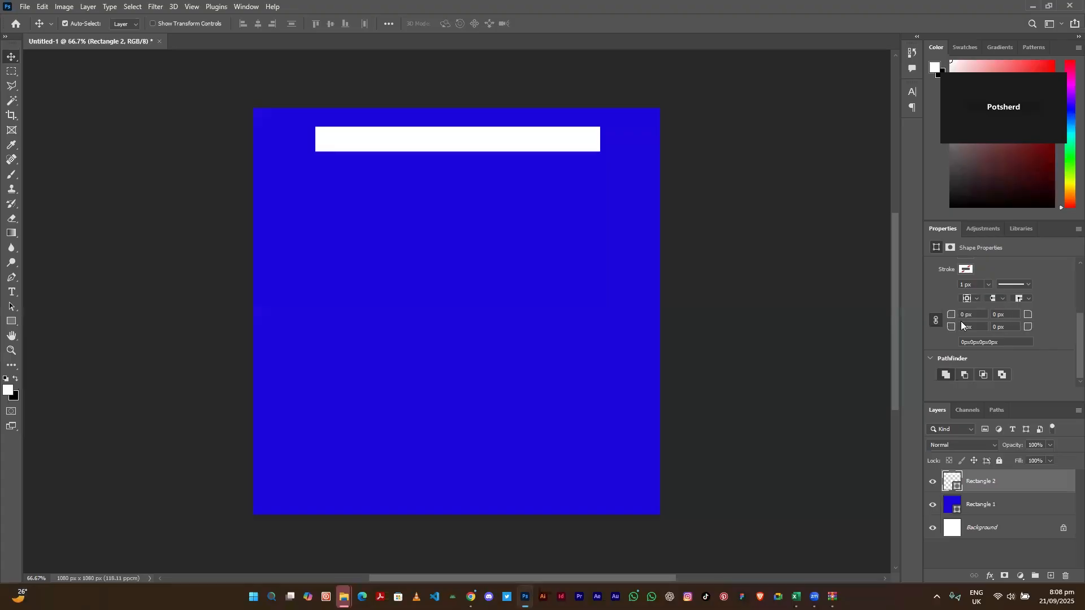
{"action": "left_click_drag", "start_coordinate": [954, 316], "coordinate": [983, 317]}
{"action": "type", "text": "1"}
{"action": "type", "text": "30"}
{"action": "mouse_move", "coordinate": [396, 140]}
{"action": "left_mouse_down"}
{"action": "mouse_move", "coordinate": [401, 158]}
{"action": "mouse_move", "coordinate": [435, 146]}
{"action": "mouse_move", "coordinate": [392, 157]}
{"action": "mouse_move", "coordinate": [400, 475]}
{"action": "mouse_move", "coordinate": [397, 423]}
{"action": "left_mouse_up"}
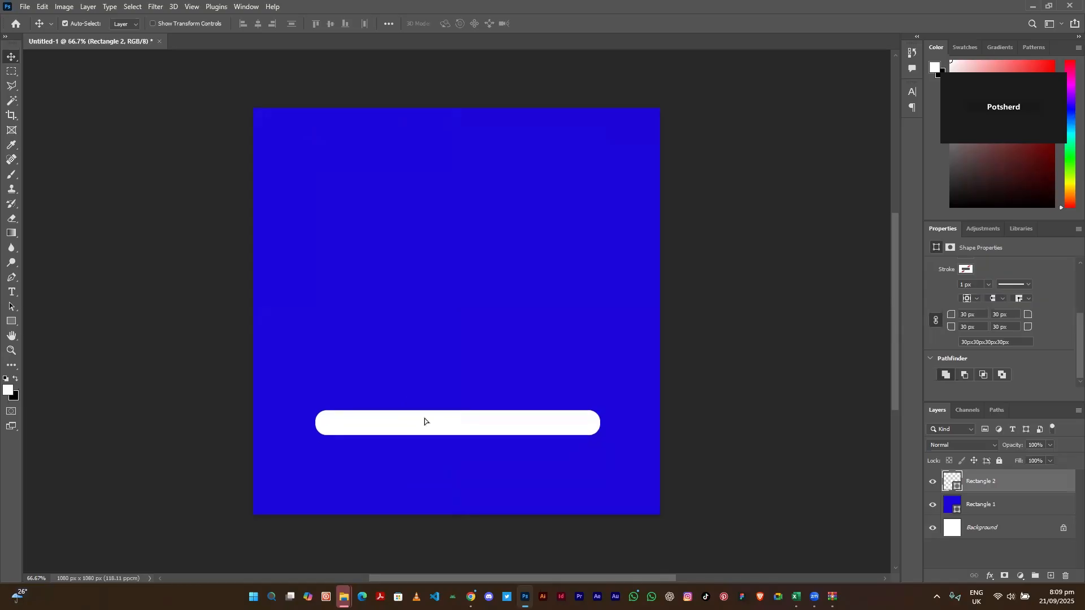
- Free-transform the rounded bar to roughly 893×270 px, low in the blue square
{"action": "left_click_drag", "start_coordinate": [425, 417], "coordinate": [426, 394]}
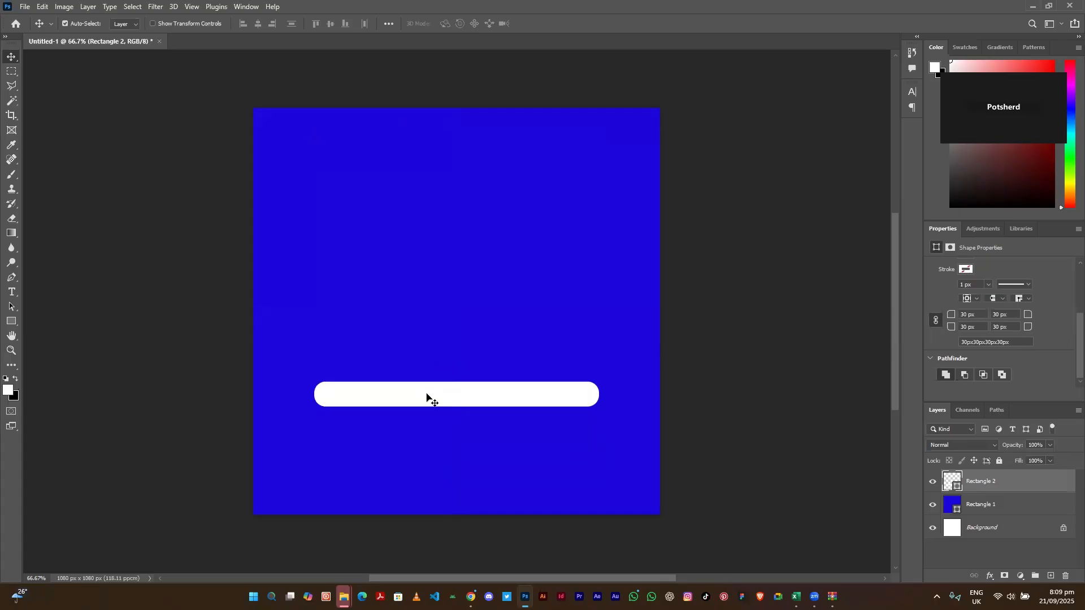
{"action": "key", "text": "ctrl"}
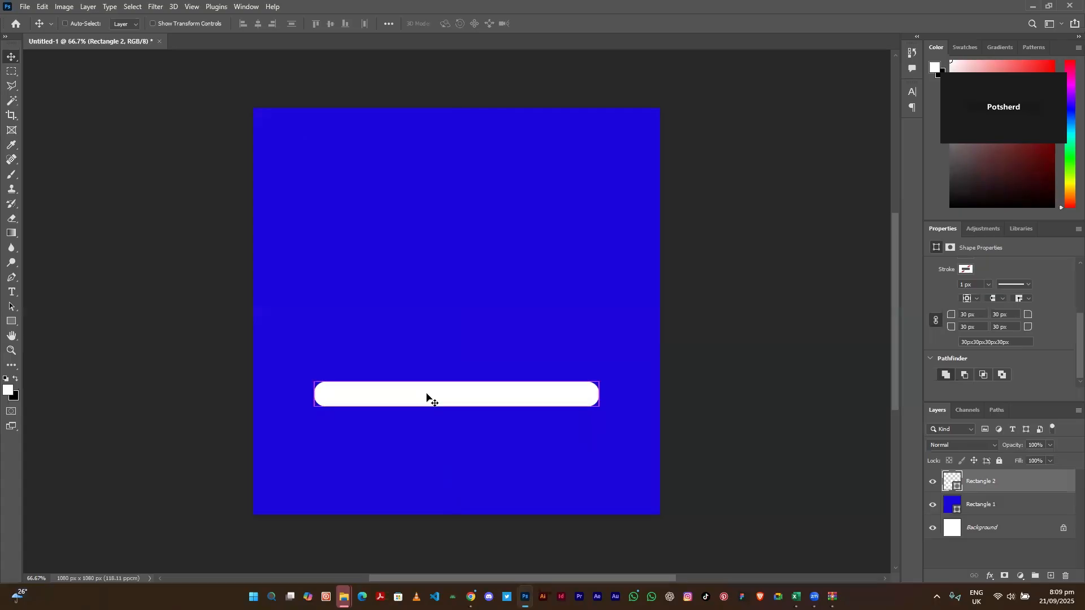
{"action": "key", "text": "ctrl+t"}
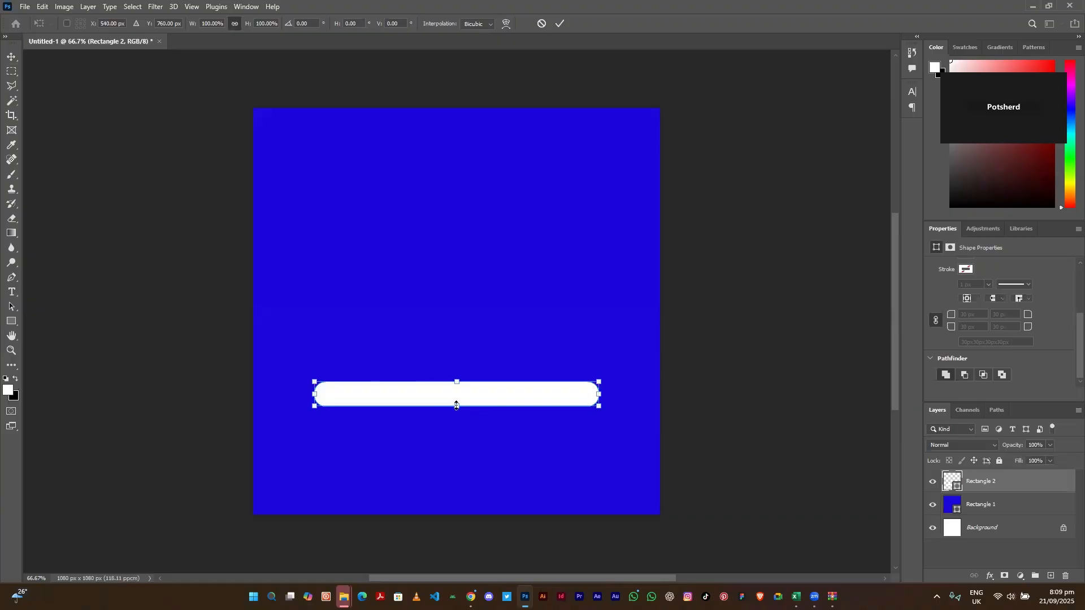
{"action": "mouse_move", "coordinate": [457, 405]}
{"action": "left_mouse_down"}
{"action": "mouse_move", "coordinate": [457, 425]}
{"action": "mouse_move", "coordinate": [461, 415]}
{"action": "left_mouse_up"}
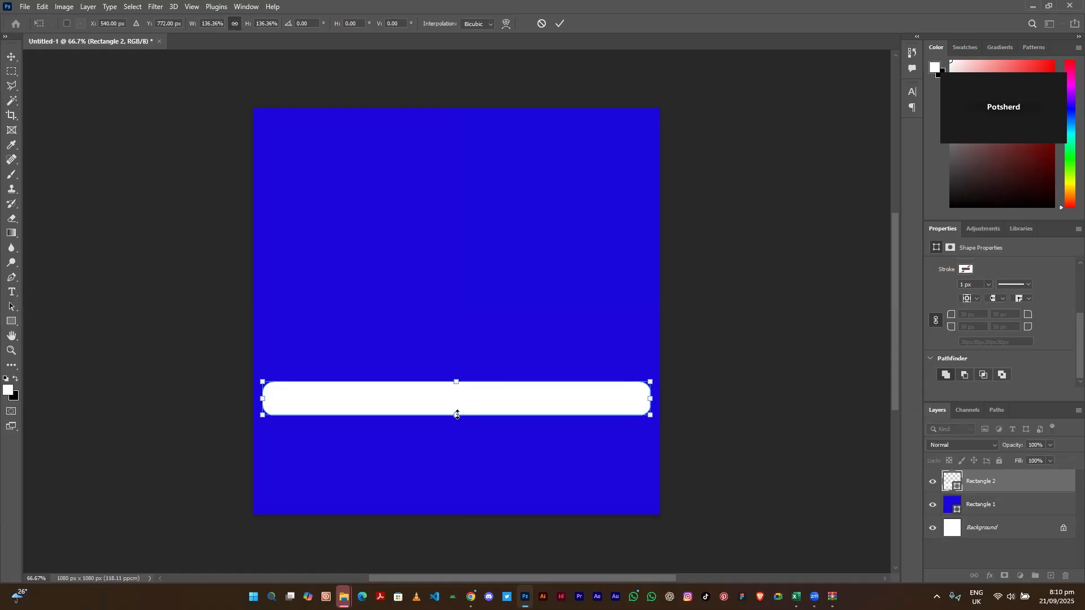
{"action": "mouse_move", "coordinate": [457, 415]}
{"action": "left_mouse_down"}
{"action": "mouse_move", "coordinate": [447, 478]}
{"action": "mouse_move", "coordinate": [450, 420]}
{"action": "left_mouse_up"}
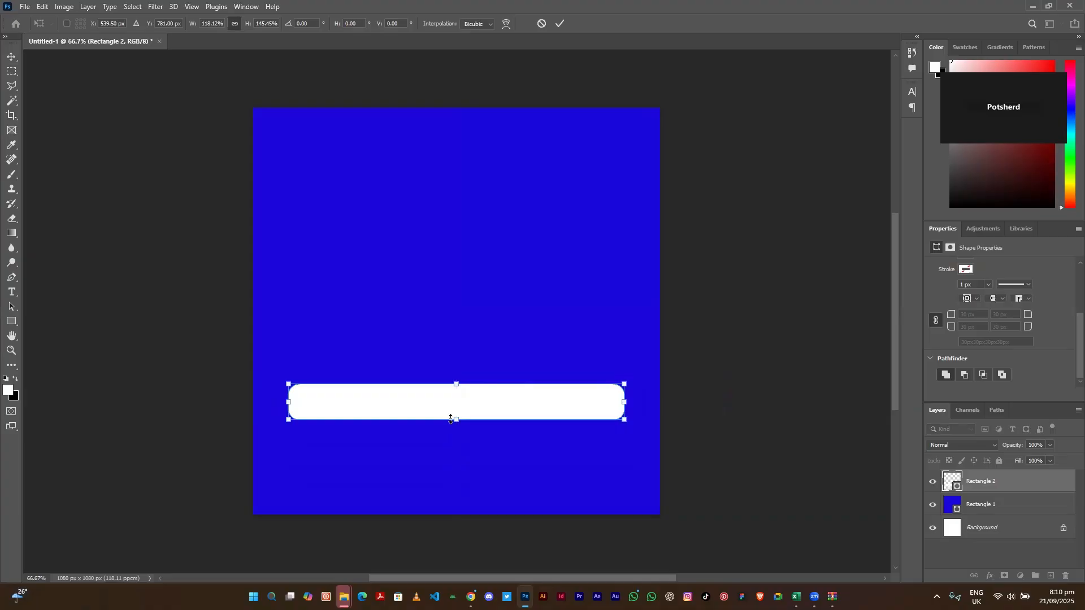
{"action": "left_click_drag", "start_coordinate": [457, 419], "coordinate": [457, 490]}
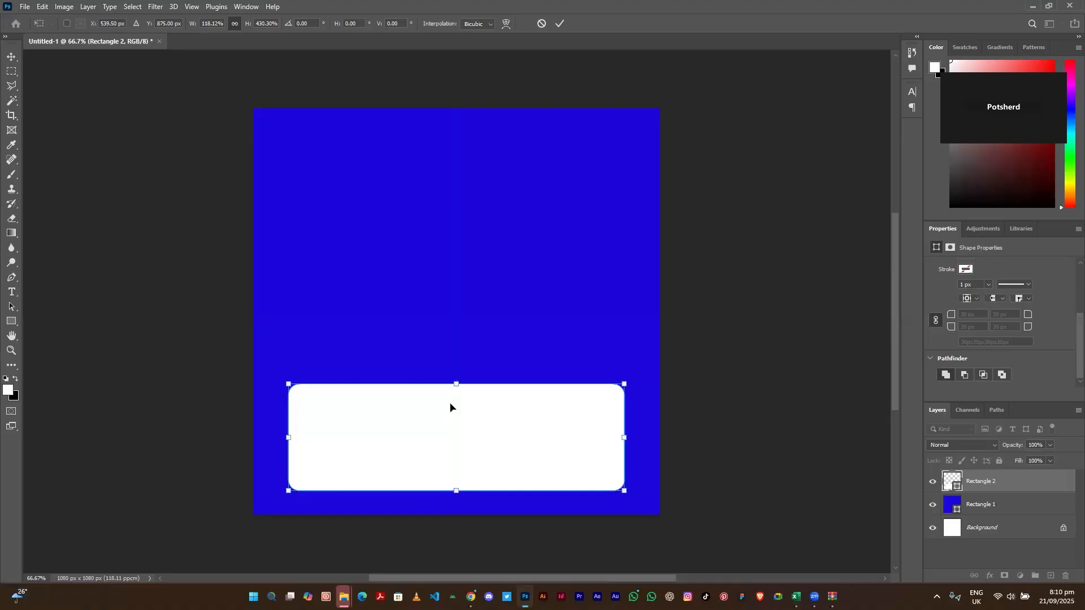
- Redo the card's height stretch, move it up to Y 740 px, and commit the transform
{"action": "key", "text": "ctrl+z"}
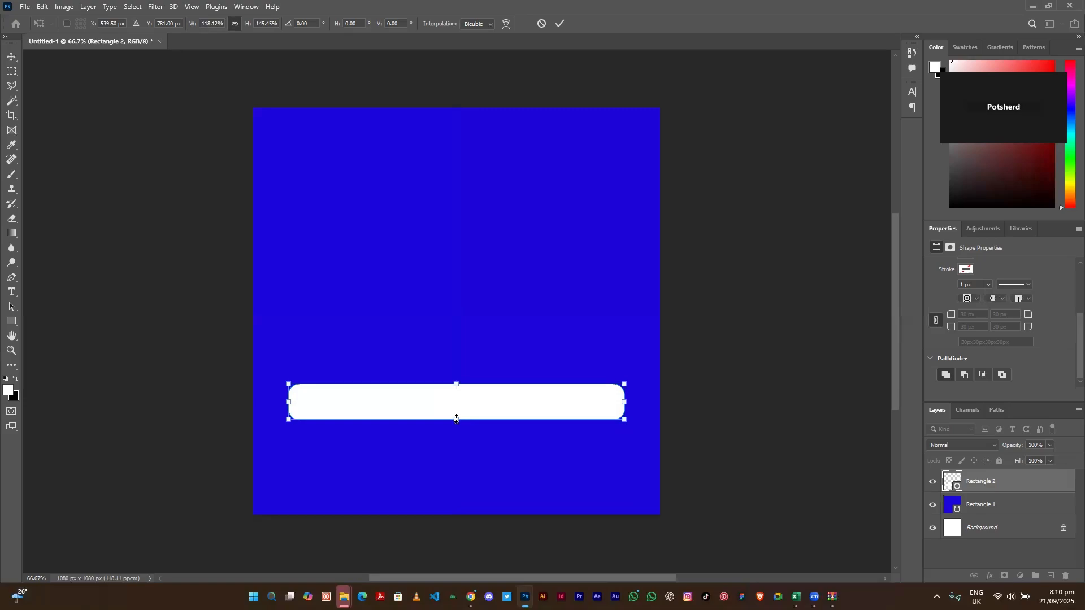
{"action": "left_click_drag", "start_coordinate": [457, 419], "coordinate": [453, 487]}
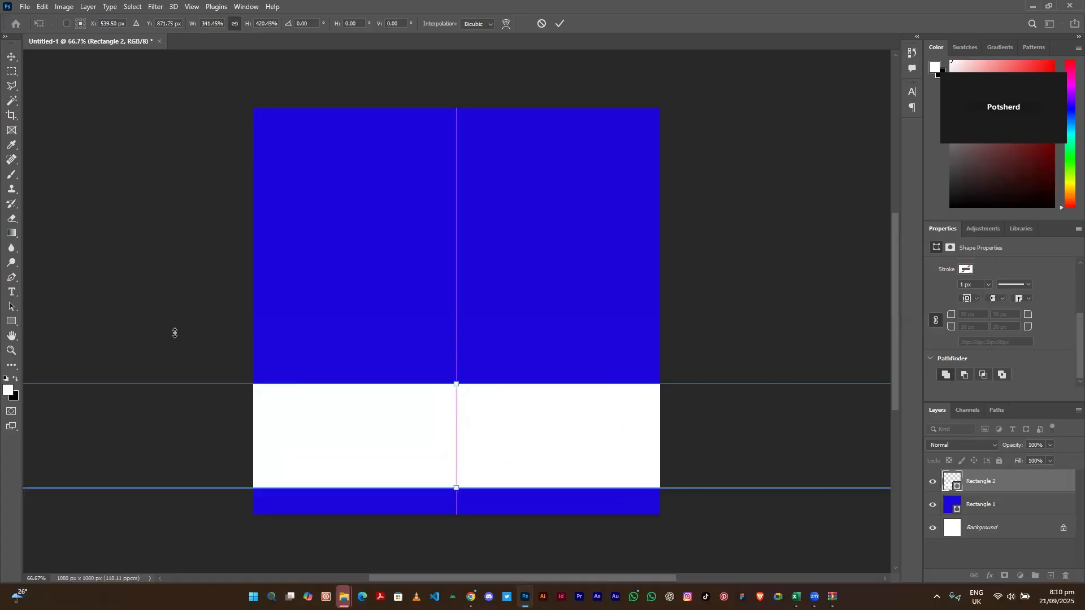
{"action": "key", "text": "ctrl+z"}
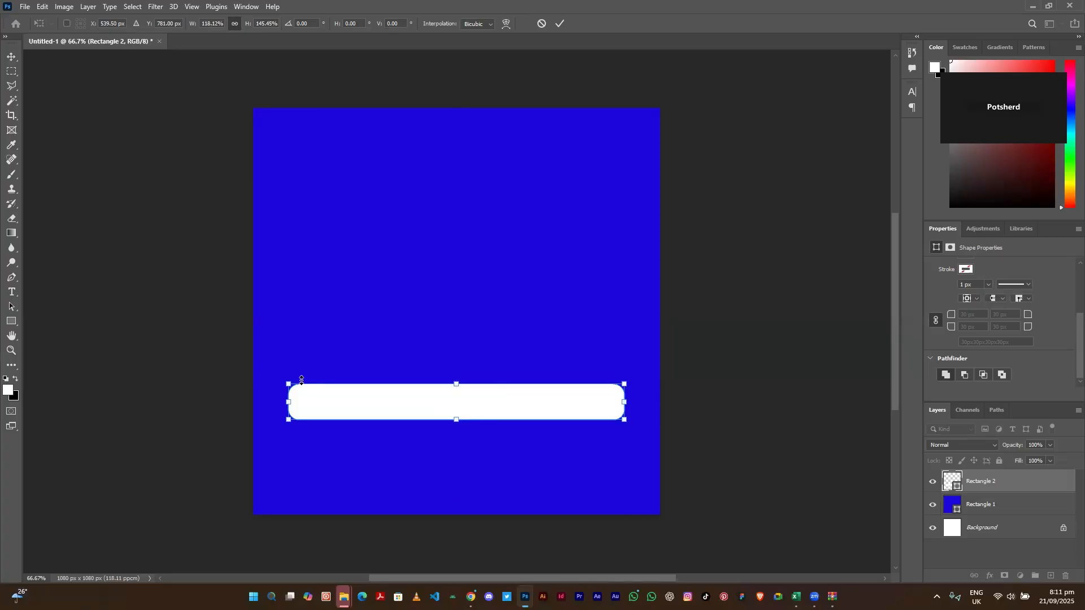
{"action": "left_click_drag", "start_coordinate": [456, 420], "coordinate": [457, 488]}
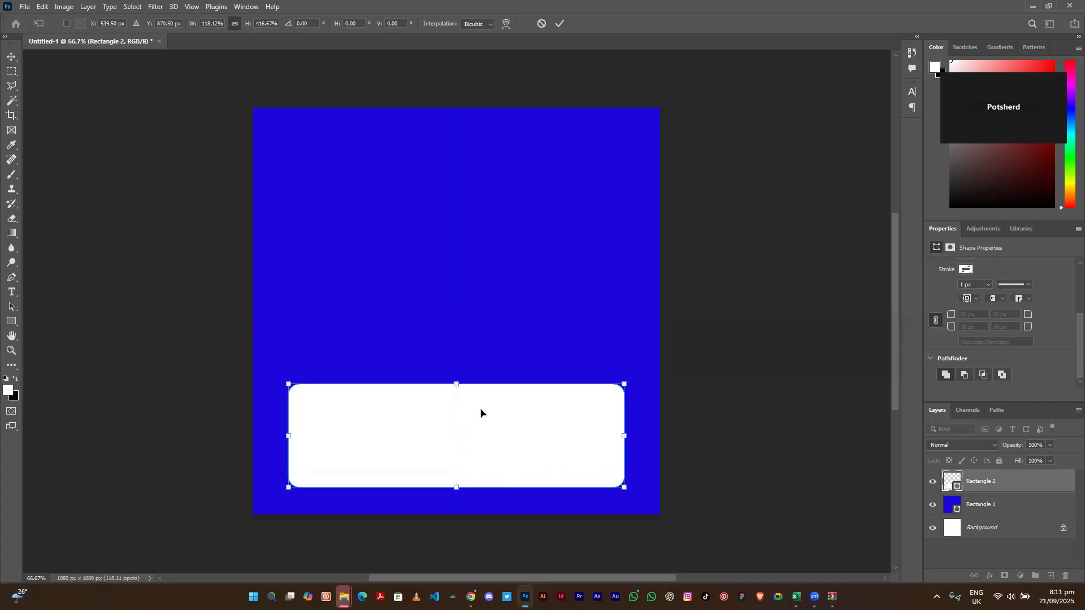
{"action": "left_click_drag", "start_coordinate": [481, 407], "coordinate": [481, 412]}
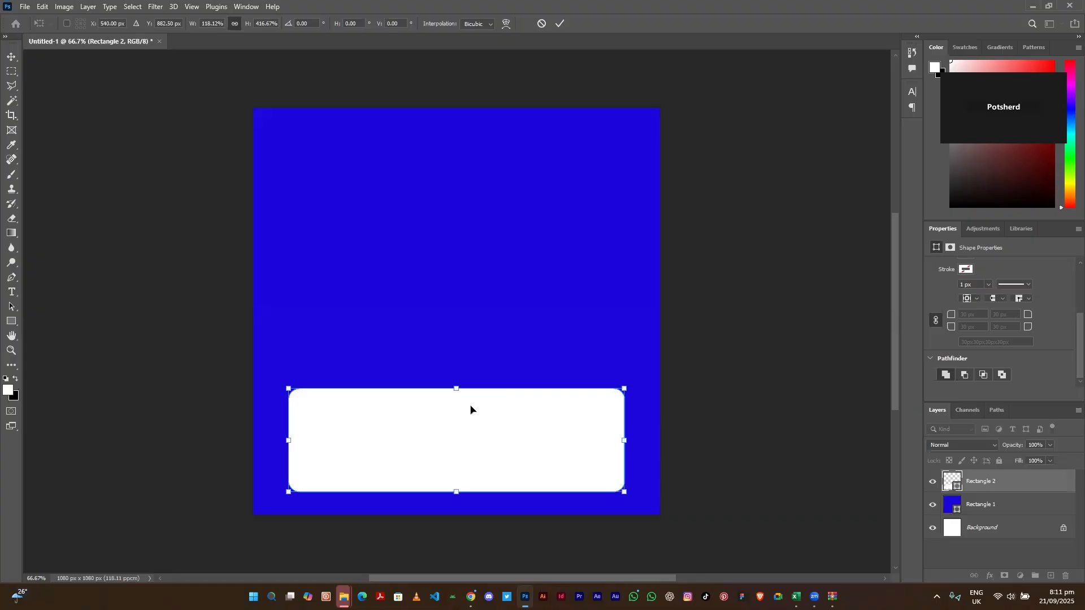
{"action": "left_click_drag", "start_coordinate": [470, 408], "coordinate": [469, 356]}
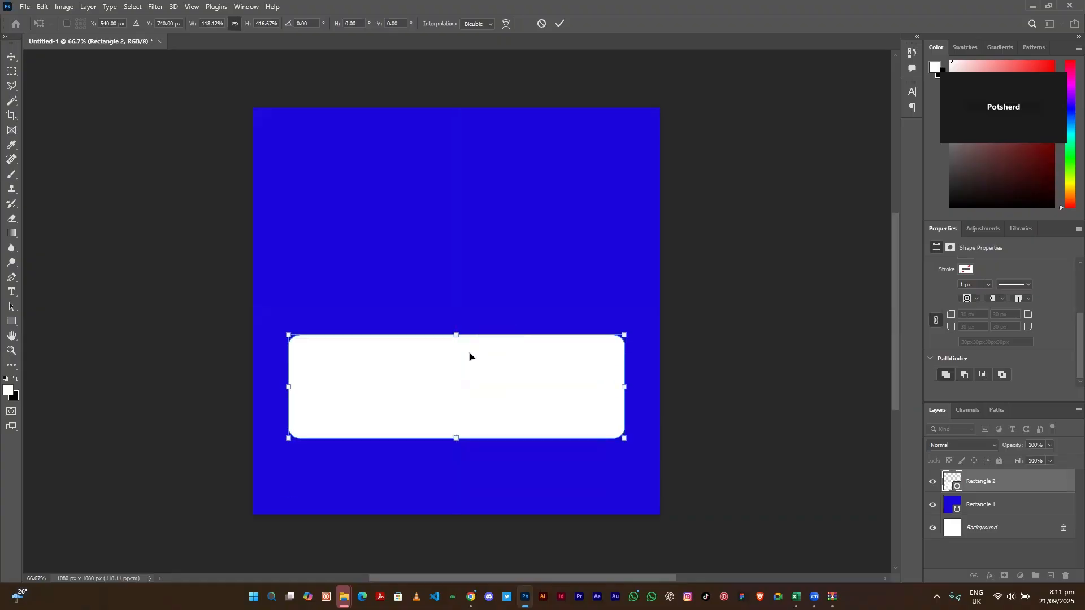
{"action": "right_click", "coordinate": [11, 57]}
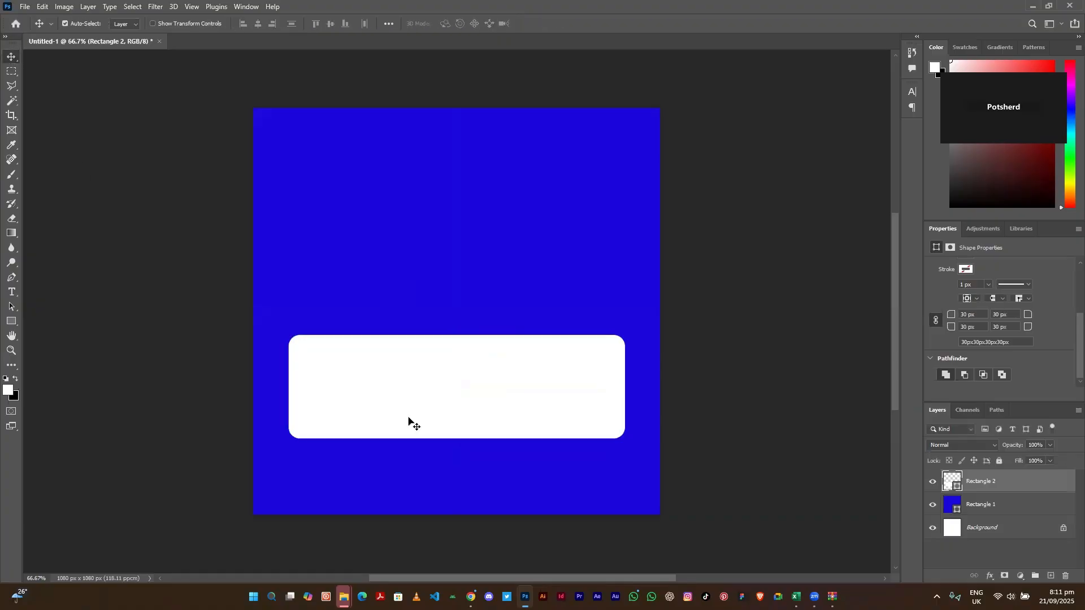
- Delete the white card and draw a new 738×61 px rectangle near the square's top
{"action": "key", "text": "Delete"}
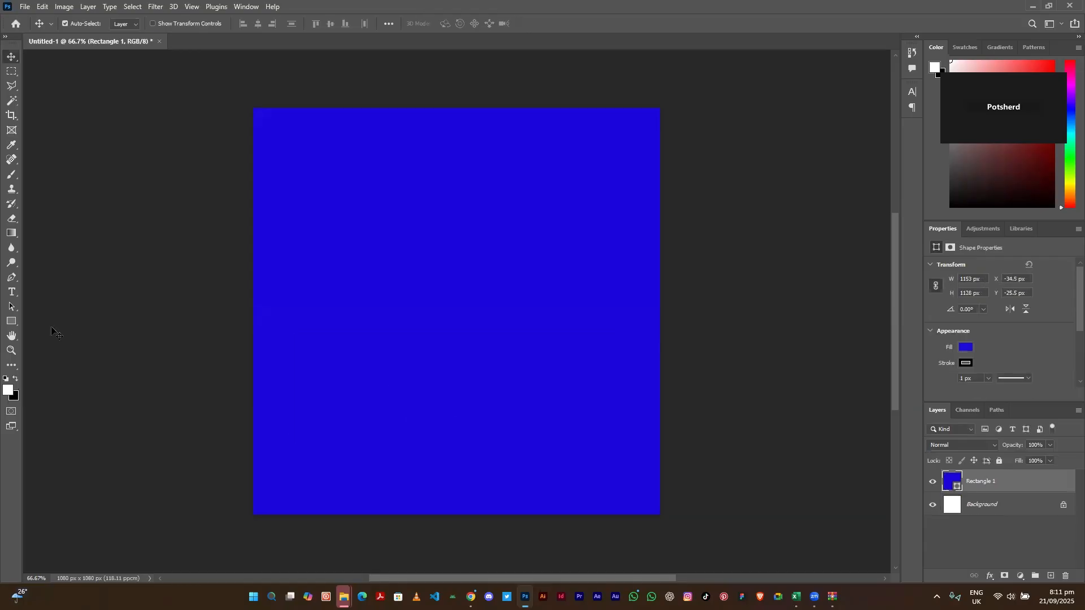
{"action": "left_click", "coordinate": [11, 323]}
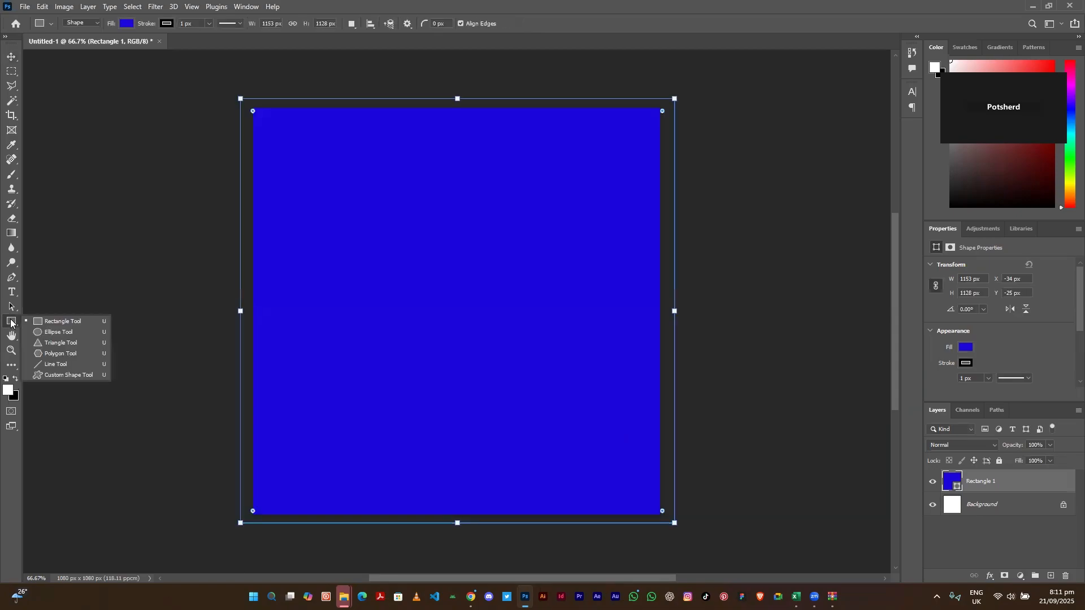
{"action": "left_click", "coordinate": [44, 322]}
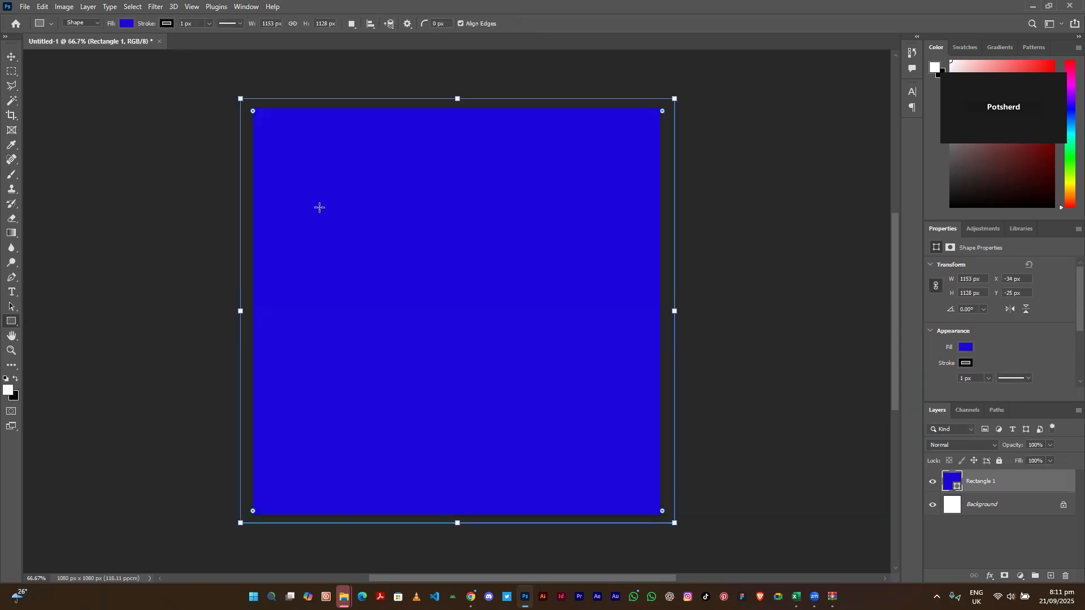
{"action": "left_click_drag", "start_coordinate": [310, 148], "coordinate": [587, 169]}
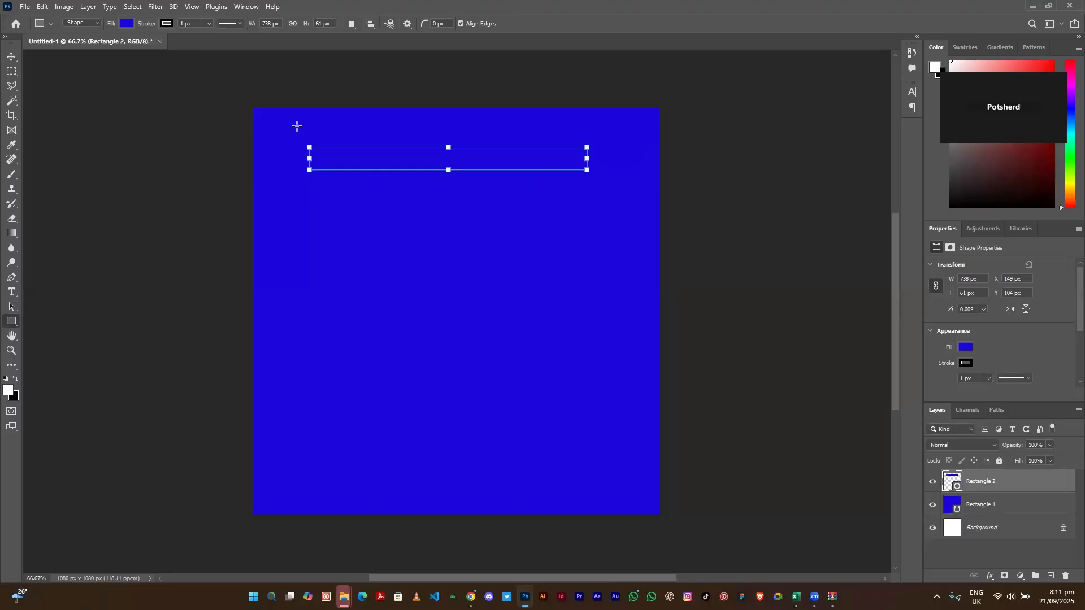
- Give the new bar a white fill and no stroke
{"action": "left_click", "coordinate": [125, 24]}
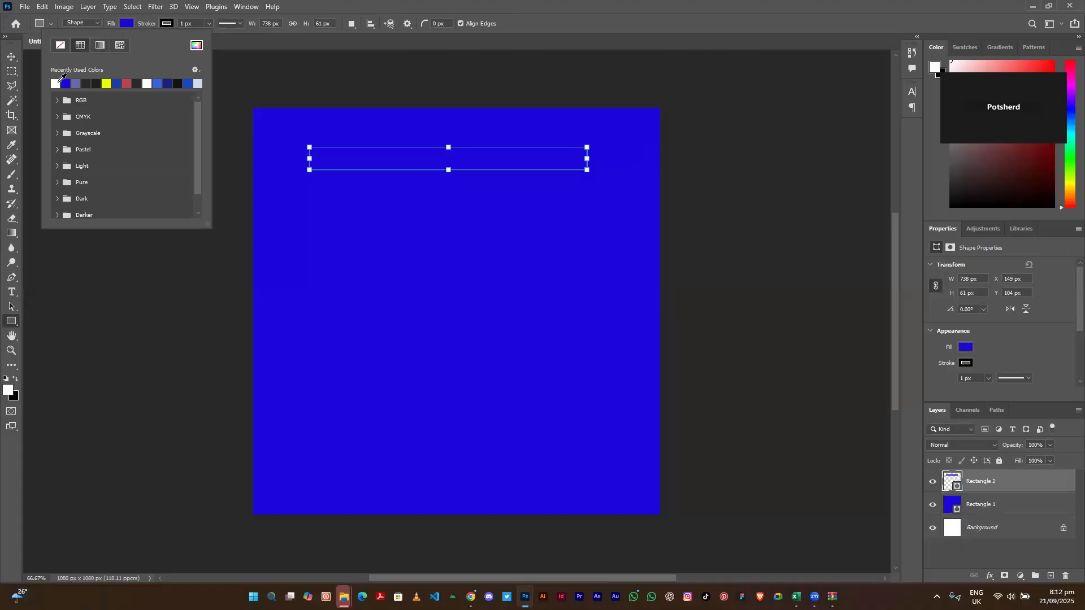
{"action": "left_click", "coordinate": [56, 83]}
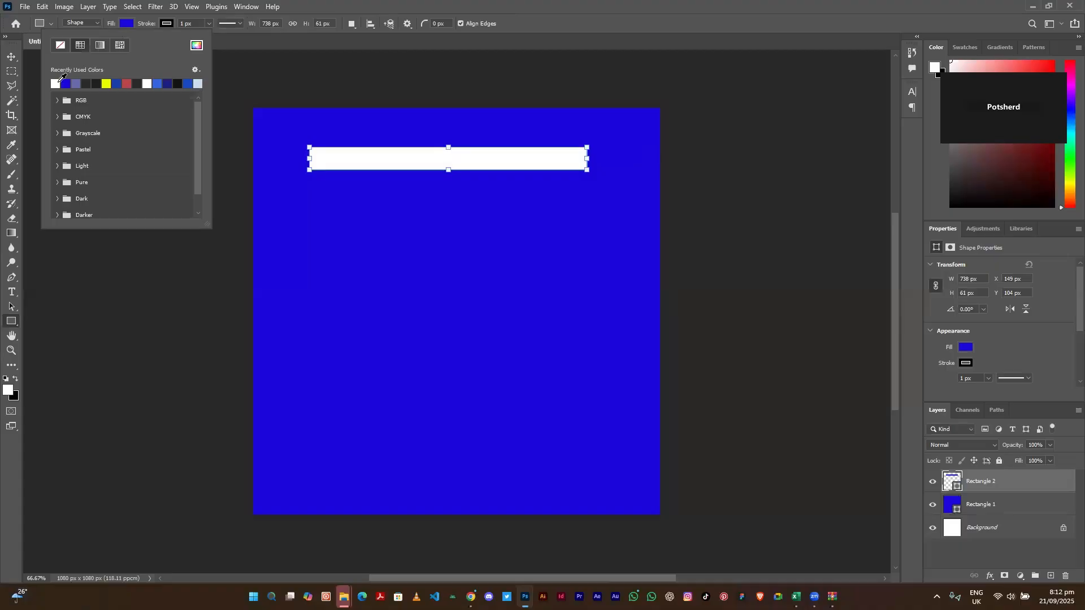
{"action": "left_click", "coordinate": [164, 24]}
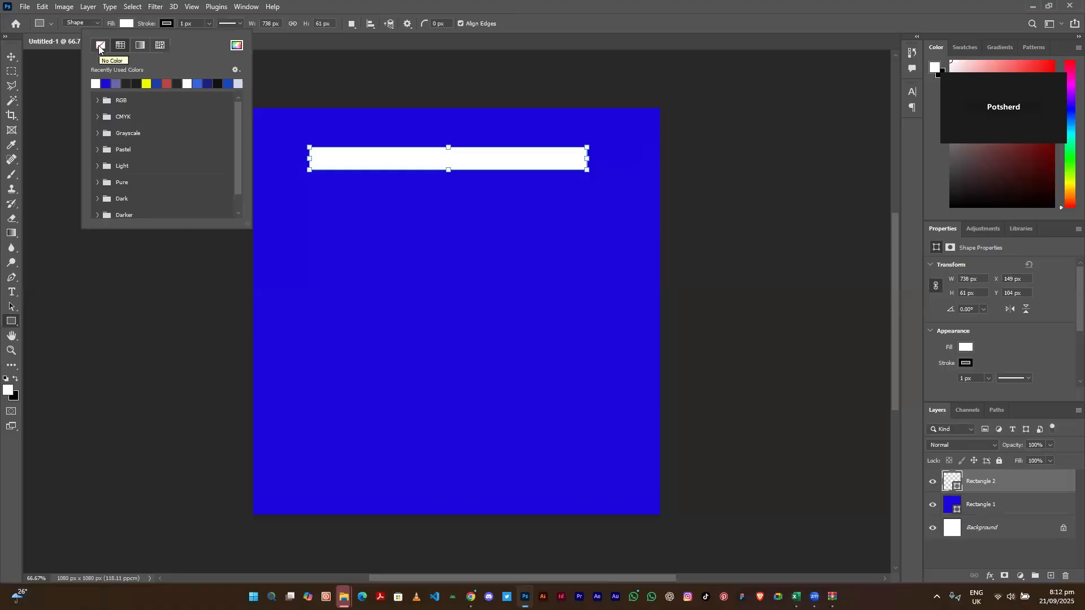
{"action": "left_click", "coordinate": [100, 46]}
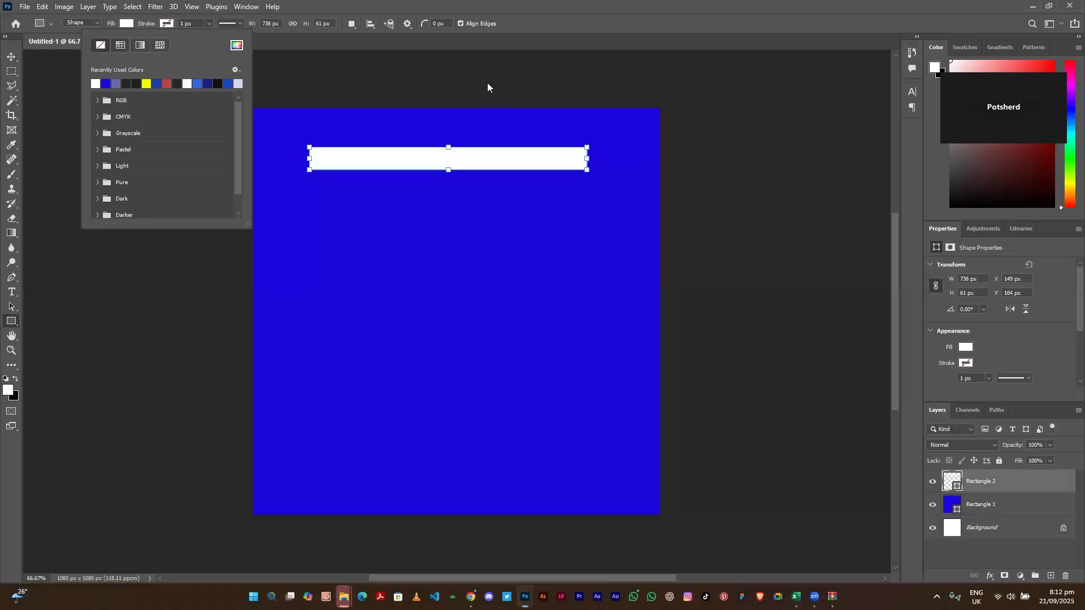
{"action": "left_click", "coordinate": [8, 58]}
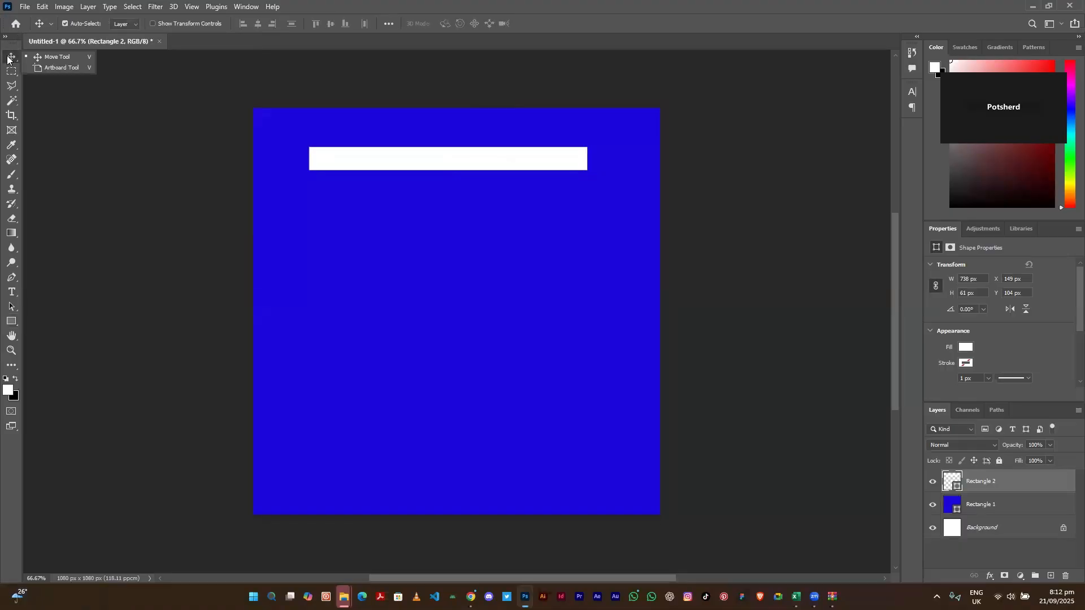
- Shift the bar slightly right and round all four linked corners to about 30.5 px
{"action": "left_click_drag", "start_coordinate": [400, 160], "coordinate": [414, 151]}
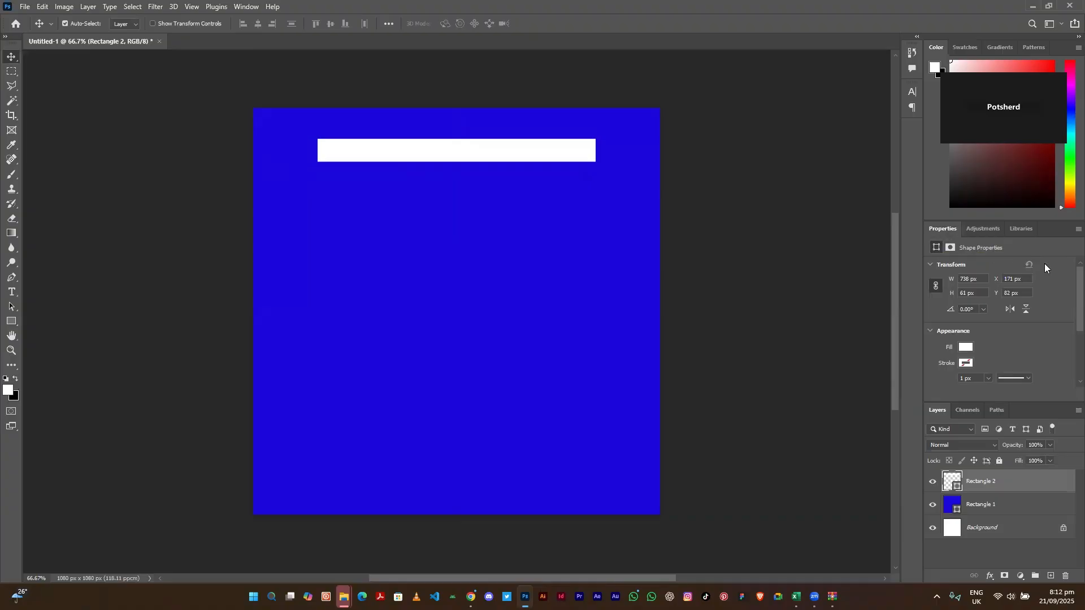
{"action": "scroll", "coordinate": [1068, 291], "scroll_direction": "down", "scroll_amount": 4}
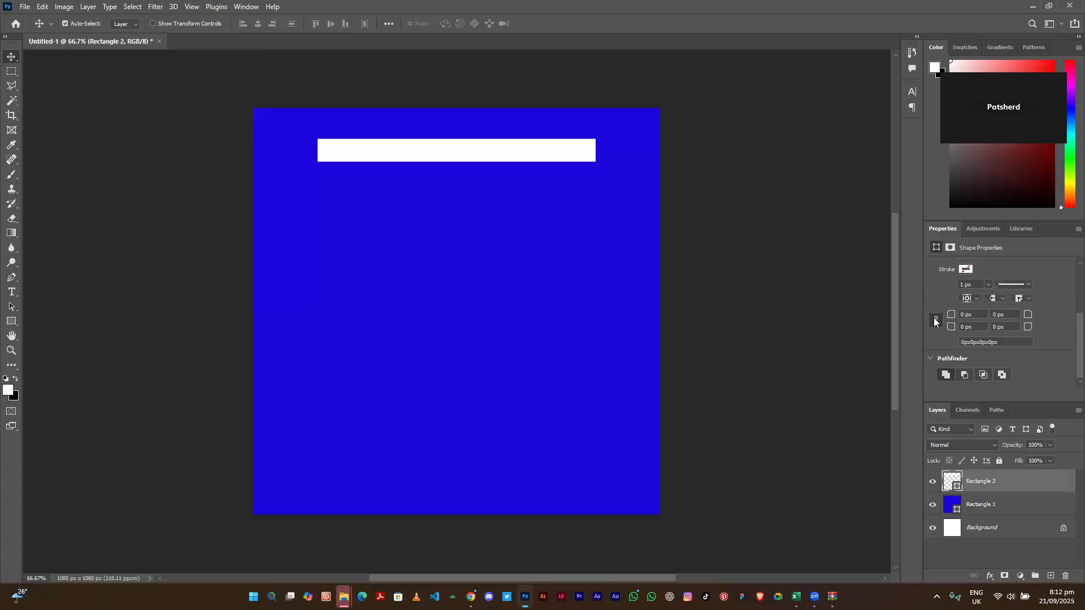
{"action": "left_click", "coordinate": [935, 320]}
{"action": "type", "text": "3"}
{"action": "key", "text": "Return"}
{"action": "left_click", "coordinate": [951, 317]}
{"action": "mouse_move", "coordinate": [951, 318]}
{"action": "left_mouse_down"}
{"action": "mouse_move", "coordinate": [1006, 316]}
{"action": "mouse_move", "coordinate": [954, 316]}
{"action": "left_mouse_up"}
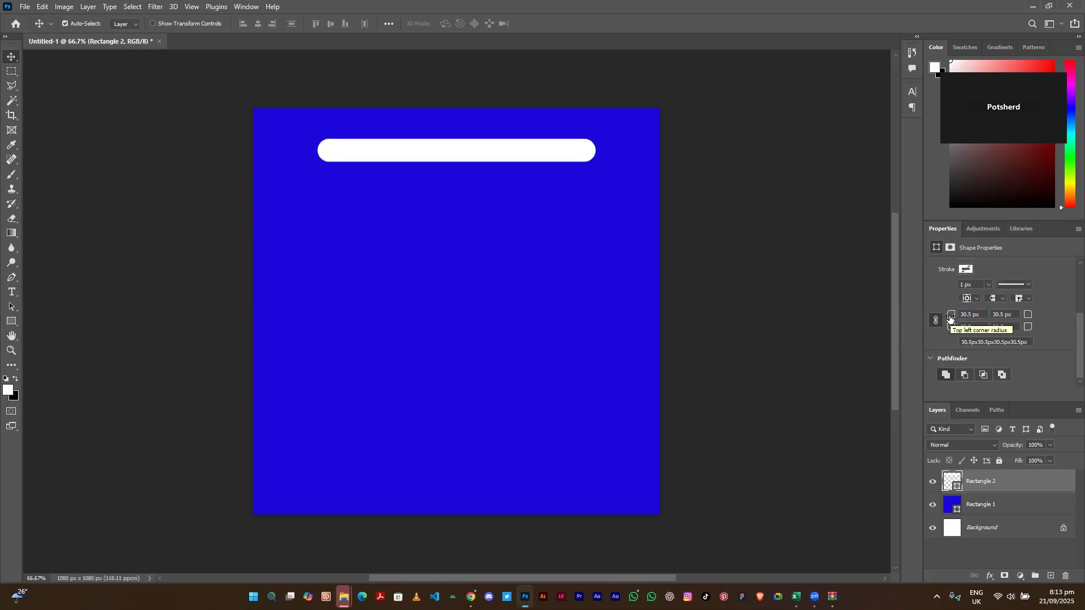
- Set the pill's corner radius to exactly 30 px and move it down to around Y 845 px
{"action": "left_click_drag", "start_coordinate": [950, 317], "coordinate": [987, 317]}
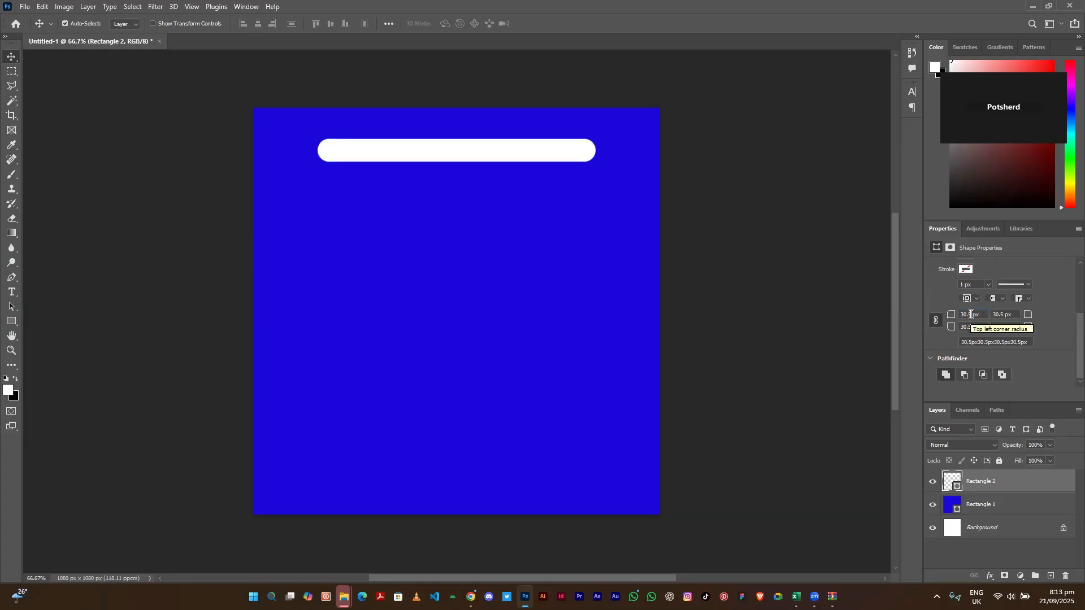
{"action": "left_click", "coordinate": [971, 314]}
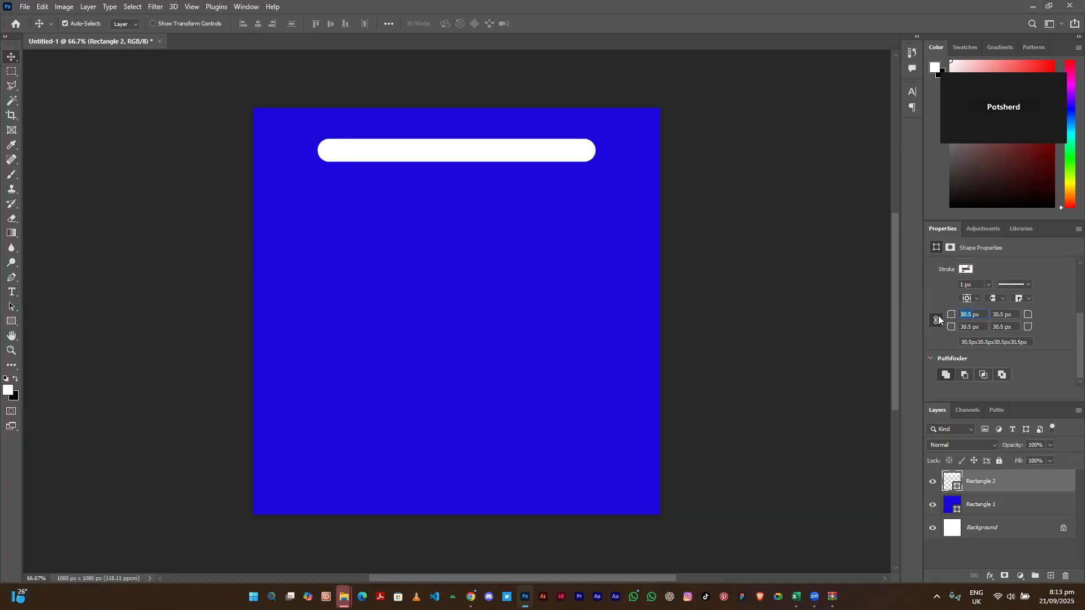
{"action": "type", "text": "30"}
{"action": "left_click_drag", "start_coordinate": [549, 151], "coordinate": [537, 308]}
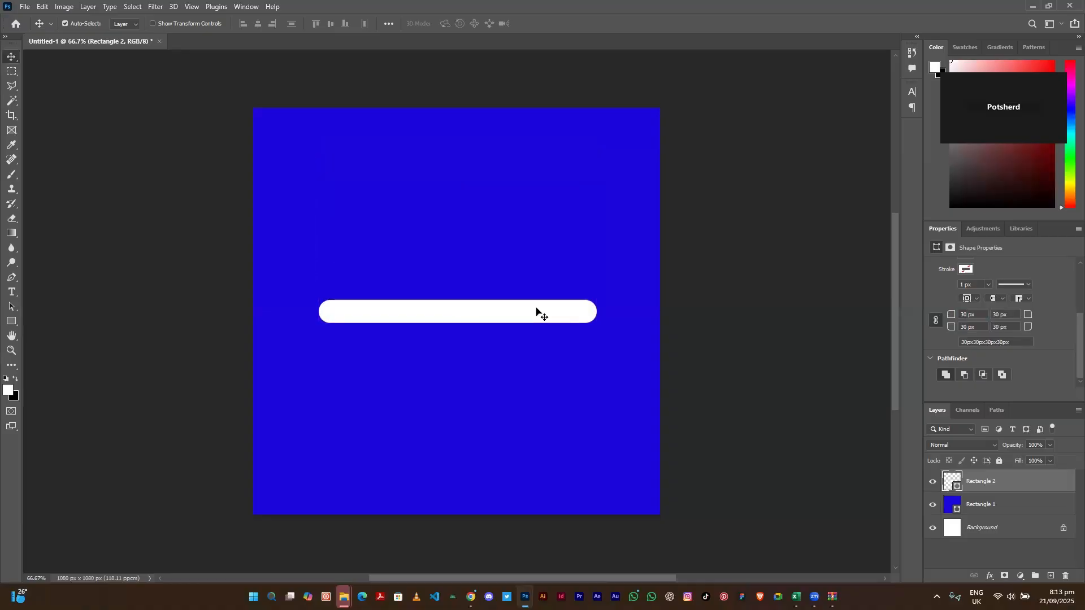
{"action": "left_click_drag", "start_coordinate": [536, 308], "coordinate": [541, 417]}
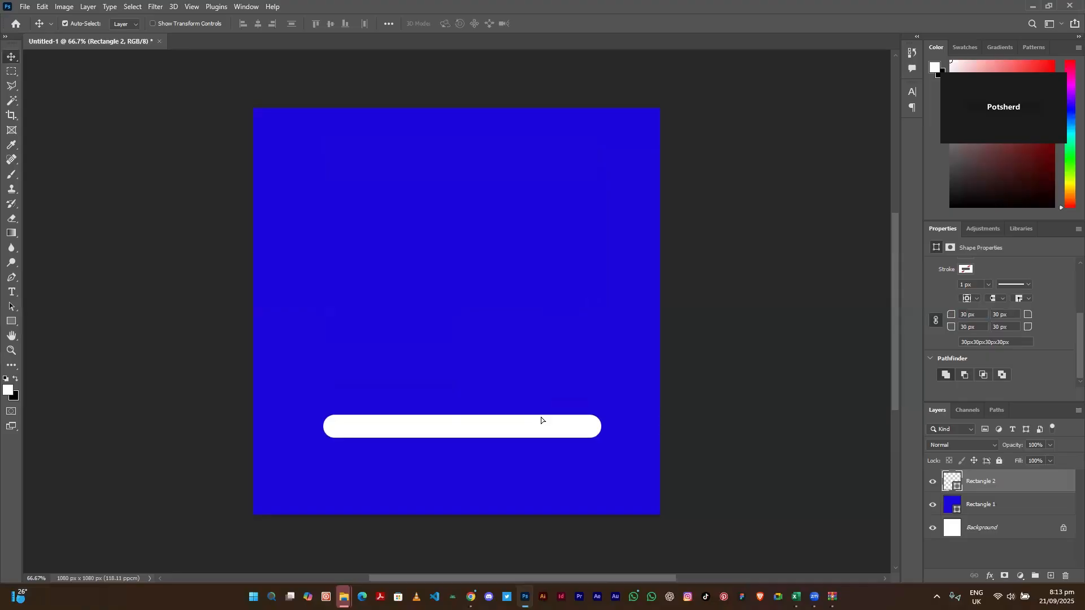
{"action": "key", "text": "ctrl+t"}
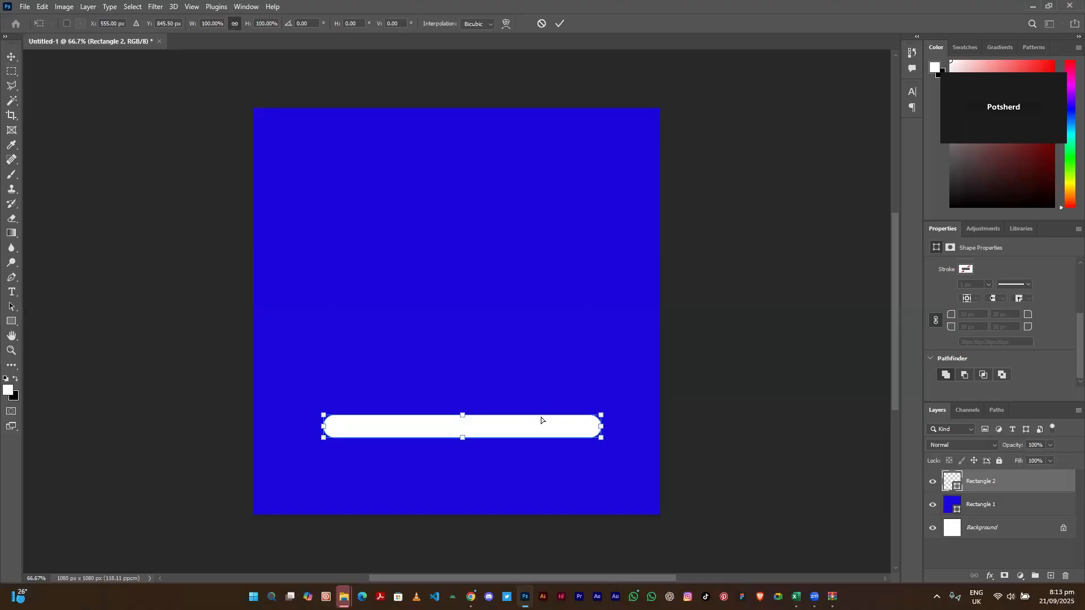
- Stretch the pill from its bottom and top edges into a tall card centred on the square
{"action": "left_click_drag", "start_coordinate": [463, 437], "coordinate": [466, 499]}
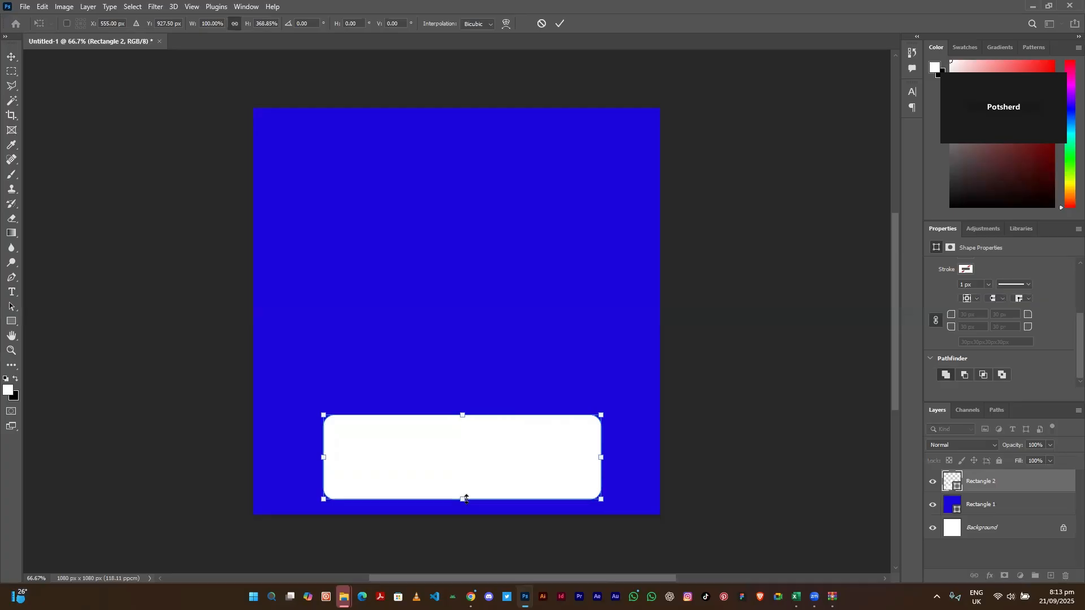
{"action": "left_click_drag", "start_coordinate": [462, 415], "coordinate": [463, 277]}
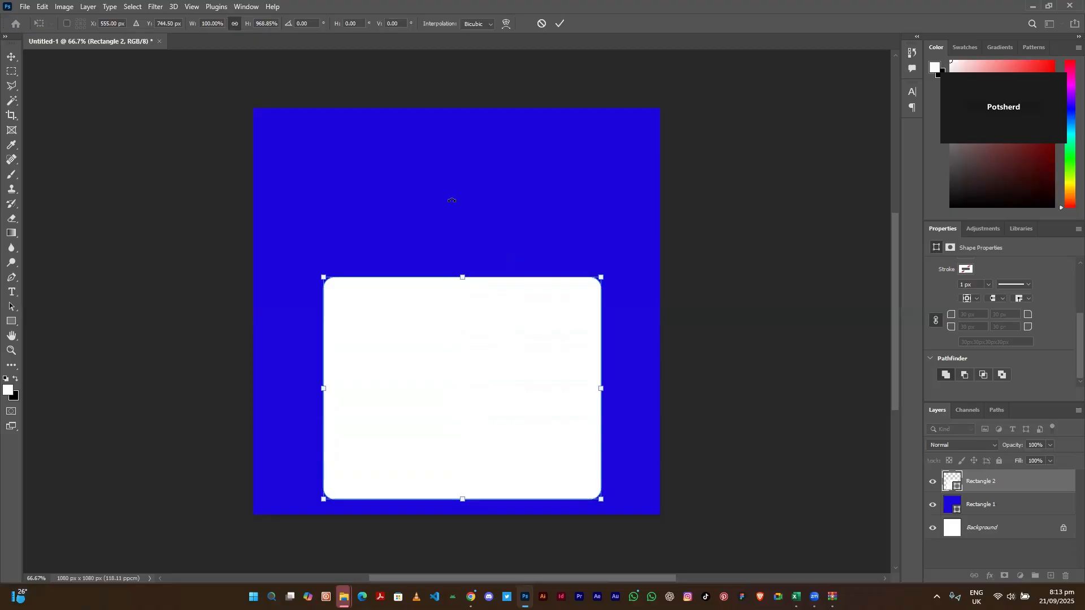
{"action": "left_click_drag", "start_coordinate": [462, 346], "coordinate": [457, 282]}
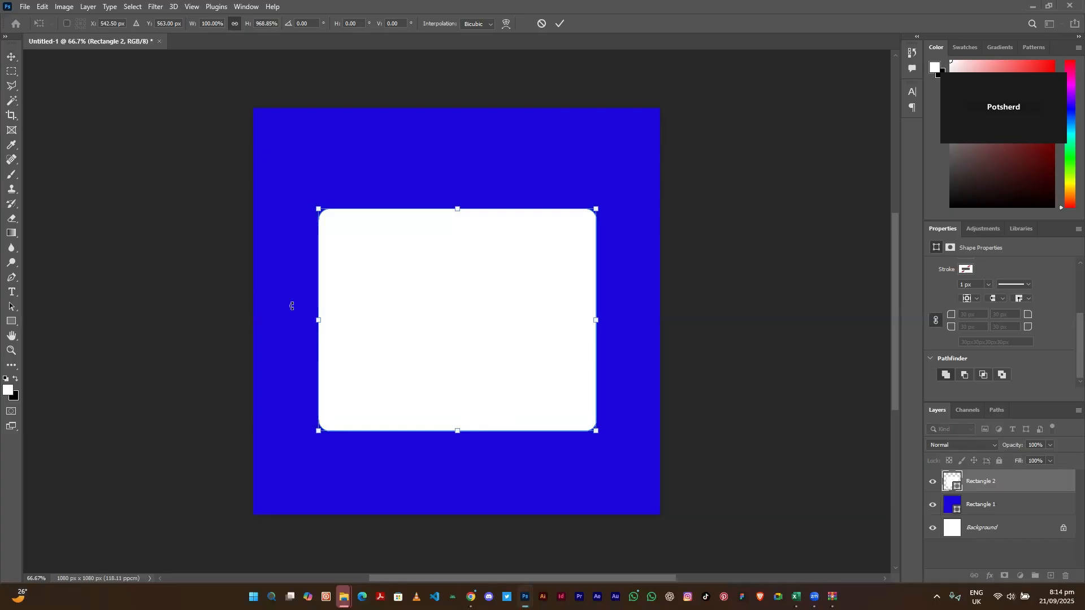
{"action": "key", "text": "Return"}
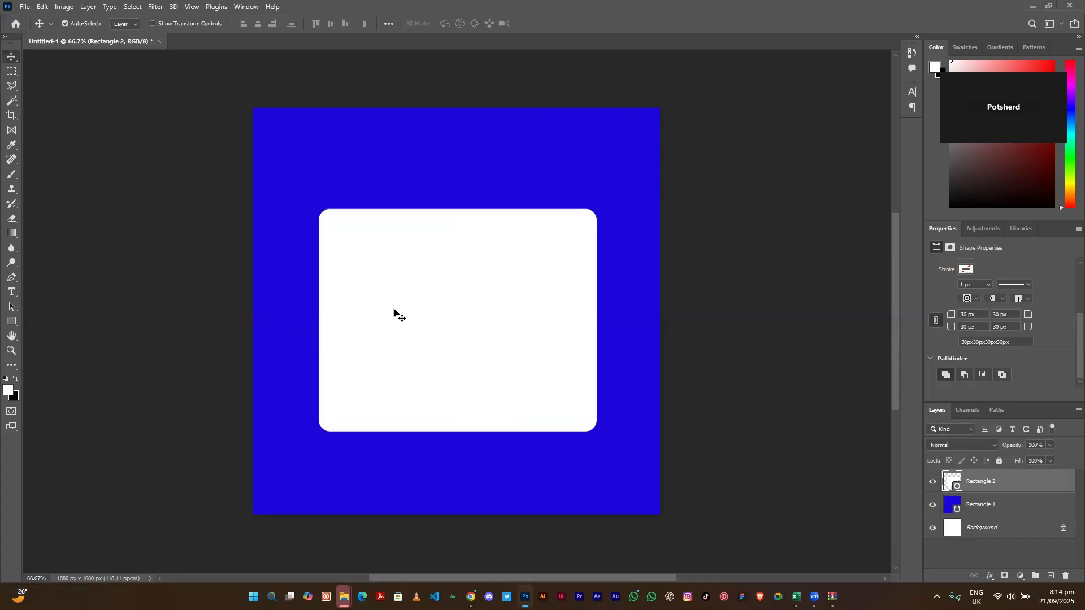
- Nudge the white card up slightly and pick the Horizontal Type Tool
{"action": "left_click_drag", "start_coordinate": [394, 309], "coordinate": [393, 301]}
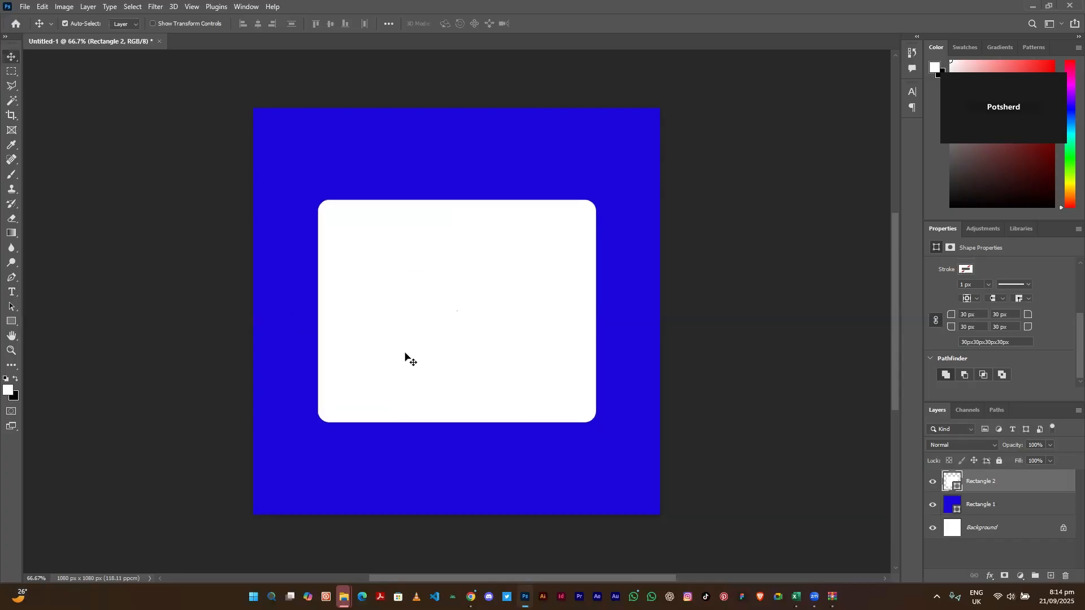
{"action": "left_click", "coordinate": [5, 294]}
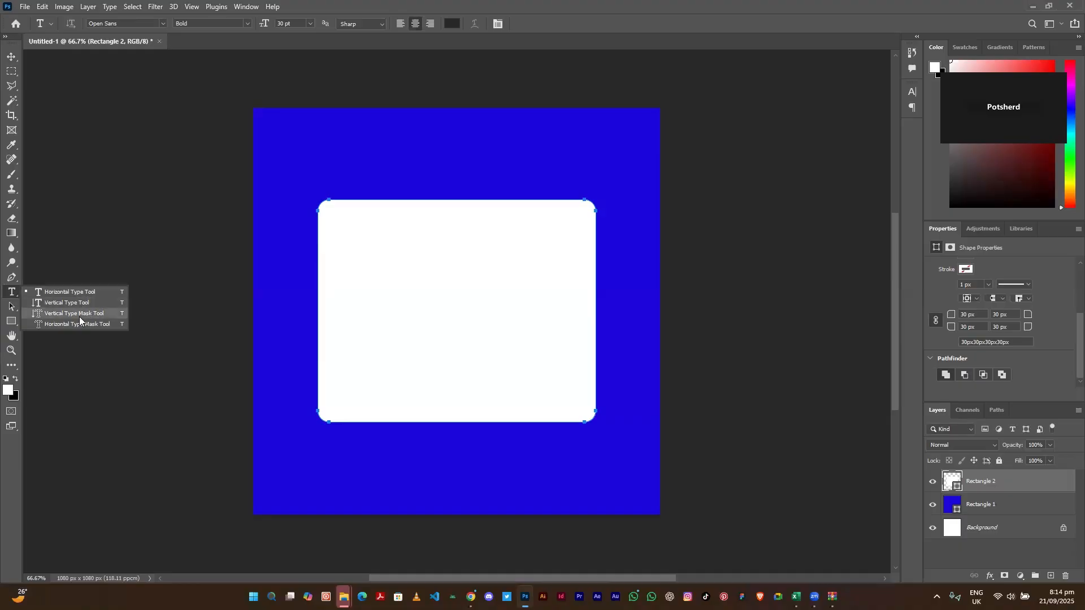
{"action": "left_click", "coordinate": [57, 292]}
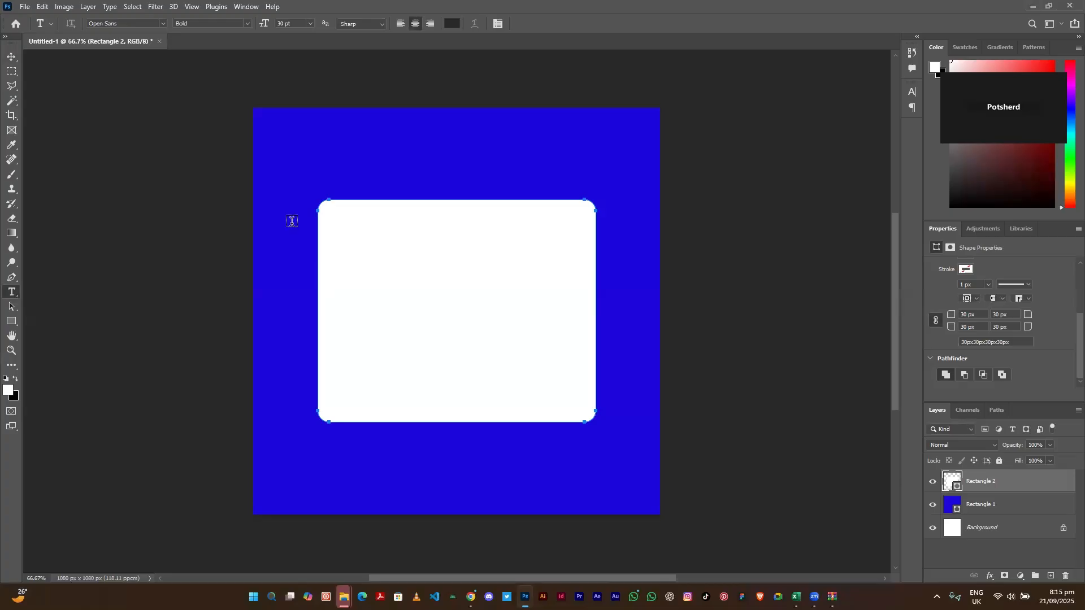
- Add a text layer reading 'Delali' above the white card
{"action": "left_click", "coordinate": [374, 160]}
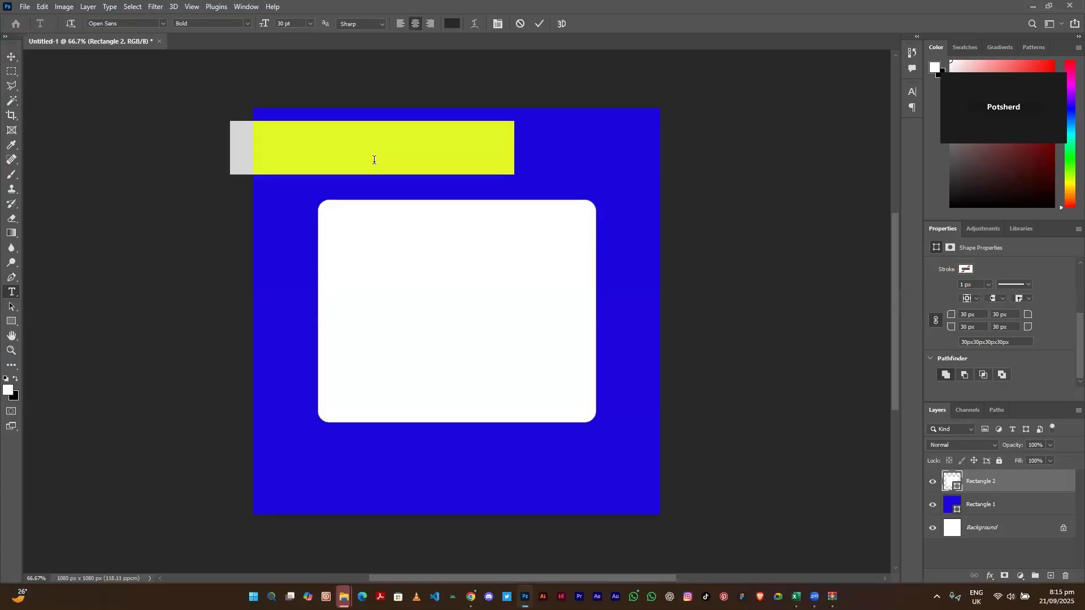
{"action": "left_click", "coordinate": [417, 148]}
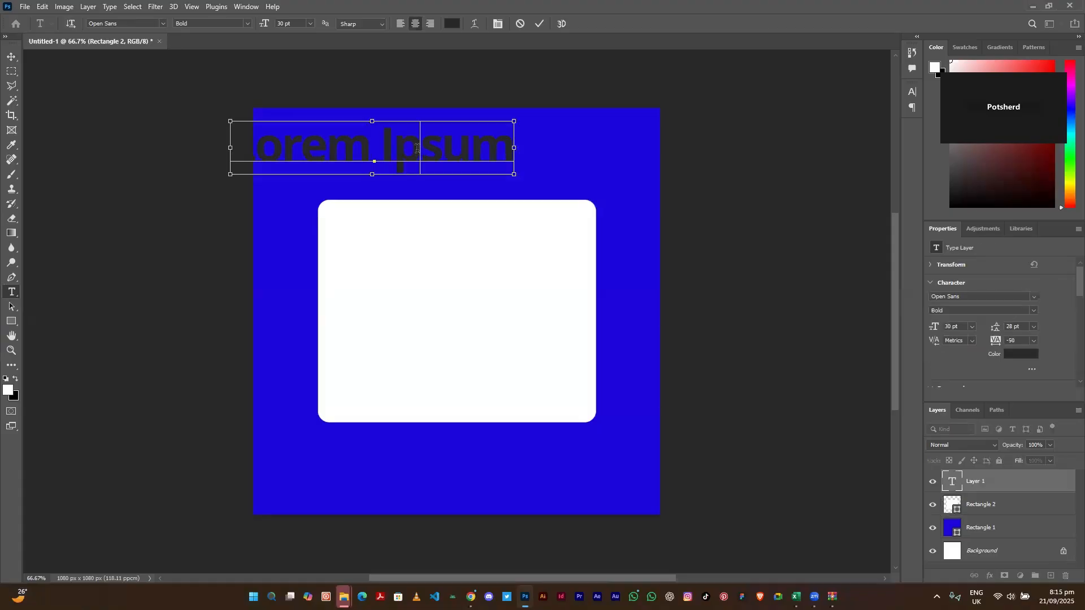
{"action": "key", "text": "ctrl+a"}
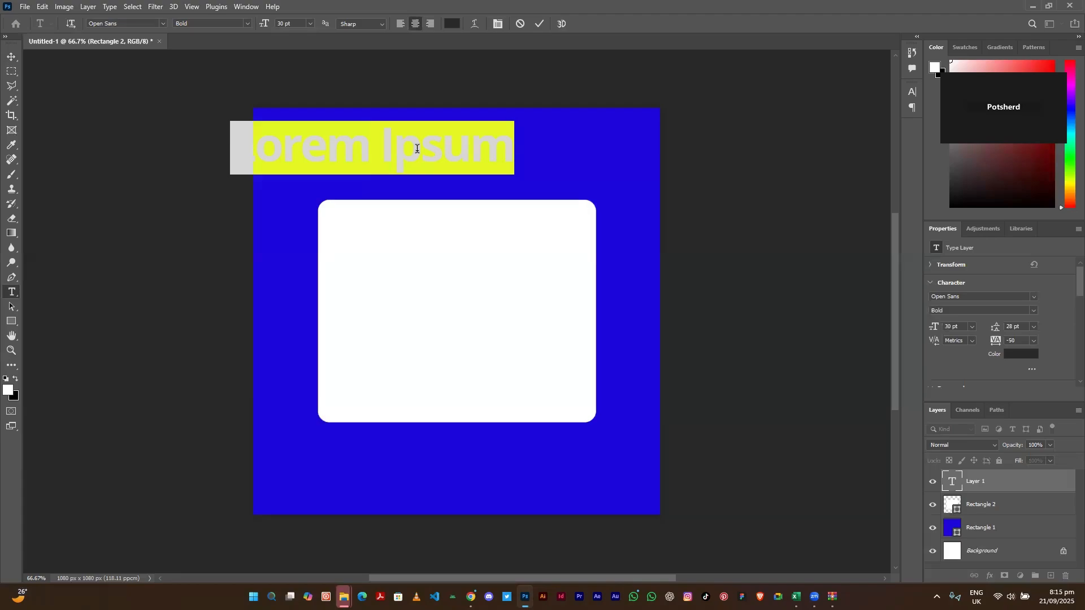
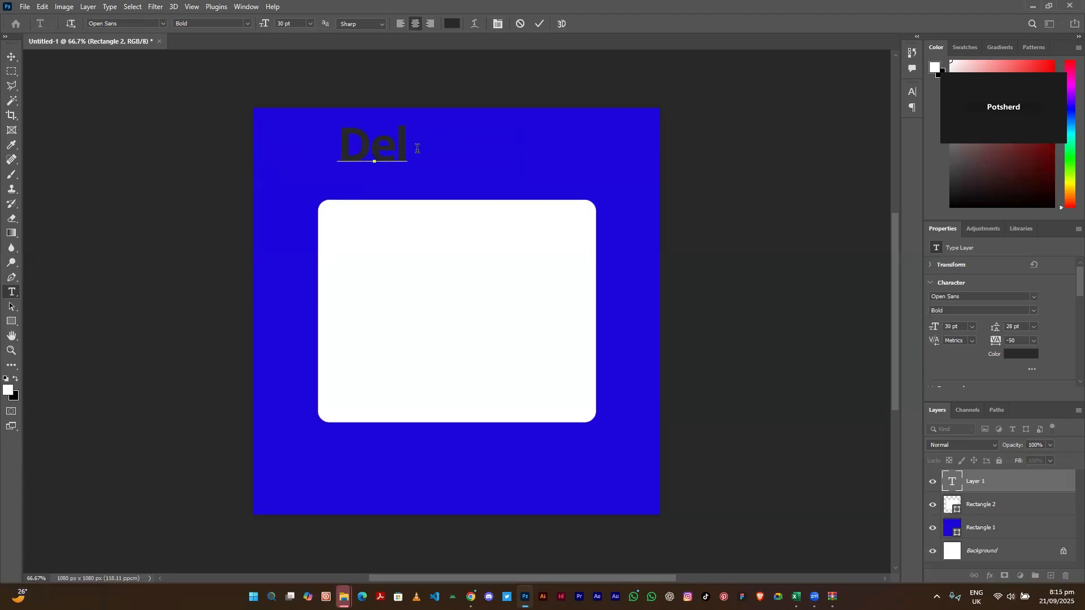
- Select all of the Delali text for restyling
{"action": "left_click", "coordinate": [379, 156]}
{"action": "double_click", "coordinate": [380, 156]}
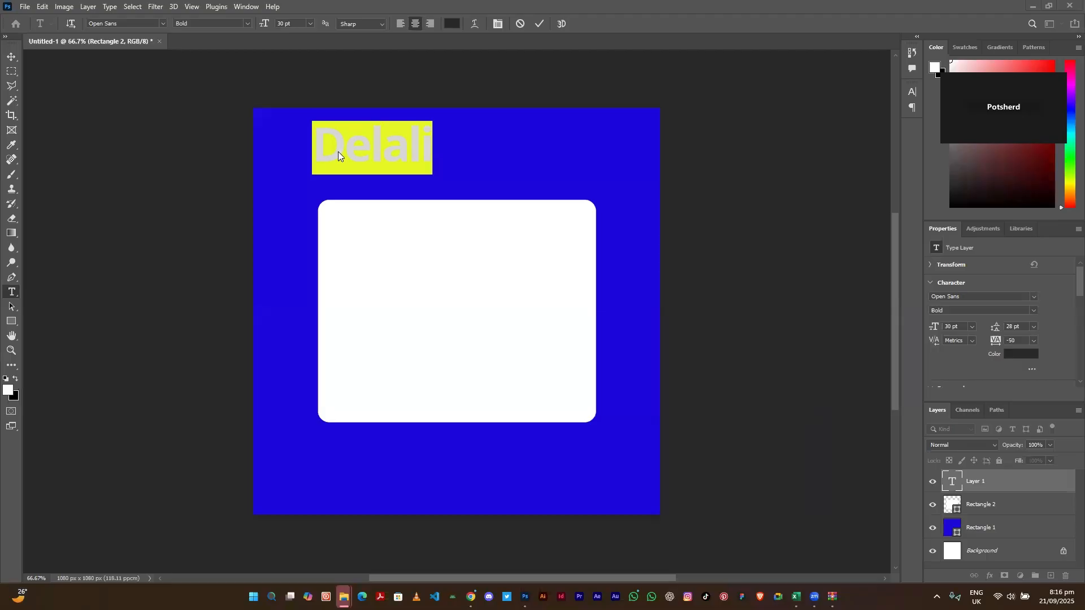
{"action": "left_click", "coordinate": [377, 149]}
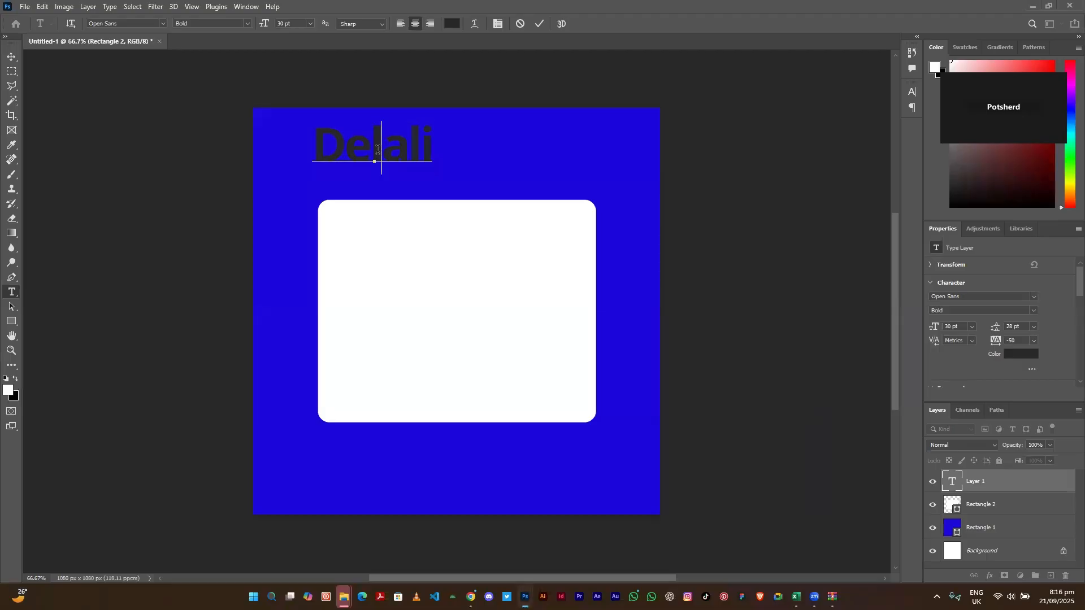
{"action": "double_click", "coordinate": [377, 149]}
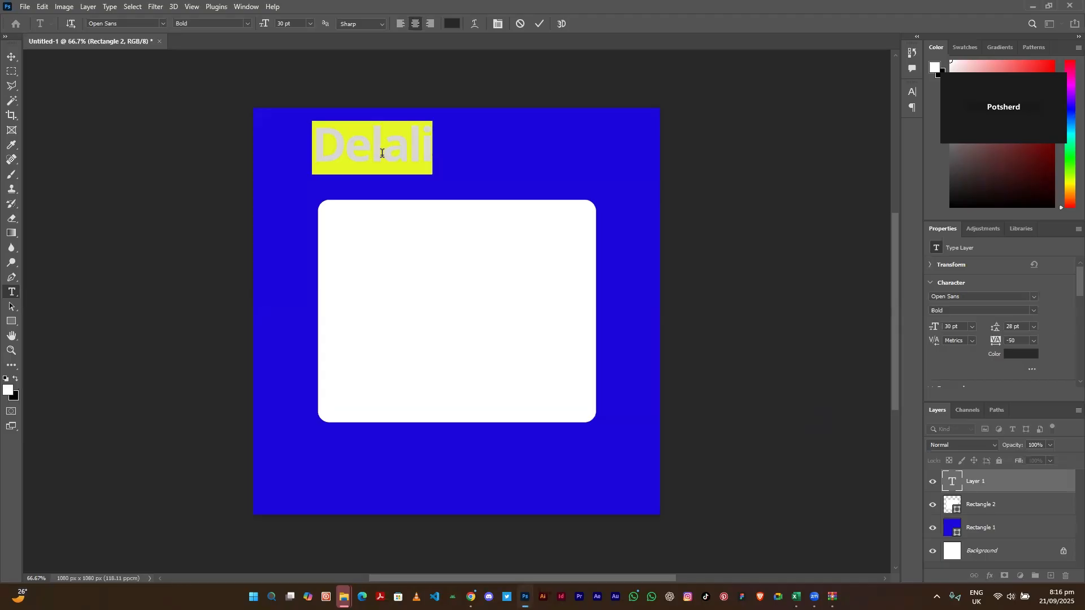
{"action": "left_click", "coordinate": [382, 153]}
{"action": "double_click", "coordinate": [382, 153]}
{"action": "left_click", "coordinate": [382, 154]}
{"action": "key", "text": "ctrl+a"}
- Change the Delali text colour to white (#ffffff) in the Color Picker
{"action": "left_click", "coordinate": [450, 27]}
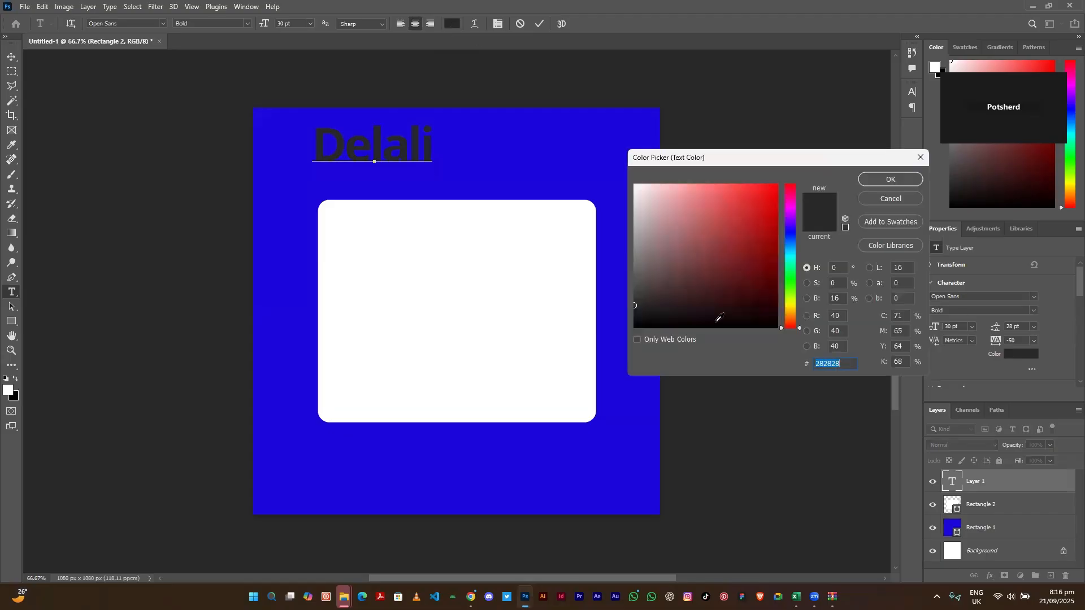
{"action": "left_click", "coordinate": [734, 246]}
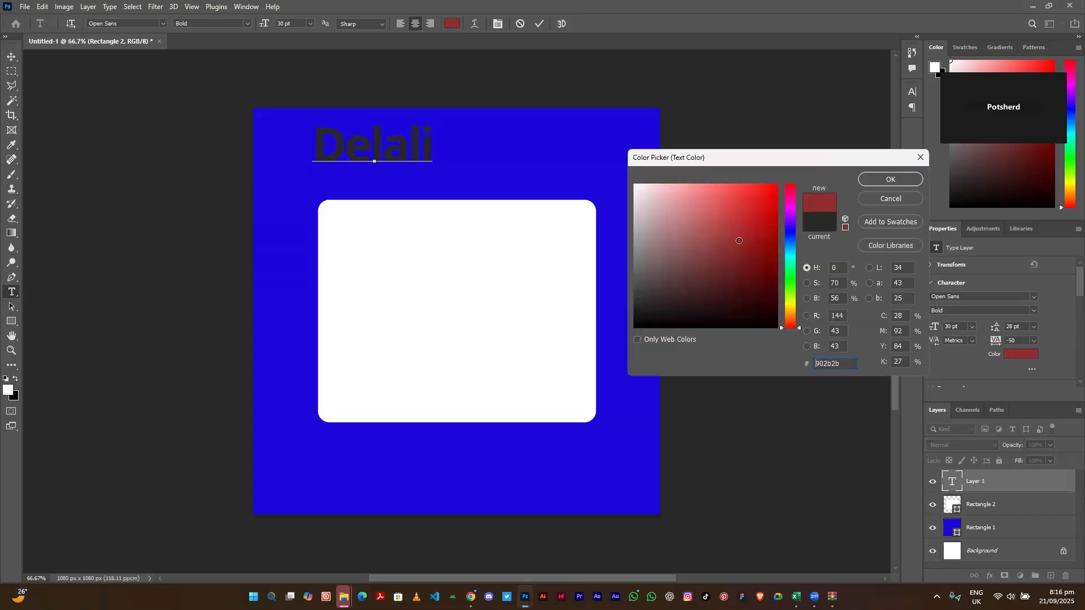
{"action": "left_click", "coordinate": [739, 277]}
{"action": "left_click", "coordinate": [731, 222]}
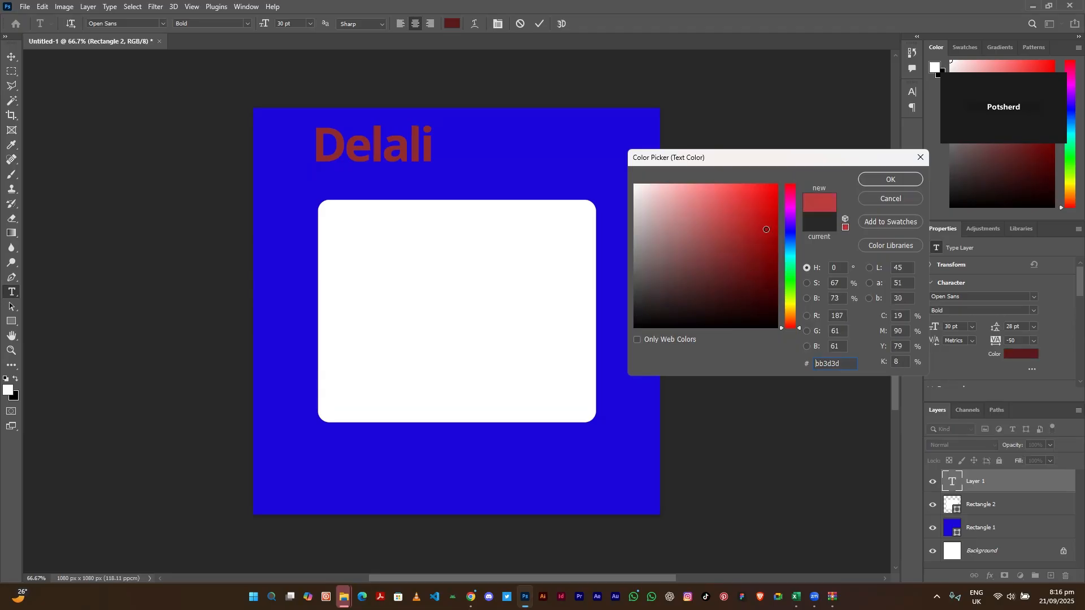
{"action": "left_click_drag", "start_coordinate": [792, 231], "coordinate": [788, 257]}
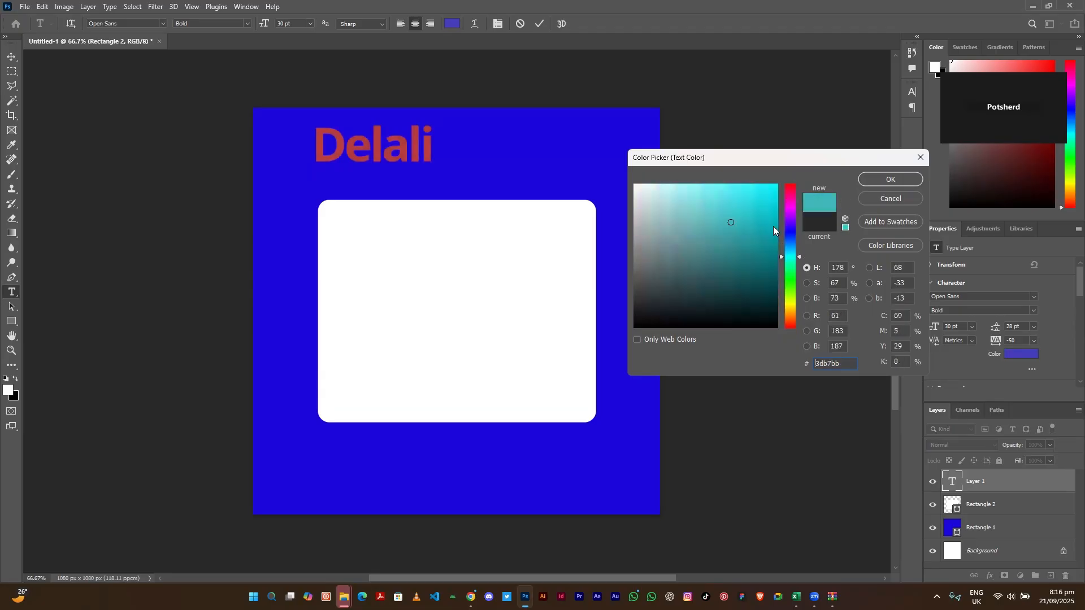
{"action": "left_click", "coordinate": [787, 298]}
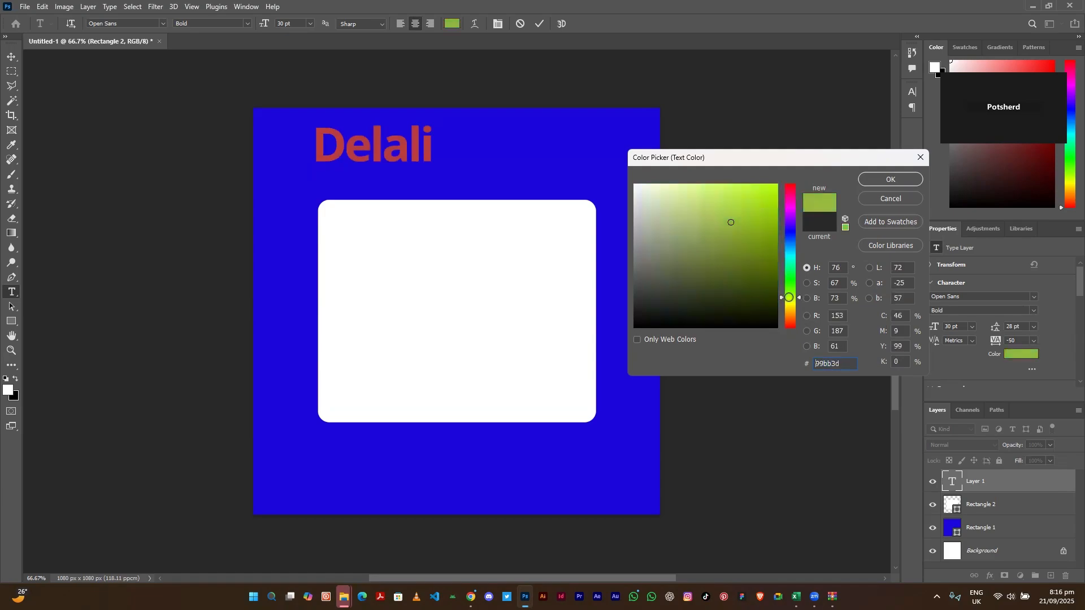
{"action": "left_click", "coordinate": [770, 220]}
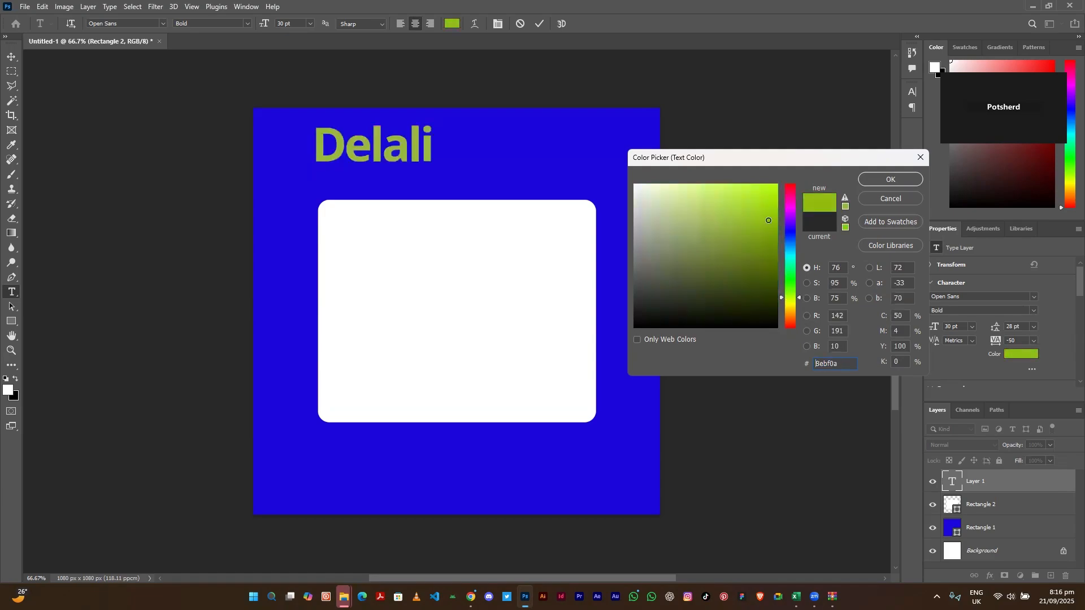
{"action": "left_click", "coordinate": [668, 190]}
{"action": "type", "text": "ffffff"}
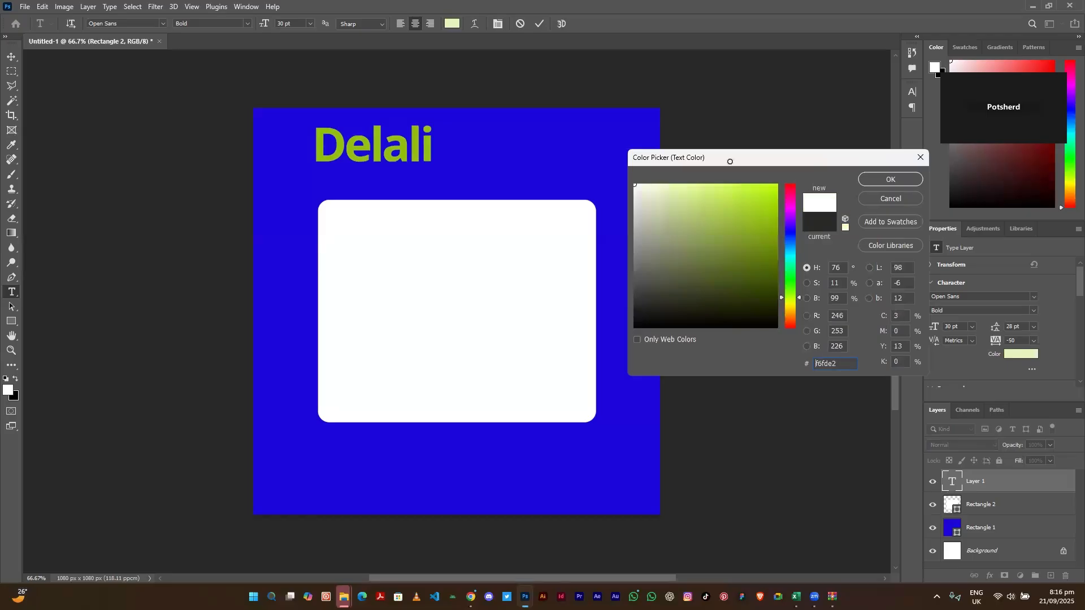
{"action": "left_click", "coordinate": [865, 180]}
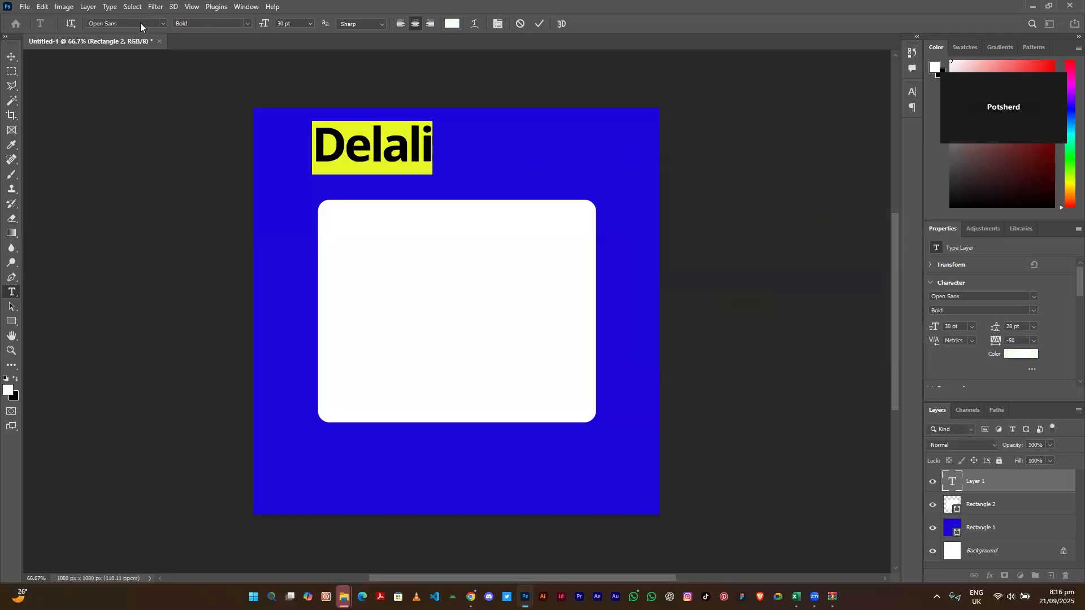
- Set the Delali heading's font to Arial, keeping the Bold style
{"action": "left_click", "coordinate": [162, 24]}
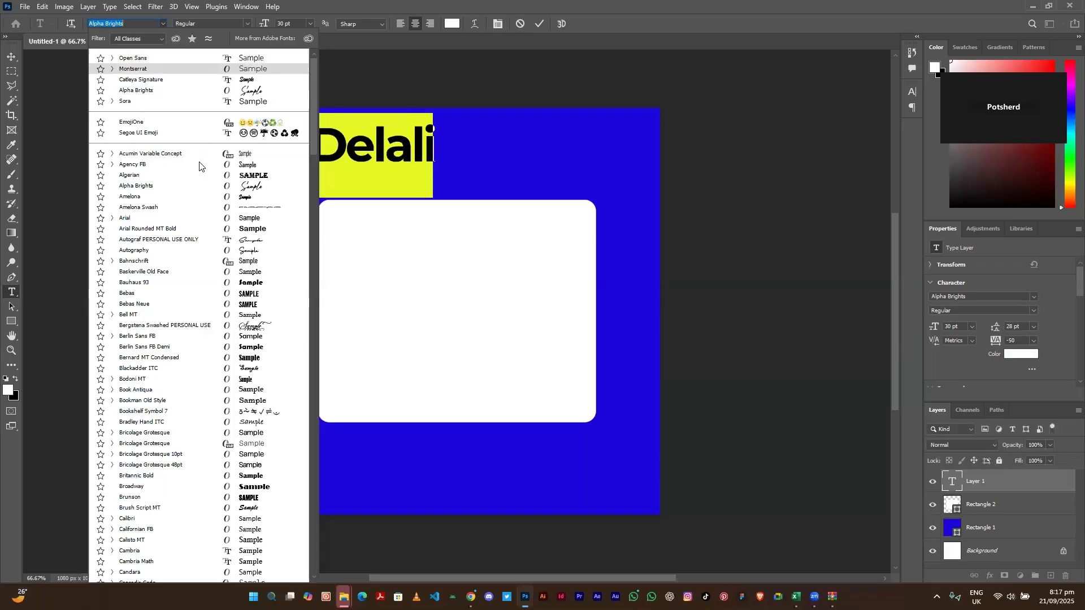
{"action": "left_click", "coordinate": [210, 222]}
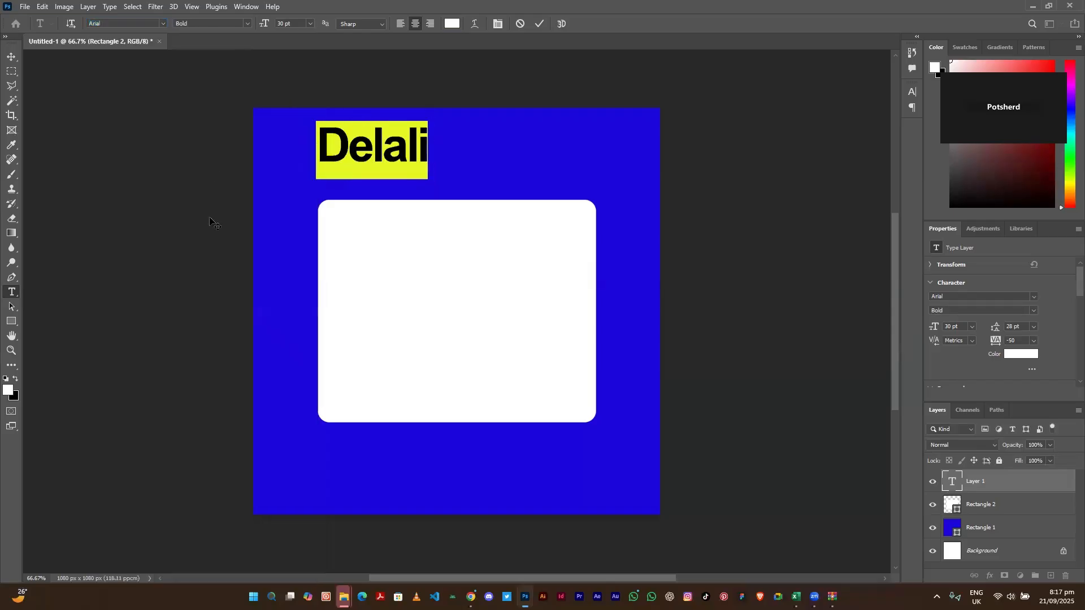
{"action": "left_click", "coordinate": [247, 24]}
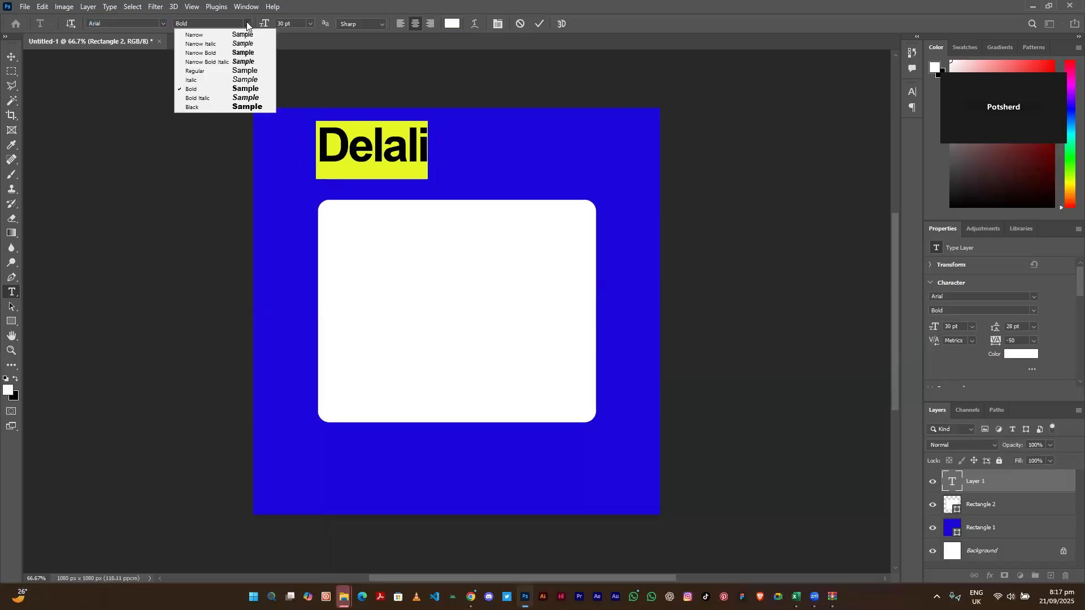
{"action": "left_click", "coordinate": [365, 344]}
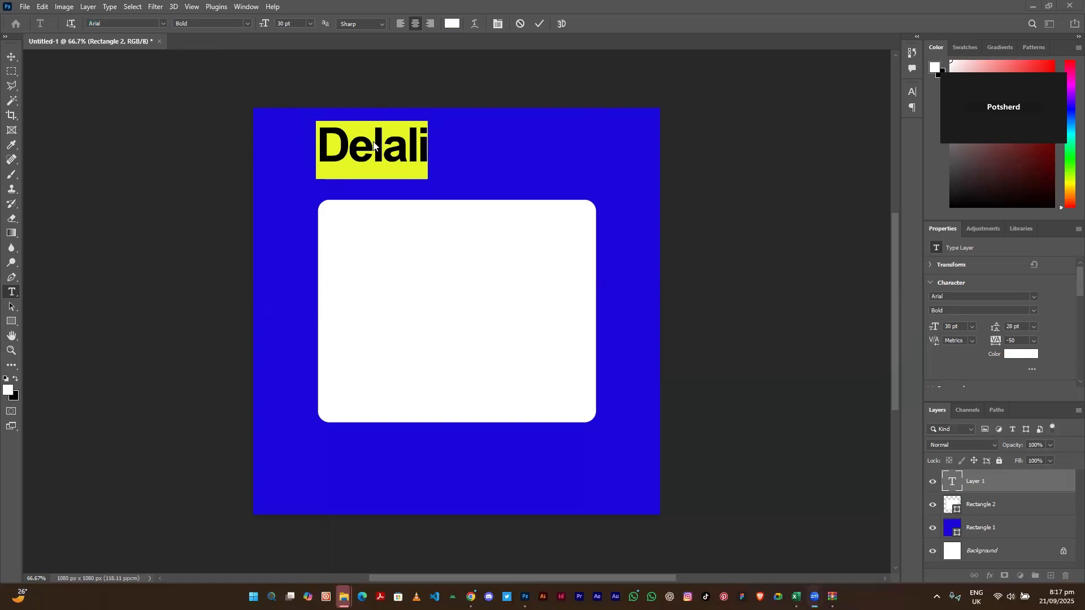
- Try 10 pt and 60 pt on the heading, then settle on 30 pt
{"action": "left_click", "coordinate": [309, 24]}
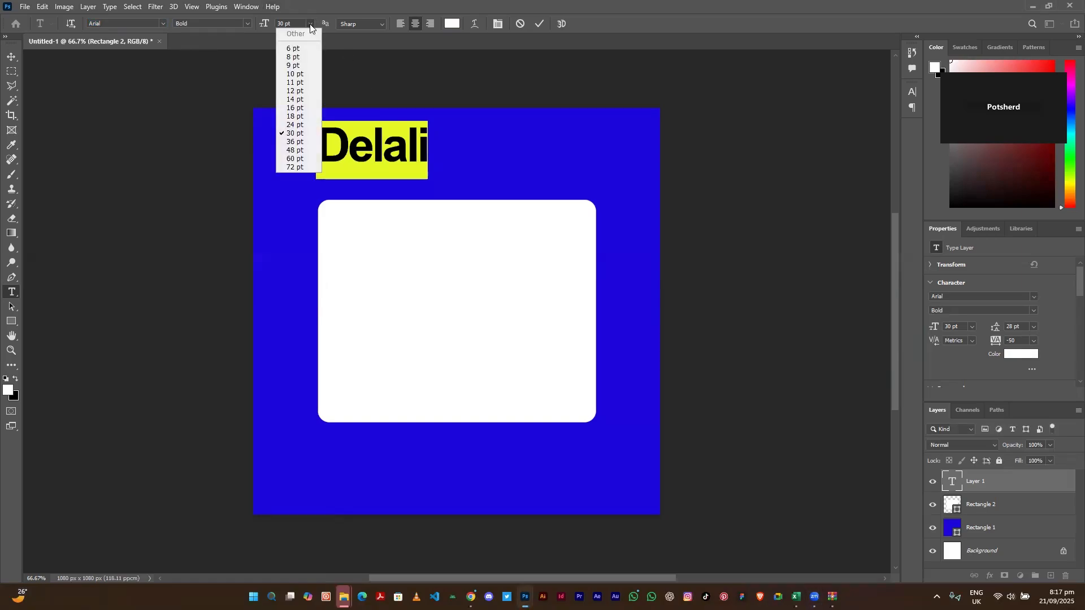
{"action": "left_click", "coordinate": [308, 74]}
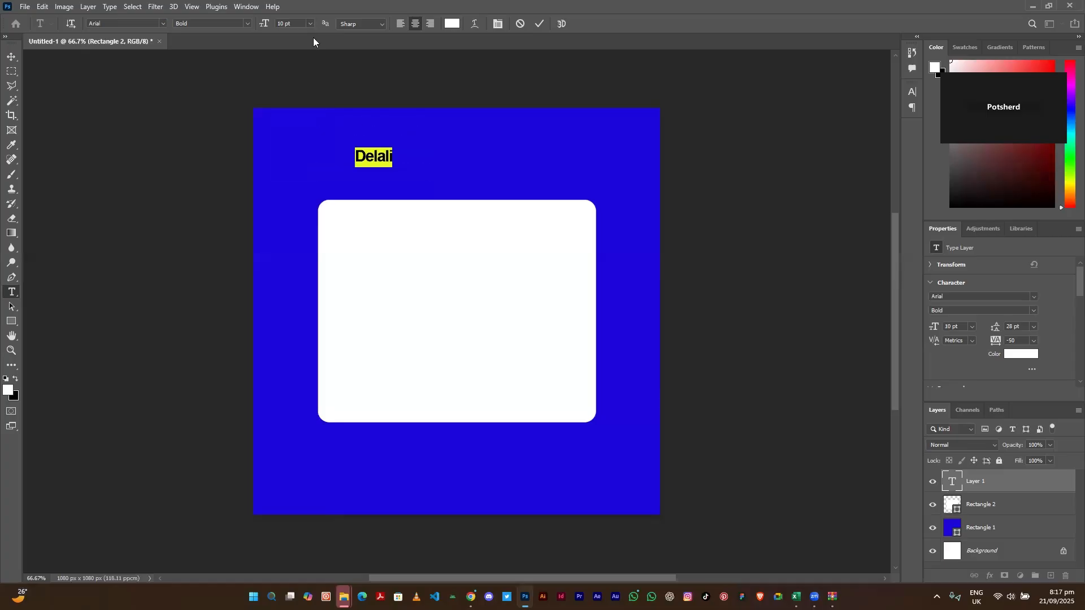
{"action": "left_click", "coordinate": [374, 155]}
{"action": "key", "text": "ctrl+a"}
{"action": "left_click", "coordinate": [308, 23]}
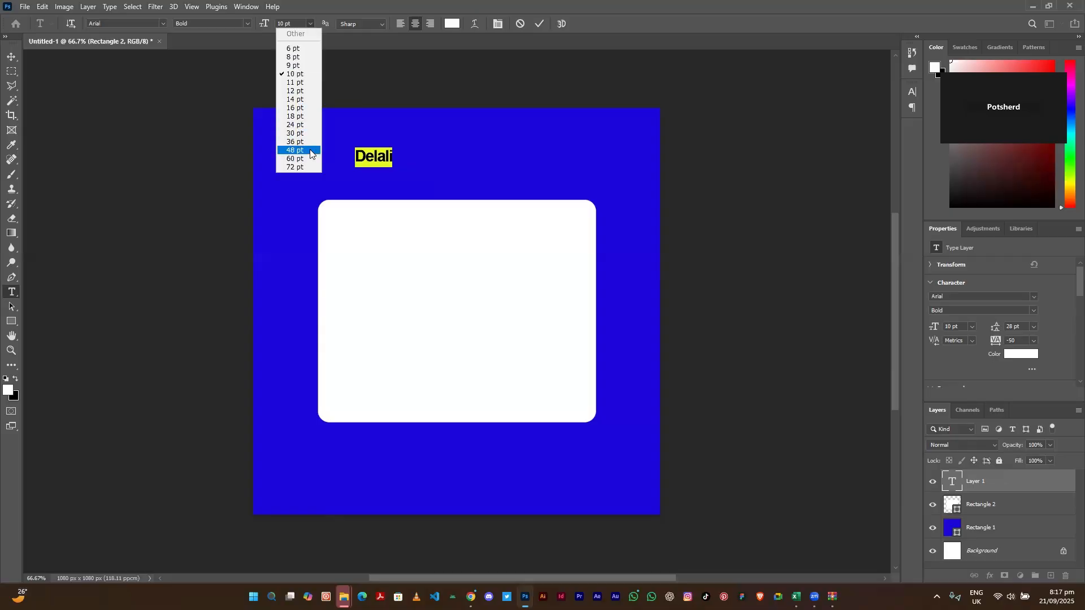
{"action": "left_click", "coordinate": [313, 160]}
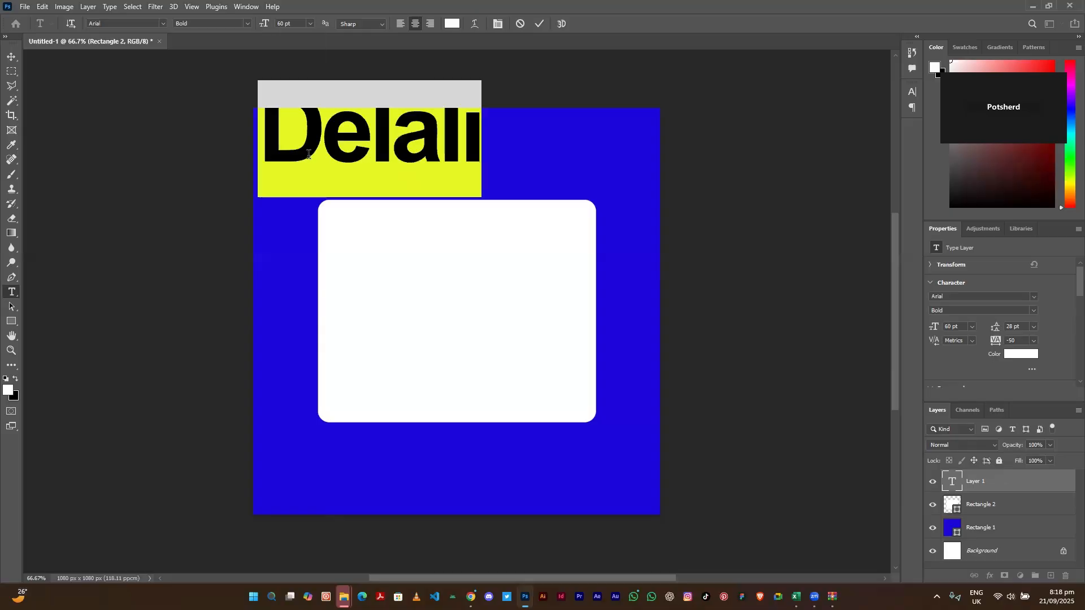
{"action": "left_click", "coordinate": [310, 23]}
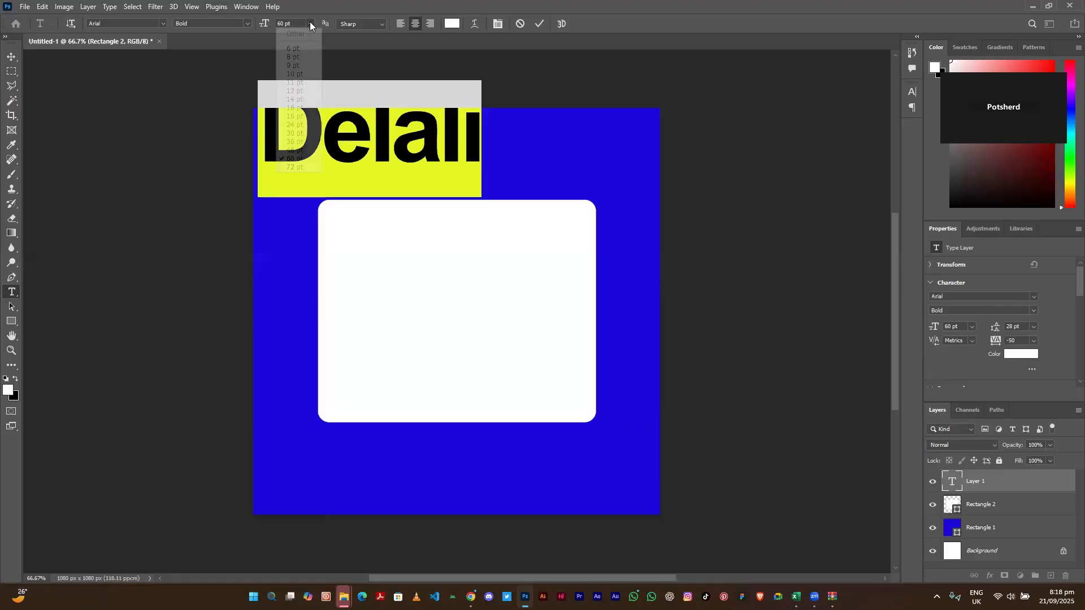
{"action": "left_click", "coordinate": [299, 132]}
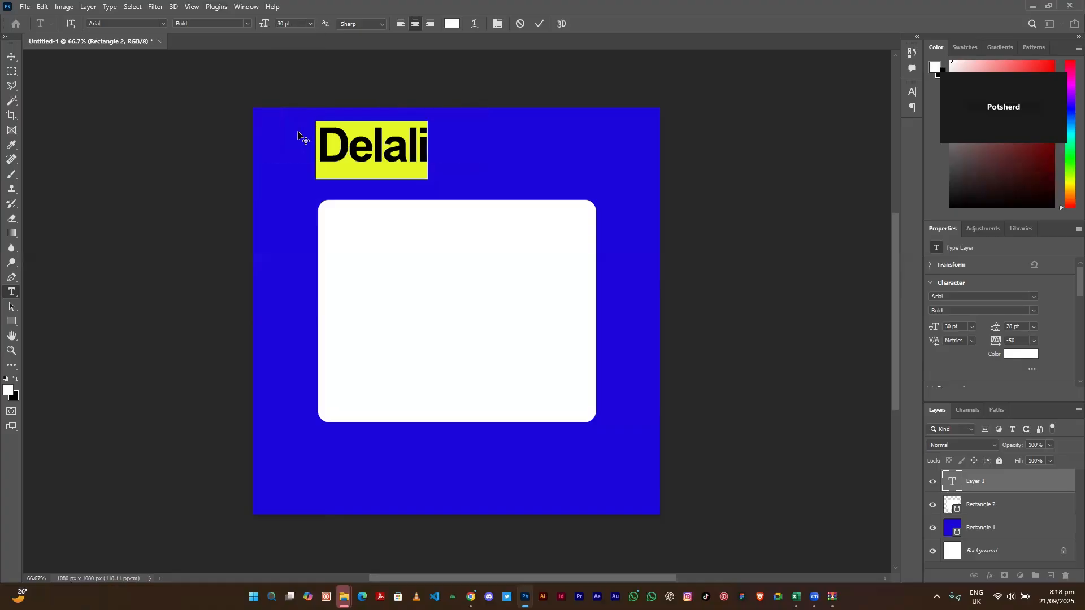
{"action": "left_click", "coordinate": [355, 149]}
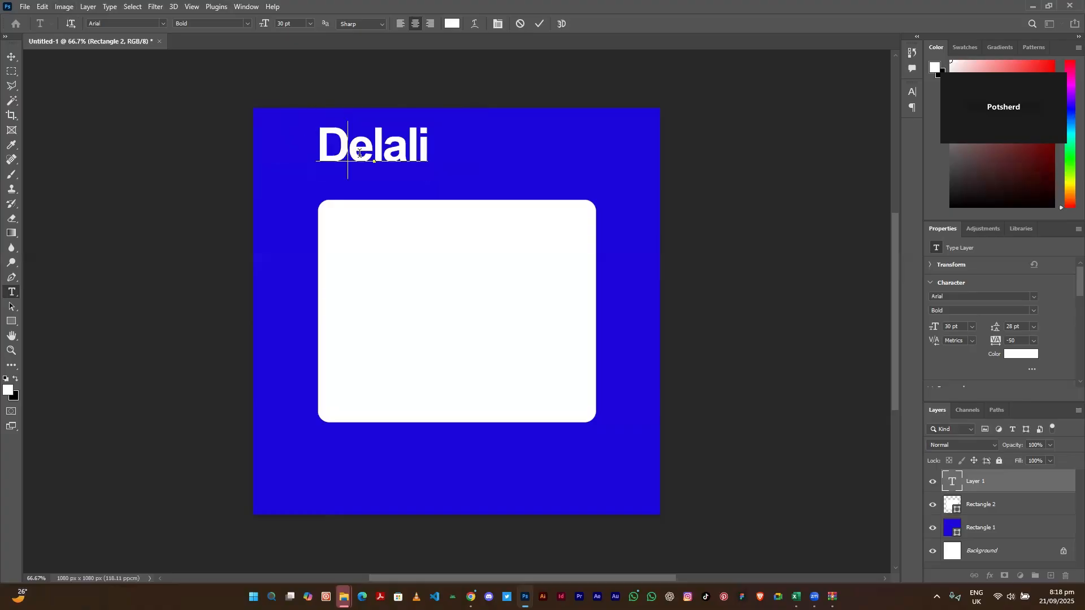
- Drag the Delali heading right and down to sit centred just above the white card
{"action": "left_click", "coordinate": [10, 57]}
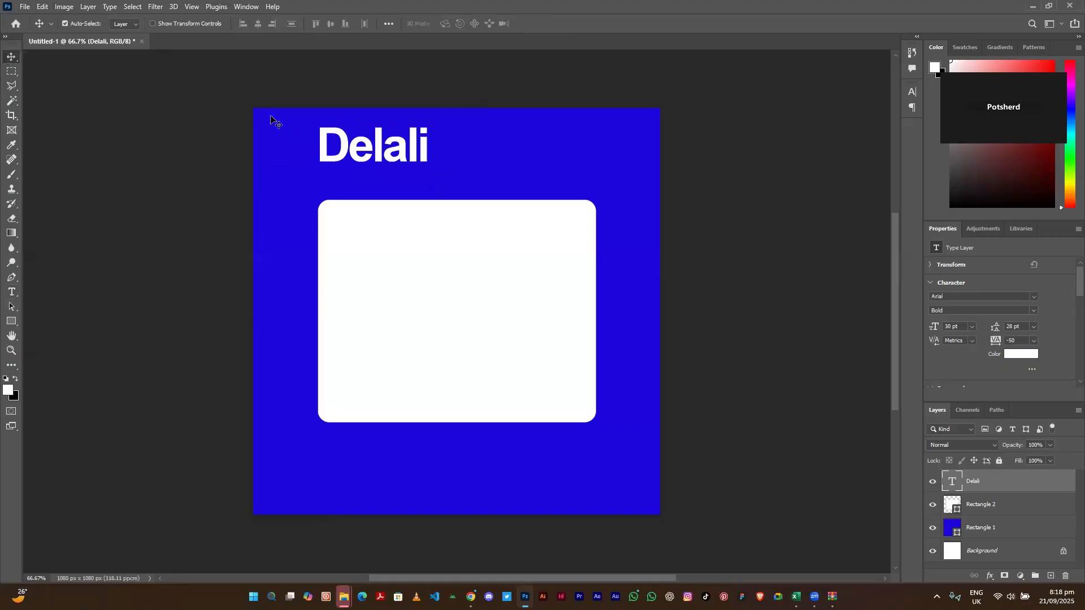
{"action": "left_click_drag", "start_coordinate": [365, 153], "coordinate": [418, 161]}
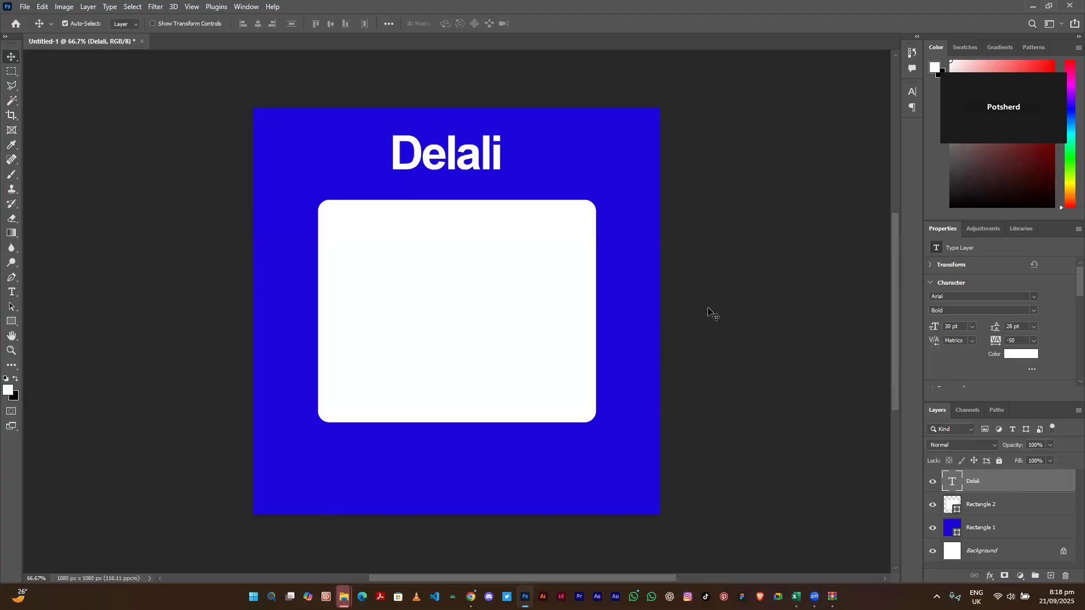
{"action": "left_click_drag", "start_coordinate": [477, 171], "coordinate": [477, 188]}
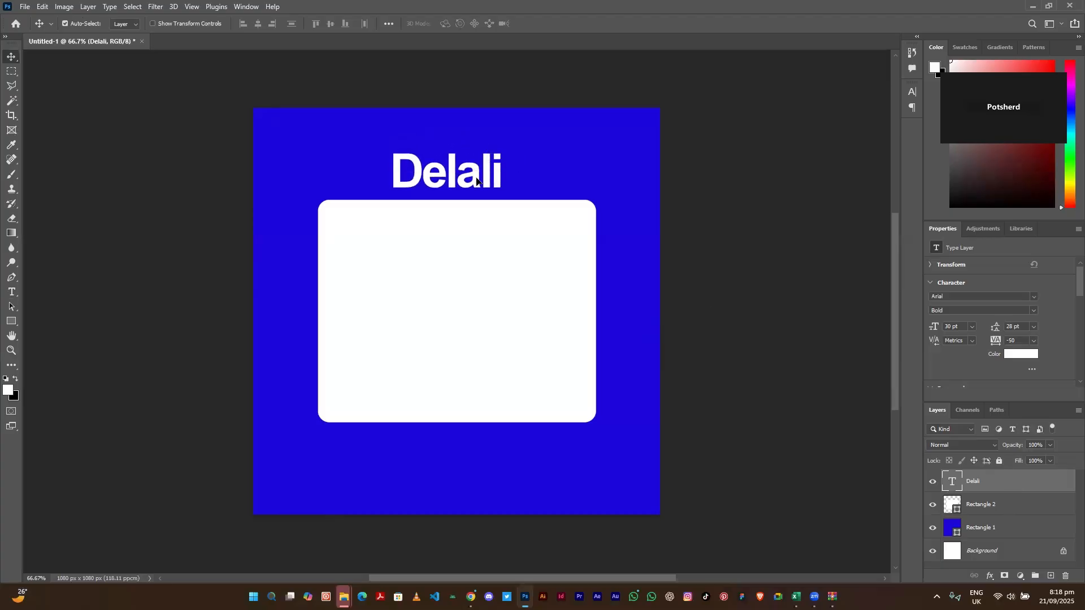
{"action": "left_click", "coordinate": [500, 394]}
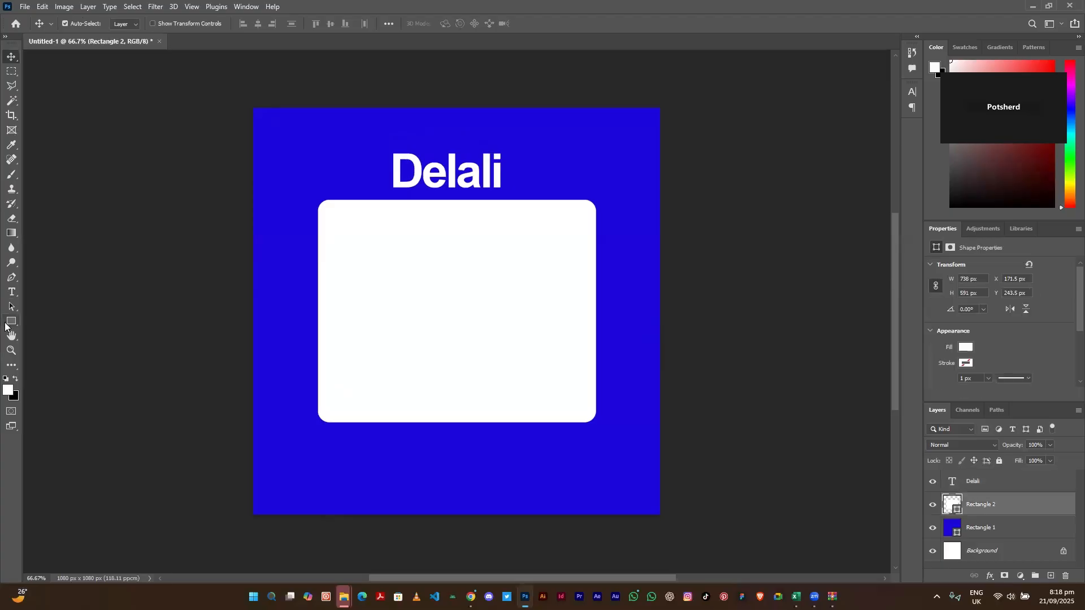
- Draw a circle with the Ellipse Tool over the card's top-left corner
{"action": "left_click", "coordinate": [5, 322]}
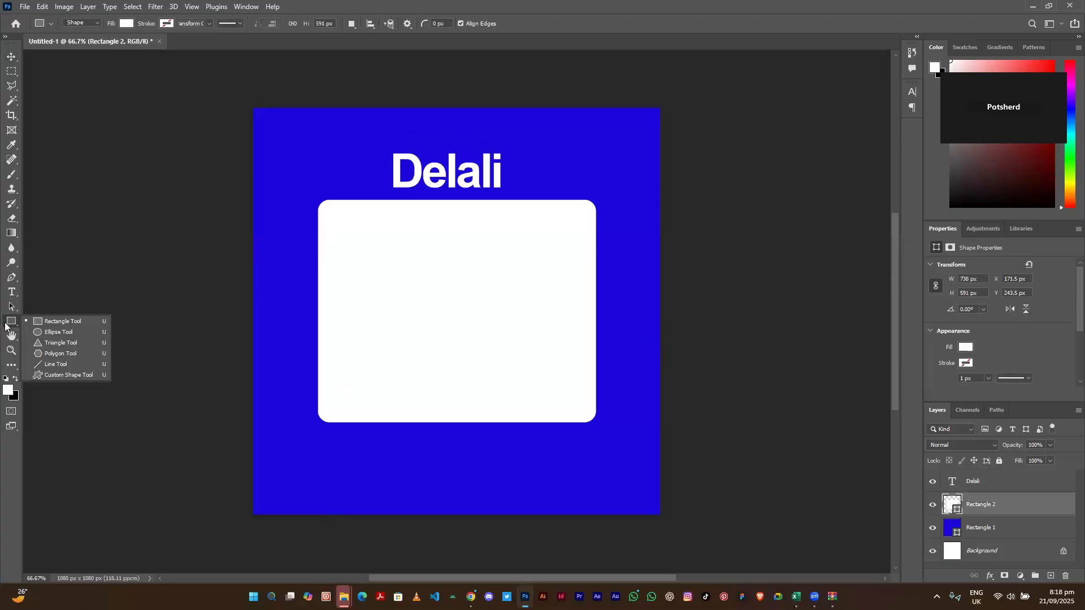
{"action": "left_click", "coordinate": [48, 333]}
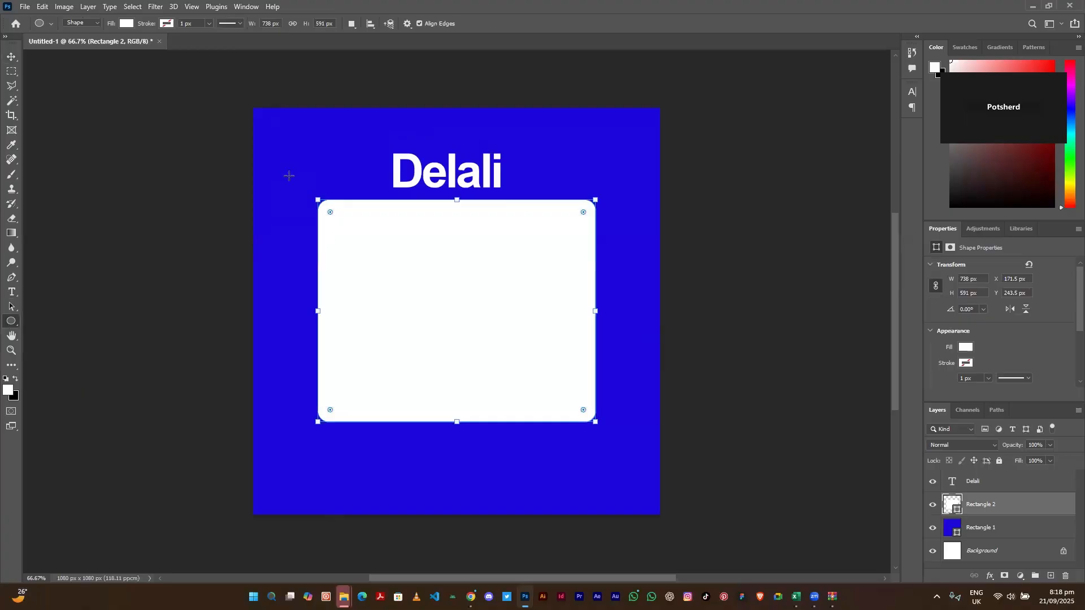
{"action": "left_click_drag", "start_coordinate": [280, 165], "coordinate": [356, 241]}
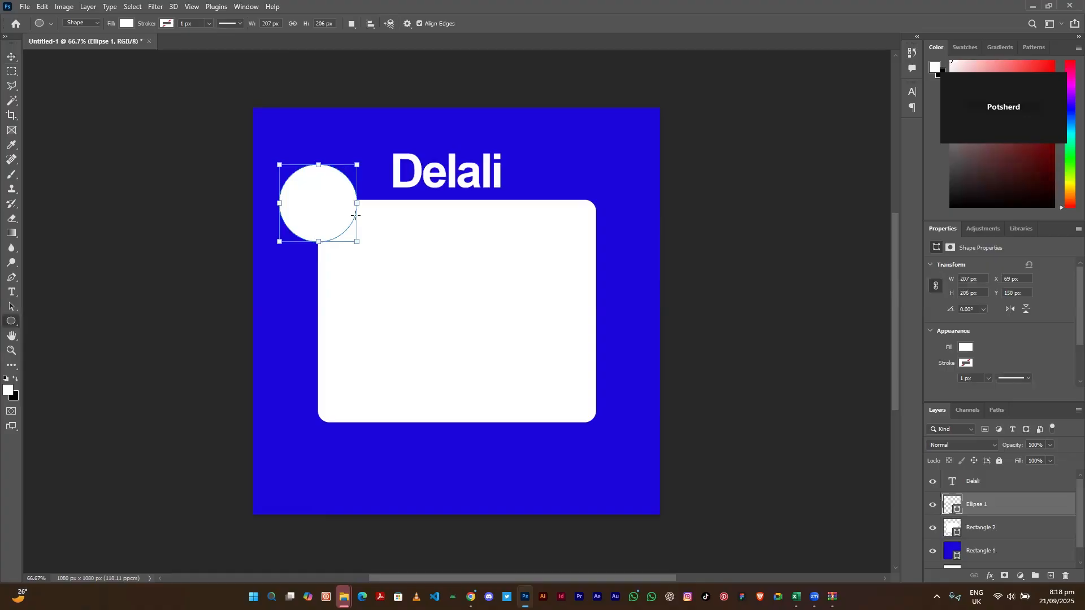
- Give the circle a yellow fill and a 5 px black outline
{"action": "left_click", "coordinate": [126, 24]}
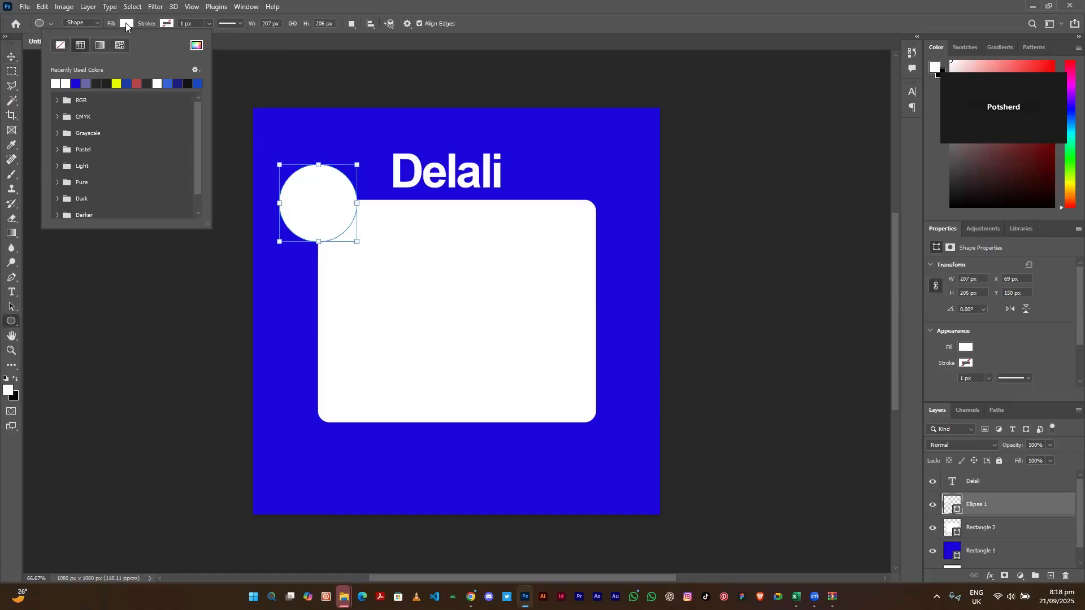
{"action": "left_click", "coordinate": [117, 83]}
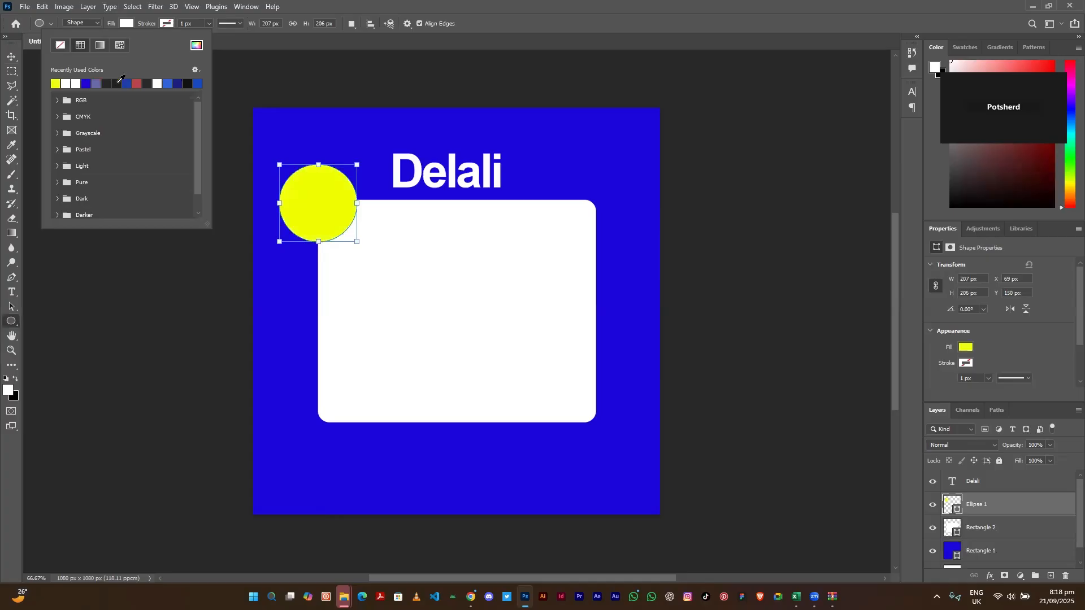
{"action": "left_click", "coordinate": [166, 23]}
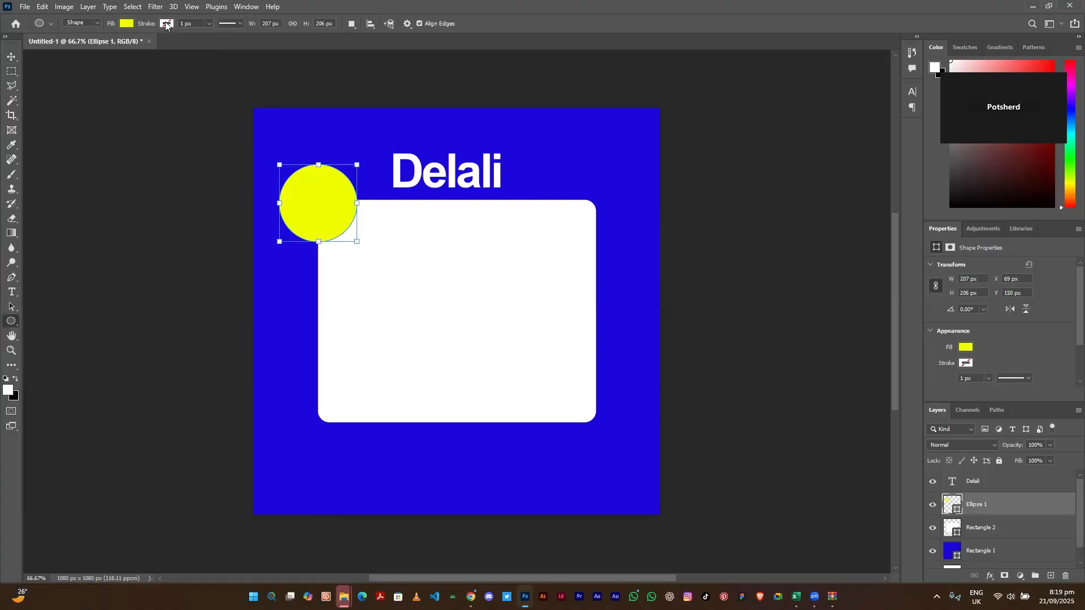
{"action": "left_click", "coordinate": [165, 24]}
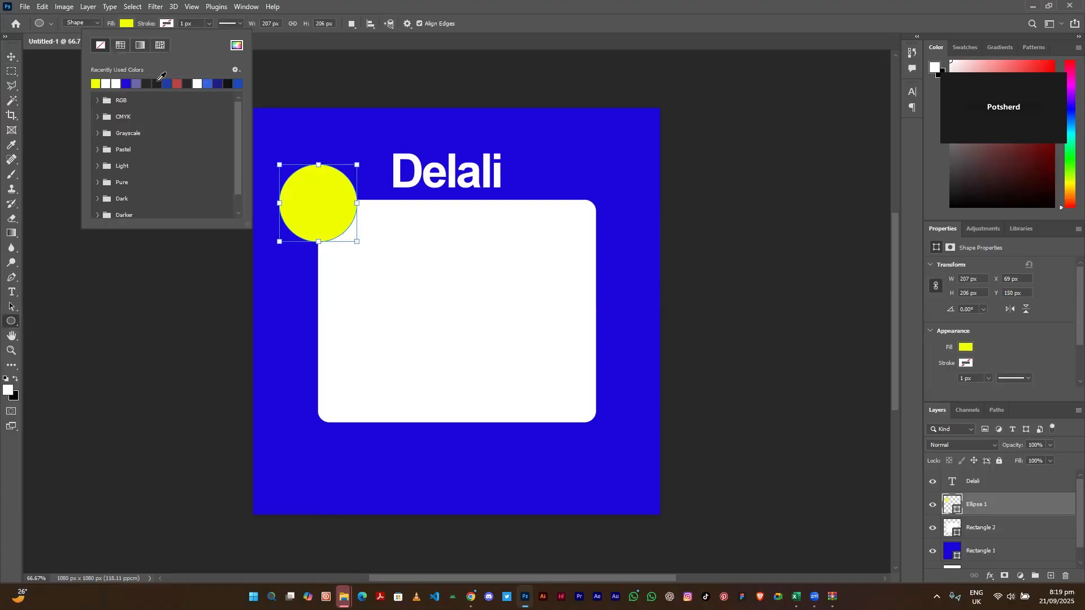
{"action": "left_click", "coordinate": [157, 83]}
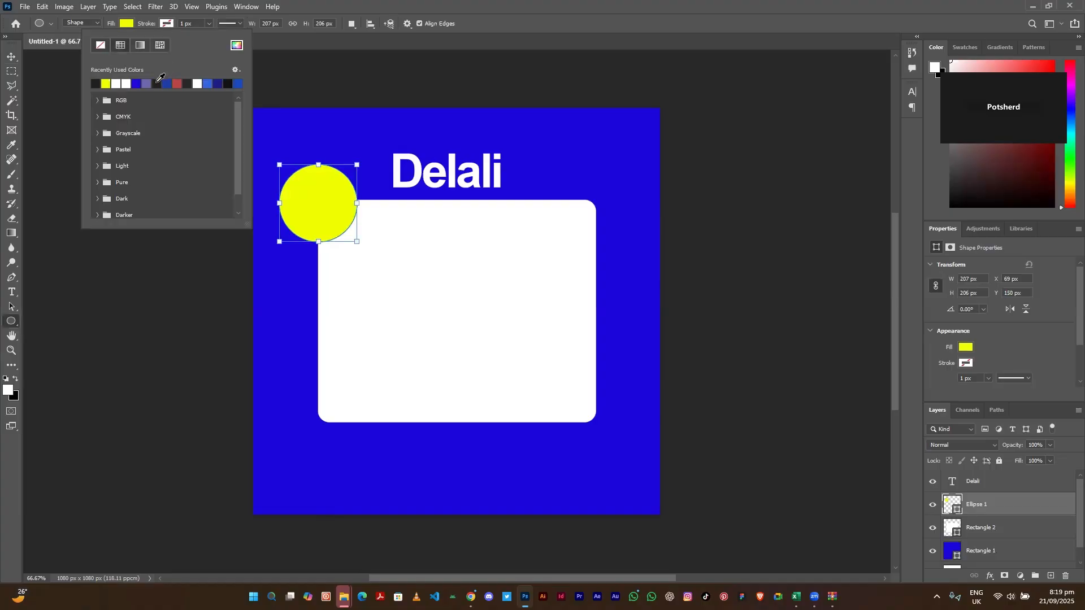
{"action": "left_click", "coordinate": [200, 23]}
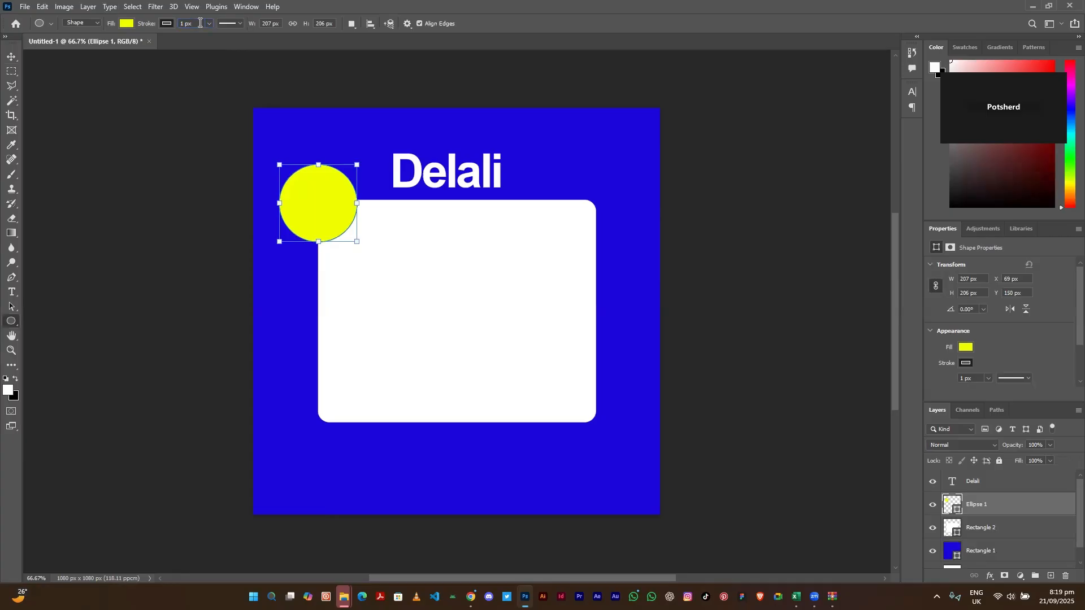
{"action": "key", "text": "BackSpace"}
{"action": "key", "text": "Return"}
- Shrink the yellow circle to about 126×126 px at the card corner and recentre Delali
{"action": "left_click", "coordinate": [11, 57]}
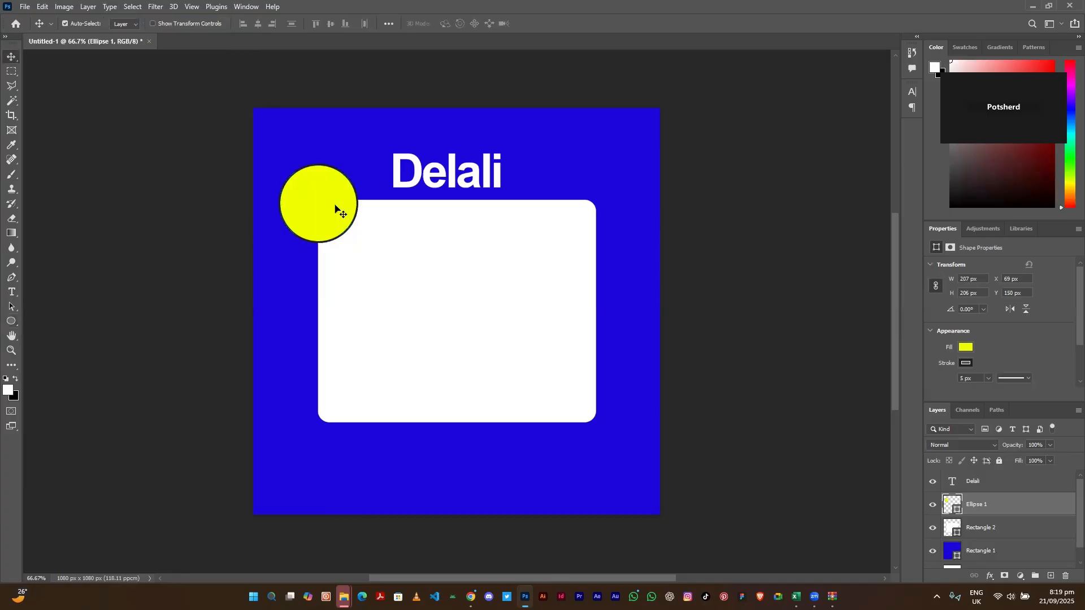
{"action": "left_click_drag", "start_coordinate": [330, 213], "coordinate": [336, 245]}
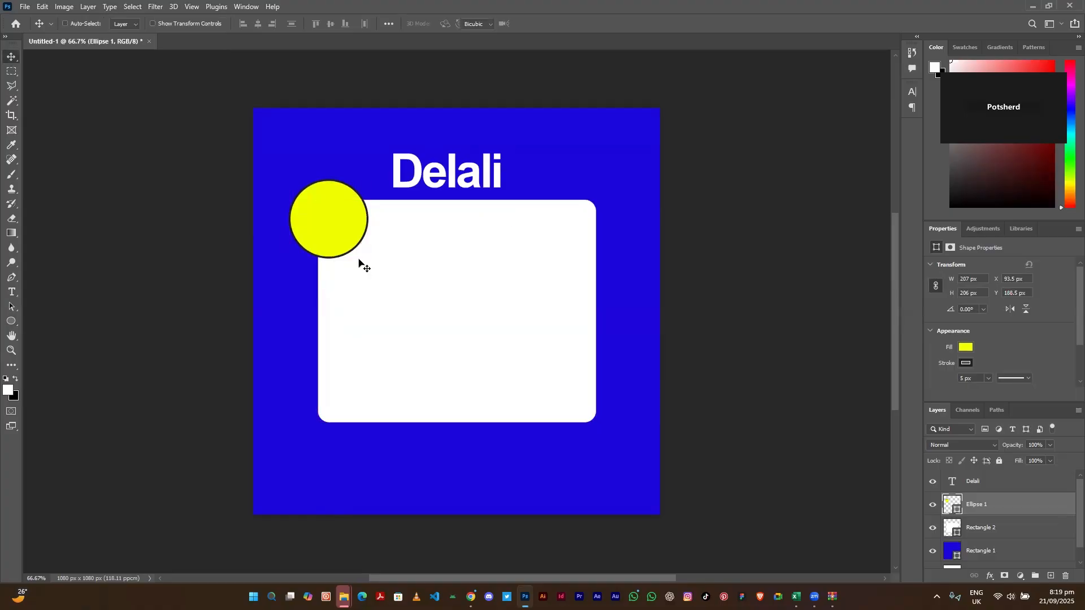
{"action": "key", "text": "ctrl+t"}
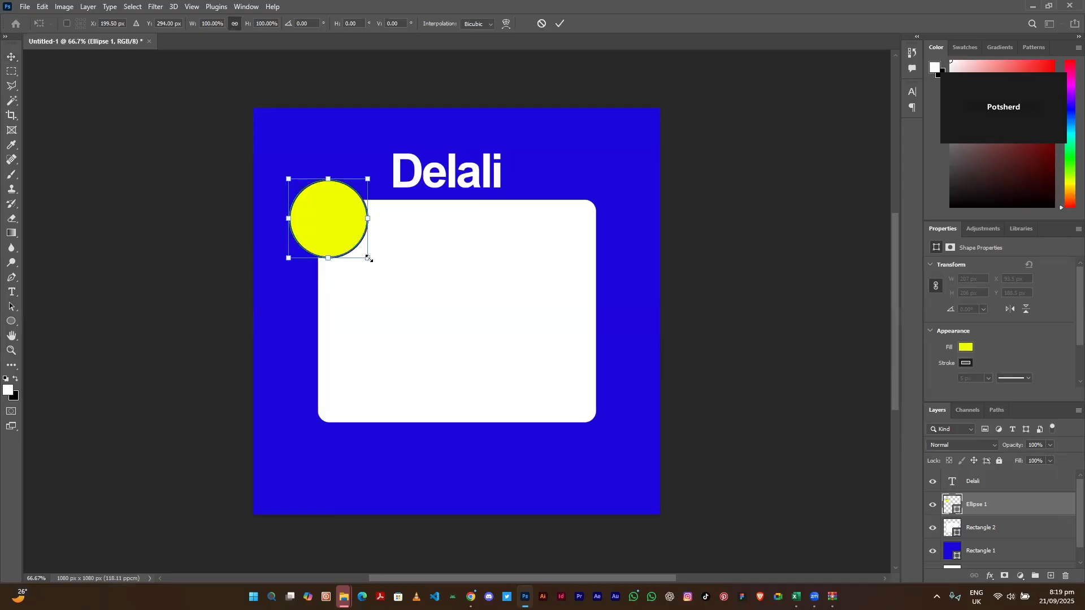
{"action": "left_click_drag", "start_coordinate": [369, 258], "coordinate": [323, 212]}
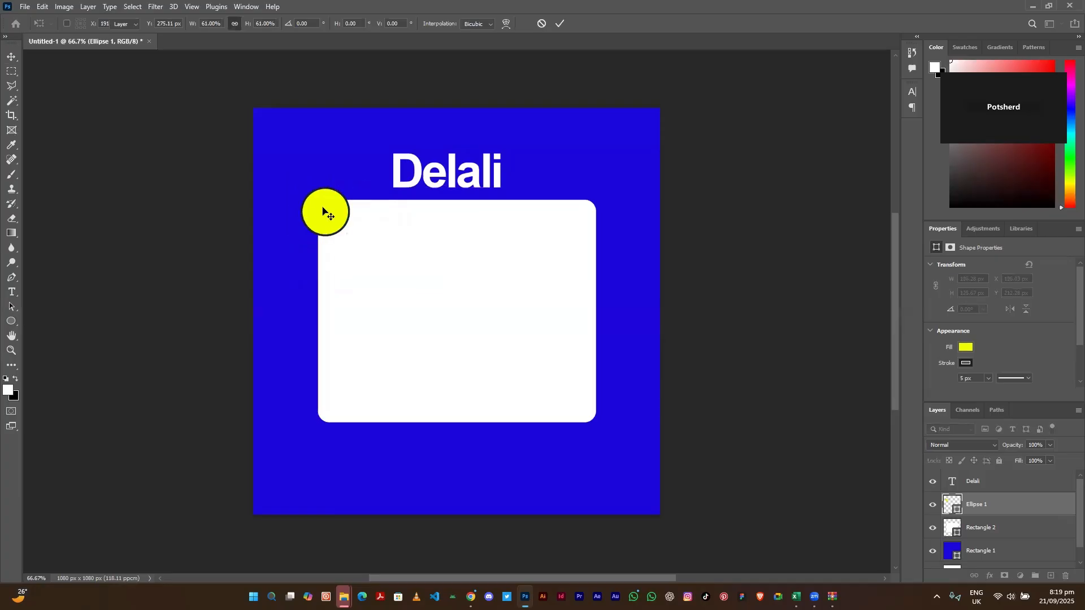
{"action": "key", "text": "Return"}
{"action": "left_click", "coordinate": [433, 181]}
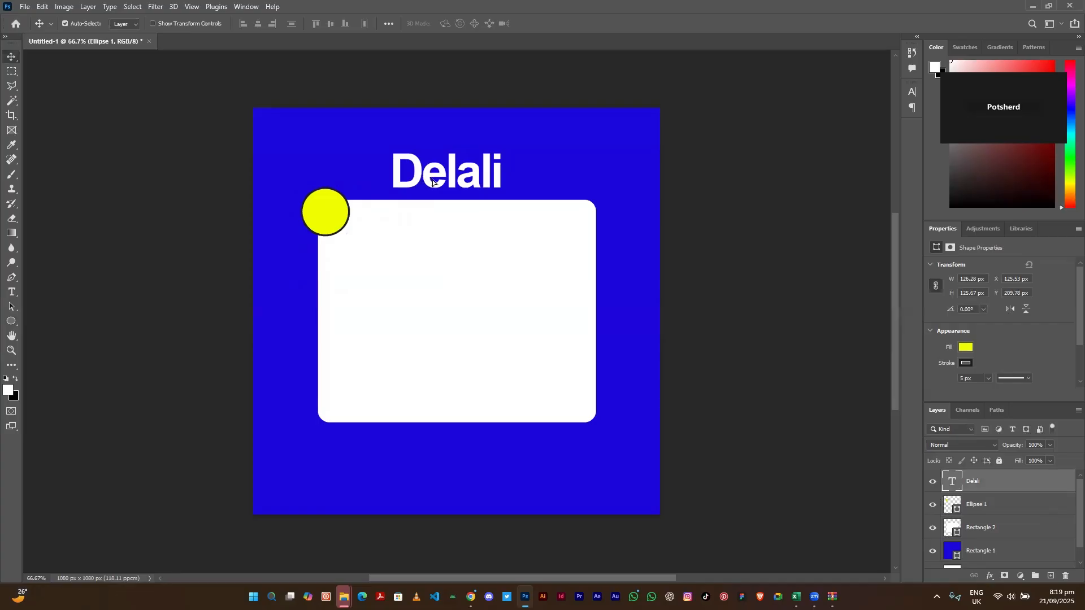
{"action": "left_click_drag", "start_coordinate": [432, 182], "coordinate": [432, 182]}
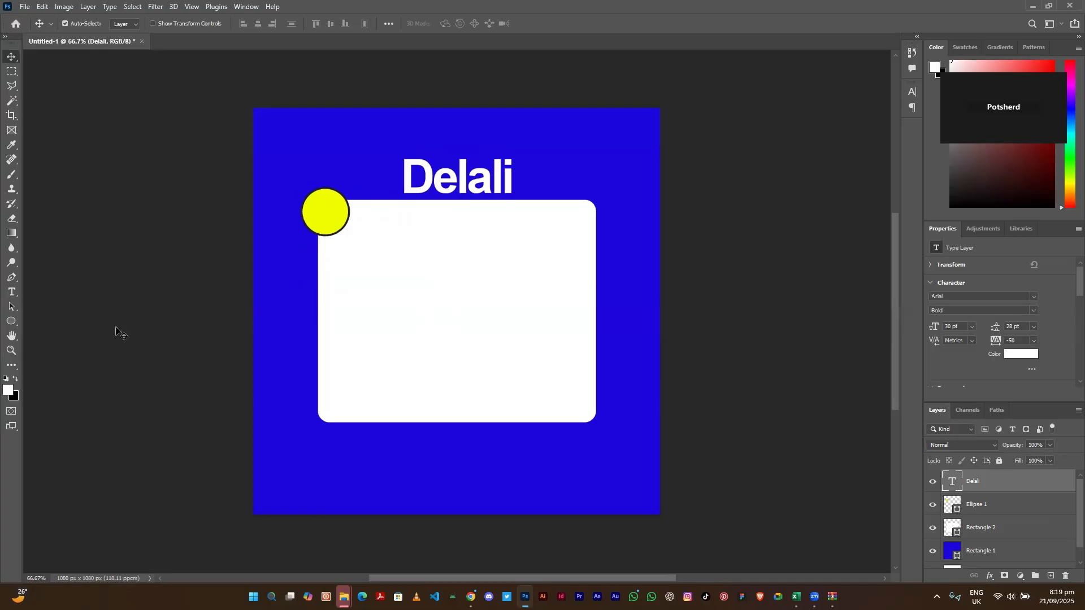
- Start a new horizontal text layer on the white card
{"action": "left_click", "coordinate": [12, 293]}
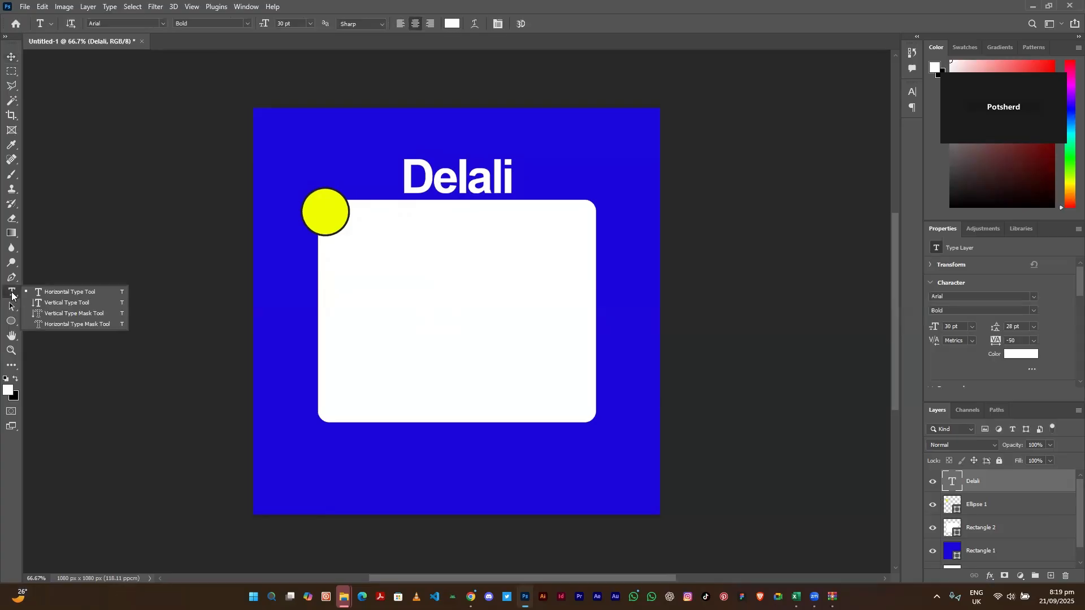
{"action": "left_click", "coordinate": [85, 294]}
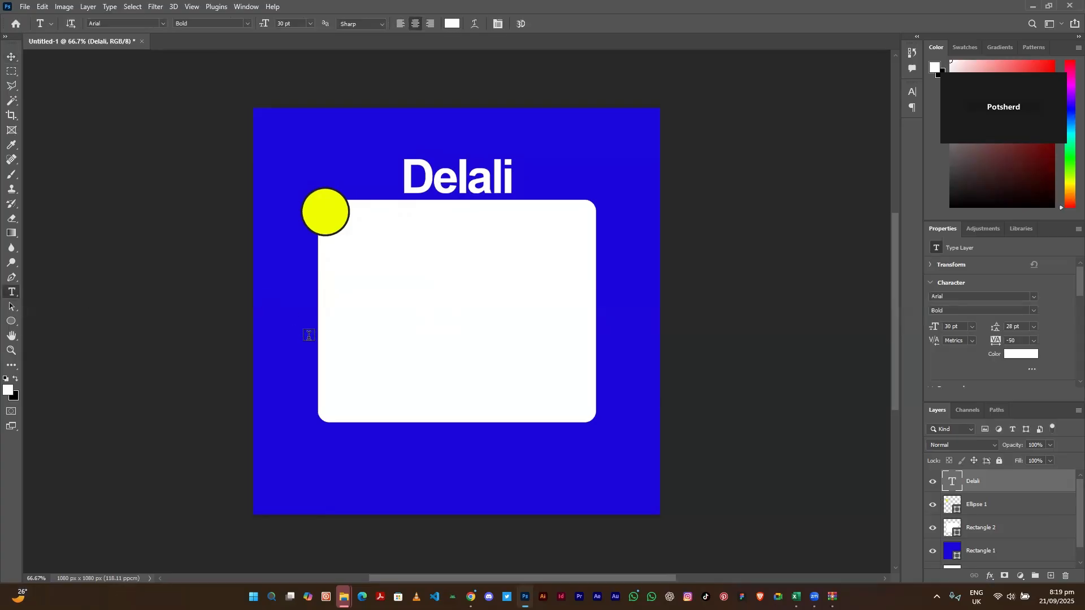
{"action": "left_click", "coordinate": [378, 279]}
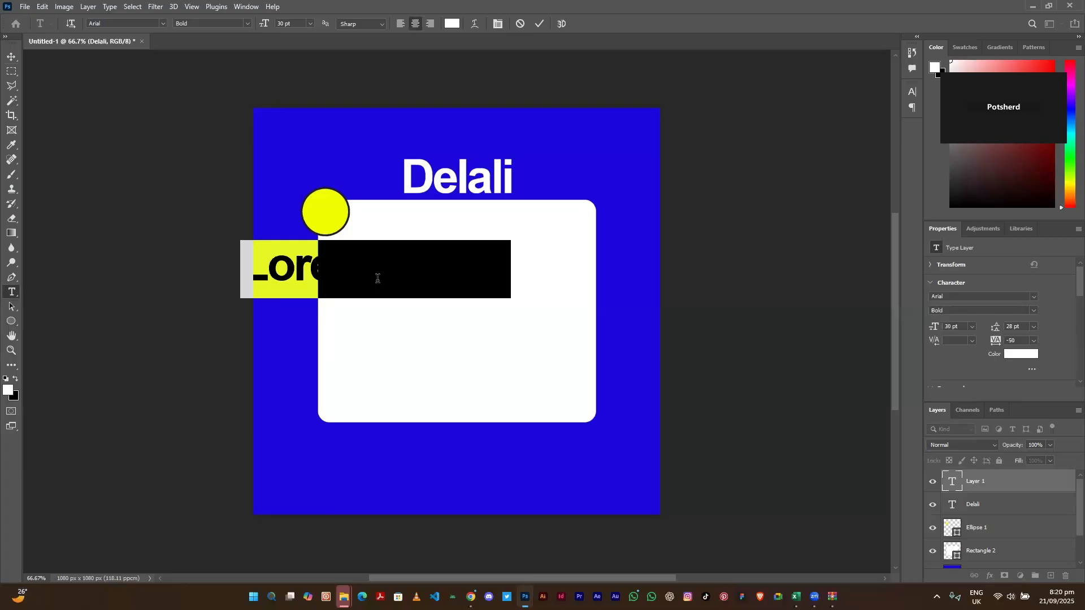
- Replace the placeholder with 'Do what you love' and drag the text onto the card
{"action": "key", "text": "BackSpace"}
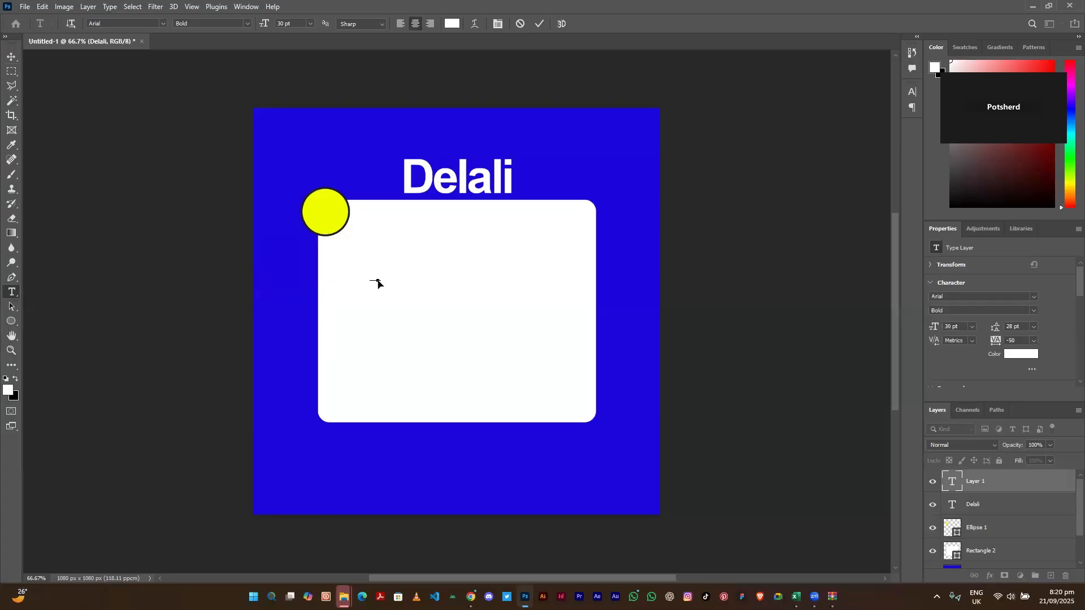
{"action": "key", "text": "ctrl+a"}
{"action": "type", "text": "esign"}
{"action": "key", "text": "ctrl+a"}
{"action": "left_click", "coordinate": [378, 278]}
{"action": "key", "text": "ctrl+a"}
{"action": "type", "text": "Designt you"}
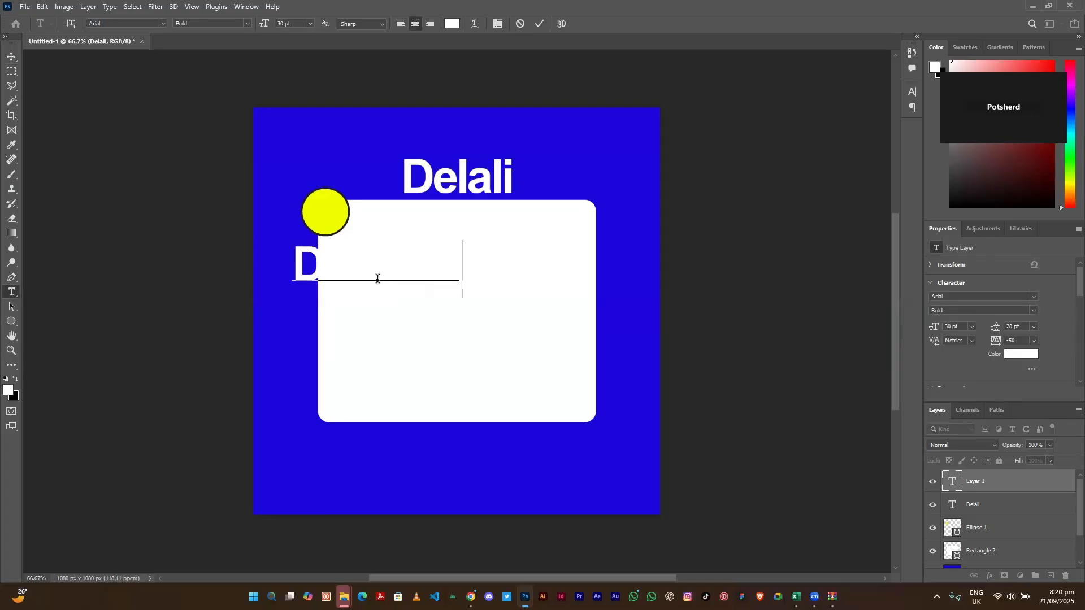
{"action": "key", "text": "Return"}
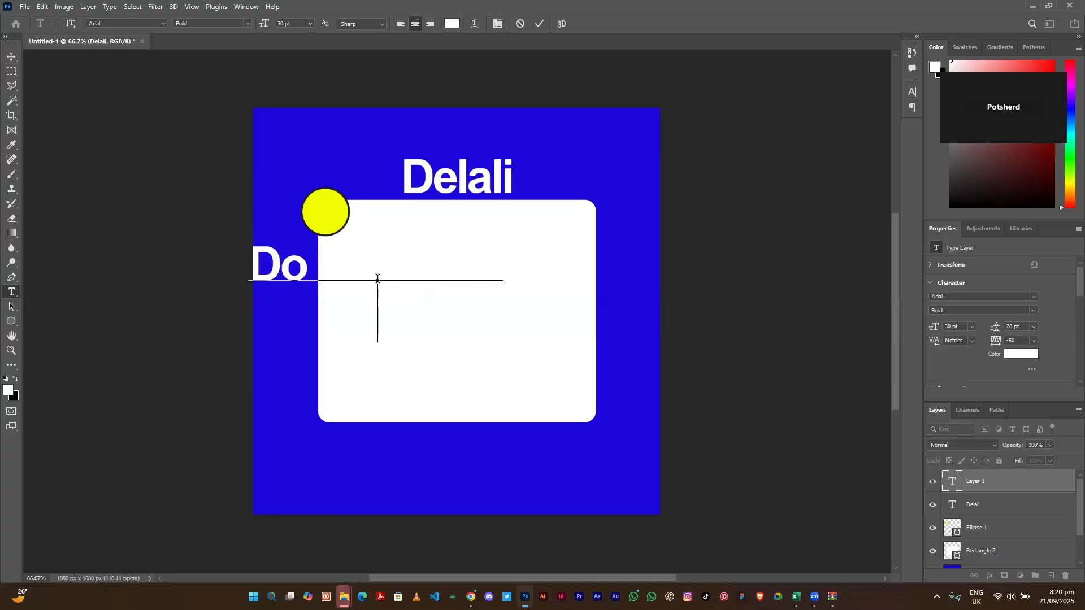
{"action": "type", "text": "to le"}
{"action": "left_click", "coordinate": [15, 58]}
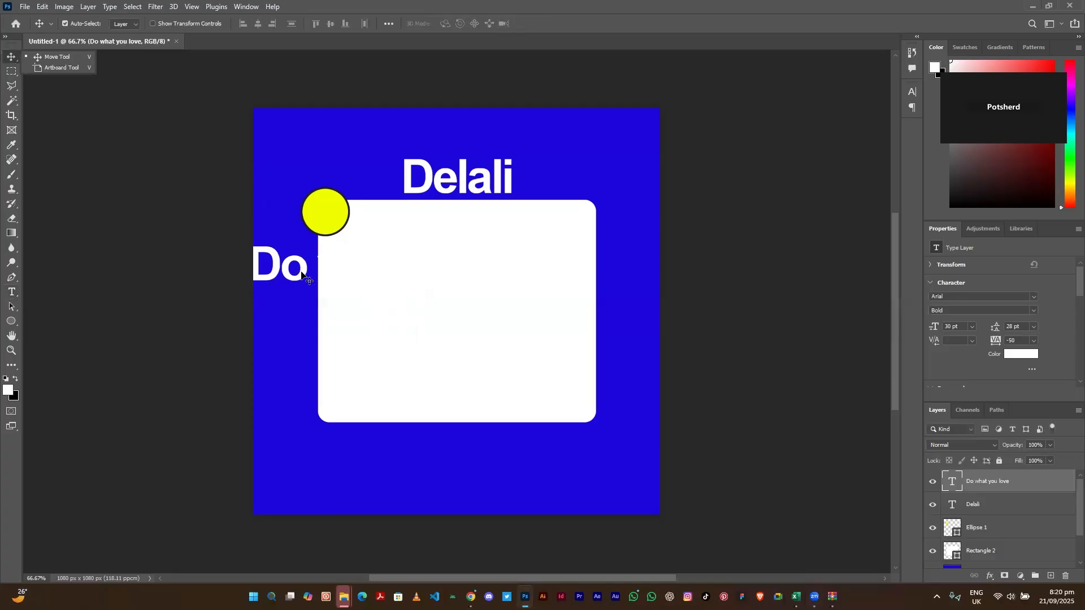
{"action": "left_click_drag", "start_coordinate": [302, 274], "coordinate": [378, 285]}
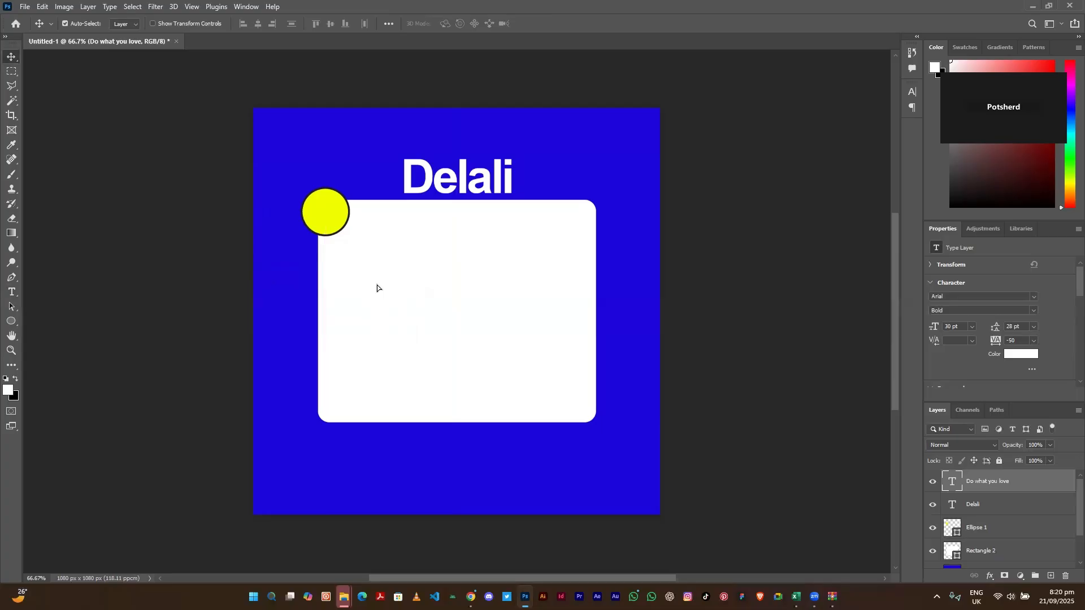
- Select both lines of the slogan and colour them black (#000000)
{"action": "double_click", "coordinate": [406, 289]}
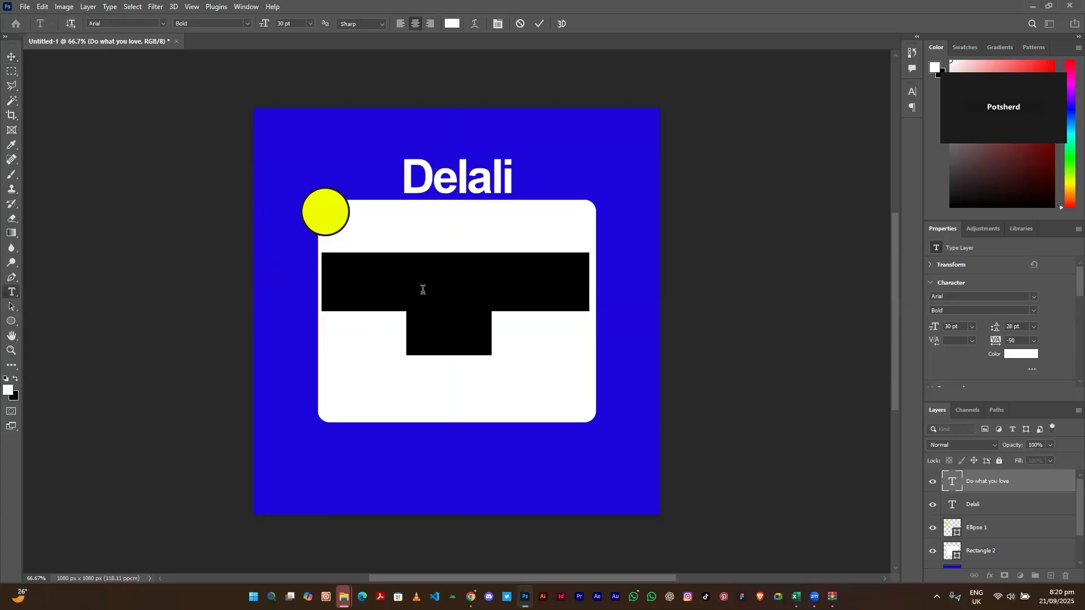
{"action": "left_click", "coordinate": [425, 290]}
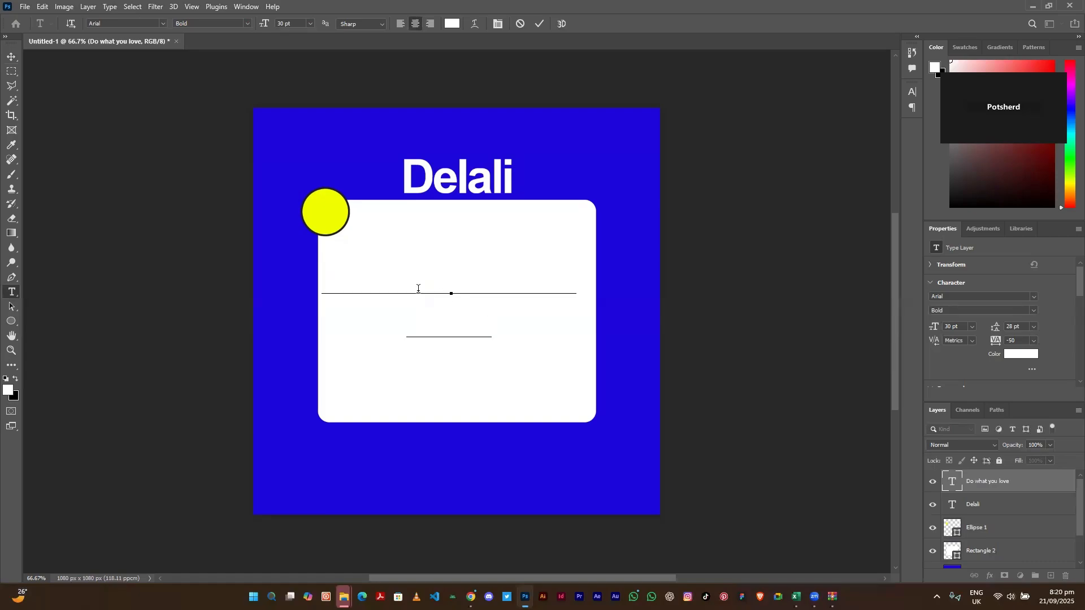
{"action": "left_click_drag", "start_coordinate": [418, 288], "coordinate": [310, 259]}
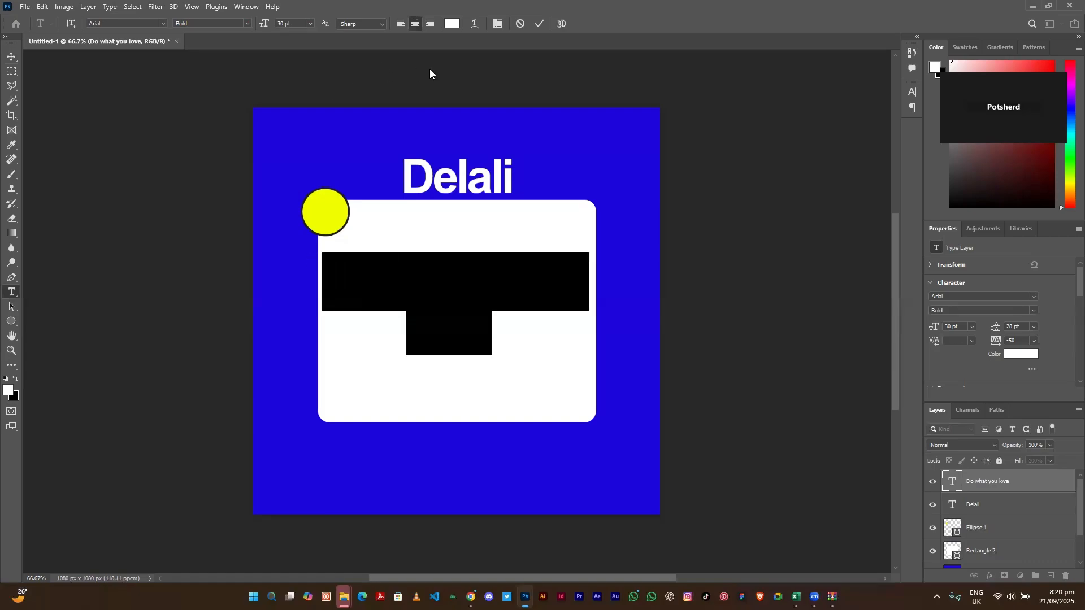
{"action": "left_click", "coordinate": [452, 23]}
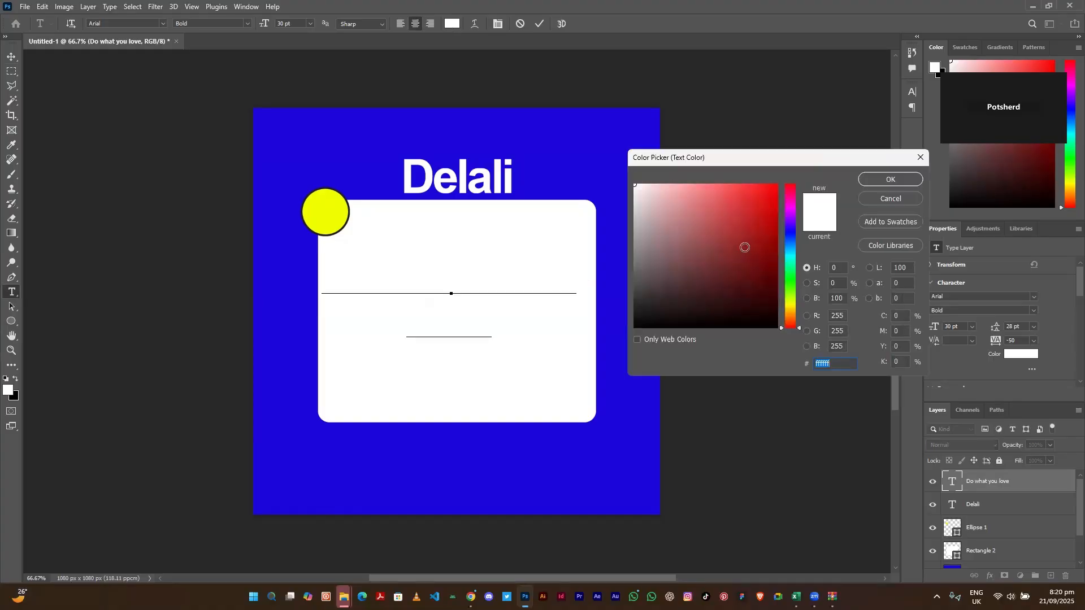
{"action": "left_click", "coordinate": [744, 248]}
{"action": "left_click_drag", "start_coordinate": [642, 314], "coordinate": [628, 334]}
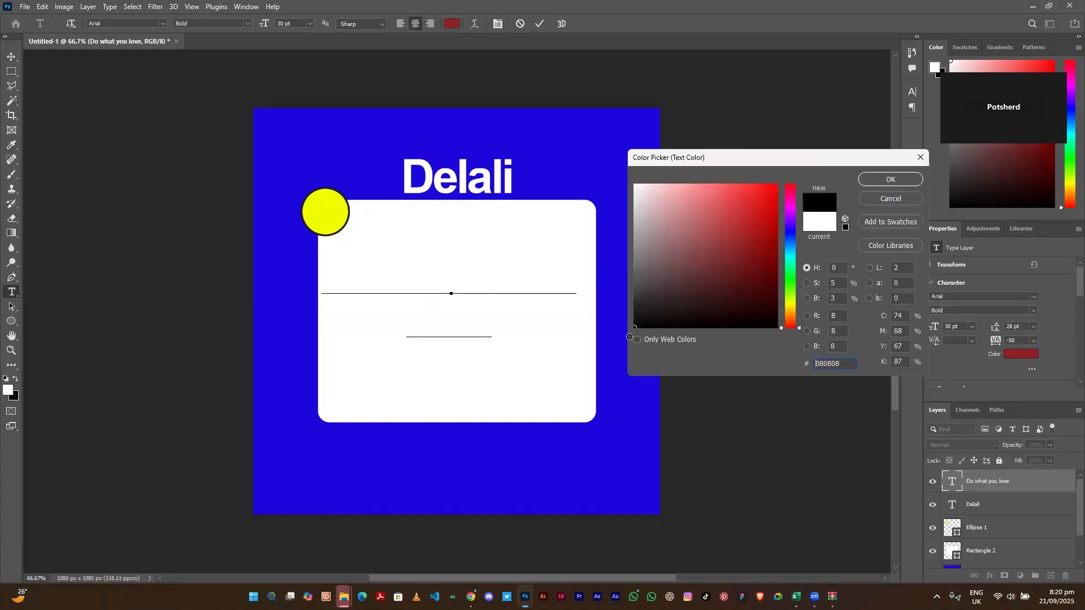
{"action": "left_click", "coordinate": [884, 179]}
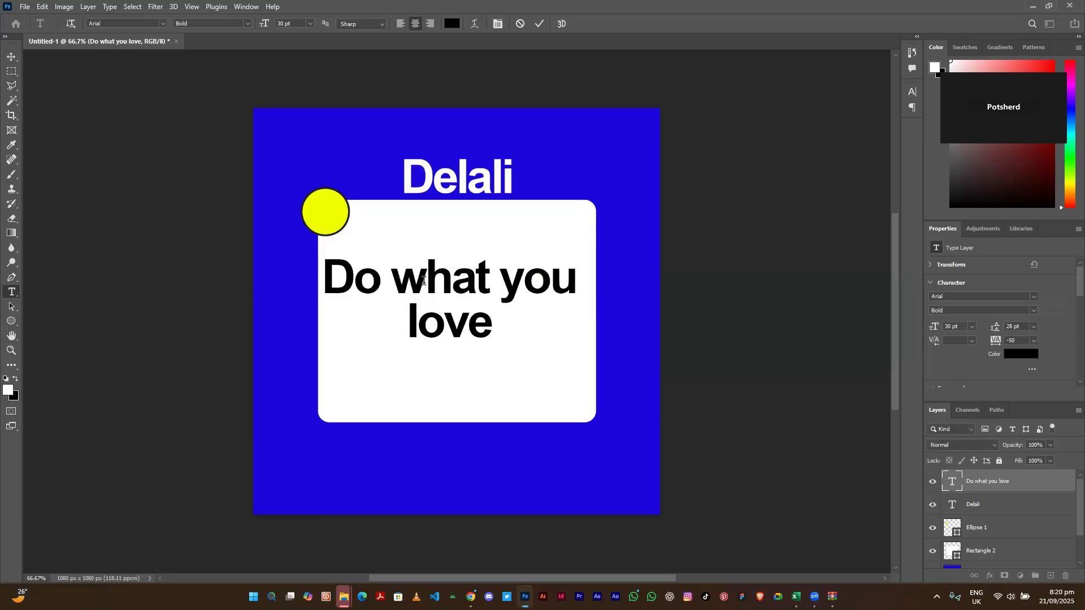
- Rework the line breaks so the text reads 'Do what' over 'you love'
{"action": "left_click", "coordinate": [472, 284]}
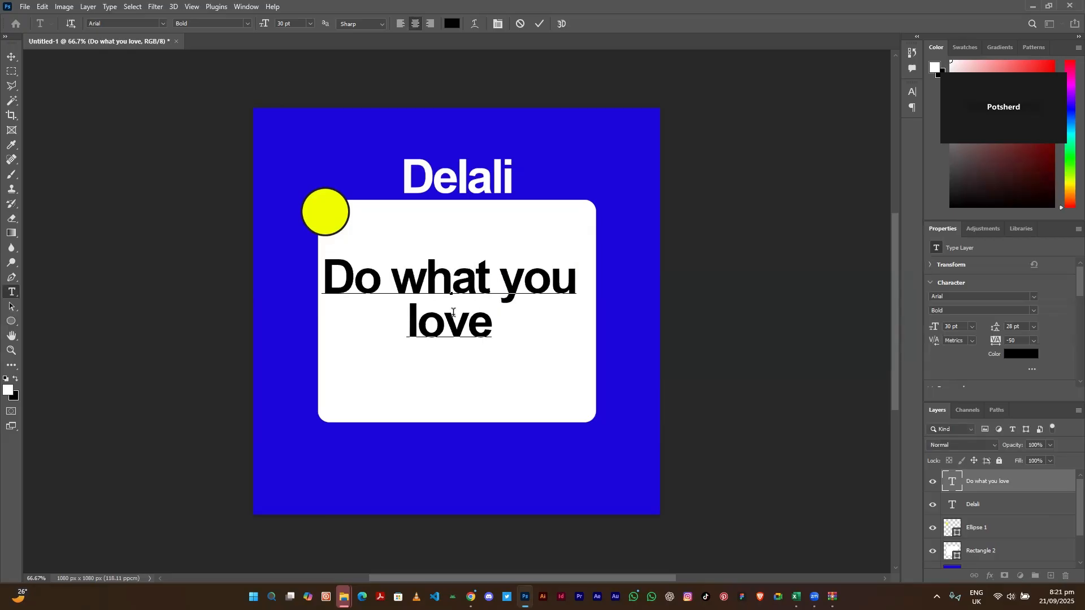
{"action": "left_click", "coordinate": [499, 290]}
{"action": "key", "text": "Return"}
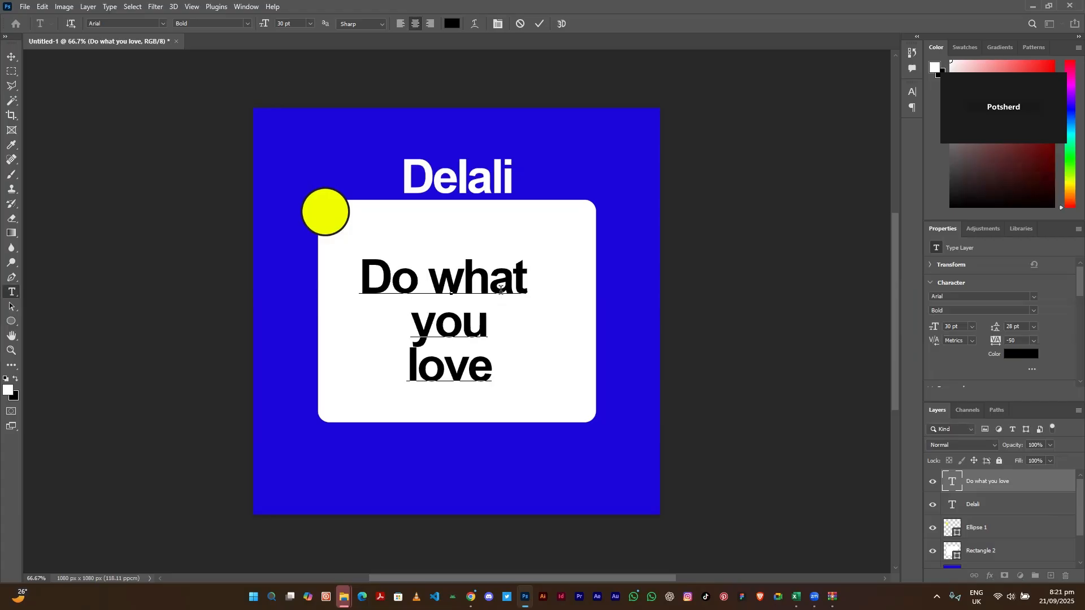
{"action": "key", "text": "BackSpace"}
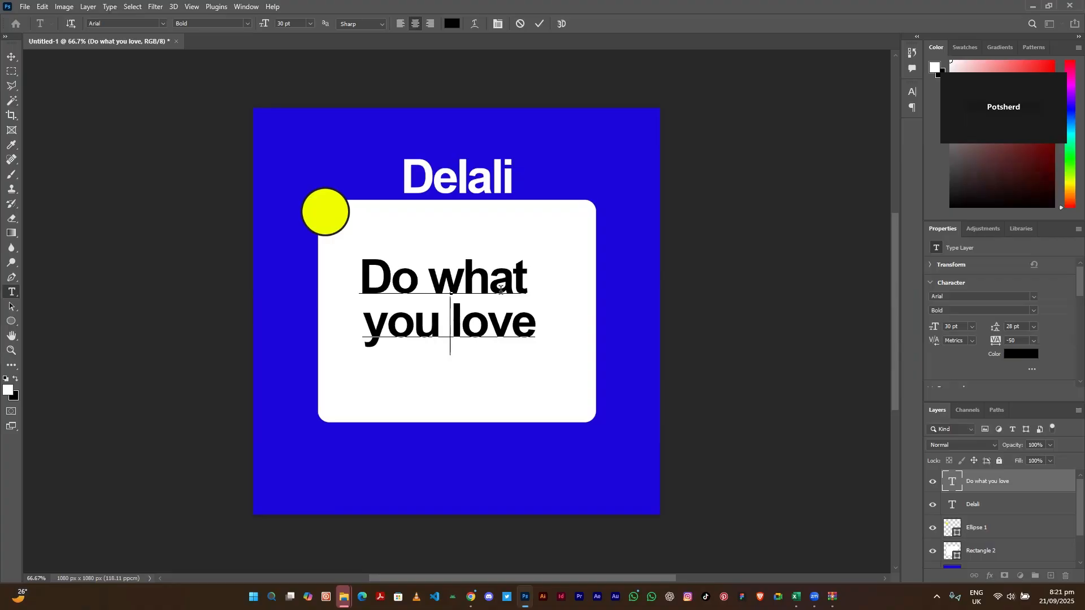
{"action": "key", "text": "Return"}
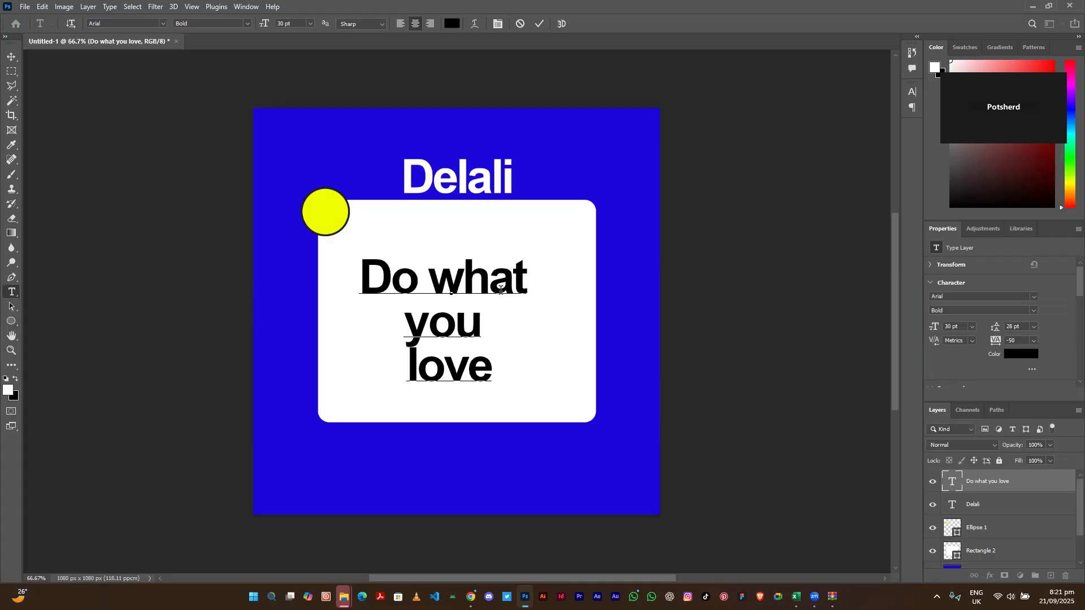
{"action": "key", "text": "BackSpace"}
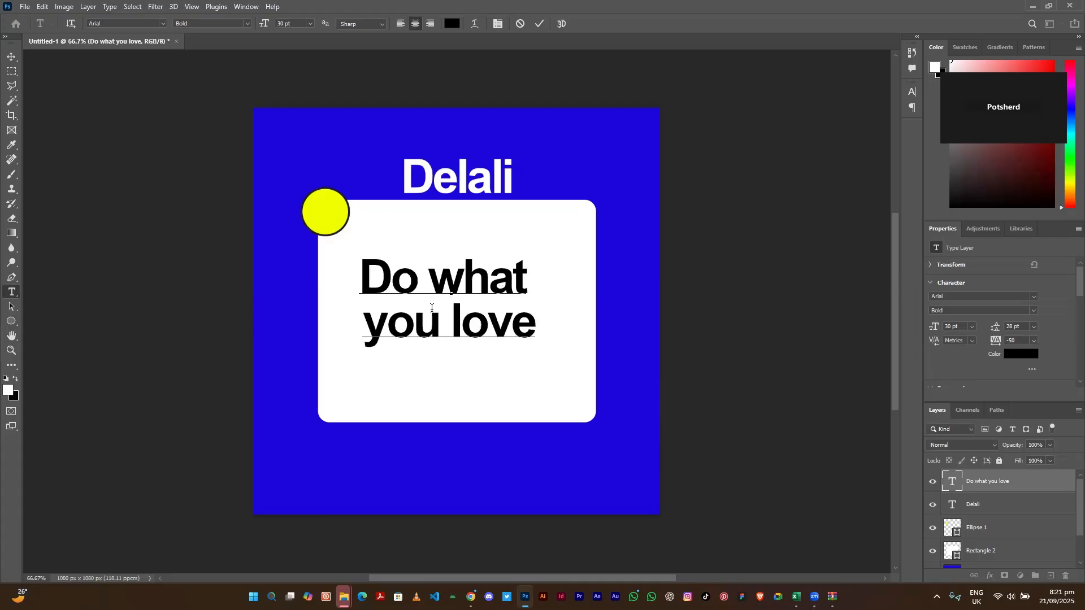
- Set the slogan to 24 pt and nudge it toward the card's centre
{"action": "left_click_drag", "start_coordinate": [360, 276], "coordinate": [542, 325]}
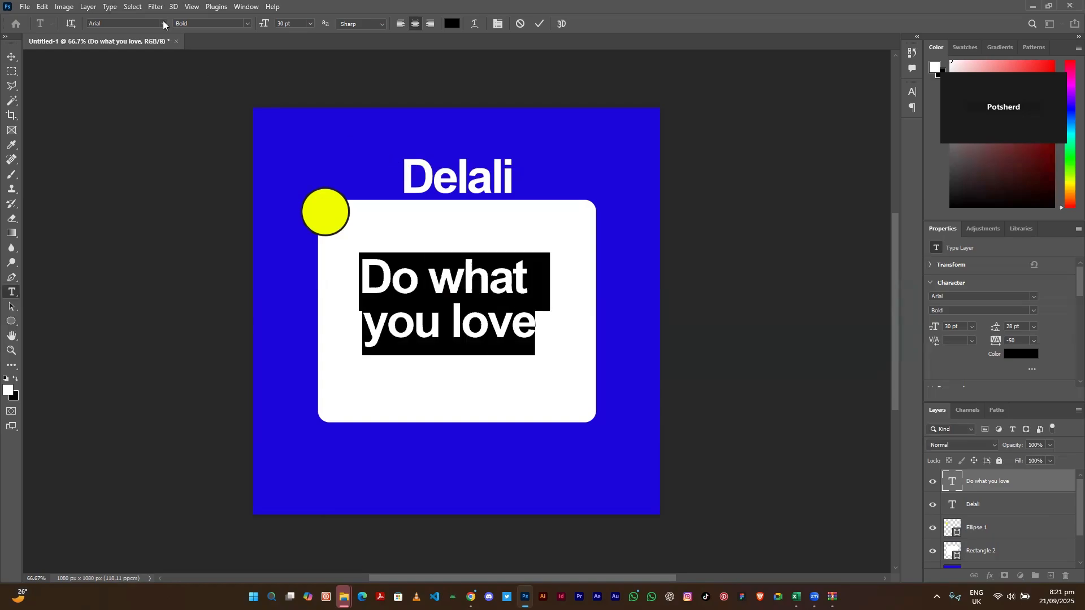
{"action": "left_click", "coordinate": [309, 24]}
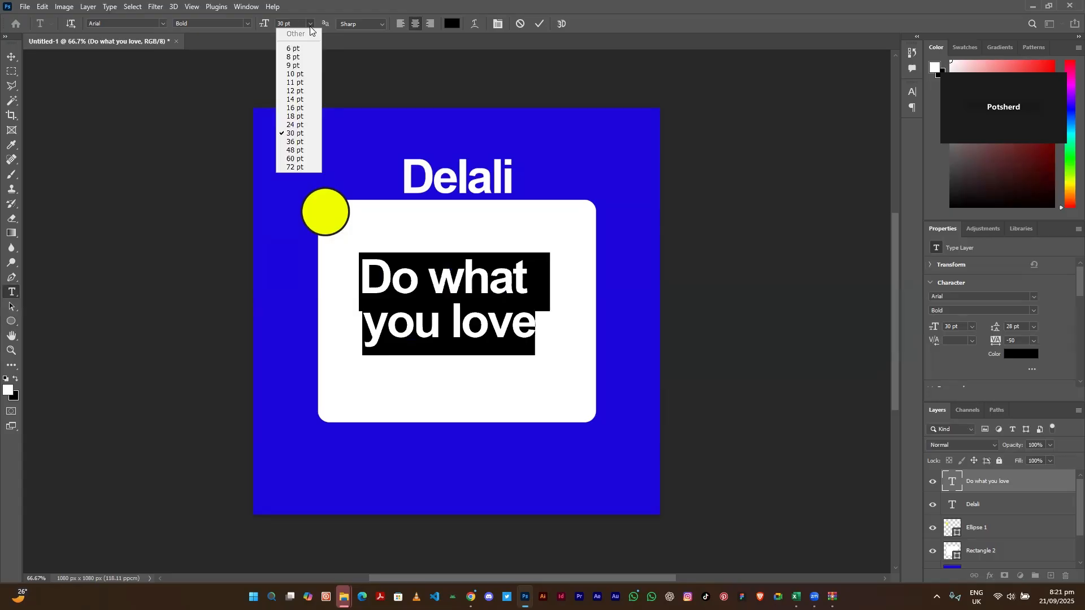
{"action": "left_click", "coordinate": [306, 125]}
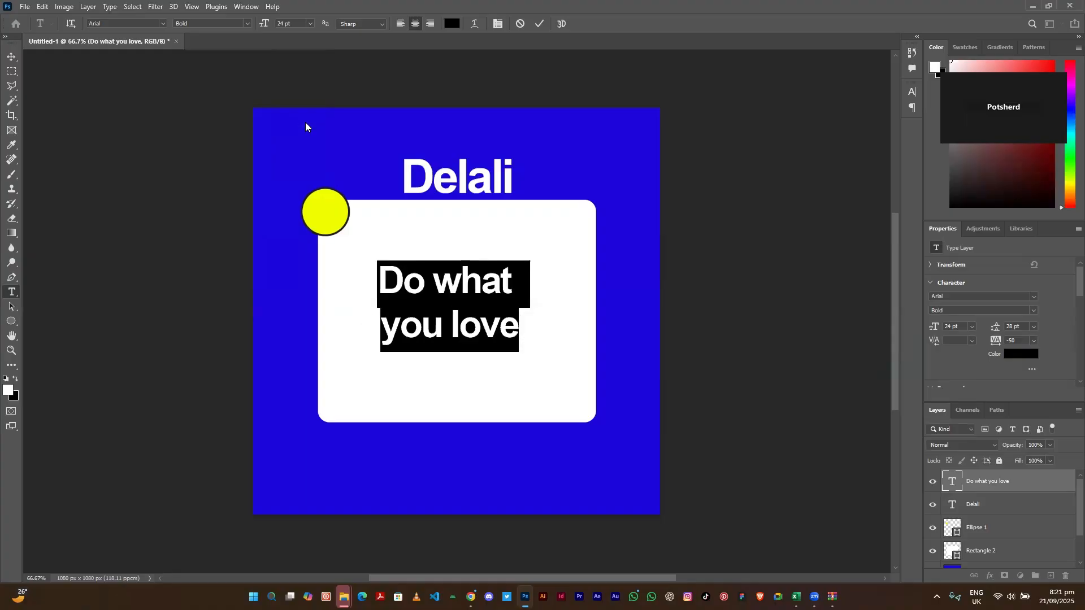
{"action": "left_click", "coordinate": [12, 57]}
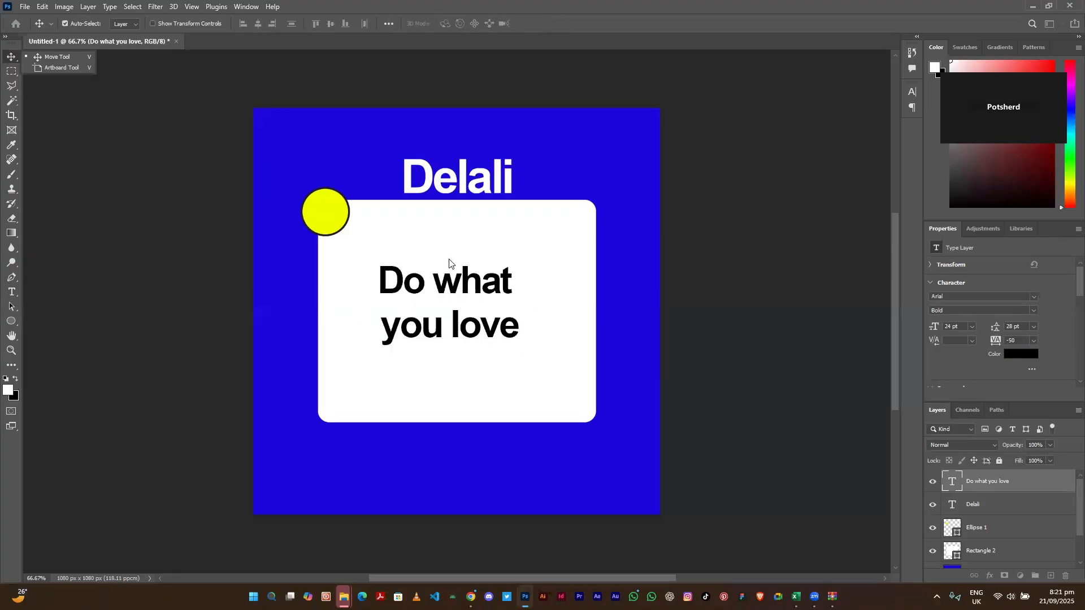
{"action": "mouse_move", "coordinate": [463, 289]}
{"action": "left_mouse_down"}
{"action": "mouse_move", "coordinate": [466, 279]}
{"action": "mouse_move", "coordinate": [468, 293]}
{"action": "mouse_move", "coordinate": [454, 290]}
{"action": "left_mouse_up"}
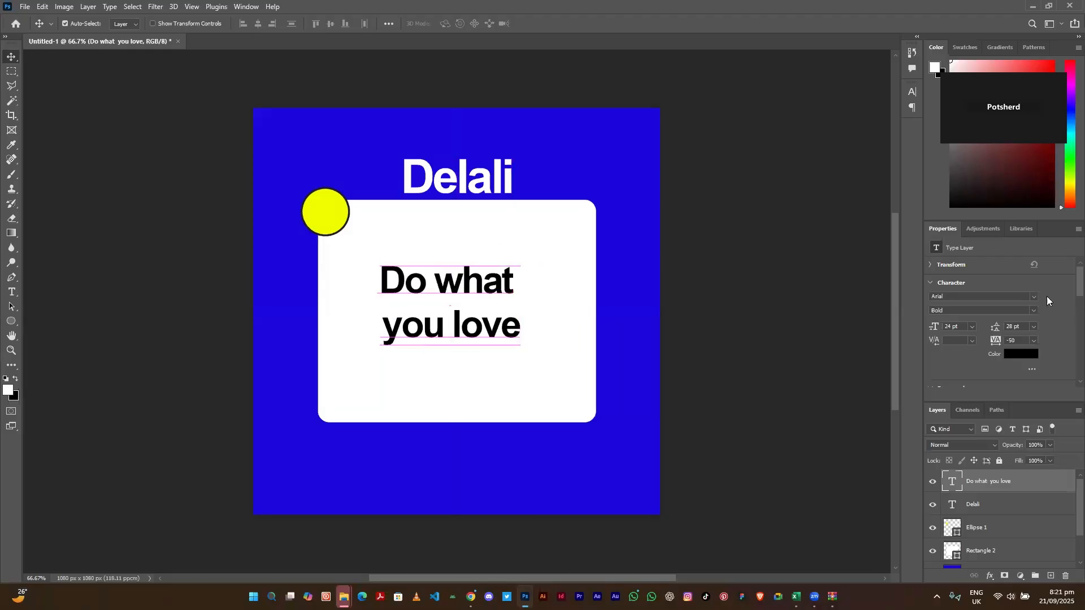
- Set the slogan's line spacing to 18 pt in the Character panel
{"action": "scroll", "coordinate": [1067, 296], "scroll_direction": "down", "scroll_amount": 2}
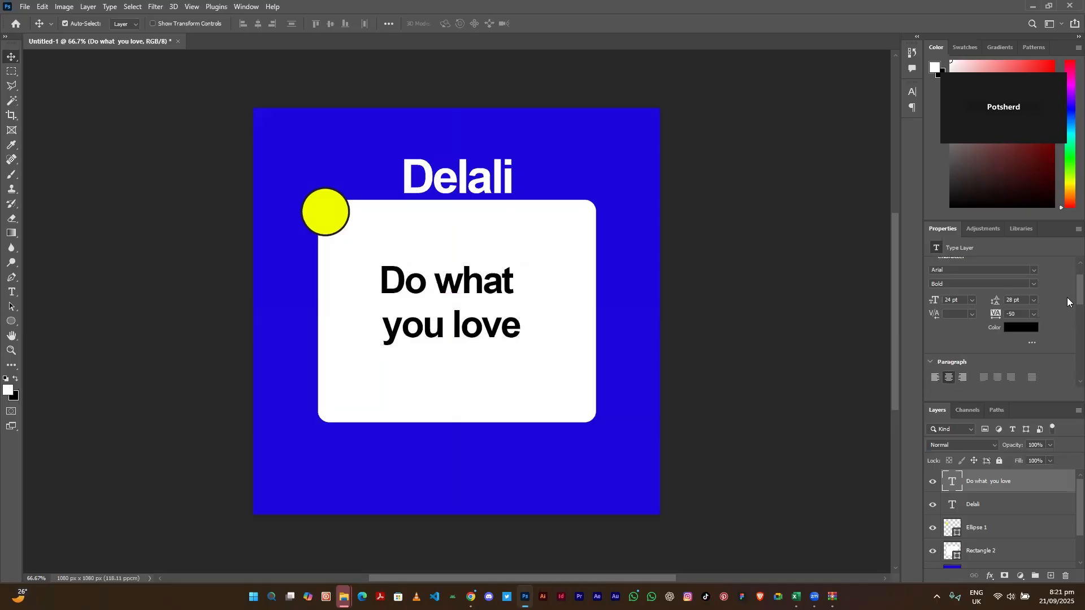
{"action": "scroll", "coordinate": [1067, 303], "scroll_direction": "down", "scroll_amount": 1}
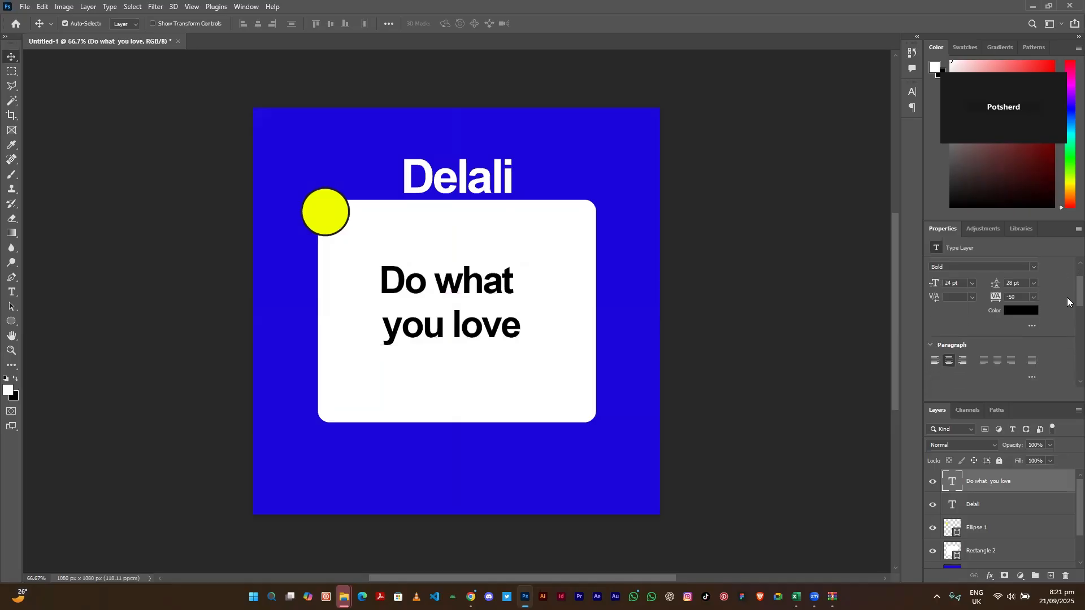
{"action": "left_click", "coordinate": [951, 282]}
{"action": "left_click", "coordinate": [1033, 284]}
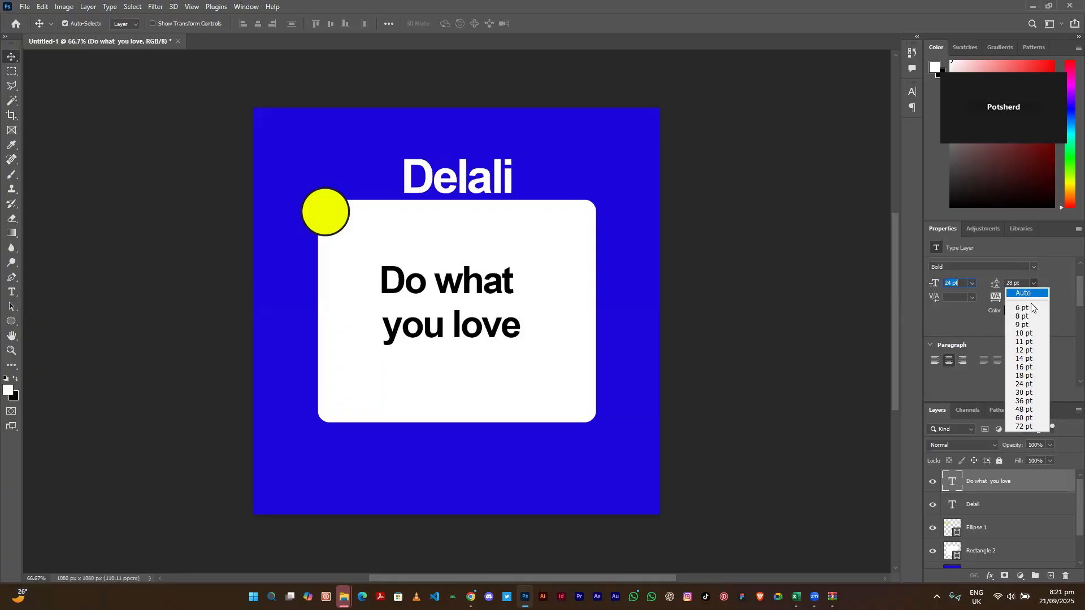
{"action": "left_click", "coordinate": [1032, 335]}
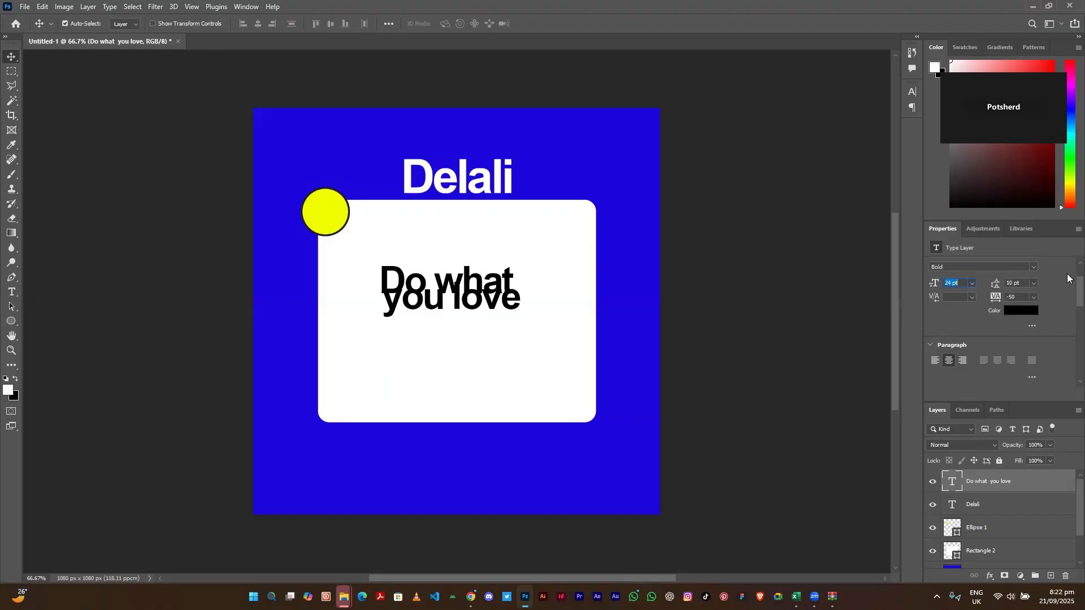
{"action": "left_click_drag", "start_coordinate": [994, 287], "coordinate": [999, 287]}
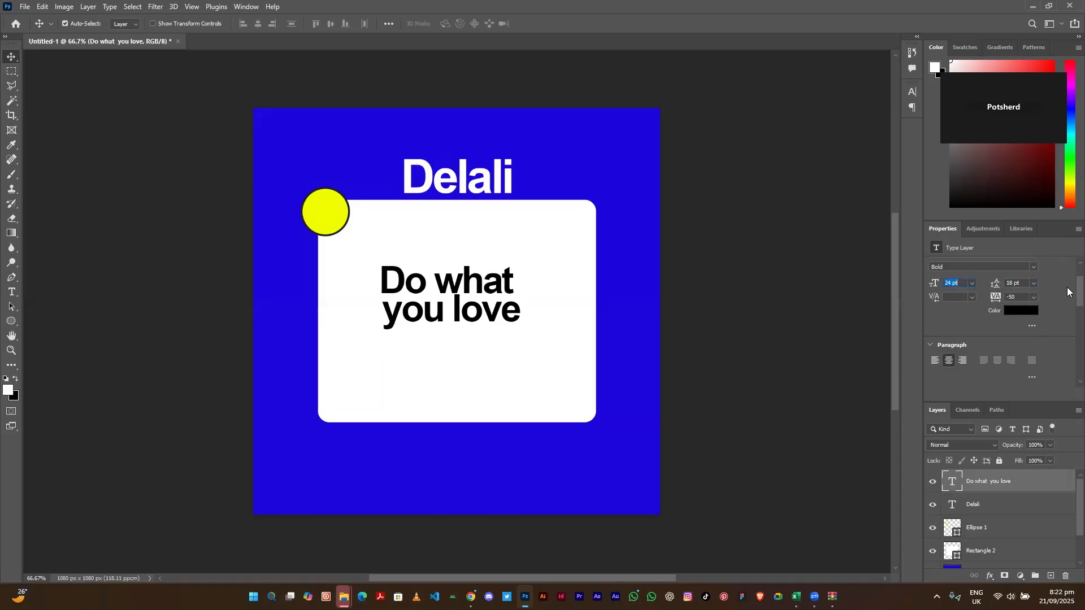
- Drag the slogan about 10 px right and 23 px down on the card
{"action": "scroll", "coordinate": [1066, 286], "scroll_direction": "up", "scroll_amount": 2}
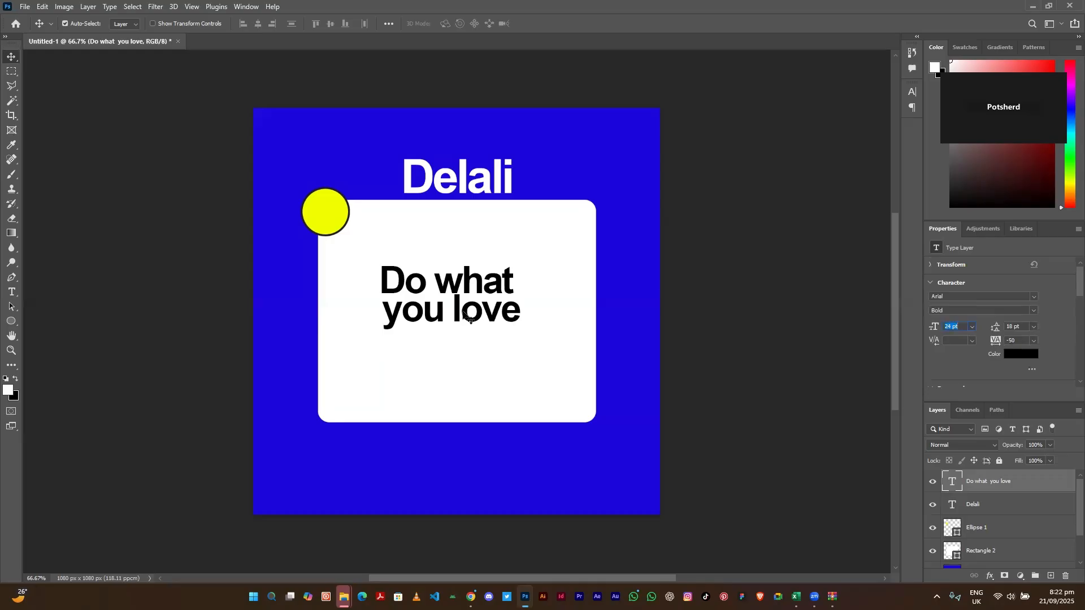
{"action": "left_click_drag", "start_coordinate": [455, 313], "coordinate": [461, 326]}
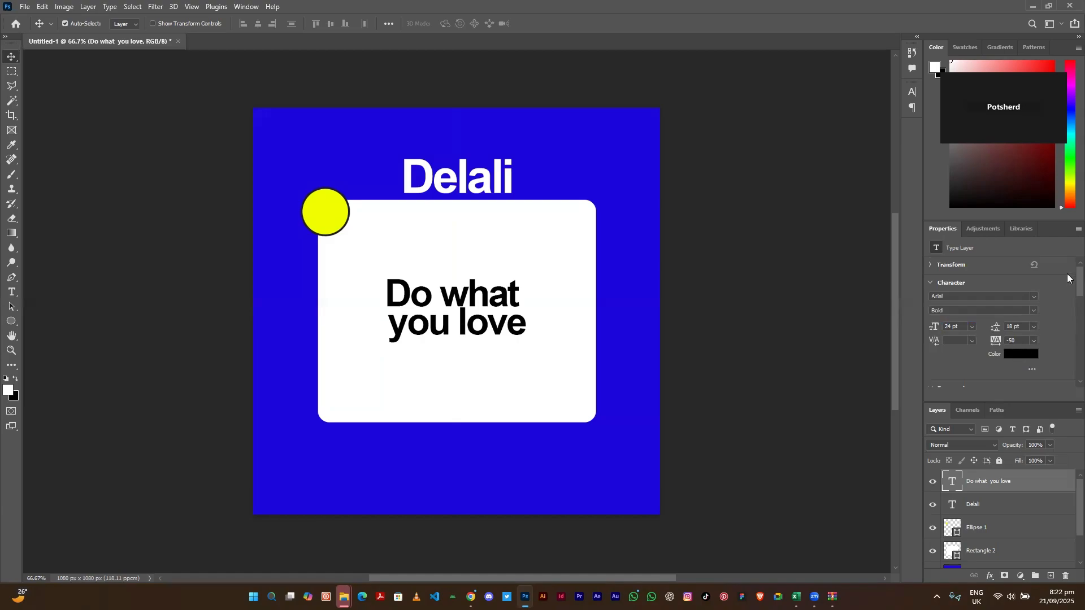
{"action": "scroll", "coordinate": [1066, 277], "scroll_direction": "down", "scroll_amount": 3}
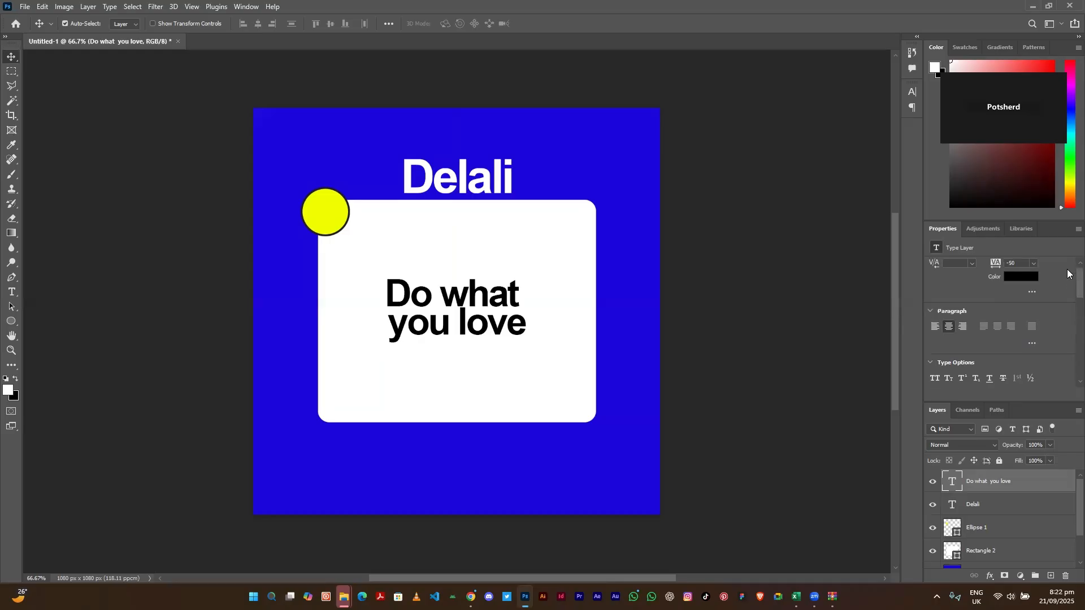
{"action": "scroll", "coordinate": [1068, 273], "scroll_direction": "up", "scroll_amount": 3}
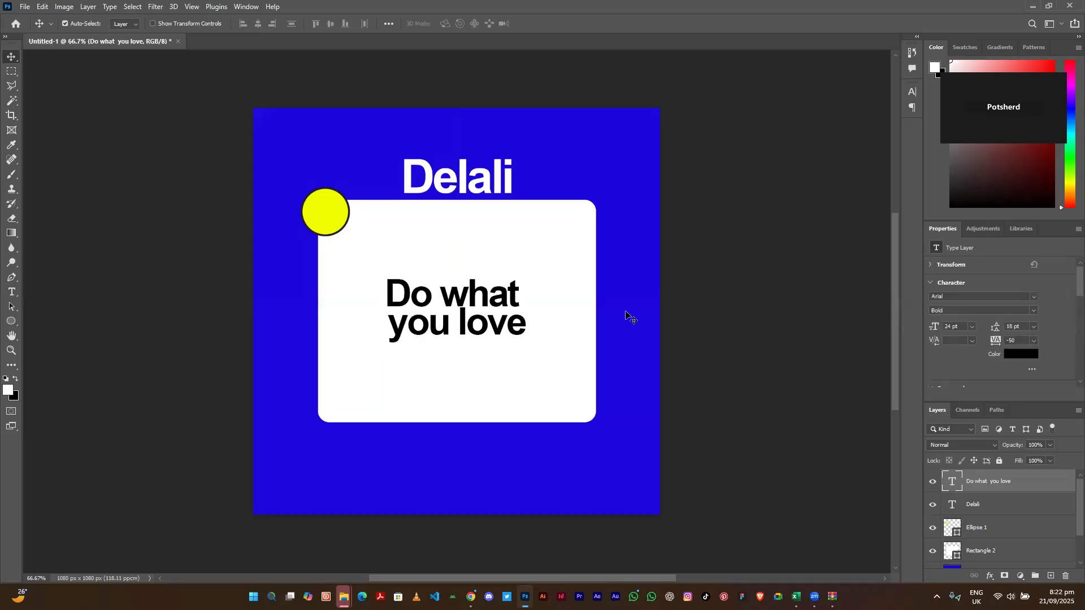
- Move the white card to X 170.5, Y 244.5 px and shift Delali slightly right
{"action": "left_click_drag", "start_coordinate": [482, 235], "coordinate": [487, 242]}
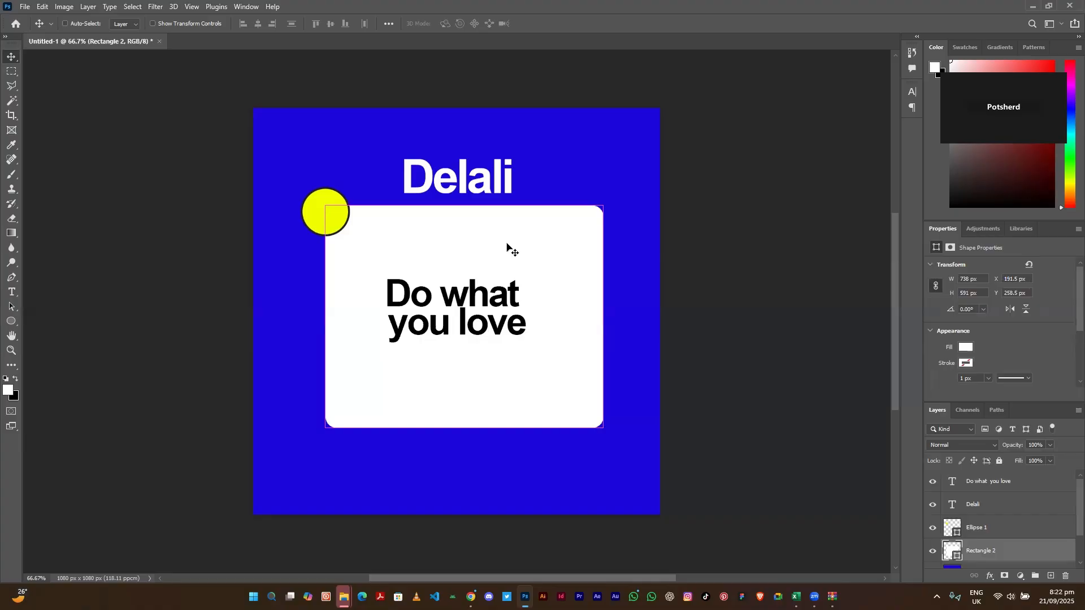
{"action": "left_click_drag", "start_coordinate": [506, 244], "coordinate": [500, 240]}
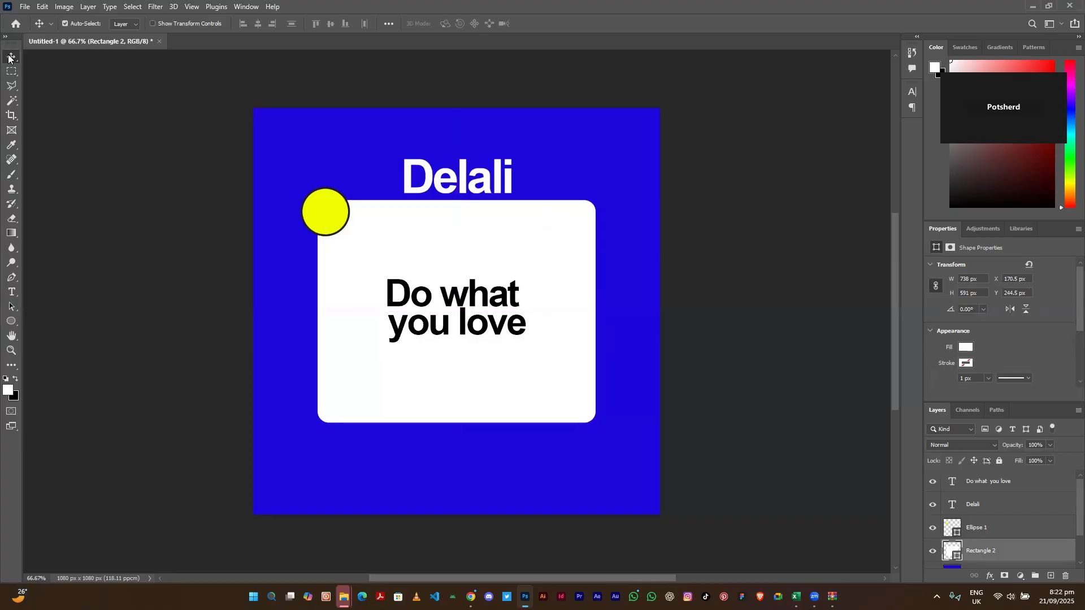
{"action": "left_click", "coordinate": [432, 183]}
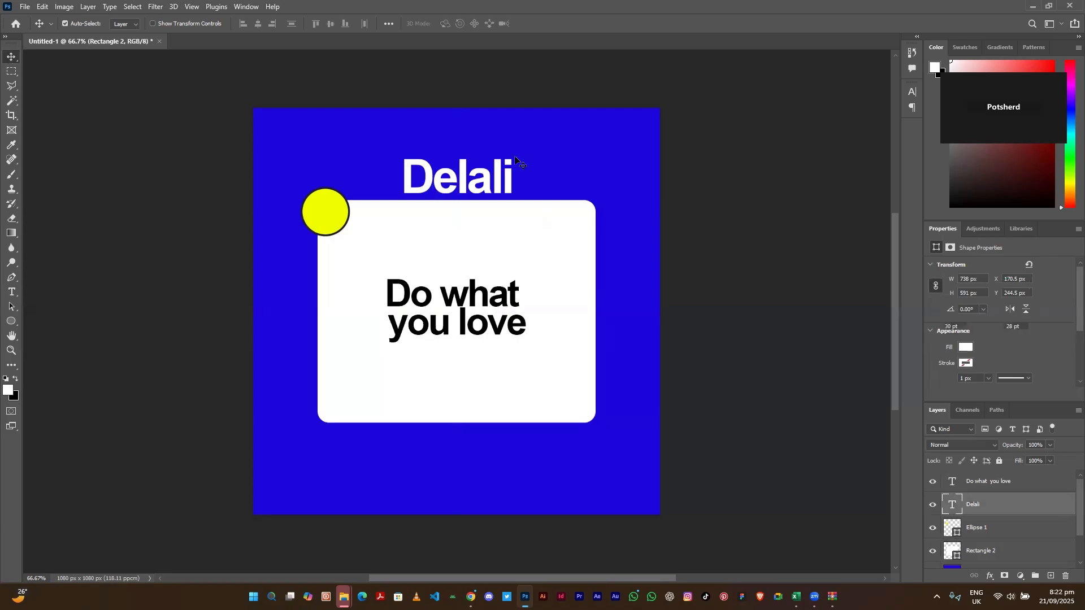
{"action": "left_click_drag", "start_coordinate": [506, 179], "coordinate": [501, 191]}
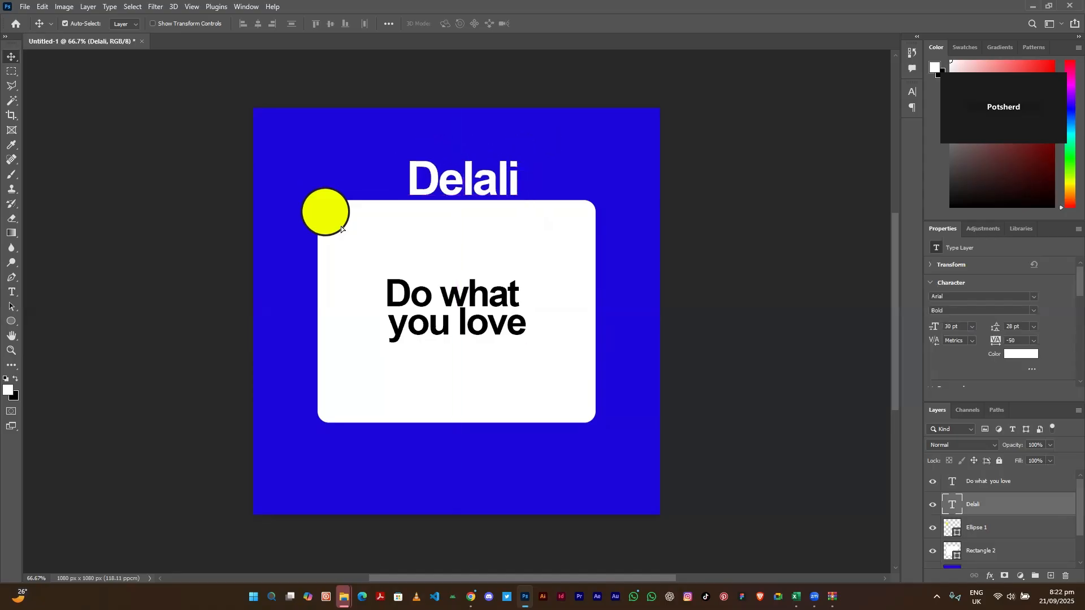
- Place the yellow circle at the card's bottom-left, shift the slogan left, and move Delali below the card
{"action": "left_click_drag", "start_coordinate": [323, 222], "coordinate": [323, 418]}
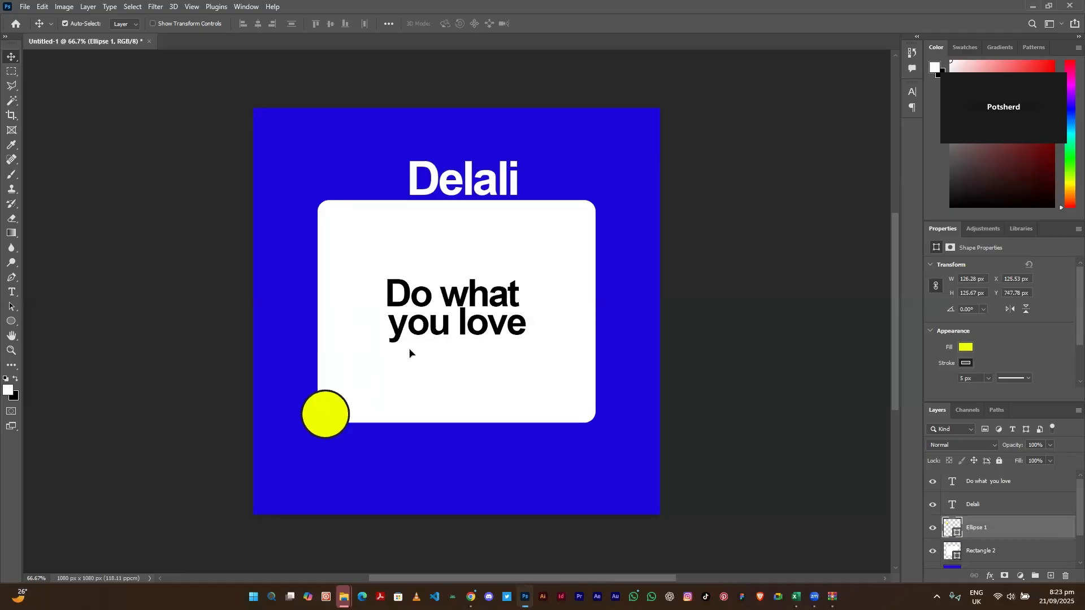
{"action": "left_click", "coordinate": [462, 302]}
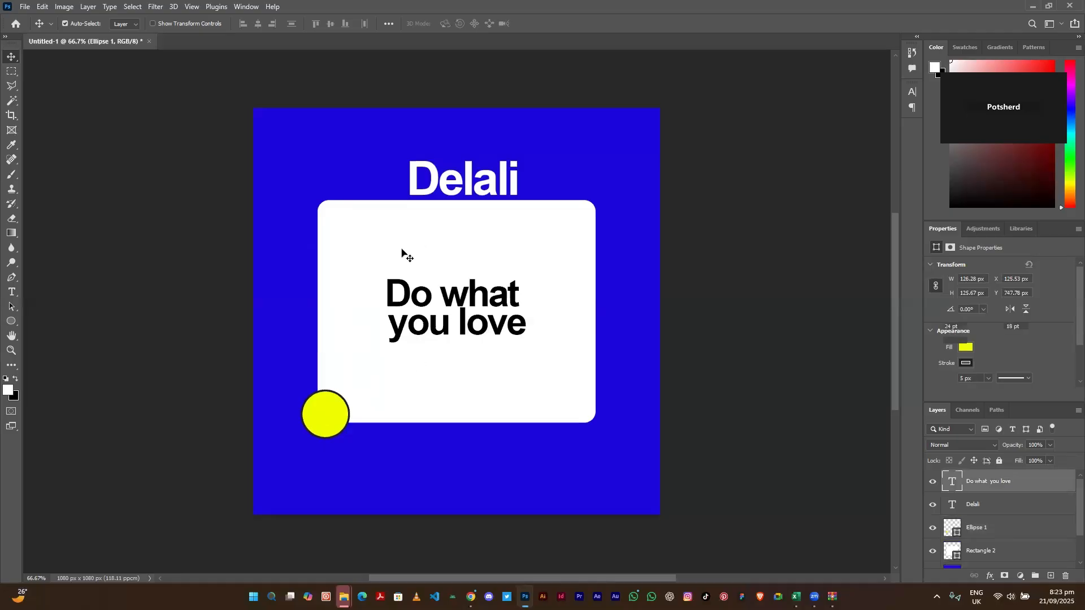
{"action": "left_click_drag", "start_coordinate": [417, 266], "coordinate": [407, 336]}
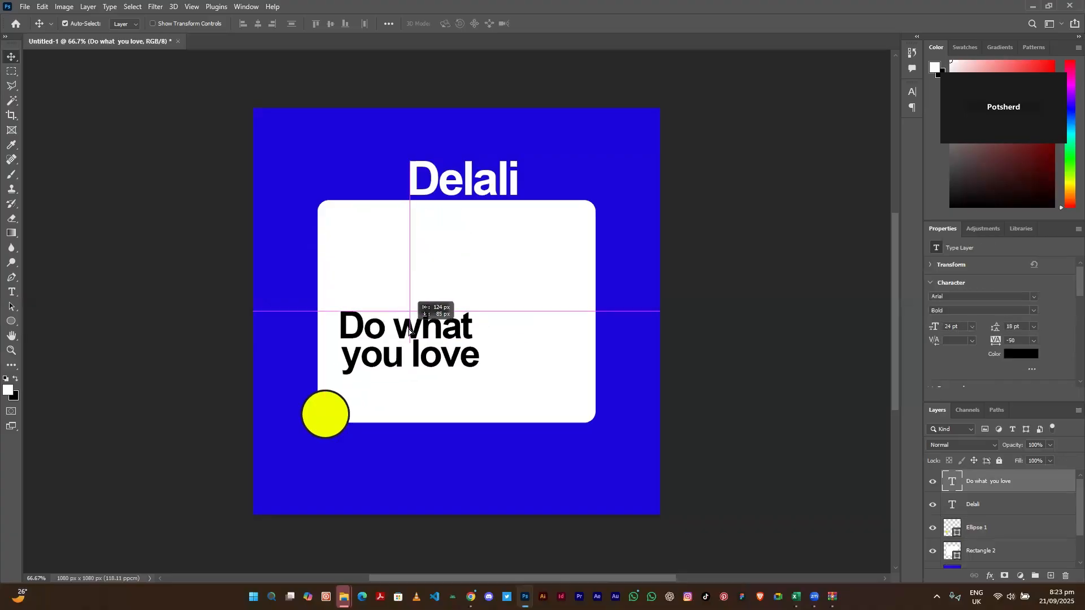
{"action": "left_click_drag", "start_coordinate": [474, 179], "coordinate": [531, 478]}
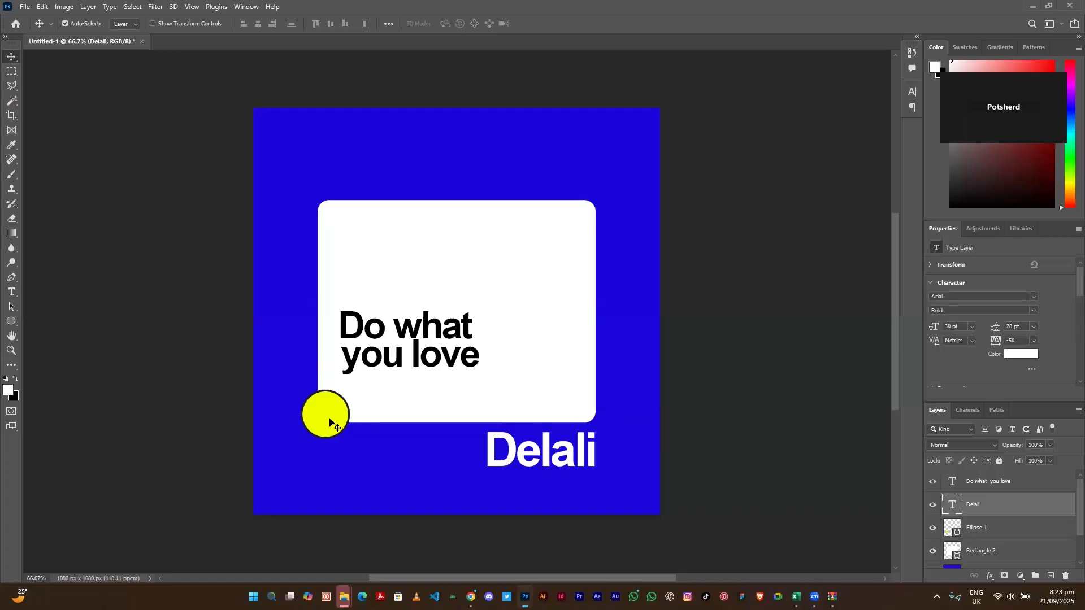
- Nudge the 126×126 px yellow circle left and down to X 102.5, Y 755.8
{"action": "left_click_drag", "start_coordinate": [330, 418], "coordinate": [320, 423]}
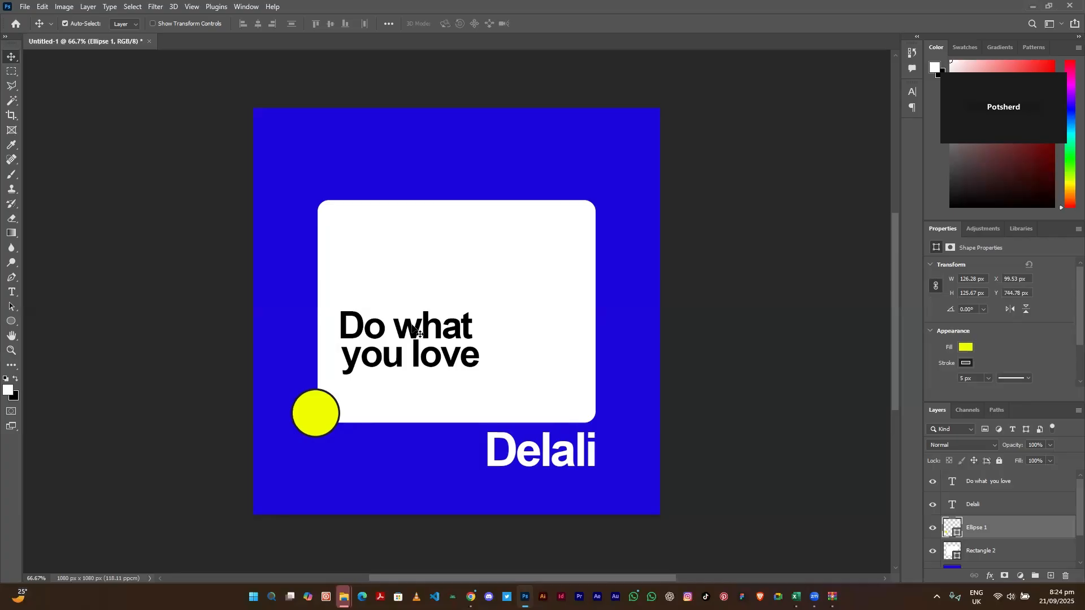
{"action": "left_click_drag", "start_coordinate": [314, 415], "coordinate": [315, 417]}
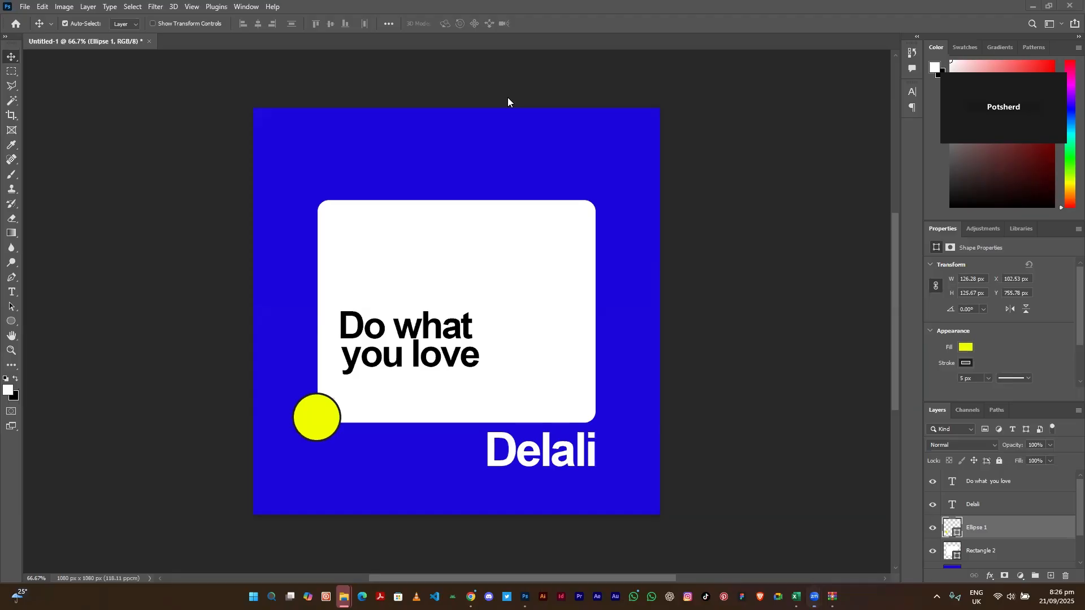
{"action": "left_click", "coordinate": [996, 559]}
{"action": "left_click_drag", "start_coordinate": [995, 558], "coordinate": [988, 518]}
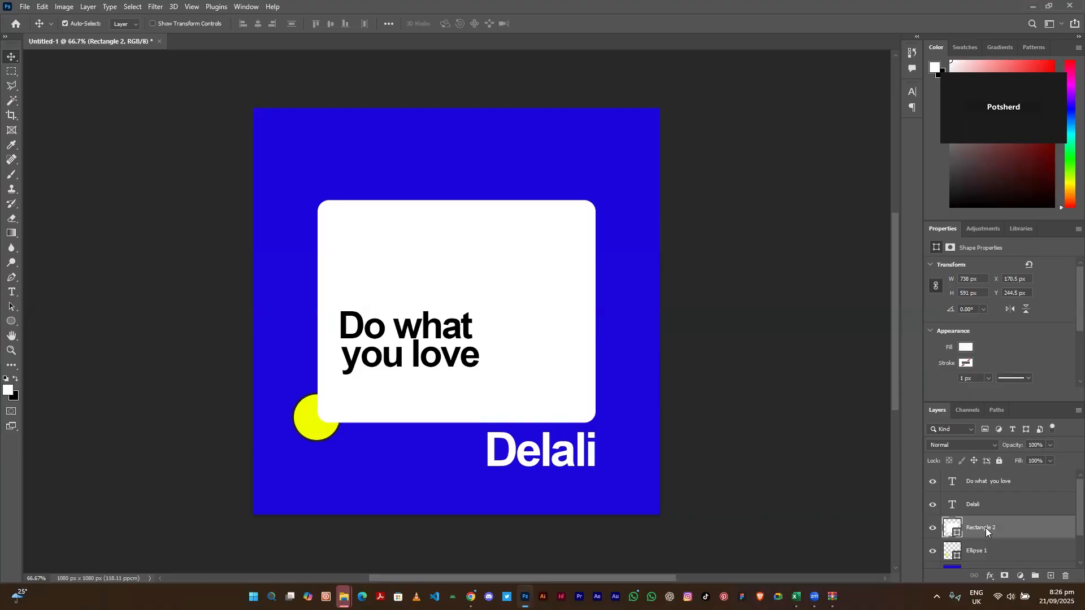
{"action": "left_click_drag", "start_coordinate": [985, 527], "coordinate": [984, 476]}
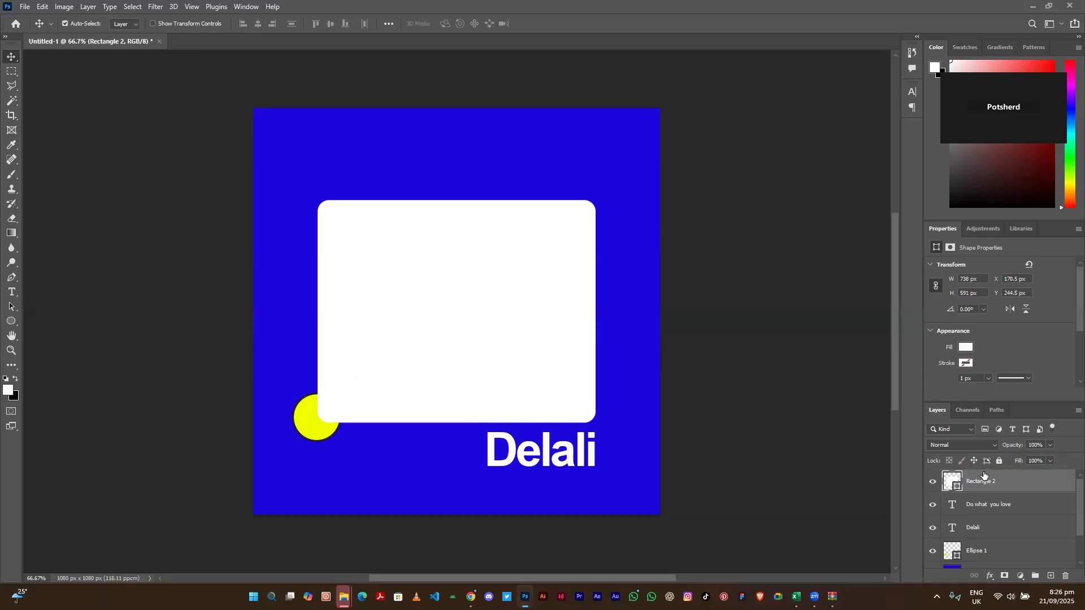
{"action": "left_click_drag", "start_coordinate": [984, 476], "coordinate": [989, 513]}
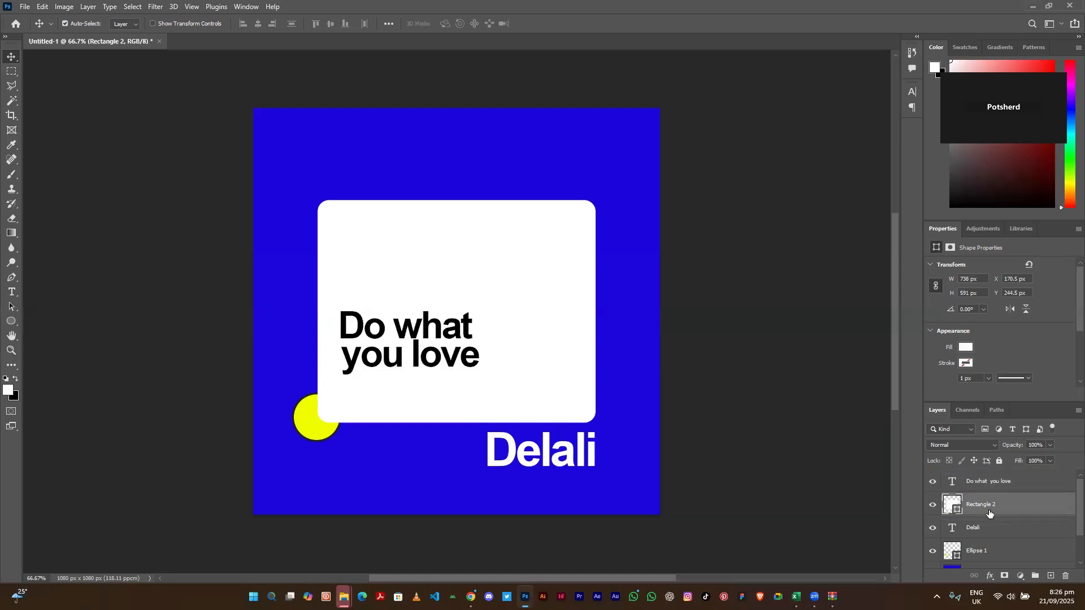
{"action": "left_click_drag", "start_coordinate": [984, 504], "coordinate": [983, 563]}
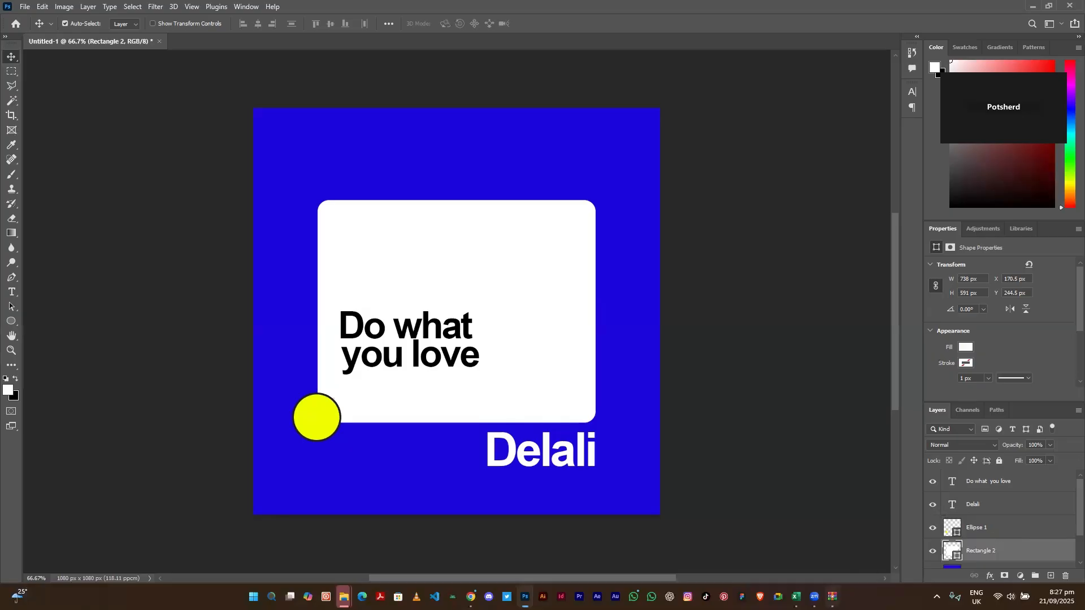
{"action": "mouse_move", "coordinate": [814, 596]}
{"action": "scroll", "coordinate": [1067, 503], "scroll_direction": "down", "scroll_amount": 3}
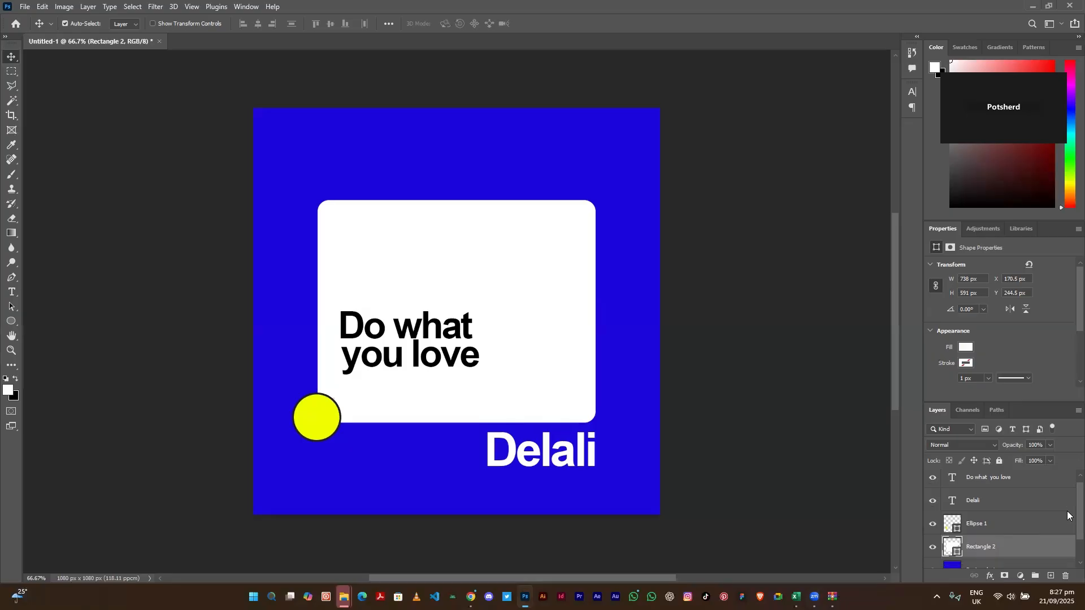
{"action": "scroll", "coordinate": [1067, 491], "scroll_direction": "up", "scroll_amount": 3}
{"action": "scroll", "coordinate": [1067, 503], "scroll_direction": "down", "scroll_amount": 1}
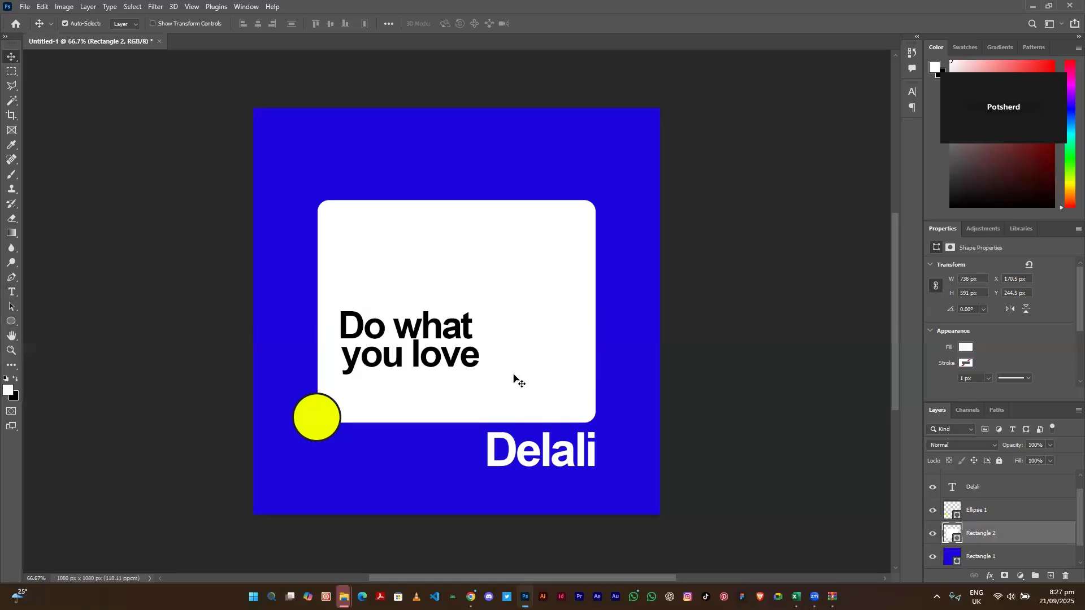
{"action": "scroll", "coordinate": [1069, 497], "scroll_direction": "up", "scroll_amount": 1}
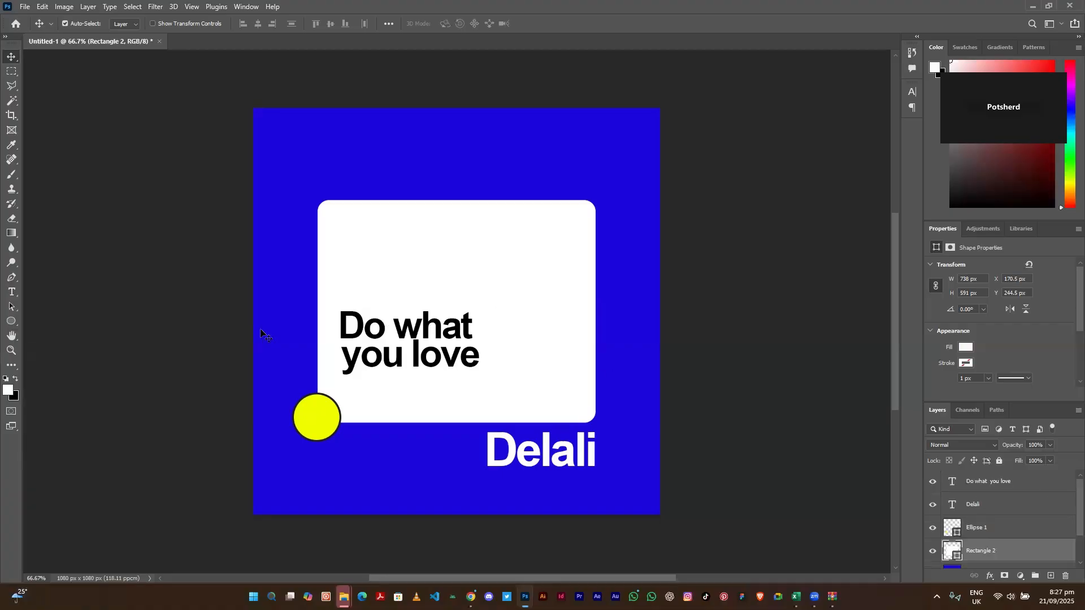
{"action": "left_click", "coordinate": [11, 323]}
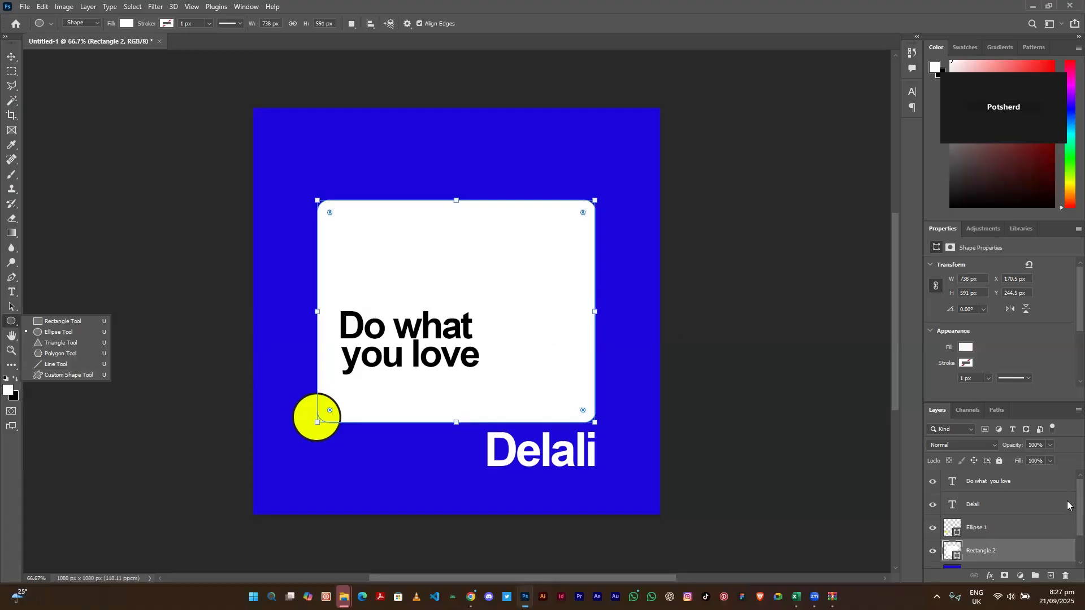
{"action": "scroll", "coordinate": [1068, 525], "scroll_direction": "down", "scroll_amount": 1}
{"action": "scroll", "coordinate": [1068, 525], "scroll_direction": "up", "scroll_amount": 2}
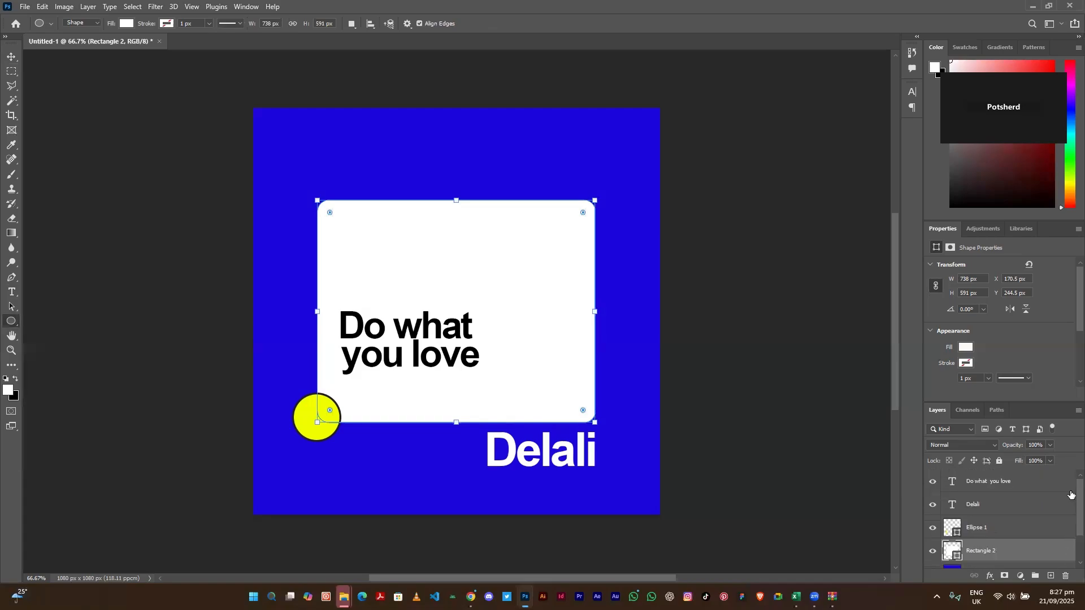
{"action": "left_click", "coordinate": [1018, 484]}
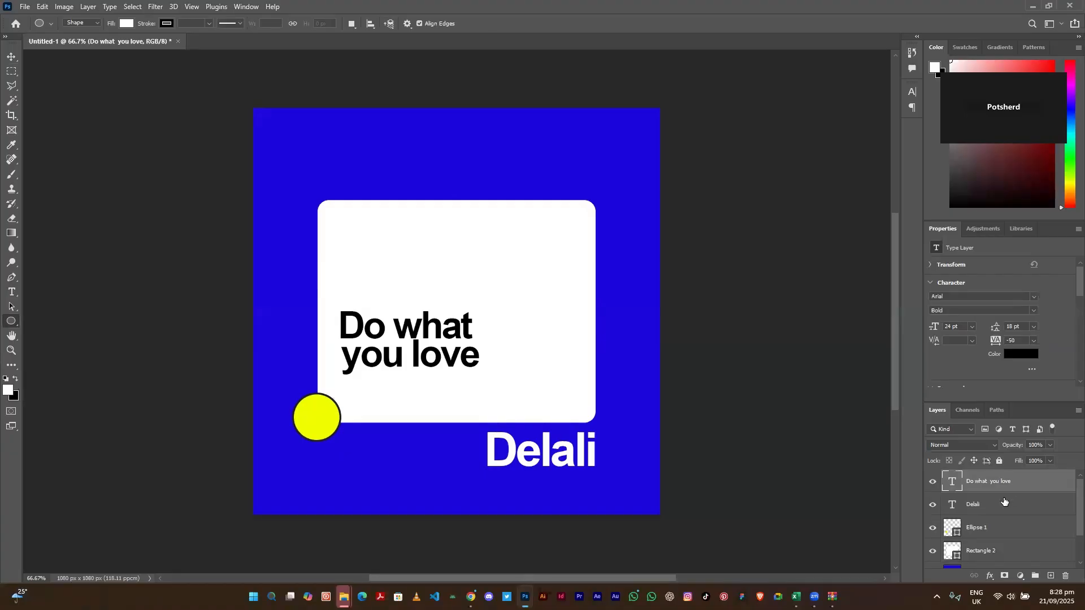
- Move the white Delali text up onto the white card
{"action": "left_click", "coordinate": [1003, 502]}
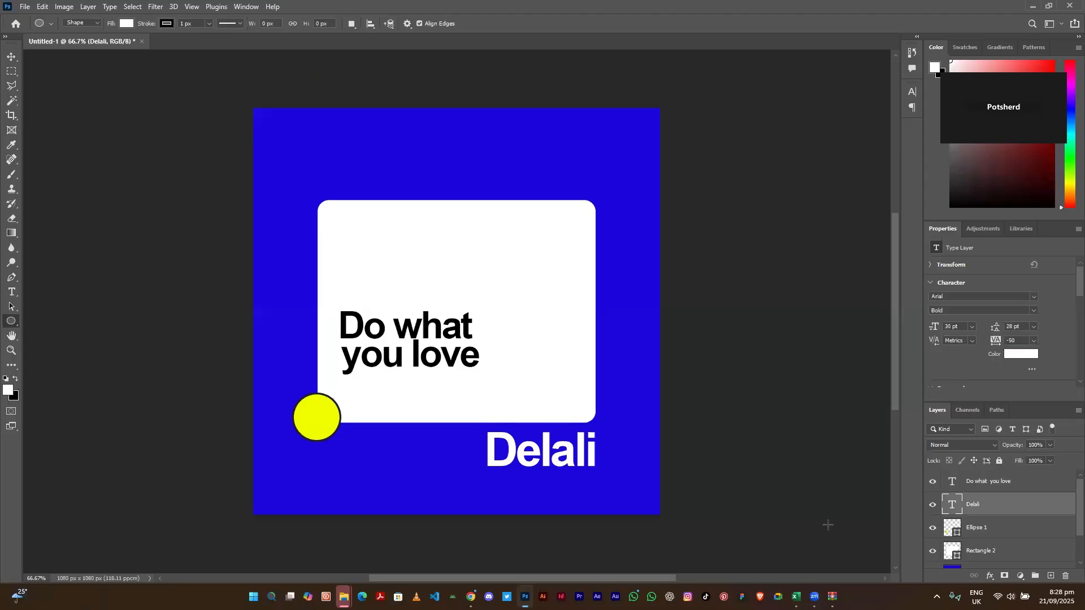
{"action": "key", "text": "v"}
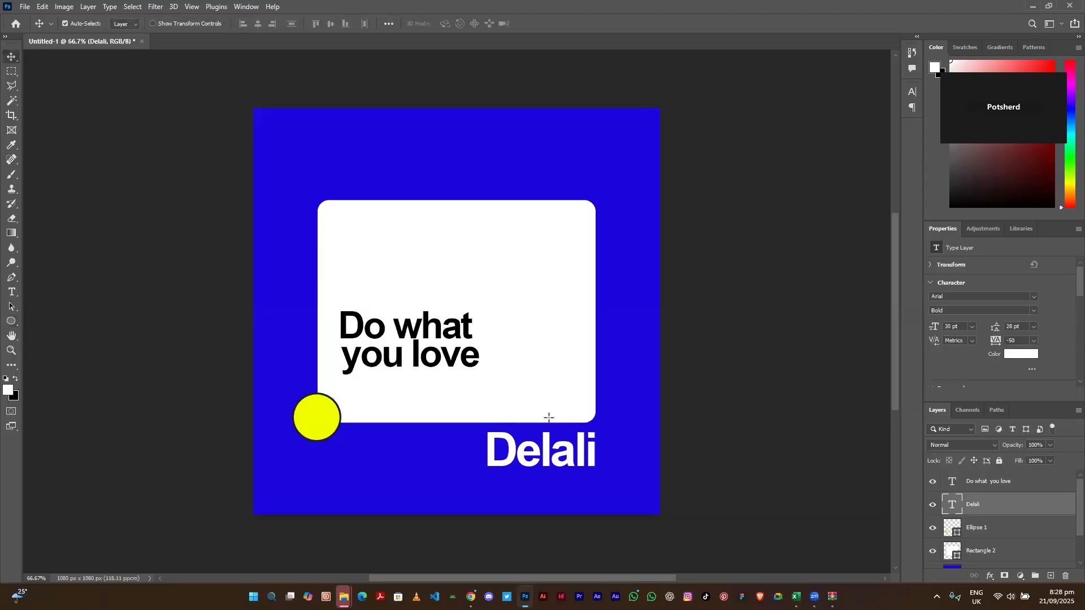
{"action": "left_click_drag", "start_coordinate": [549, 417], "coordinate": [432, 340]}
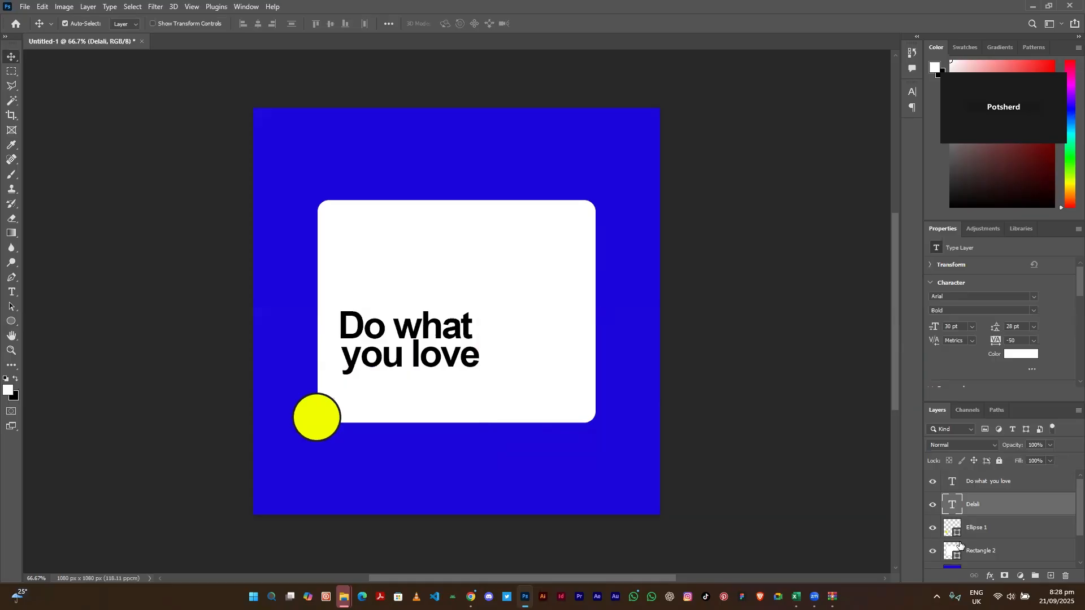
- Shift Delali left and stack its layer beneath the 'Do what you love' layer
{"action": "left_click_drag", "start_coordinate": [1001, 481], "coordinate": [1003, 503]}
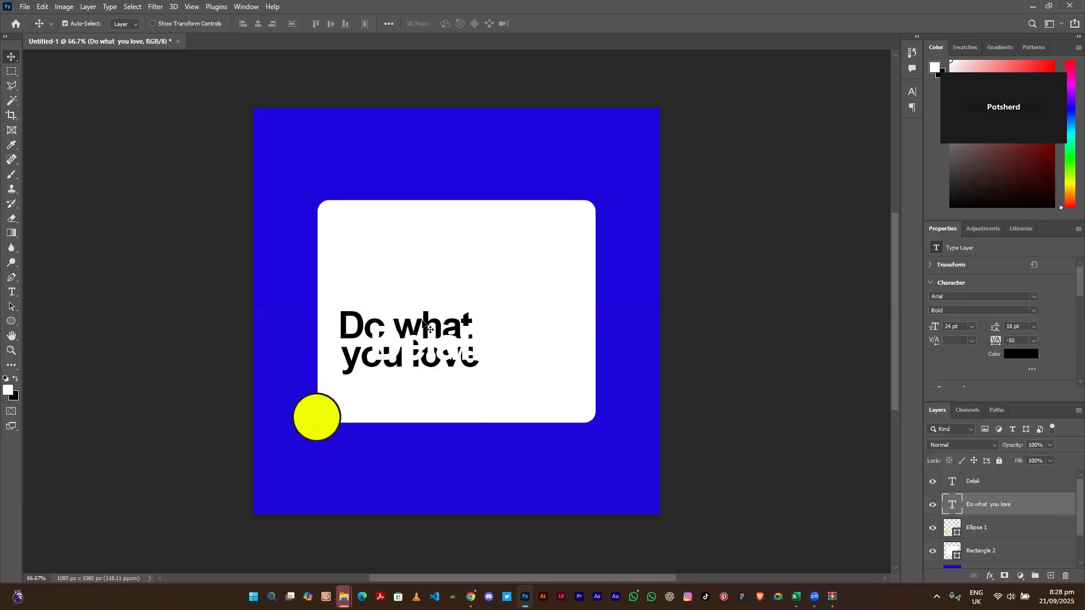
{"action": "mouse_move", "coordinate": [375, 349]}
{"action": "left_mouse_down"}
{"action": "mouse_move", "coordinate": [352, 342]}
{"action": "mouse_move", "coordinate": [359, 355]}
{"action": "left_mouse_up"}
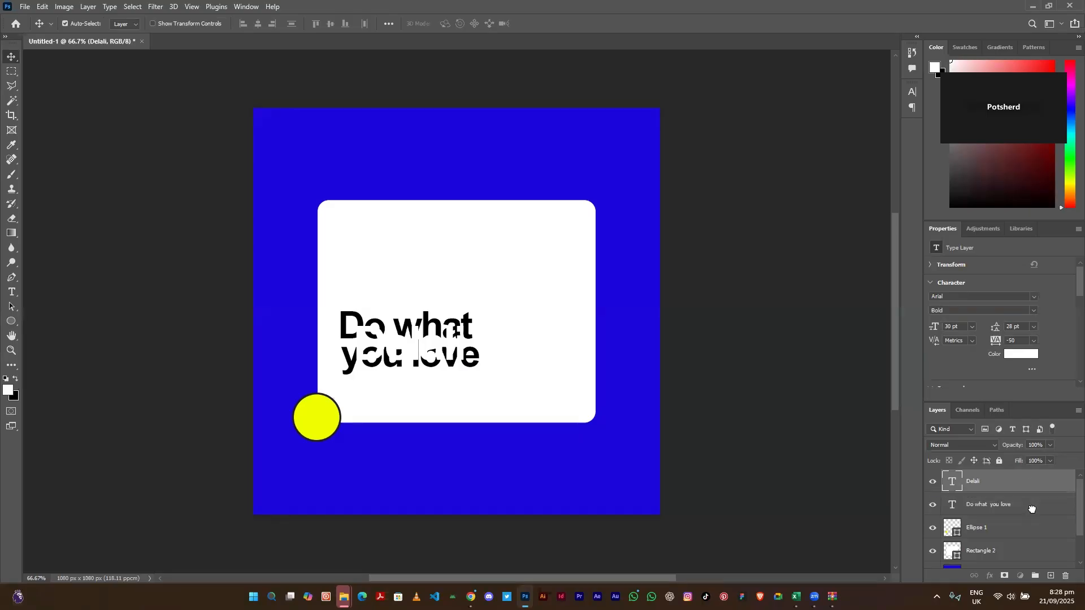
{"action": "left_click_drag", "start_coordinate": [1031, 510], "coordinate": [1032, 510]}
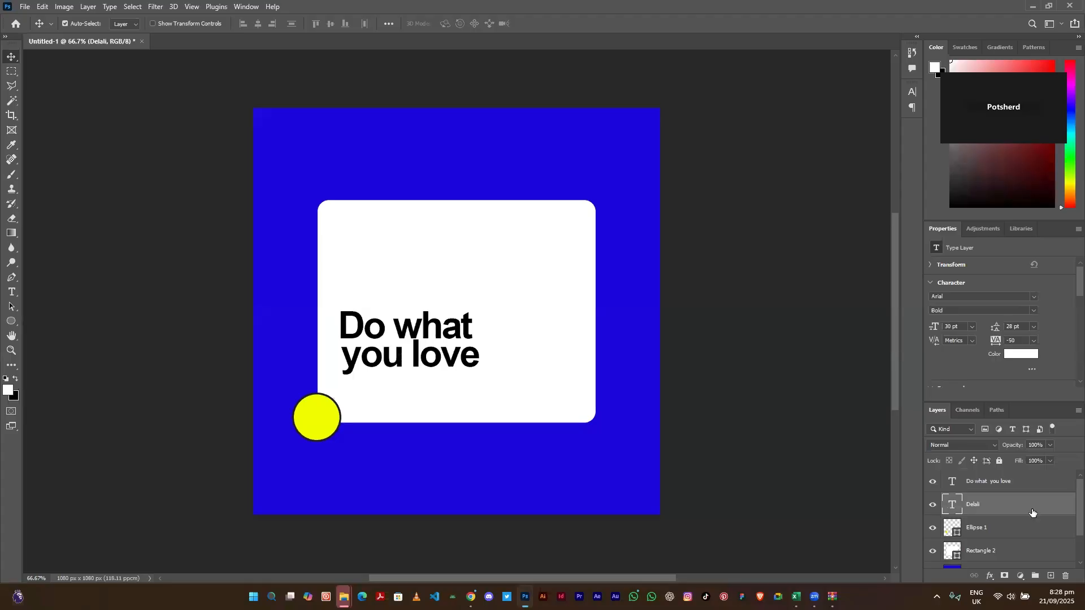